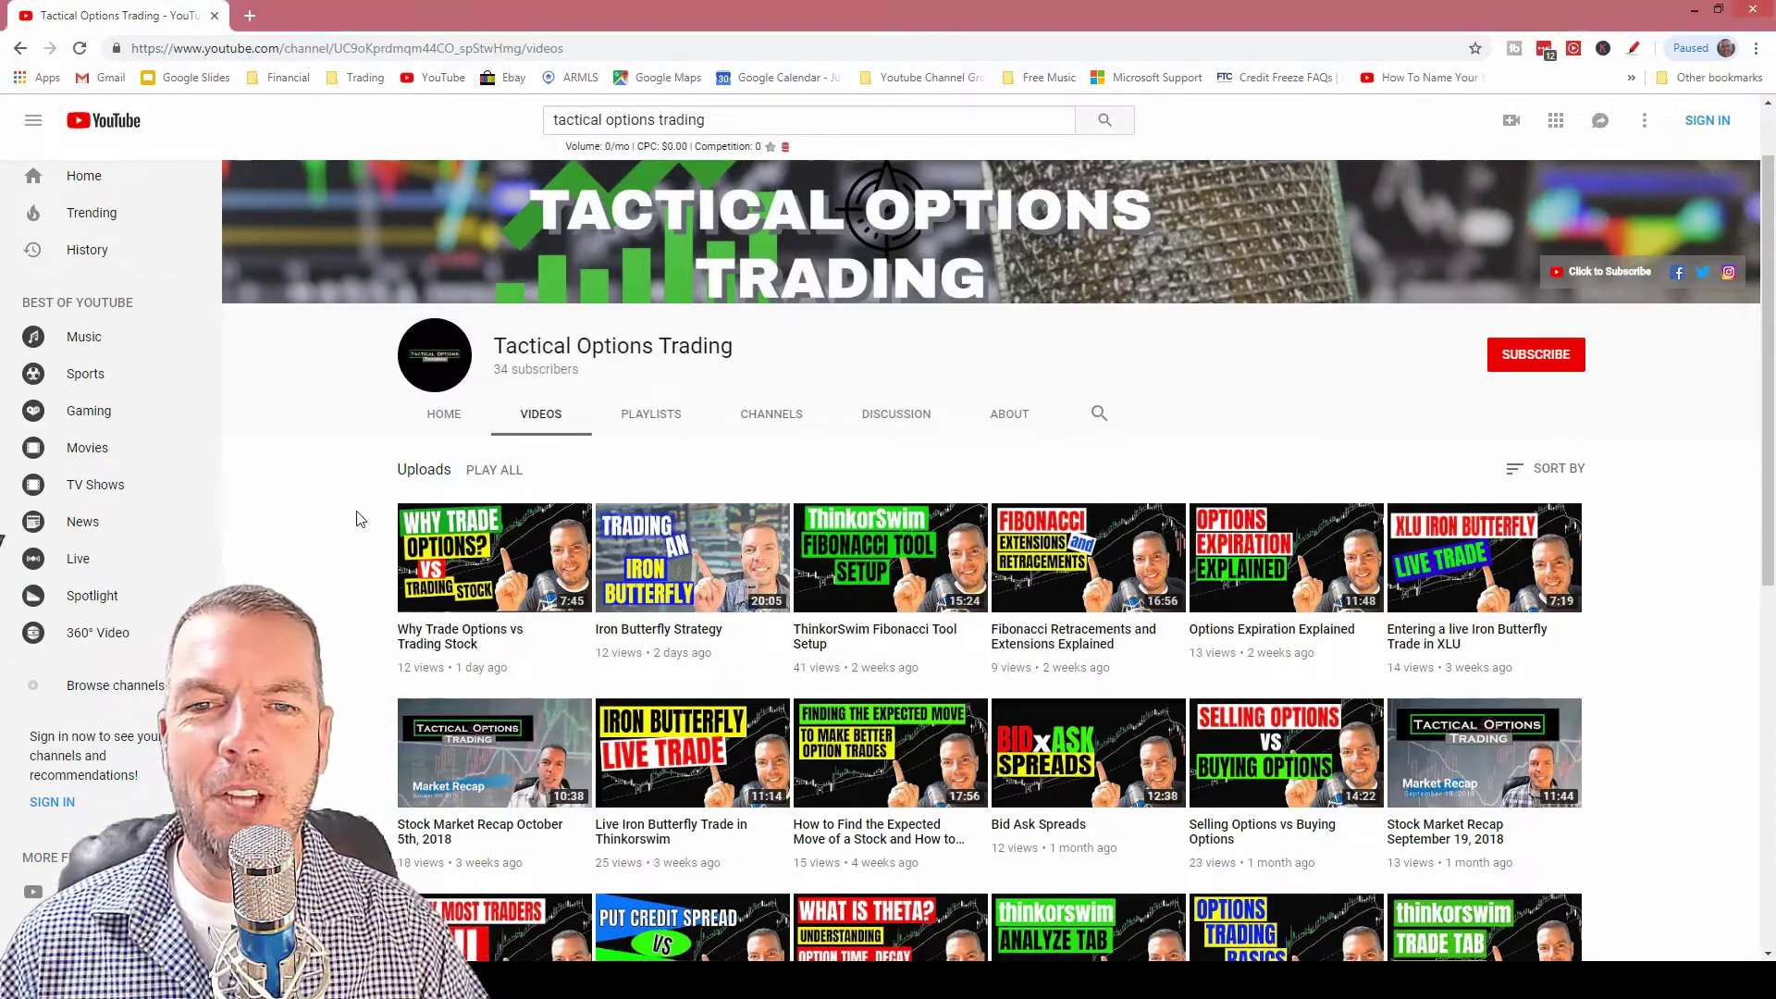
Scroll the Tactical Options Trading channel's Videos page down and back up.
{"action": "scroll", "coordinate": [364, 527], "scroll_direction": "down", "scroll_amount": 6}
{"action": "scroll", "coordinate": [366, 518], "scroll_direction": "up", "scroll_amount": 7}
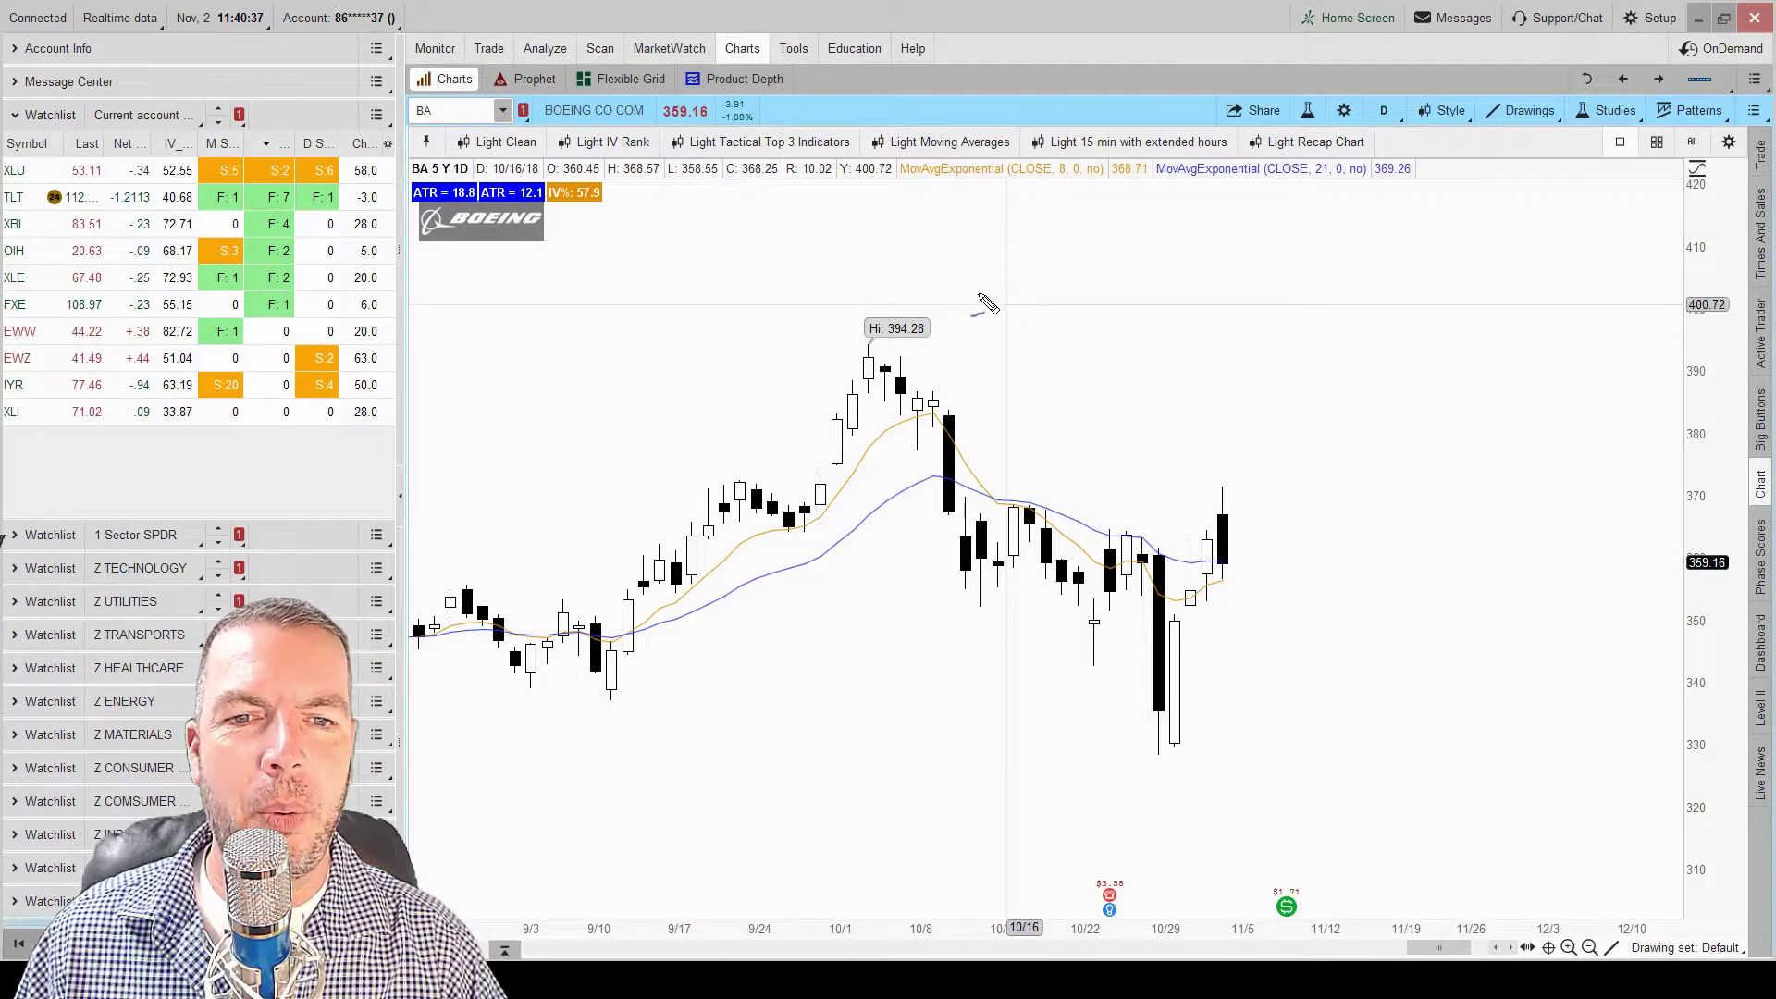
Circle the 394.28 October high and bring up the chart context menu at about 394.64.
{"action": "mouse_move", "coordinate": [981, 292]}
{"action": "left_mouse_down"}
{"action": "mouse_move", "coordinate": [809, 319]}
{"action": "mouse_move", "coordinate": [1023, 337]}
{"action": "mouse_move", "coordinate": [921, 302]}
{"action": "left_mouse_up"}
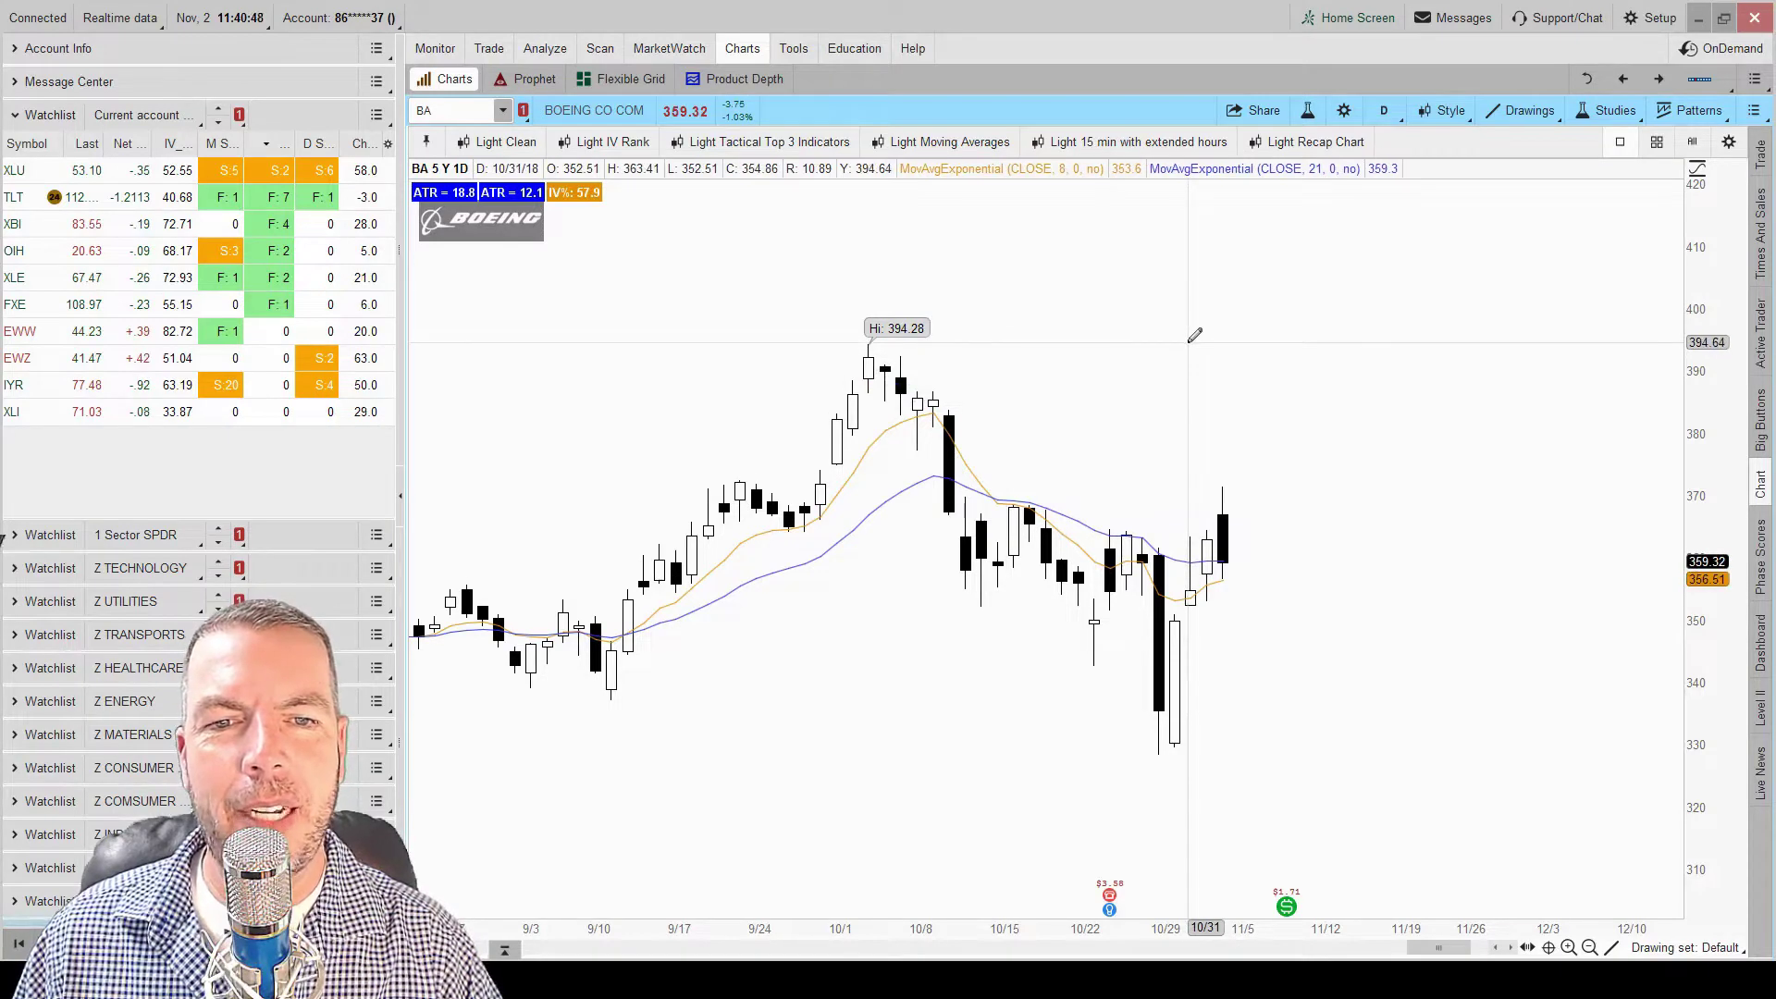
{"action": "right_click", "coordinate": [1191, 348]}
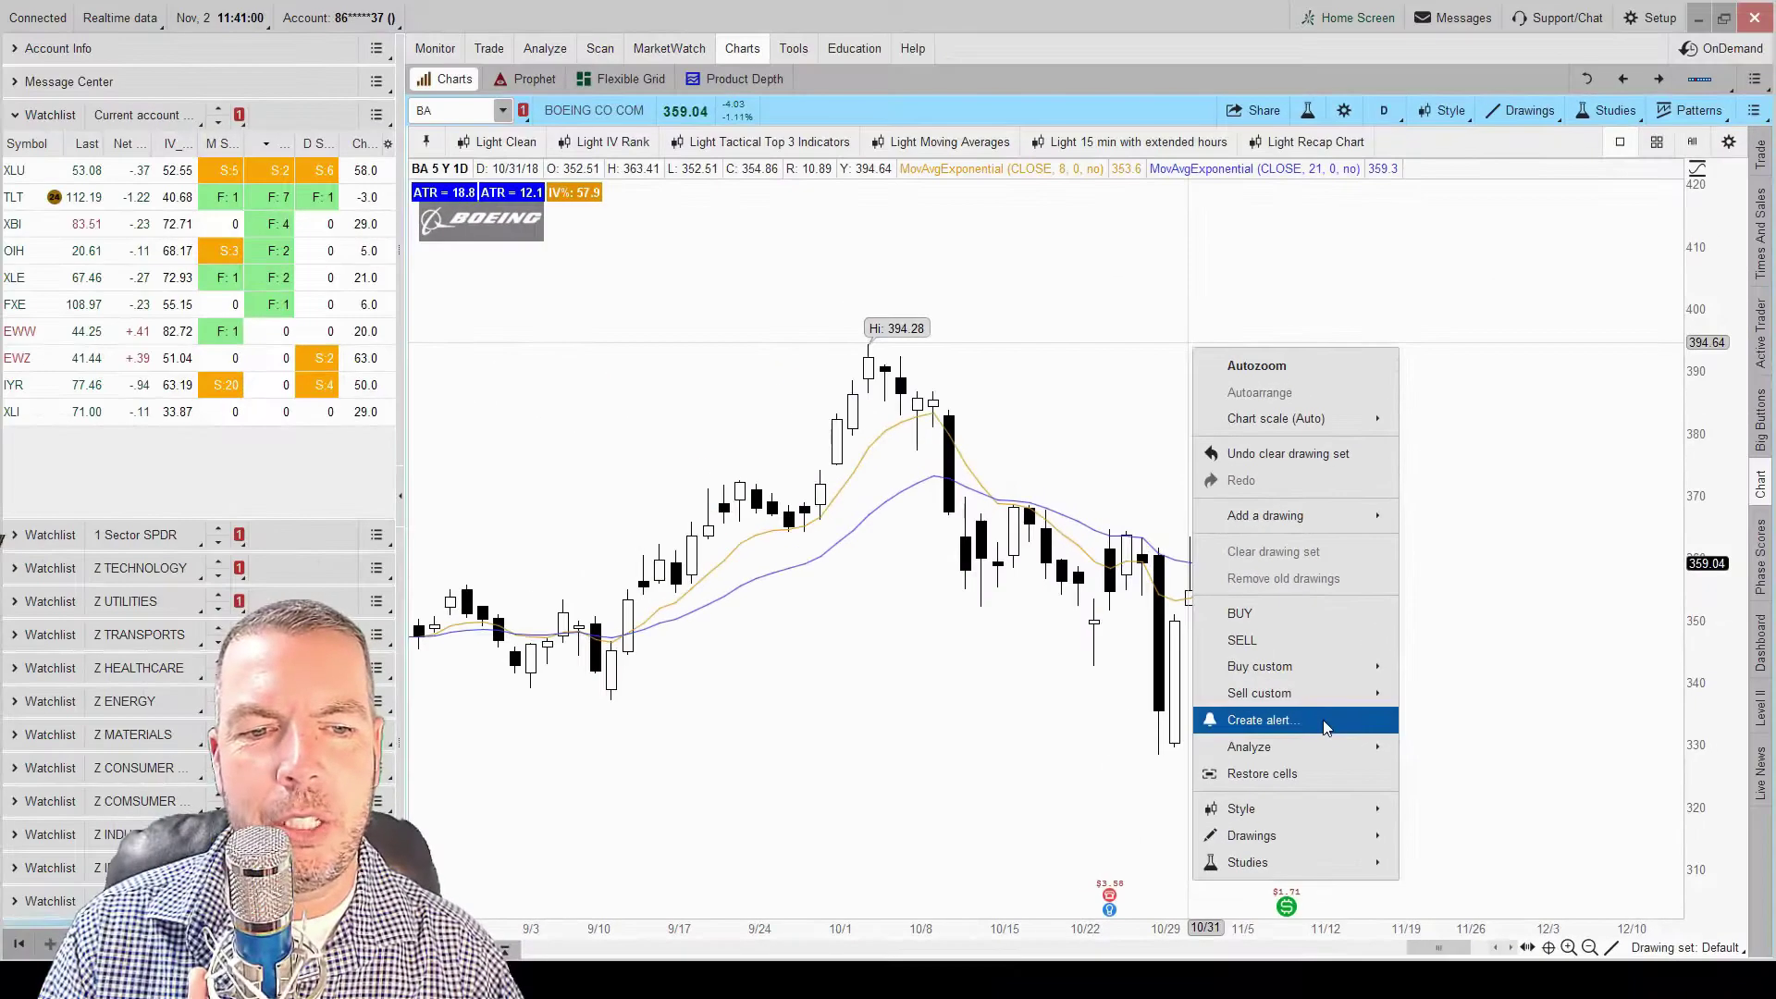
Create a BA mark-at-or-above alert, nudging the price down to 394.57.
{"action": "left_click", "coordinate": [1323, 720]}
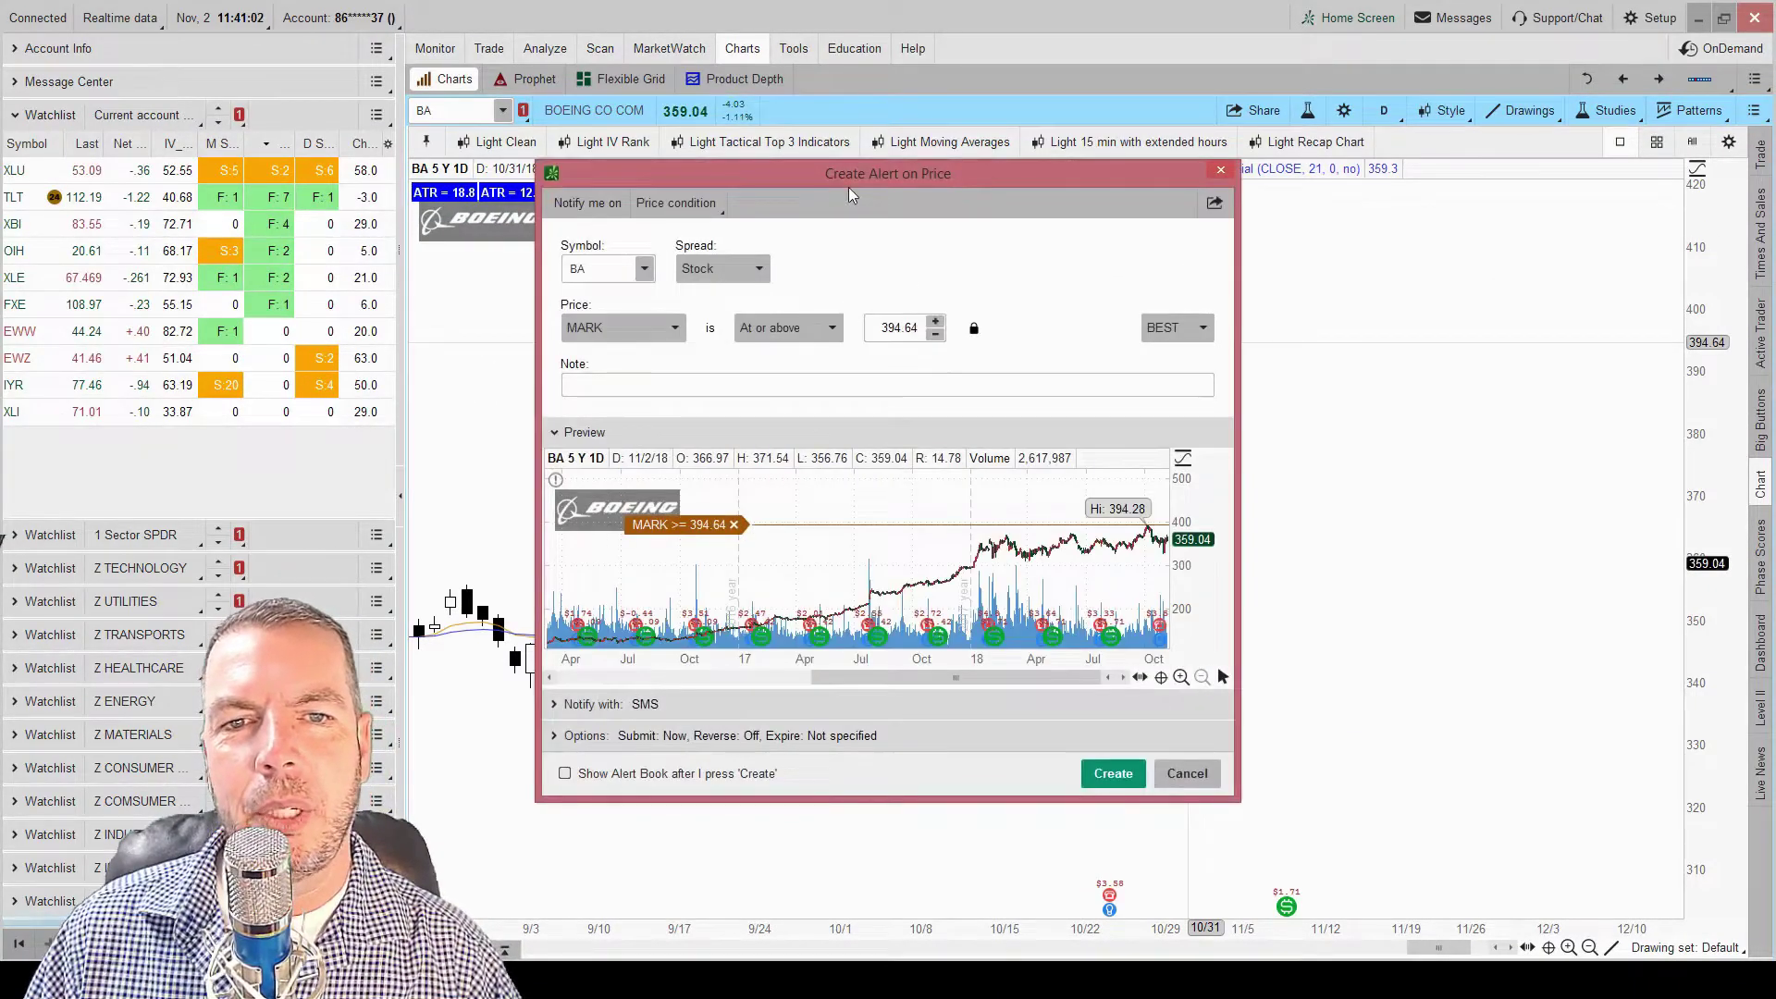
{"action": "left_click_drag", "start_coordinate": [848, 187], "coordinate": [604, 148]}
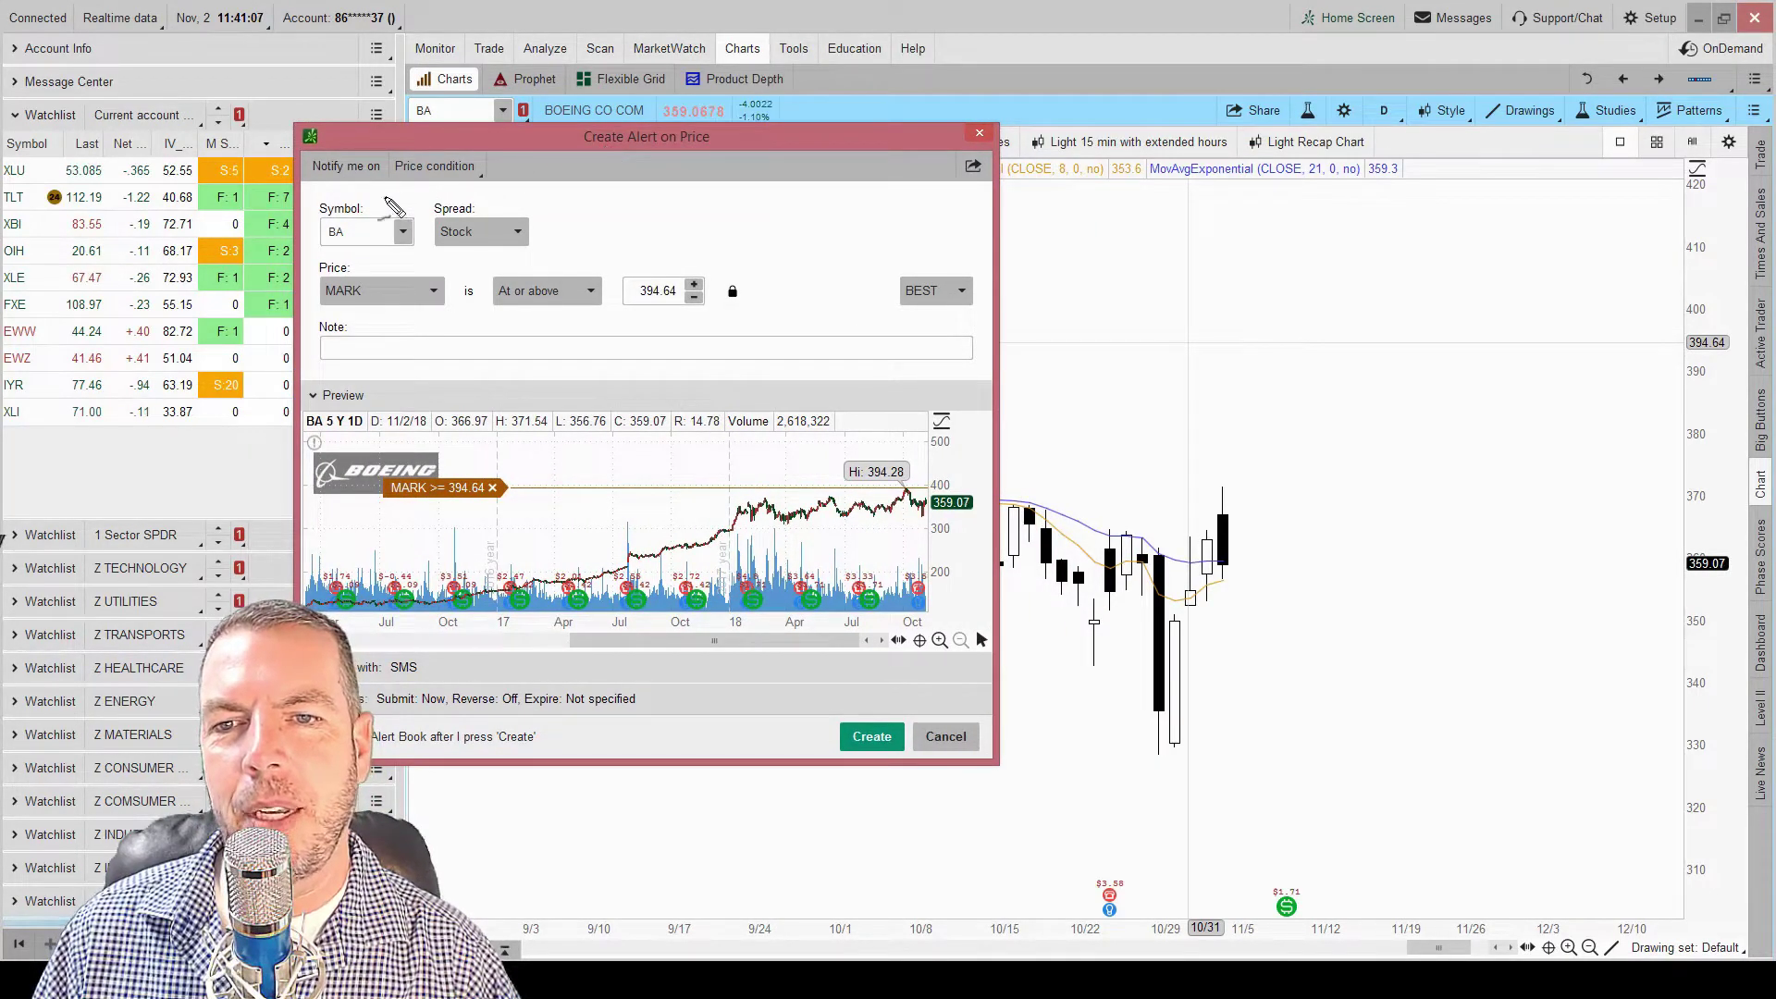
{"action": "mouse_move", "coordinate": [370, 200]}
{"action": "left_mouse_down"}
{"action": "mouse_move", "coordinate": [322, 211]}
{"action": "mouse_move", "coordinate": [356, 273]}
{"action": "mouse_move", "coordinate": [390, 226]}
{"action": "mouse_move", "coordinate": [372, 206]}
{"action": "left_mouse_up"}
{"action": "key", "text": "Escape"}
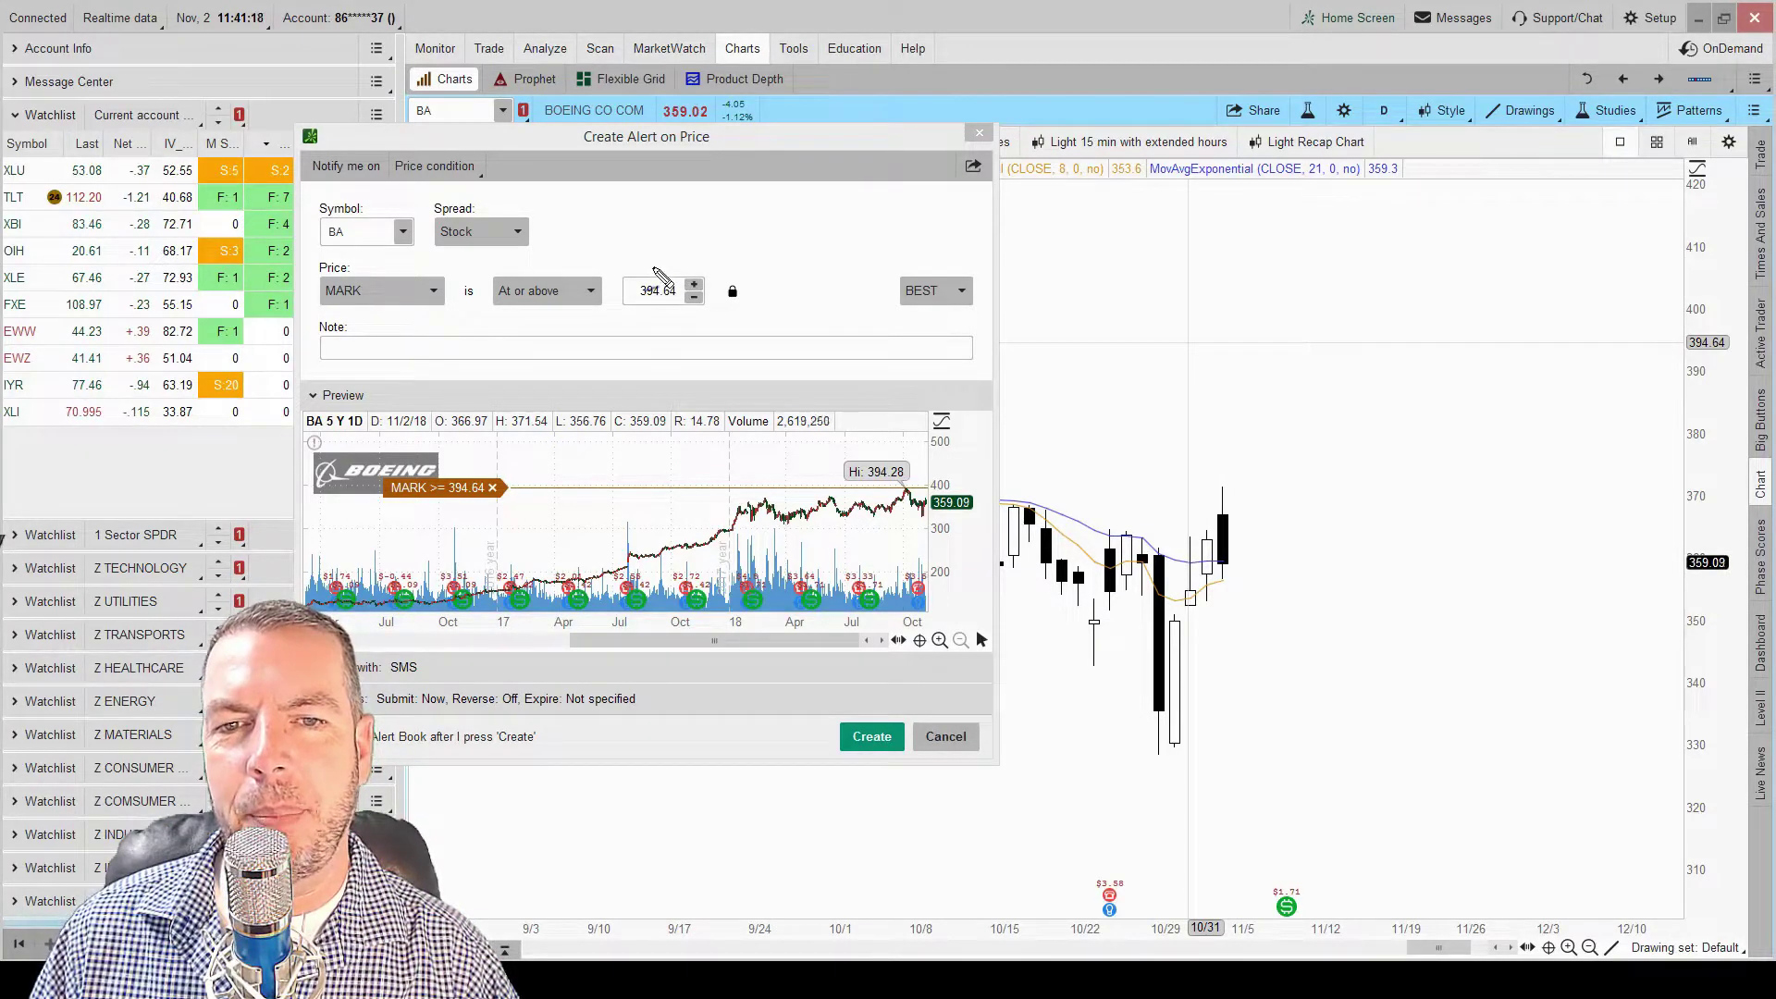
{"action": "mouse_move", "coordinate": [662, 261]}
{"action": "left_mouse_down"}
{"action": "mouse_move", "coordinate": [629, 335]}
{"action": "mouse_move", "coordinate": [647, 256]}
{"action": "left_mouse_up"}
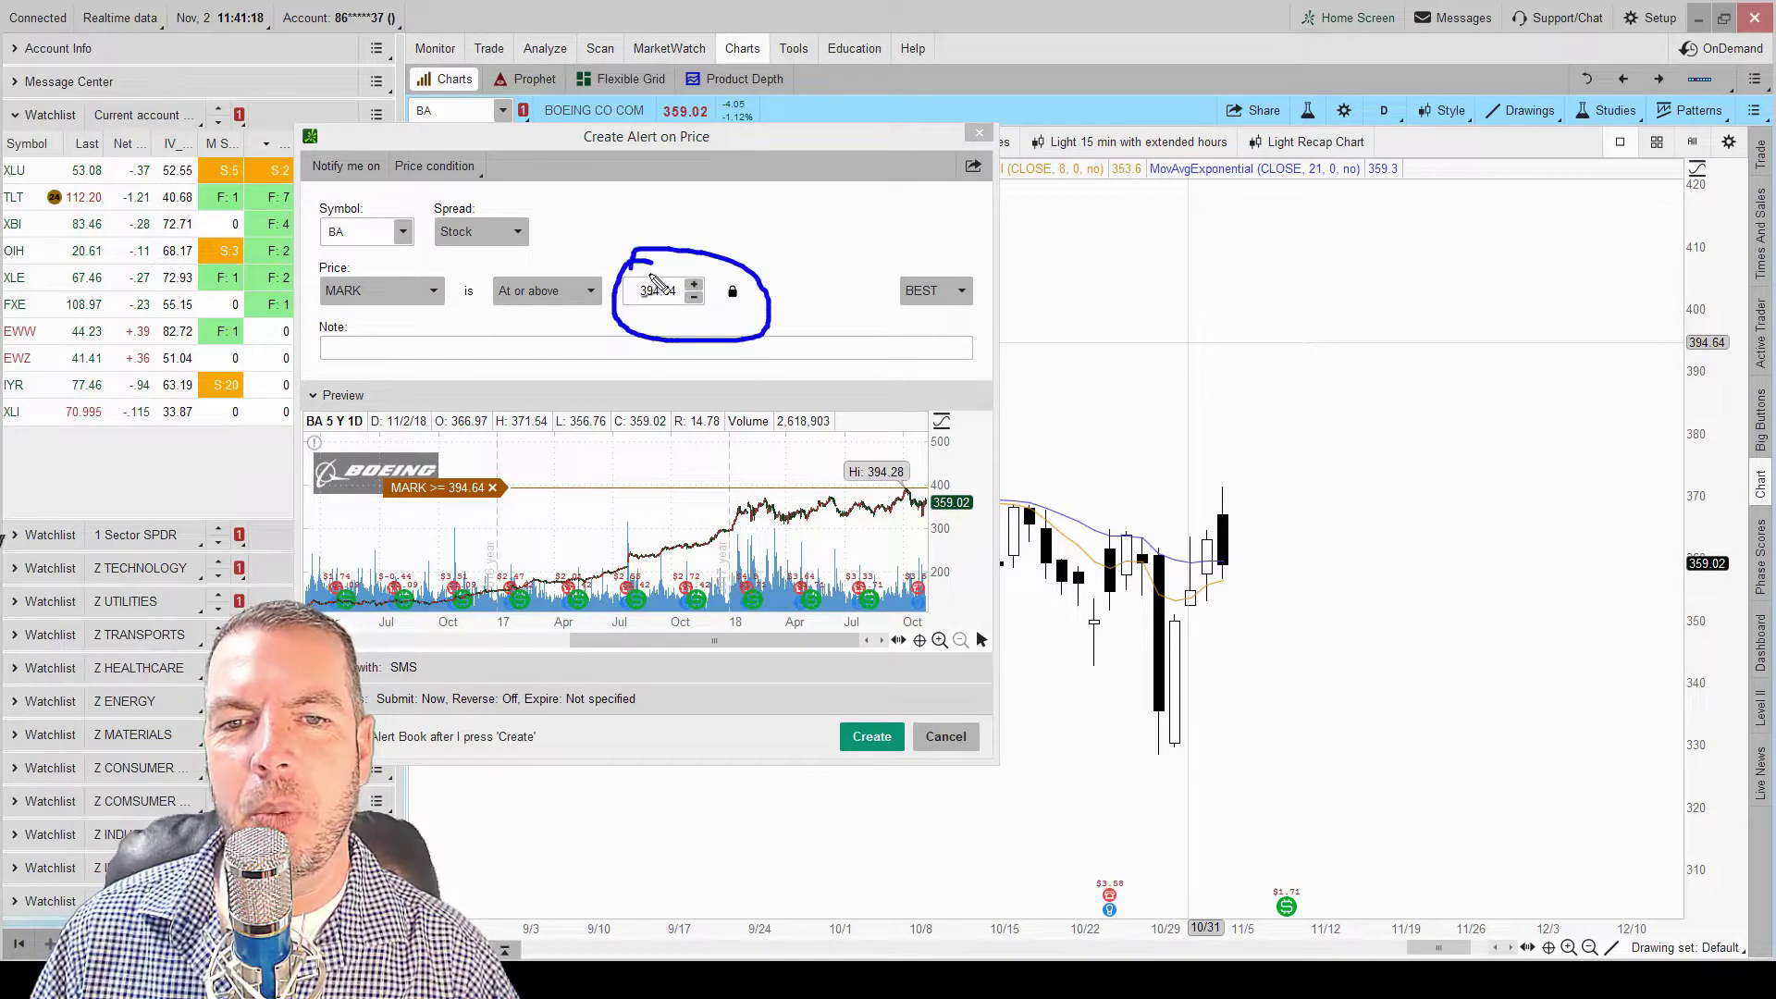
{"action": "left_click_drag", "start_coordinate": [726, 141], "coordinate": [522, 138]}
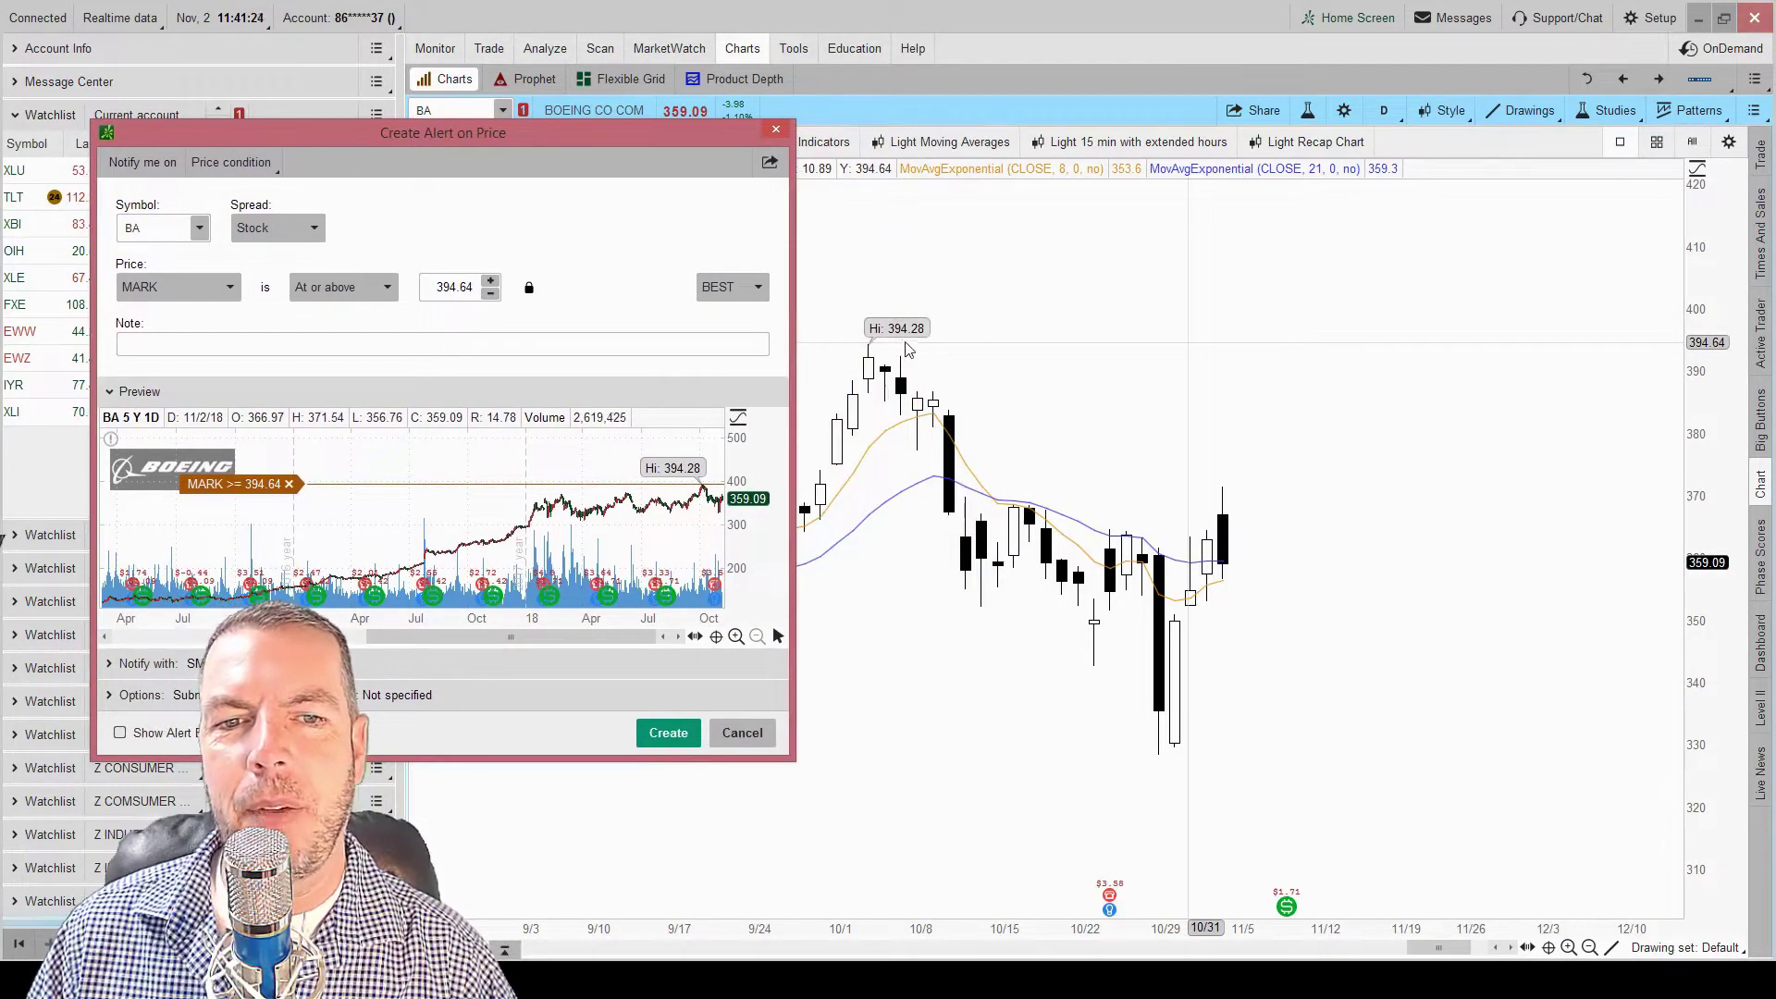
{"action": "left_click", "coordinate": [490, 296]}
{"action": "left_click", "coordinate": [490, 295]}
{"action": "left_click", "coordinate": [491, 296]}
{"action": "left_click", "coordinate": [490, 294]}
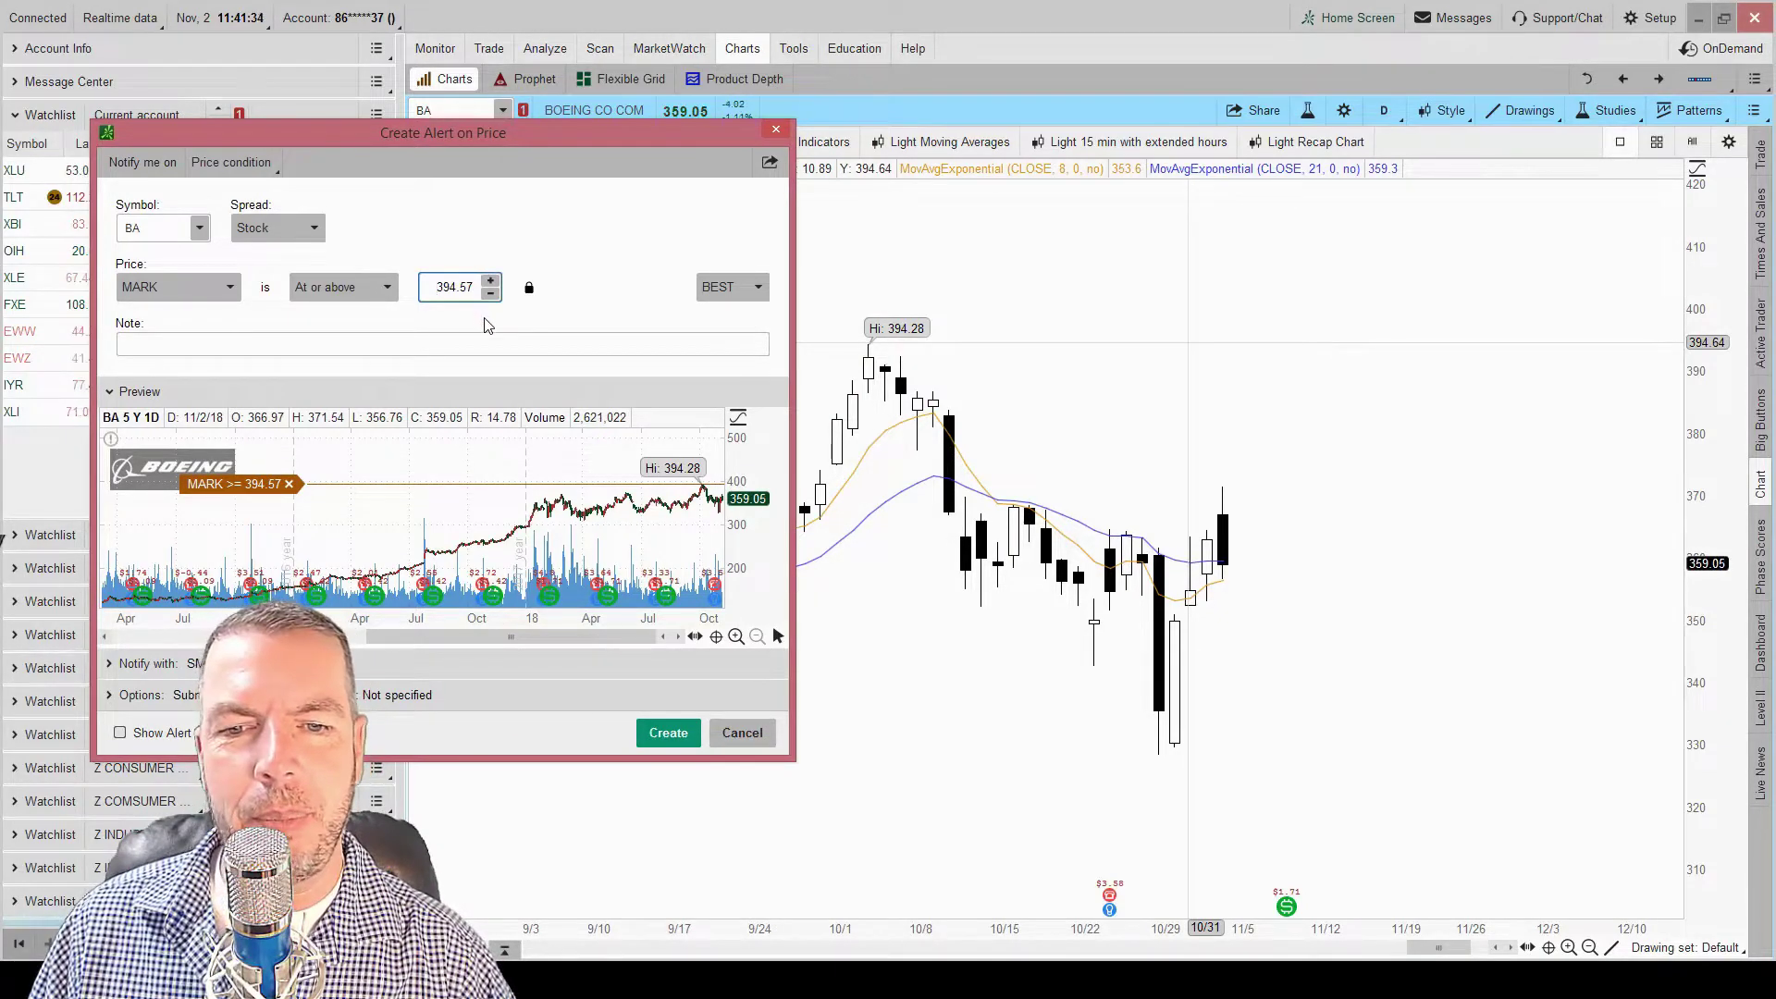
{"action": "left_click", "coordinate": [662, 734]}
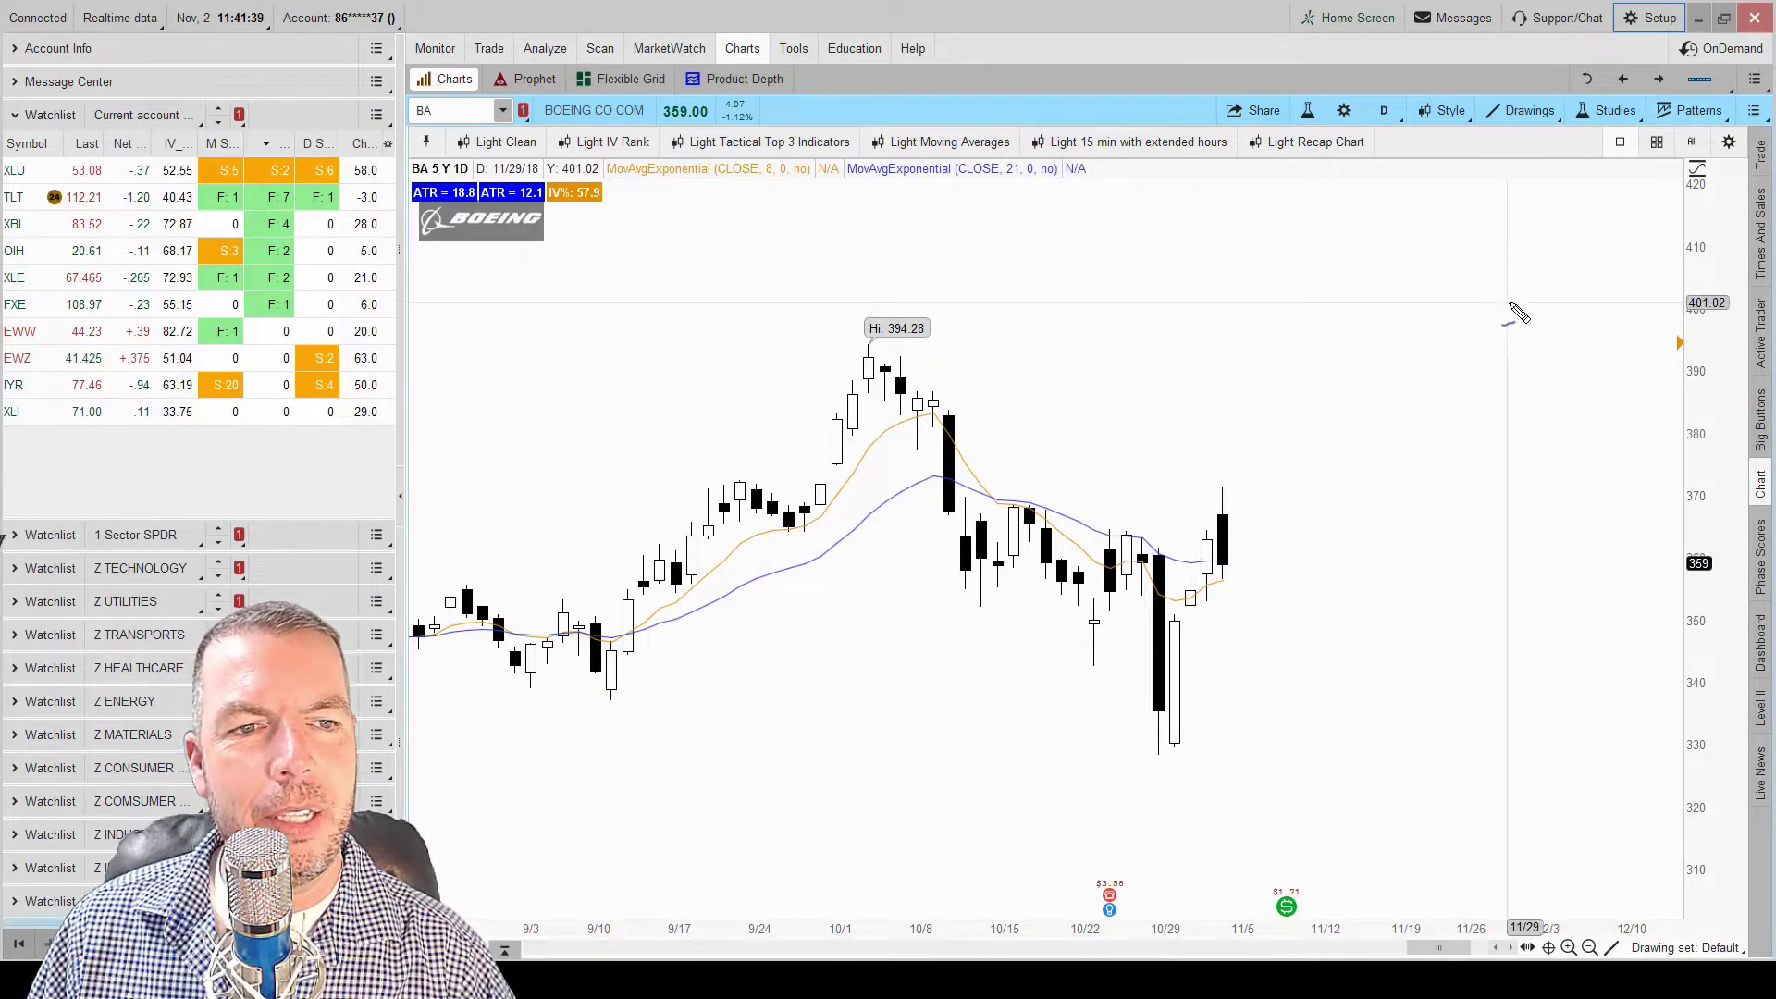
{"action": "mouse_move", "coordinate": [1714, 322]}
{"action": "left_mouse_down"}
{"action": "mouse_move", "coordinate": [1656, 368]}
{"action": "mouse_move", "coordinate": [1702, 378]}
{"action": "mouse_move", "coordinate": [1707, 329]}
{"action": "mouse_move", "coordinate": [1689, 343]}
{"action": "left_mouse_up"}
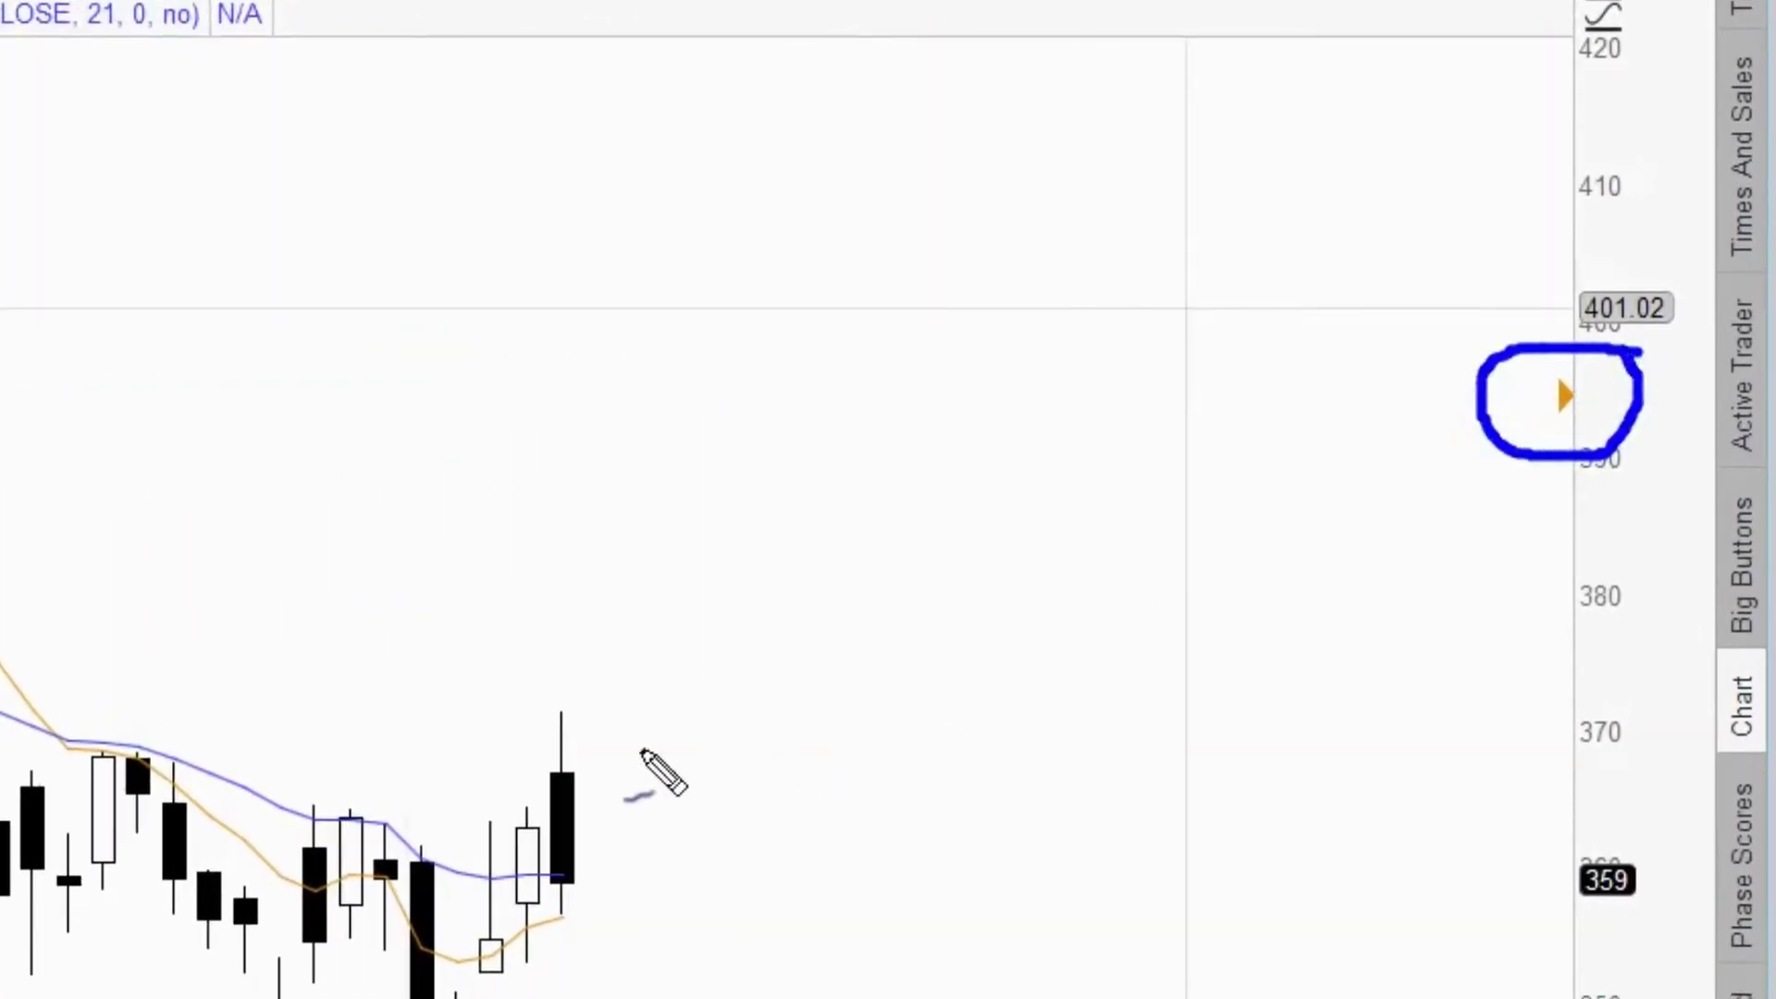
{"action": "left_click_drag", "start_coordinate": [585, 733], "coordinate": [701, 527]}
{"action": "mouse_move", "coordinate": [1048, 452]}
{"action": "left_mouse_down"}
{"action": "mouse_move", "coordinate": [1152, 474]}
{"action": "mouse_move", "coordinate": [1234, 442]}
{"action": "mouse_move", "coordinate": [1318, 356]}
{"action": "mouse_move", "coordinate": [1330, 298]}
{"action": "left_mouse_up"}
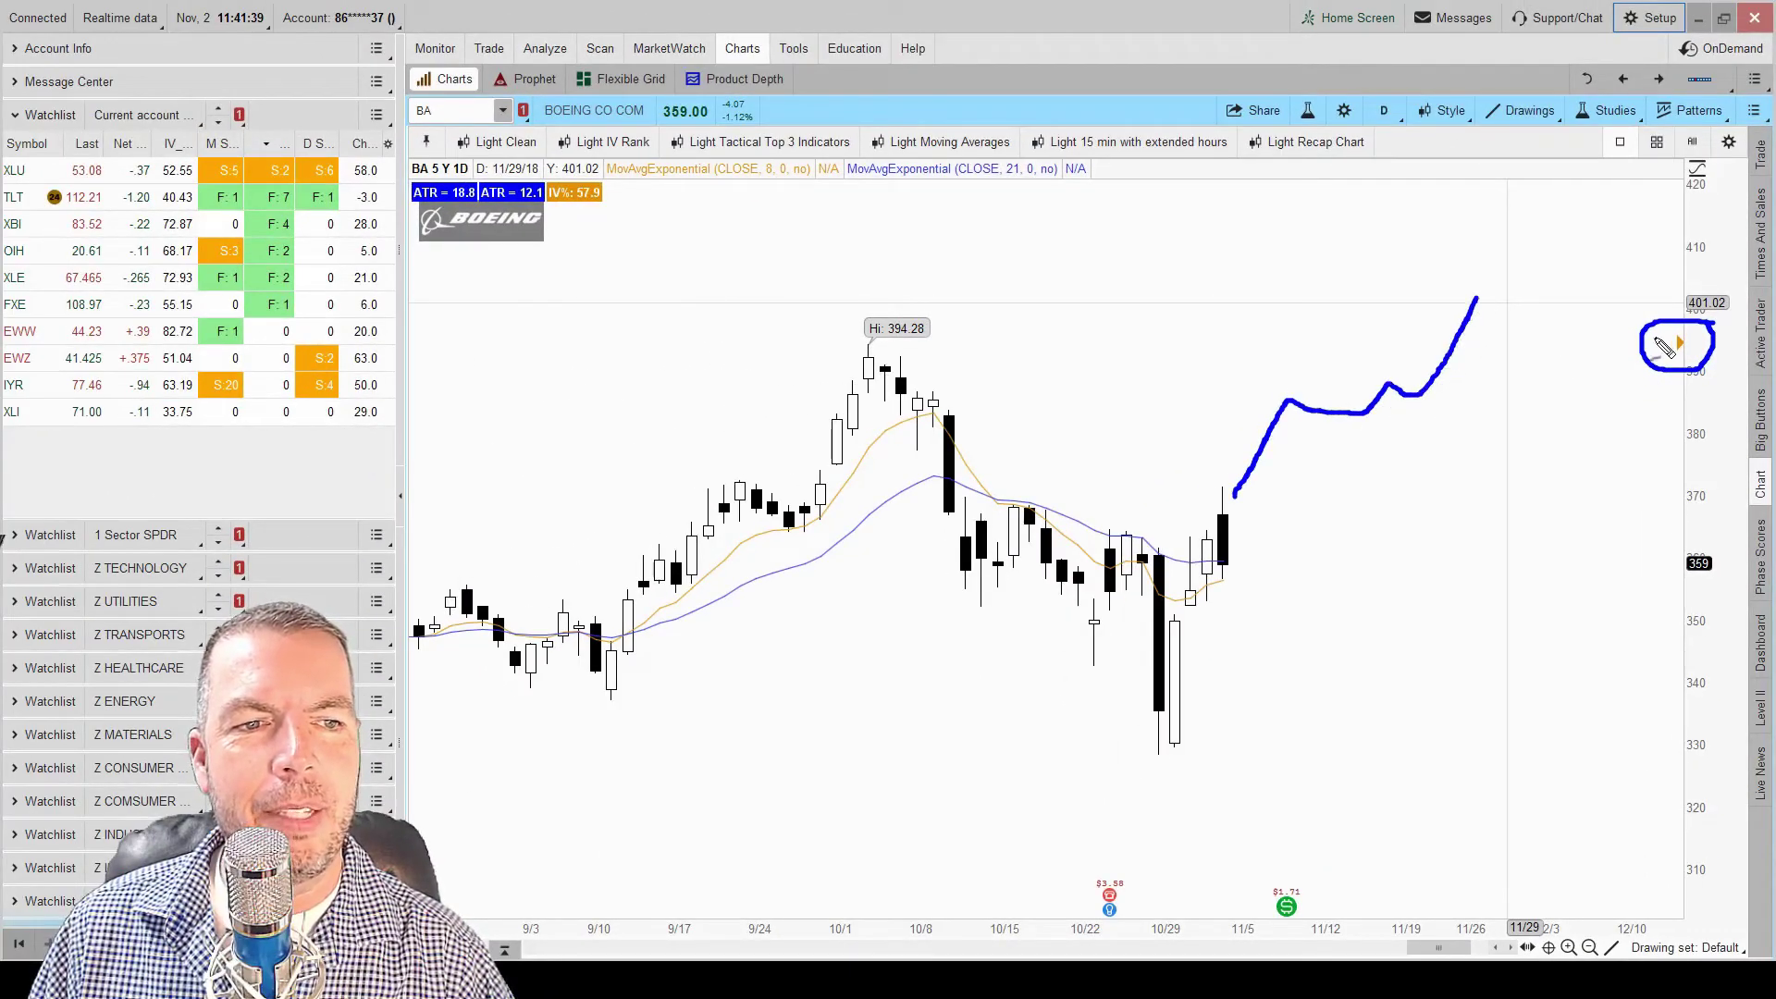
{"action": "left_click_drag", "start_coordinate": [1637, 352], "coordinate": [1476, 350]}
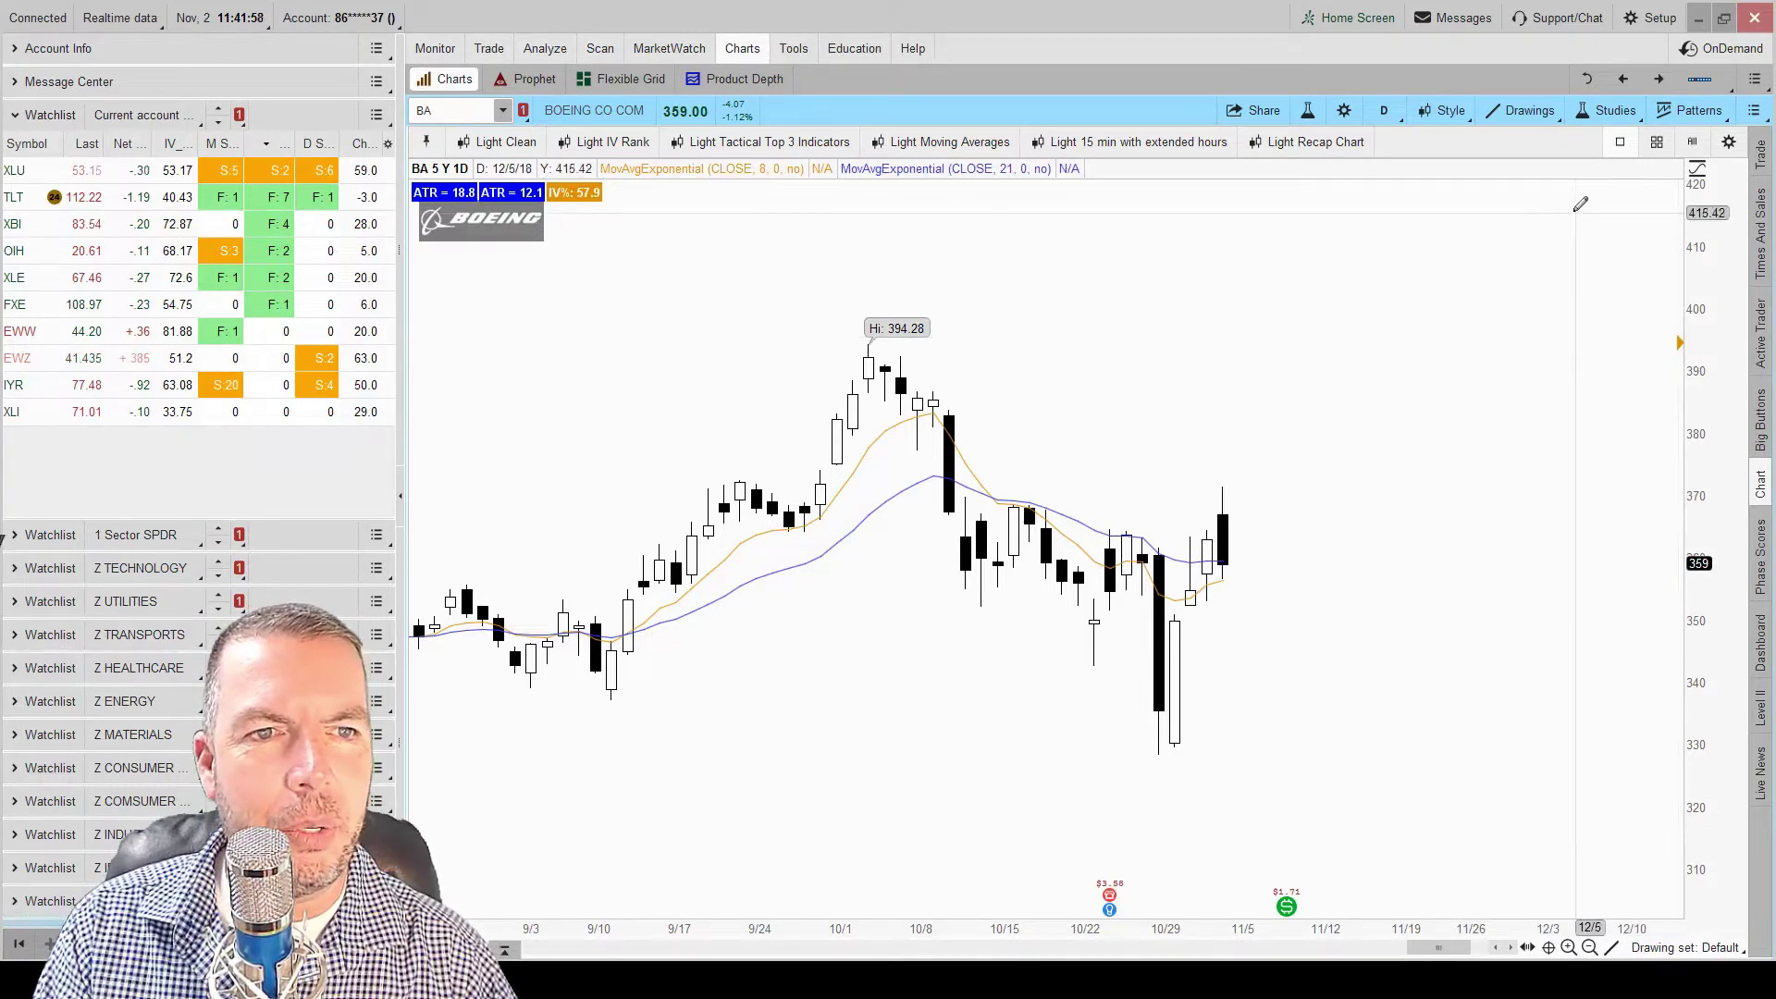
Set Style > Alerts to Show alerts so the full MARK >= 394.57 line appears.
{"action": "left_click", "coordinate": [1444, 115]}
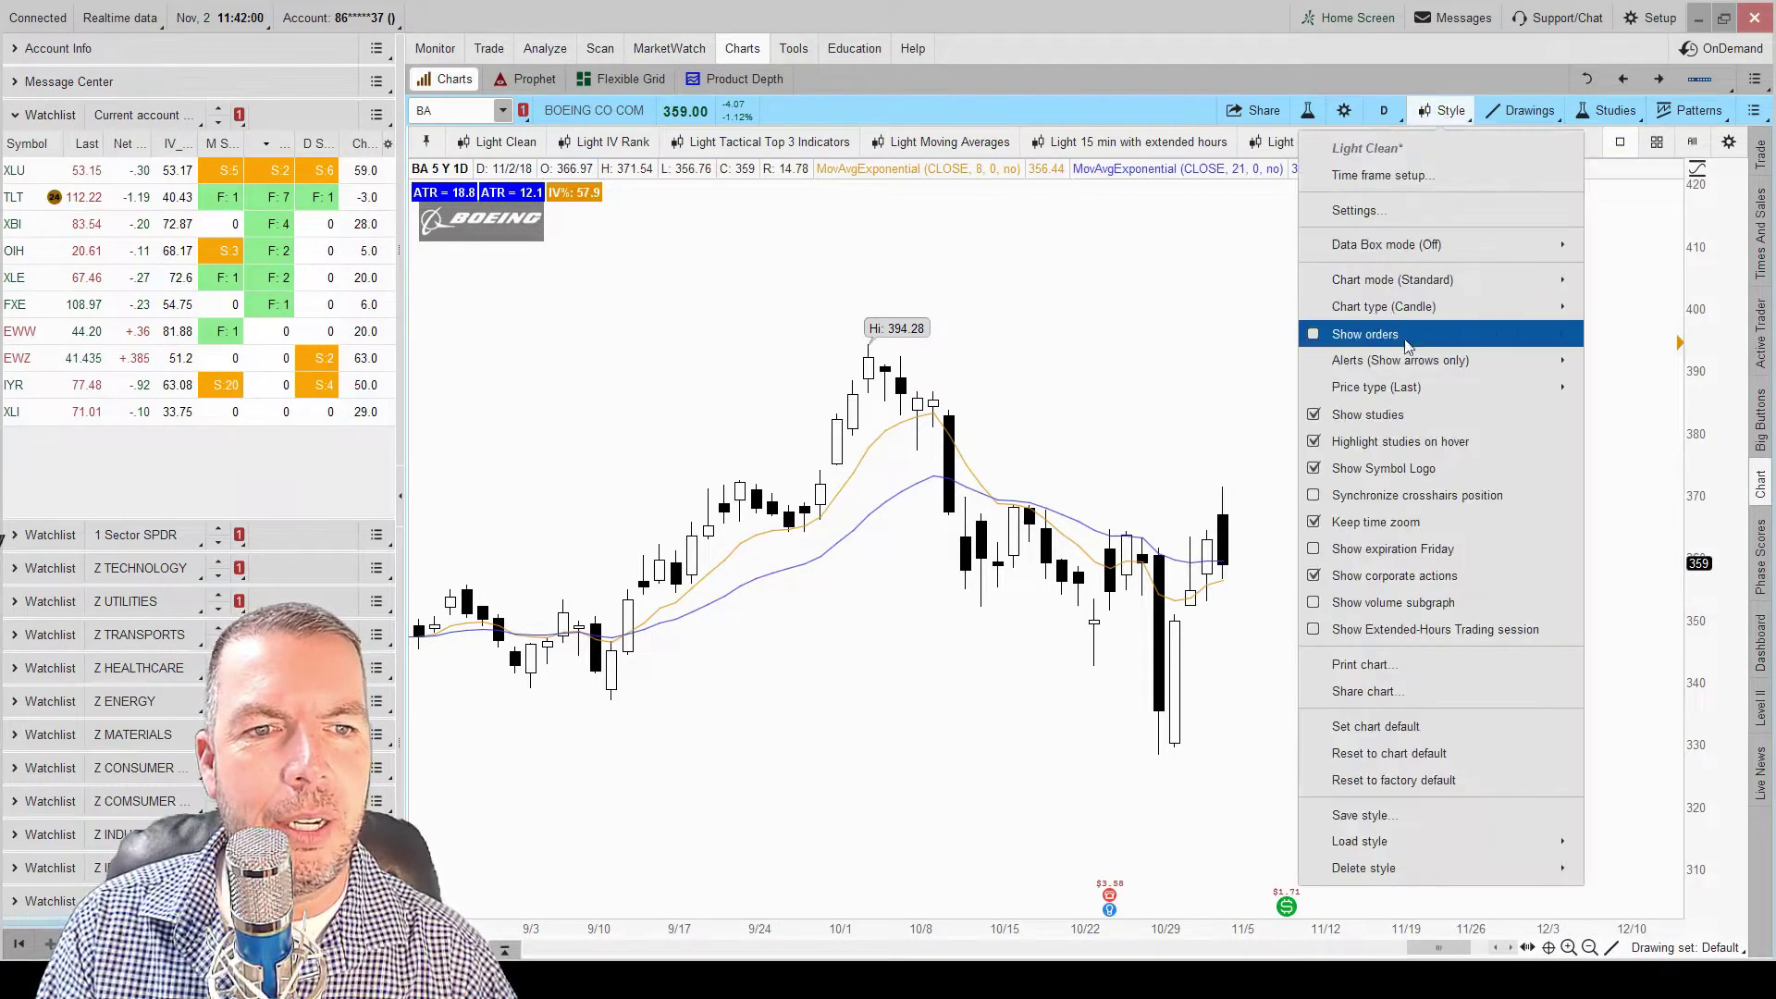
{"action": "mouse_move", "coordinate": [1401, 388]}
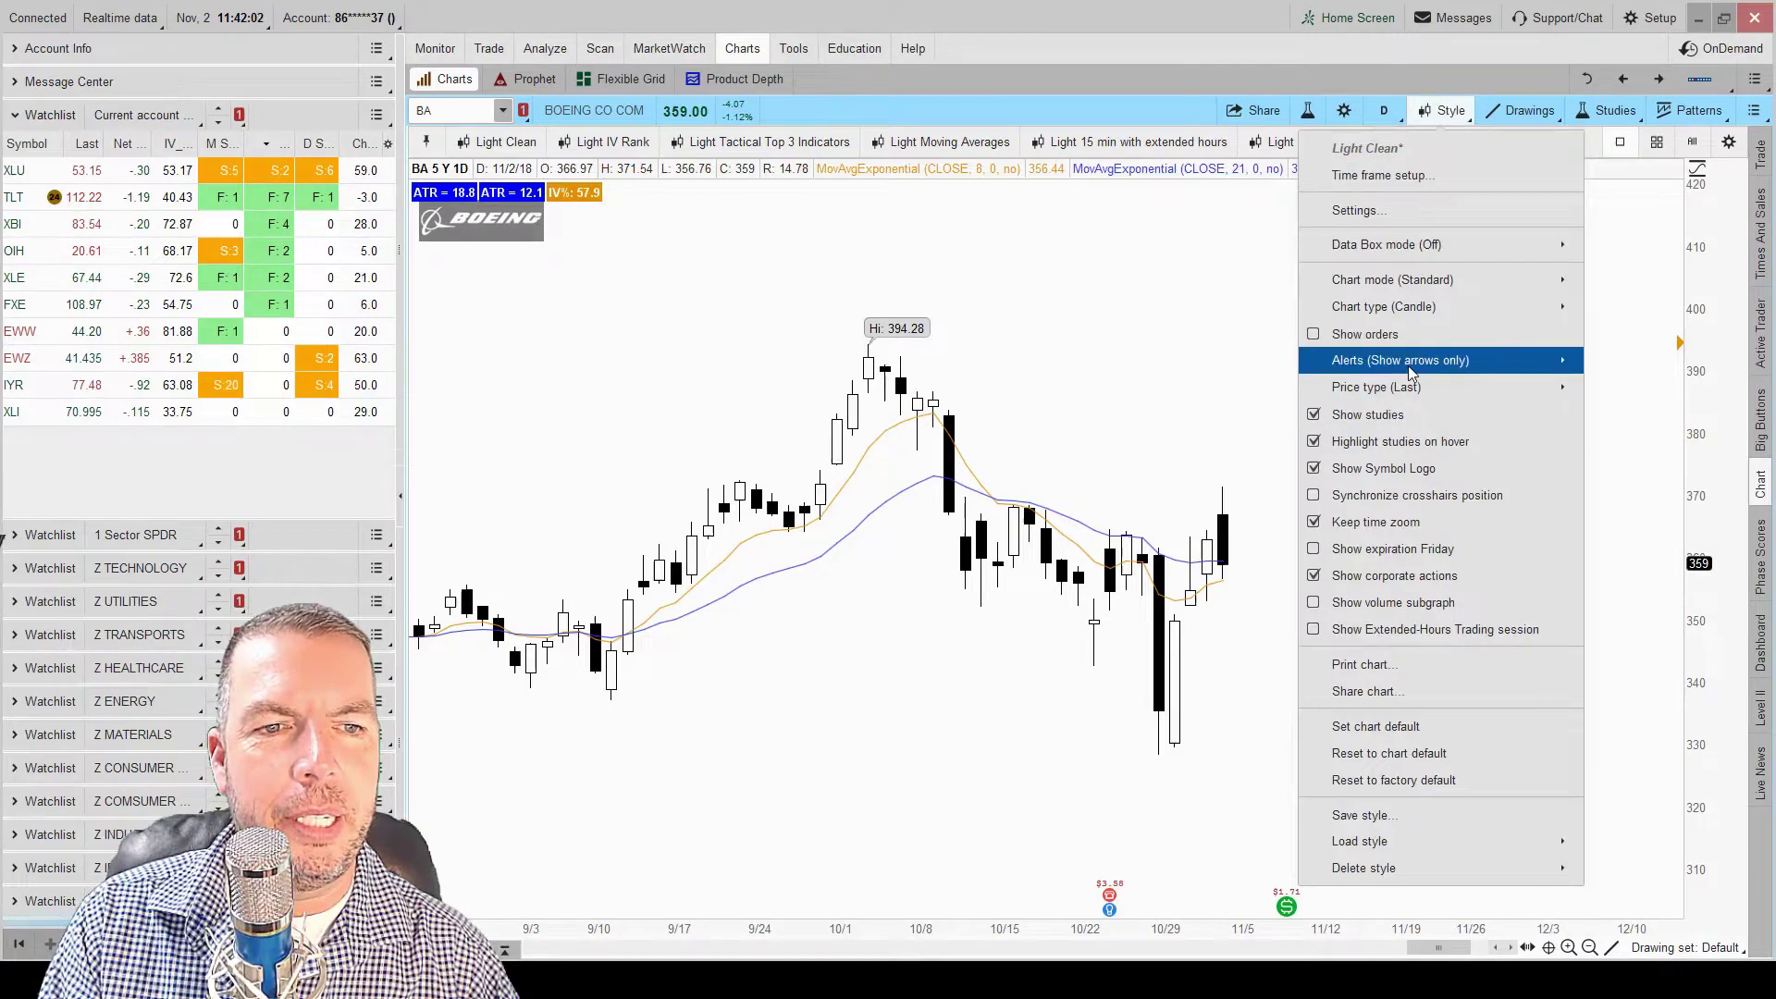
{"action": "left_click", "coordinate": [1650, 386]}
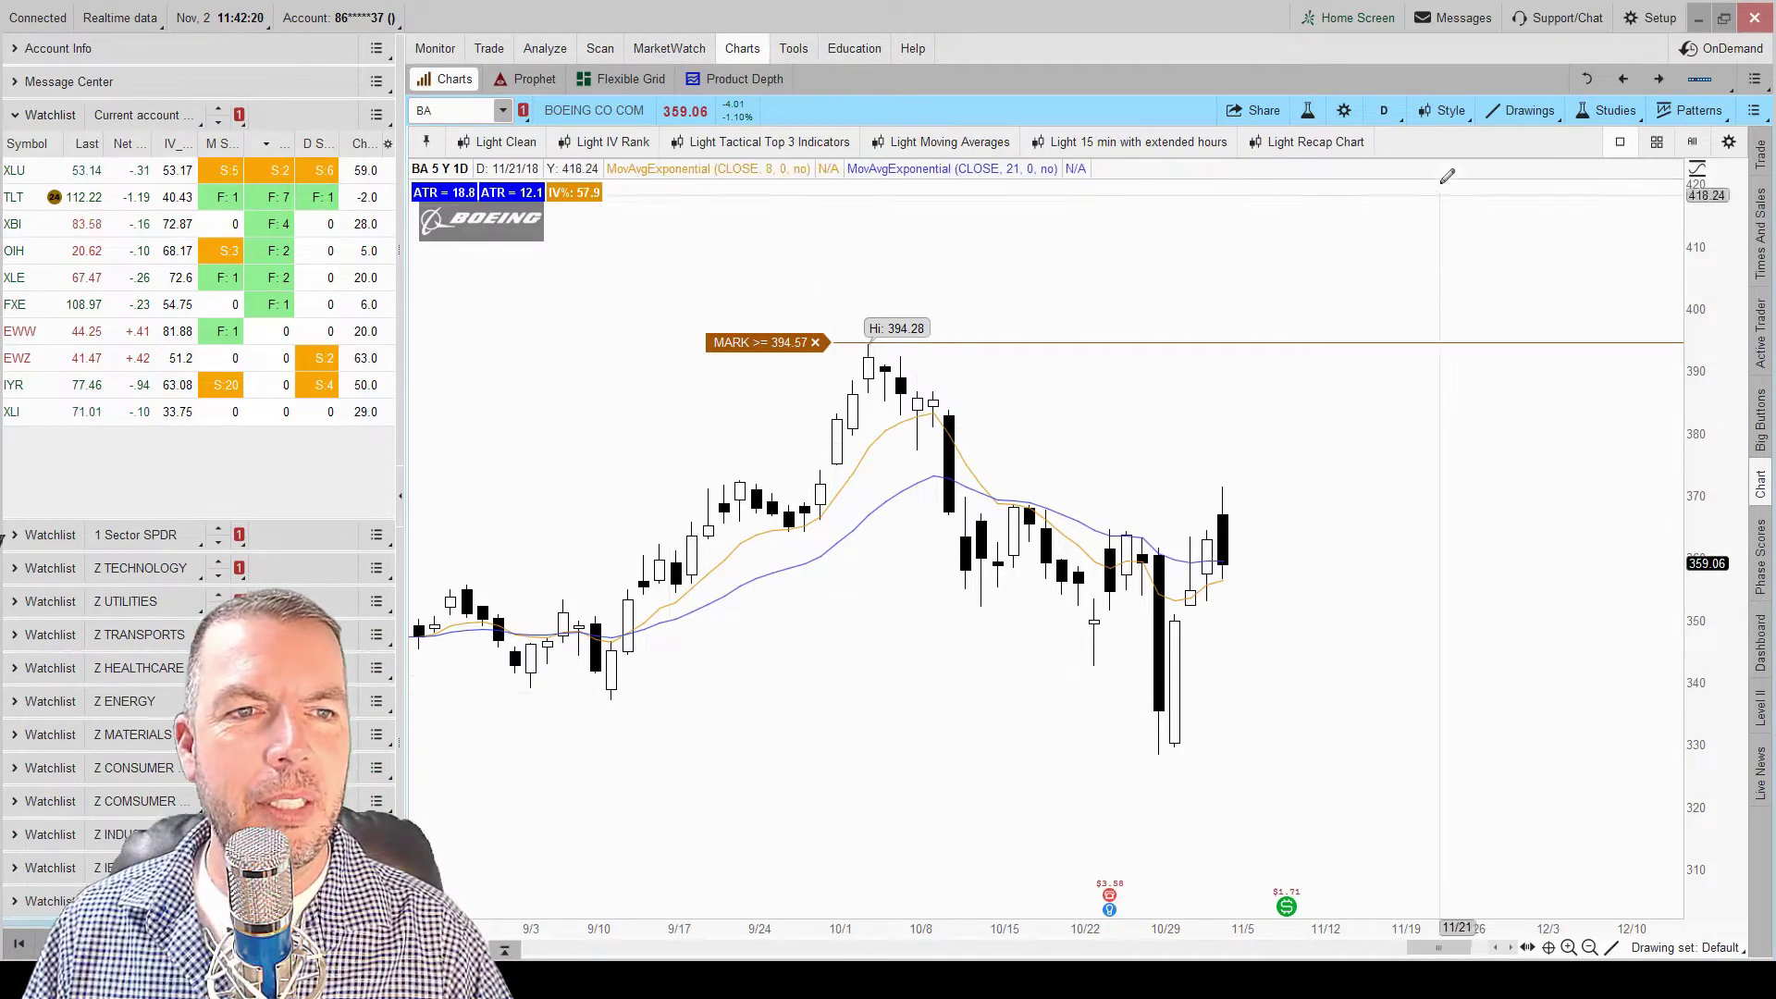
Set Chart settings General tab Alerts to Show arrows only, then apply and confirm.
{"action": "left_click", "coordinate": [1346, 111]}
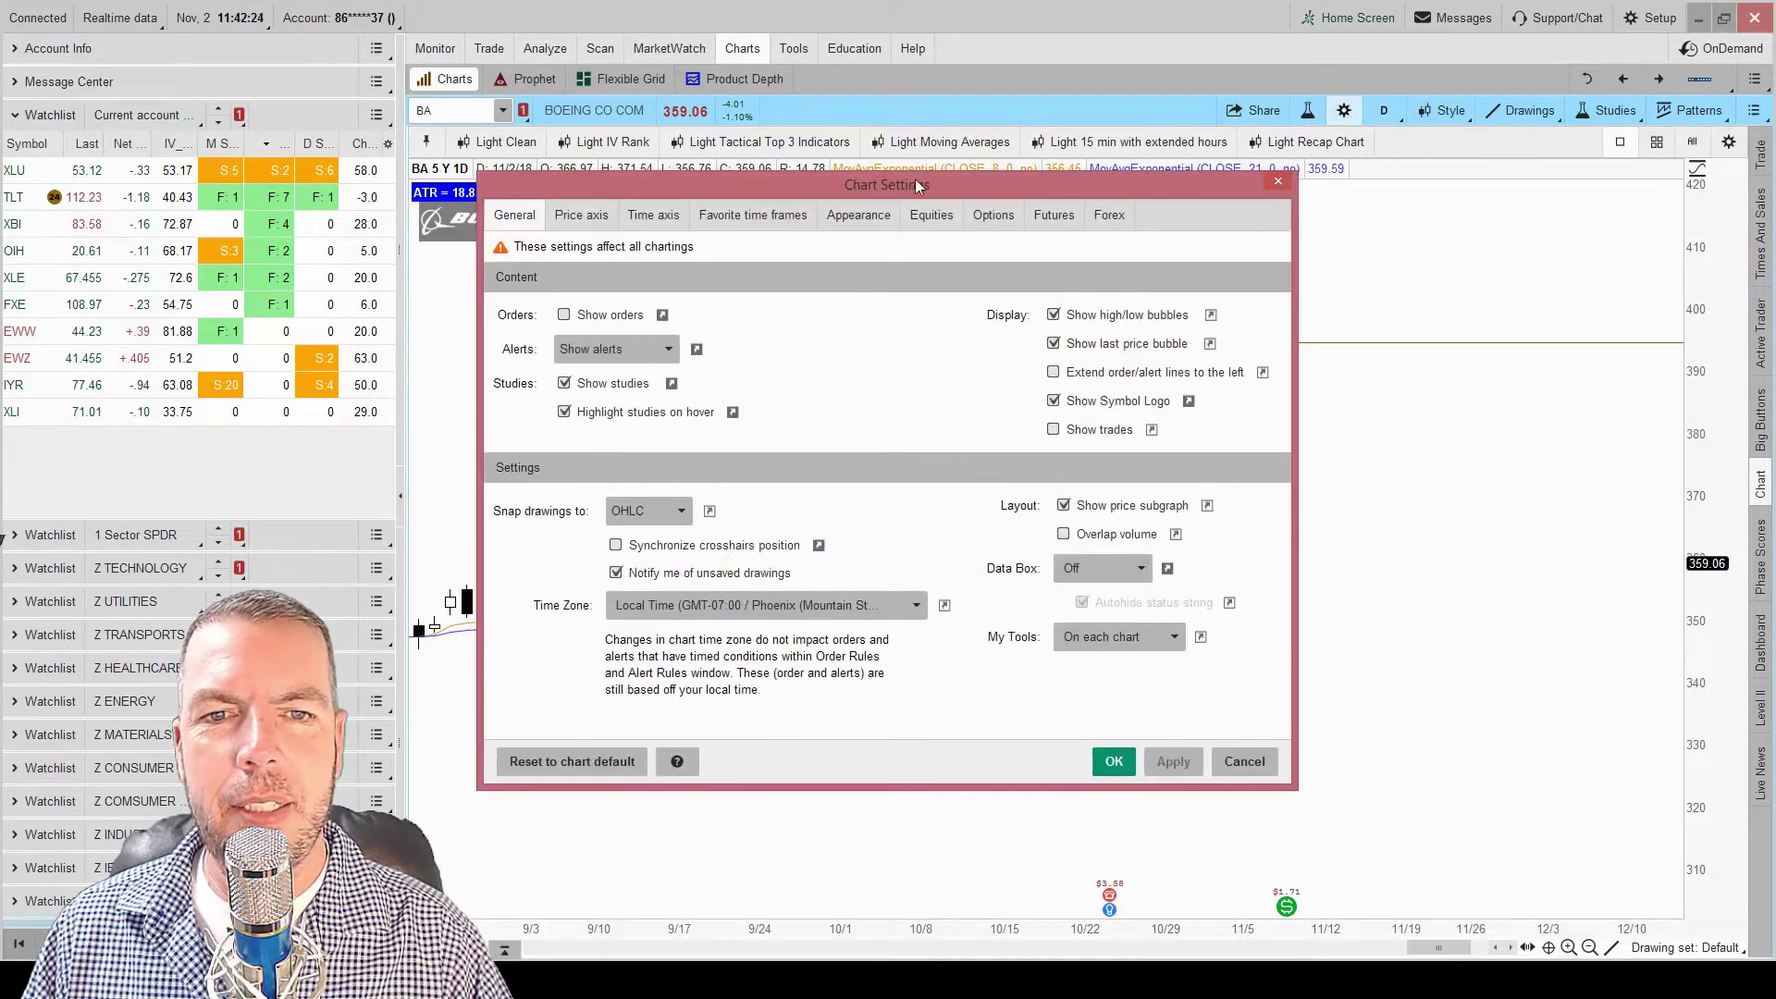
{"action": "left_click_drag", "start_coordinate": [875, 185], "coordinate": [734, 119]}
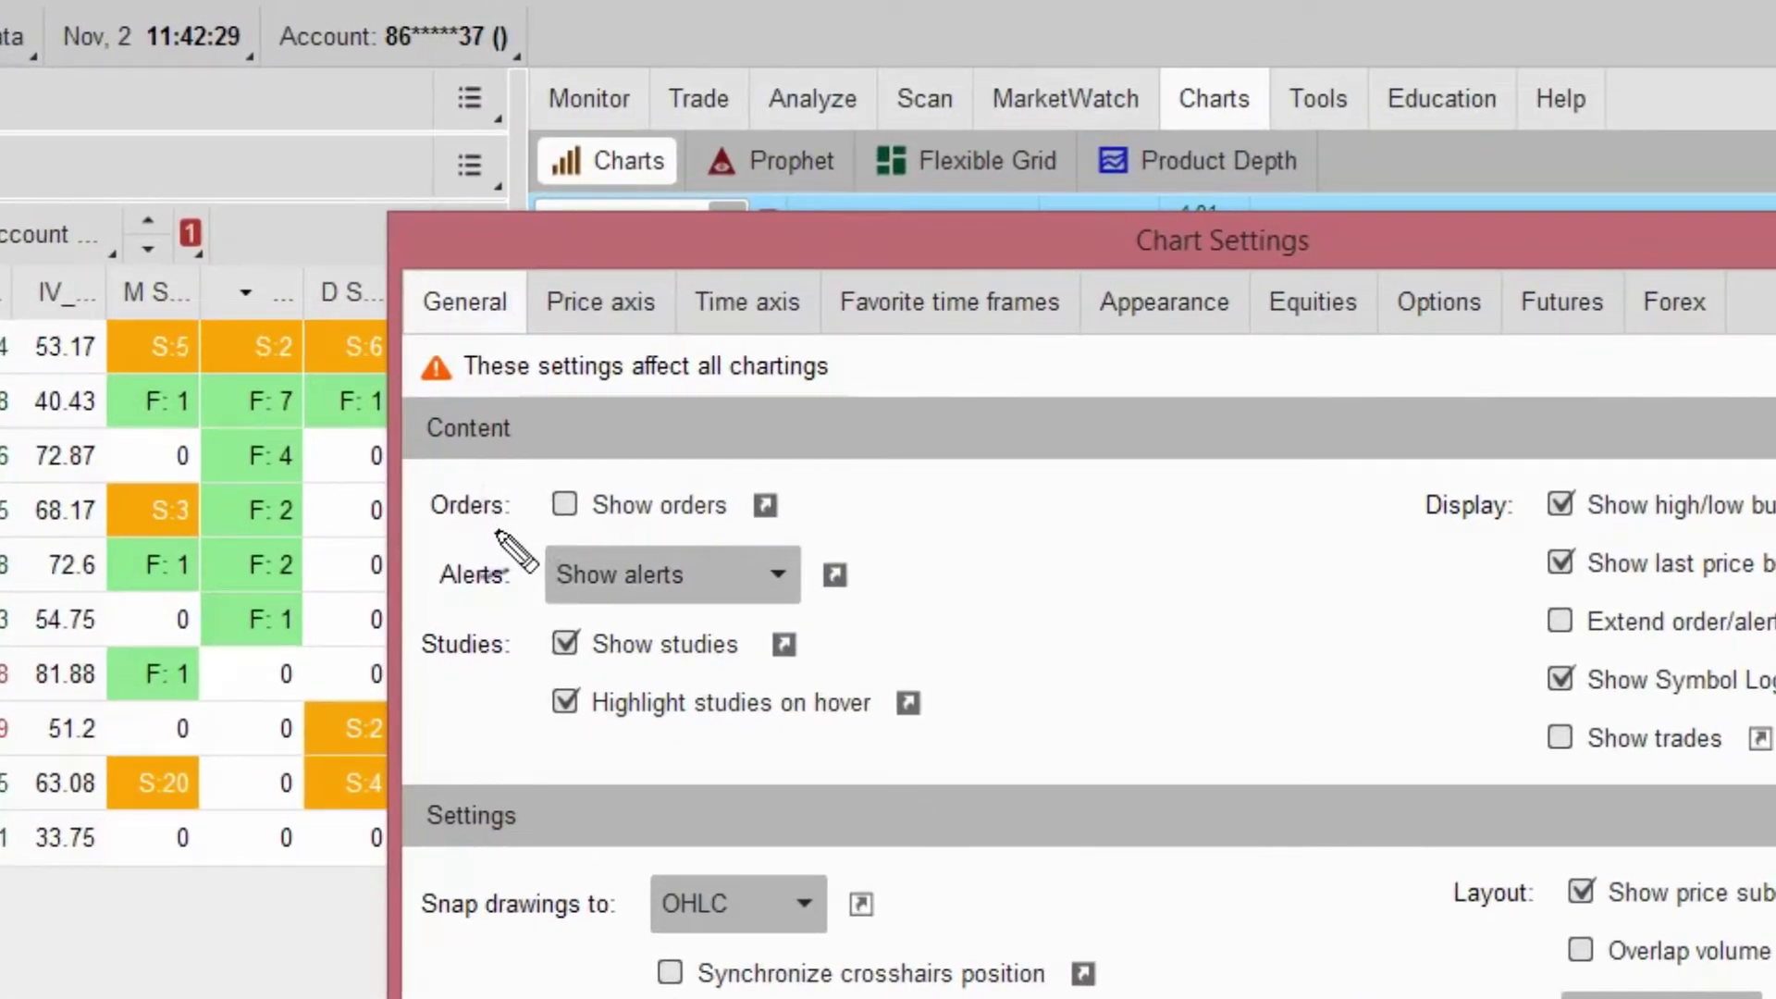
{"action": "left_click_drag", "start_coordinate": [504, 541], "coordinate": [508, 626]}
{"action": "key", "text": "Escape"}
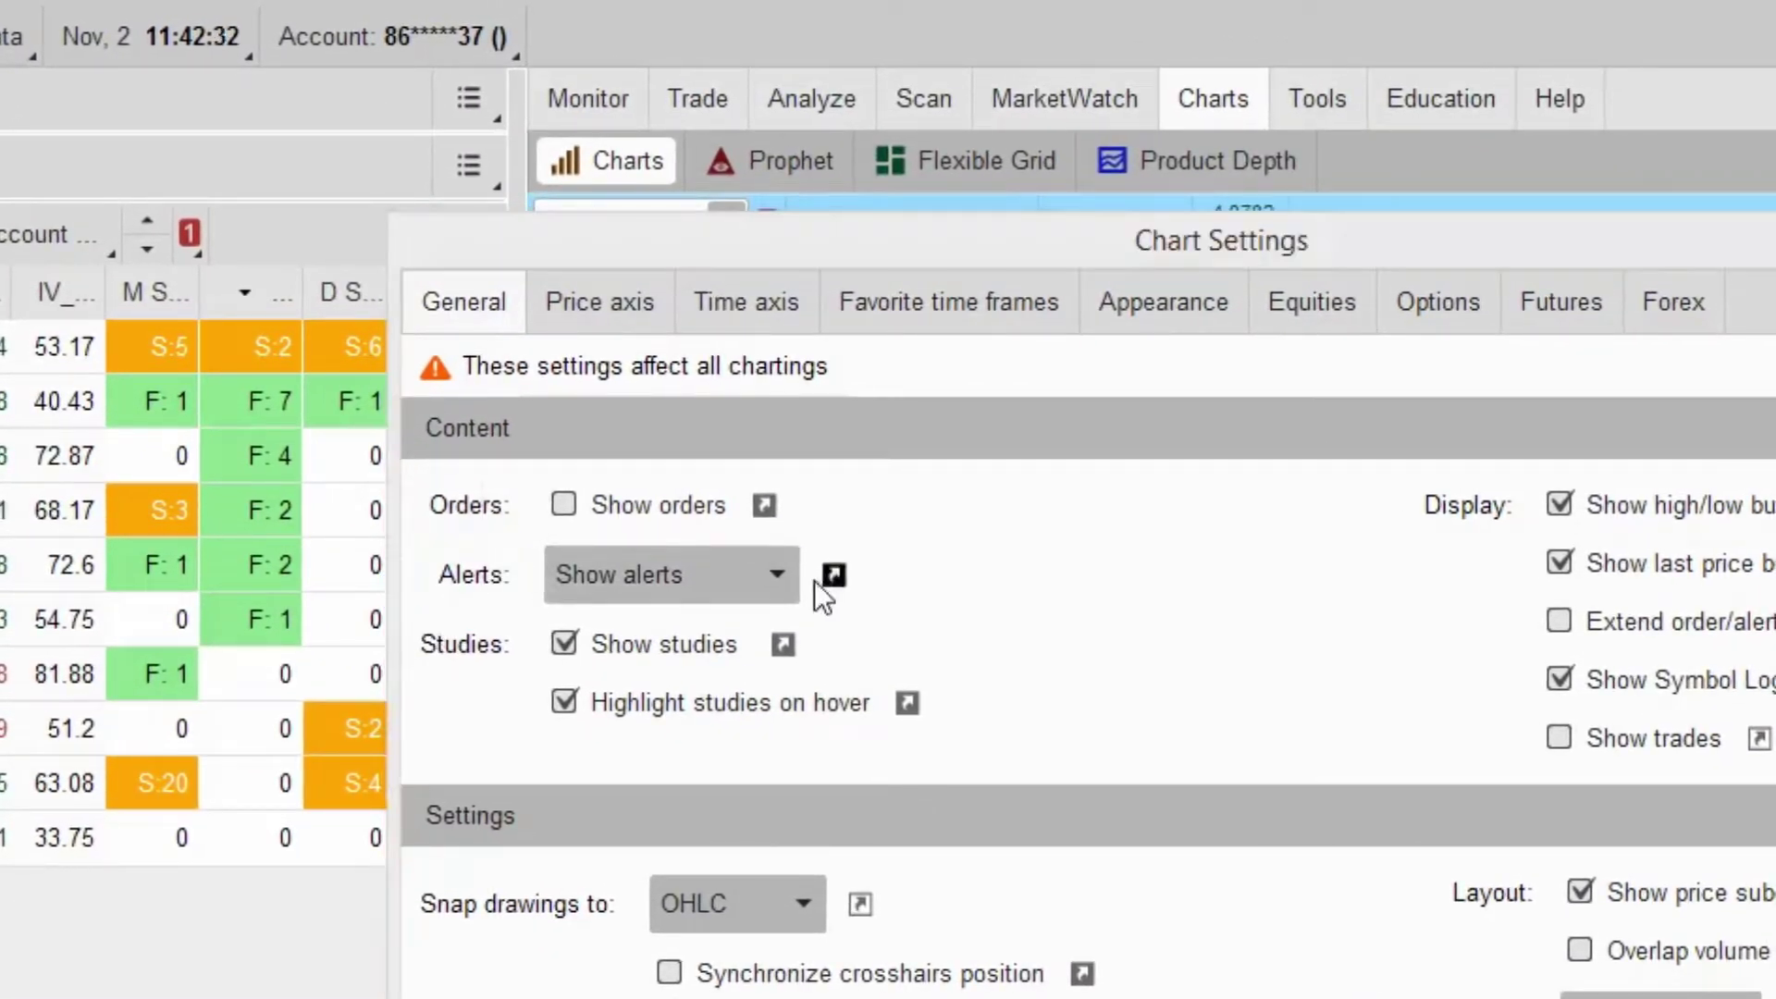
{"action": "left_click", "coordinate": [696, 585]}
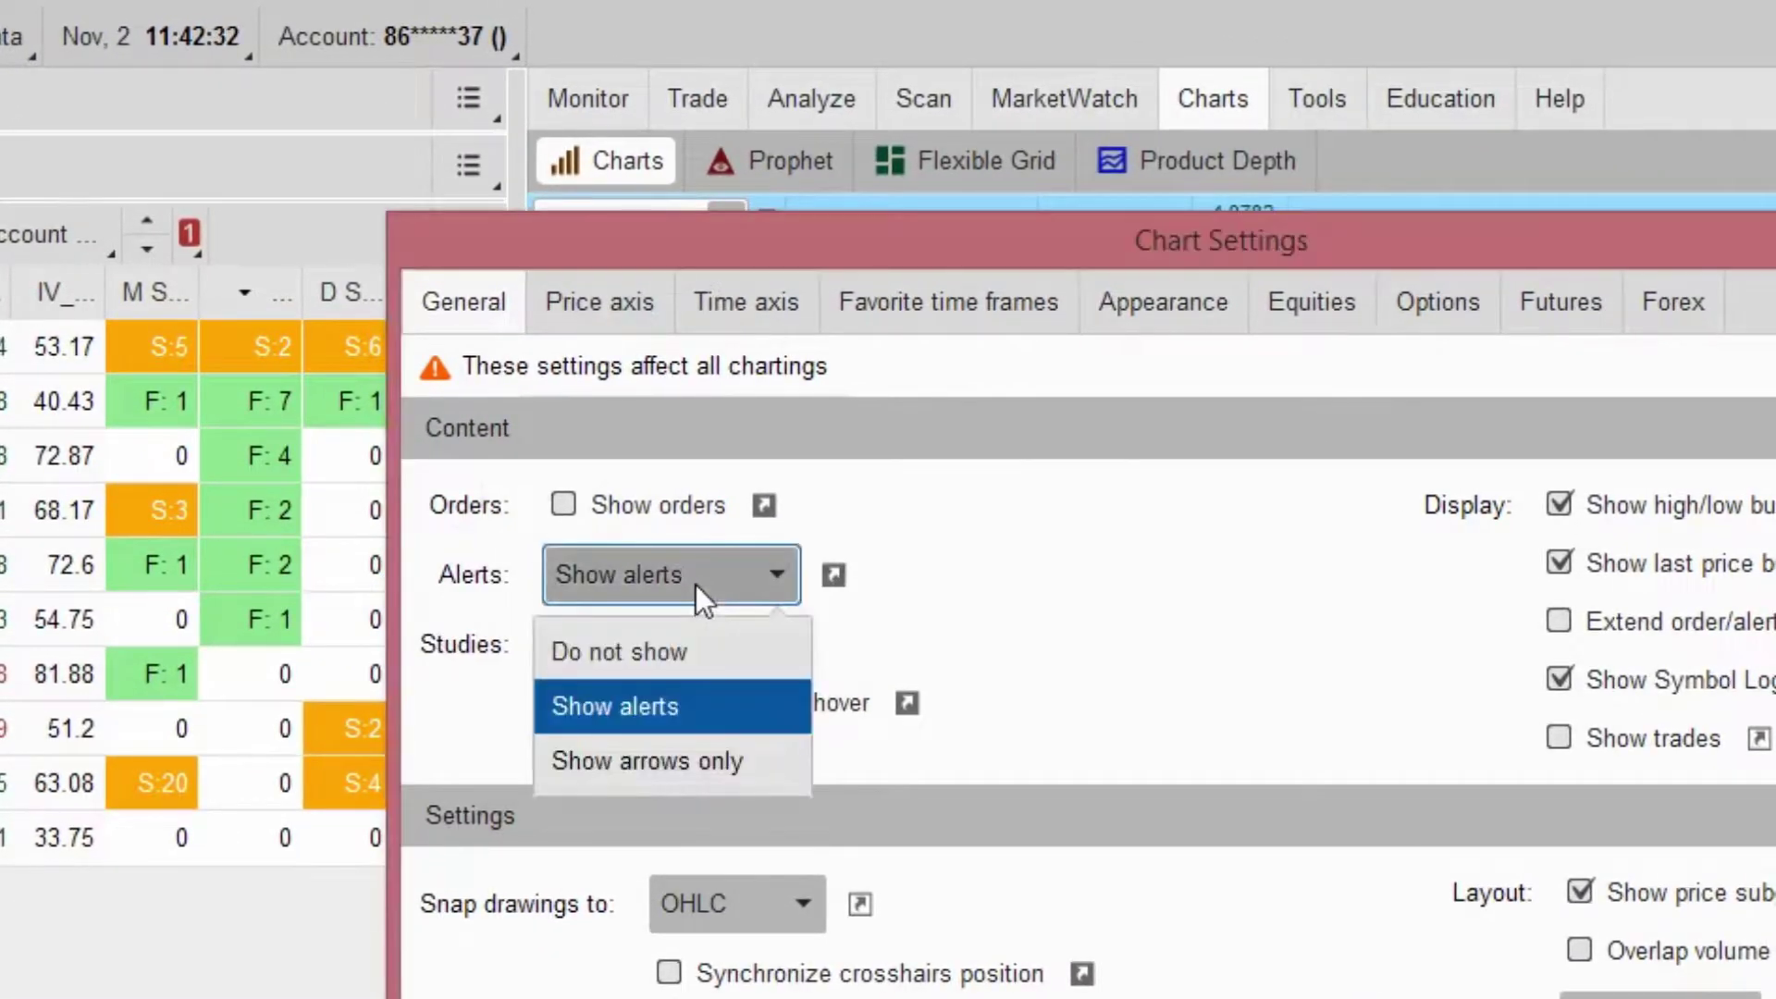
{"action": "left_click", "coordinate": [678, 762]}
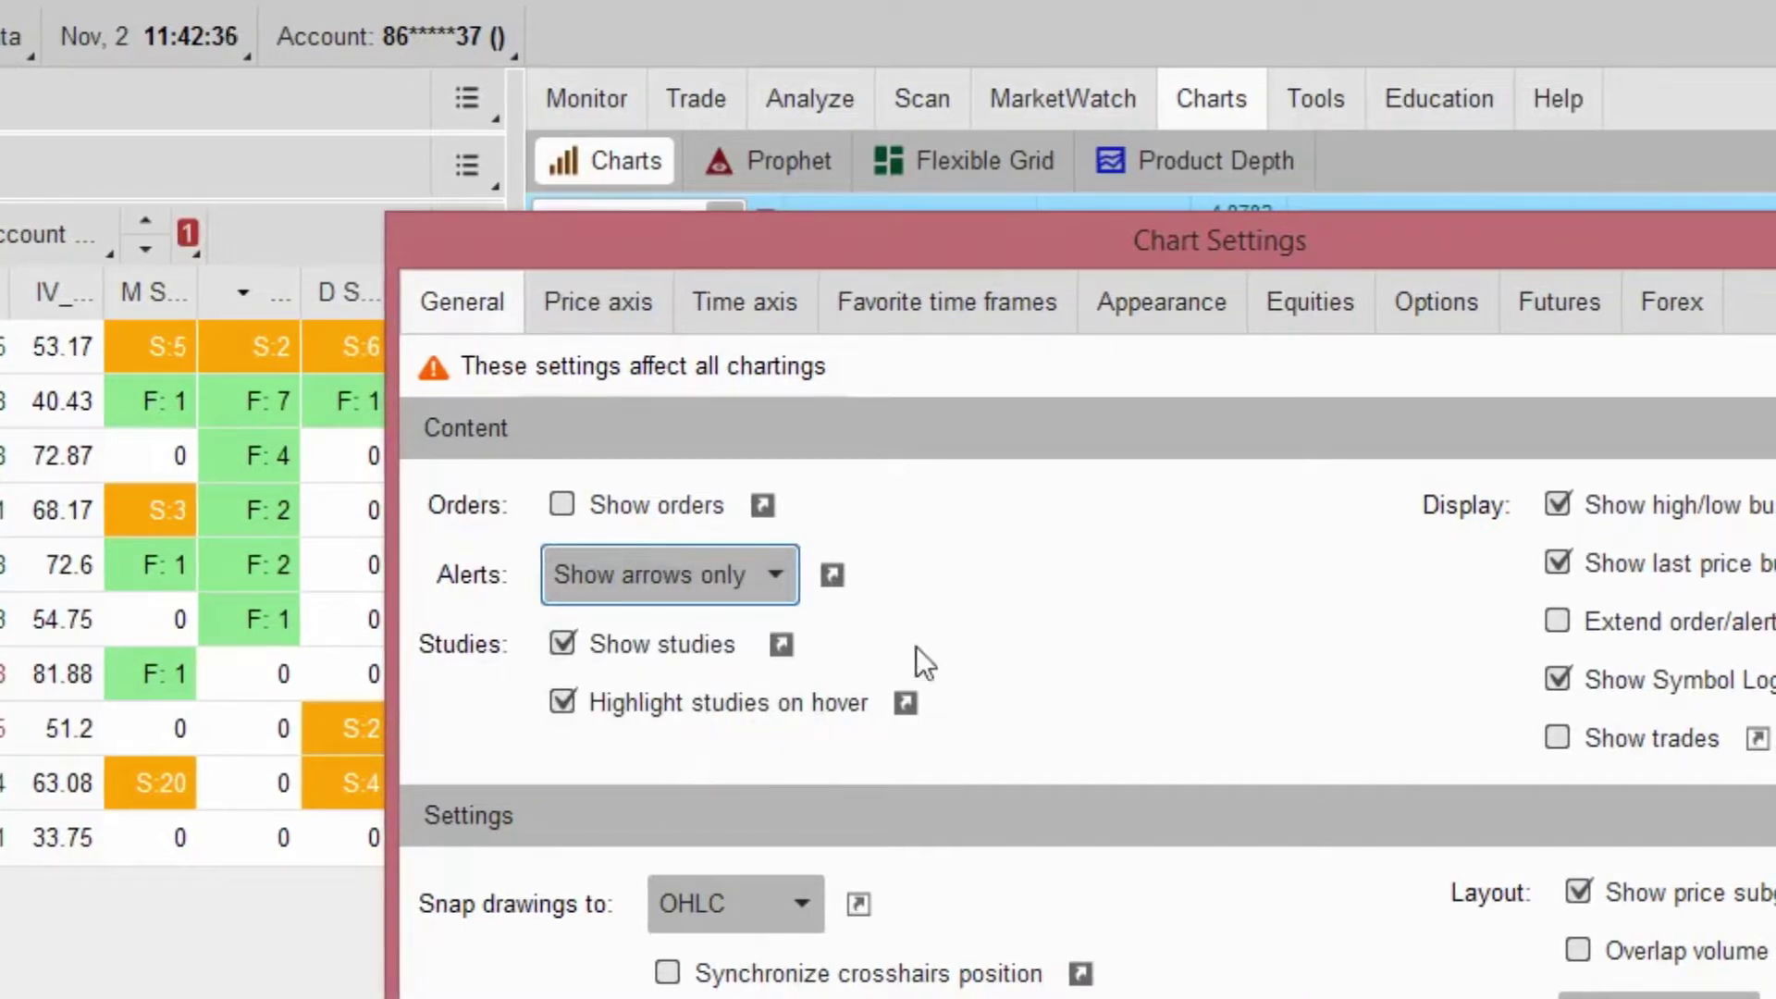
{"action": "key", "text": "ctrl+2"}
{"action": "mouse_move", "coordinate": [994, 530]}
{"action": "left_mouse_down"}
{"action": "mouse_move", "coordinate": [1022, 523]}
{"action": "mouse_move", "coordinate": [915, 534]}
{"action": "mouse_move", "coordinate": [858, 559]}
{"action": "mouse_move", "coordinate": [874, 564]}
{"action": "left_mouse_up"}
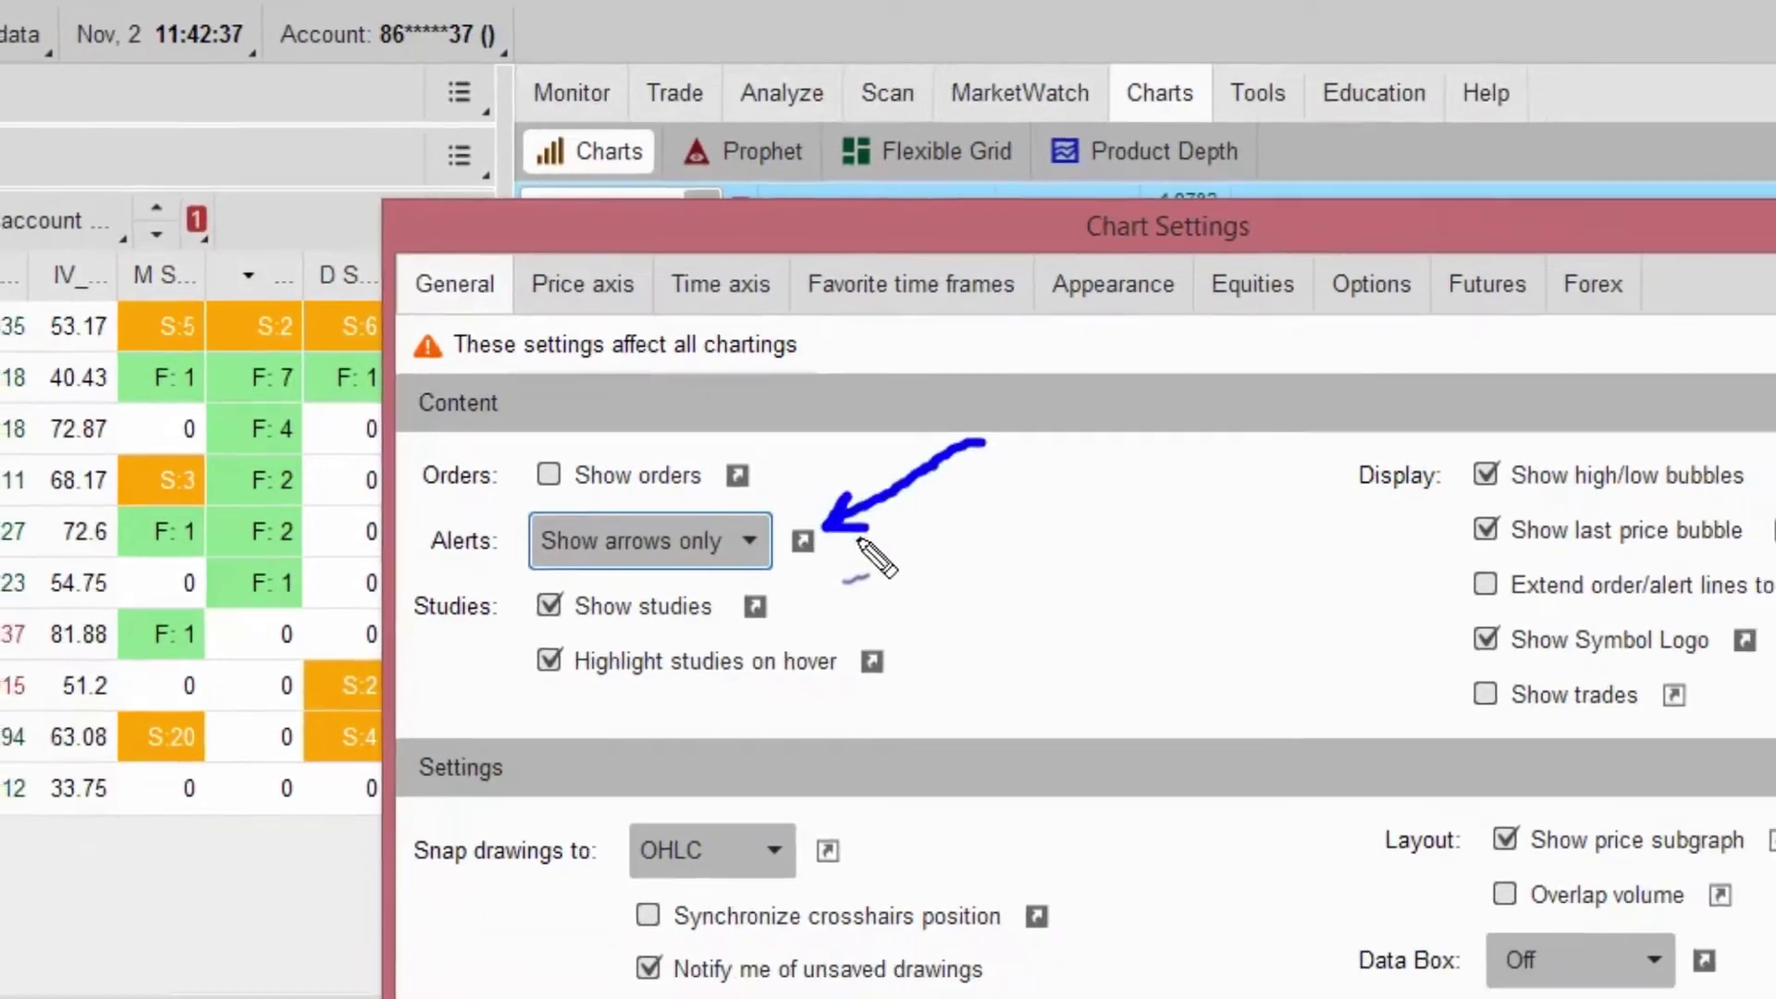
{"action": "key", "text": "Escape"}
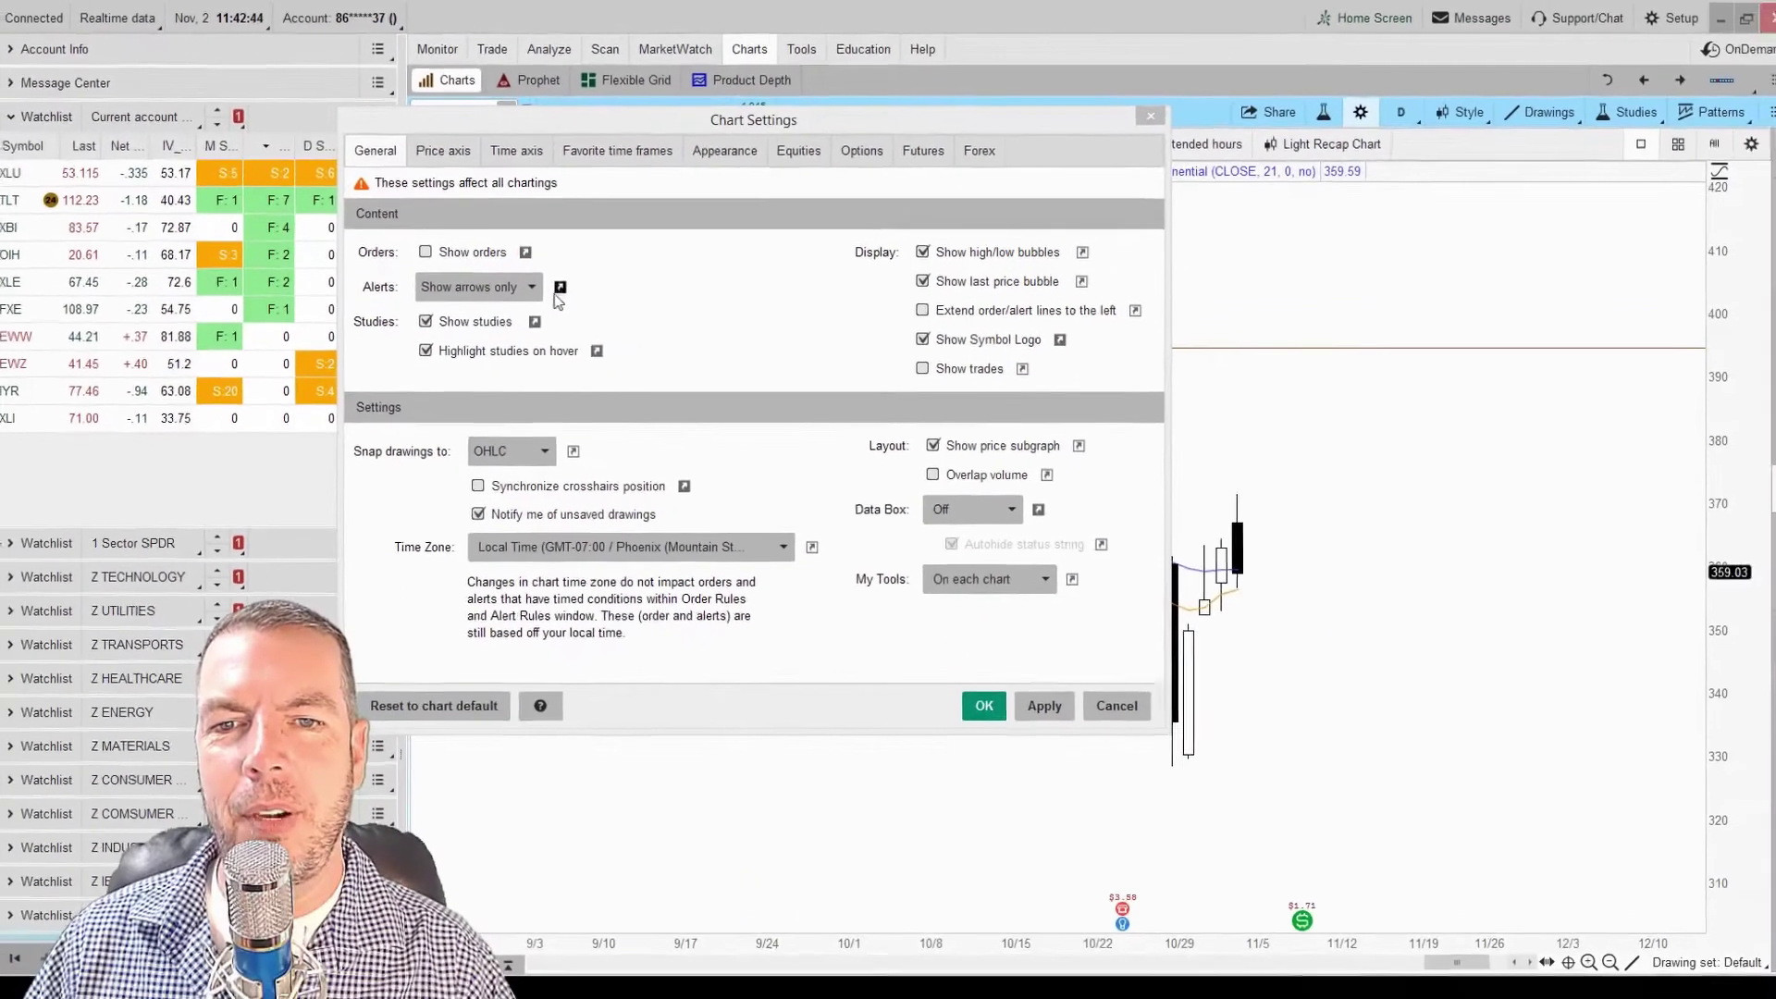
{"action": "left_click", "coordinate": [1031, 695]}
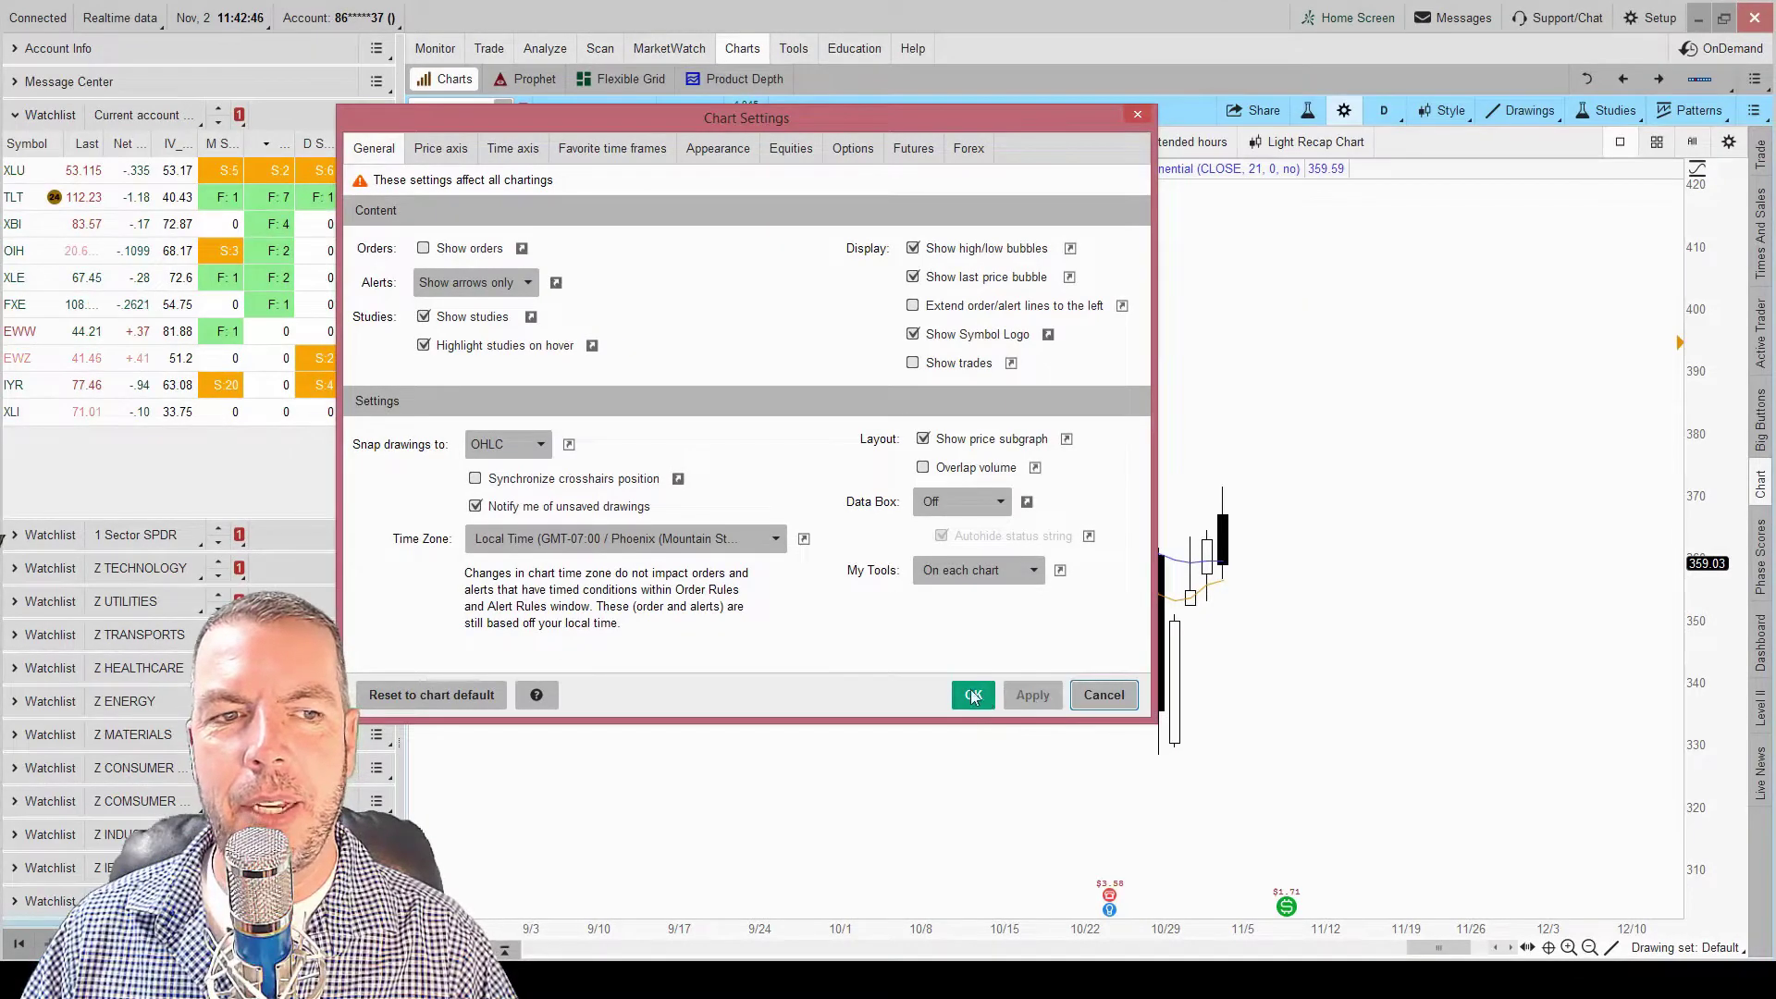
{"action": "left_click", "coordinate": [972, 694]}
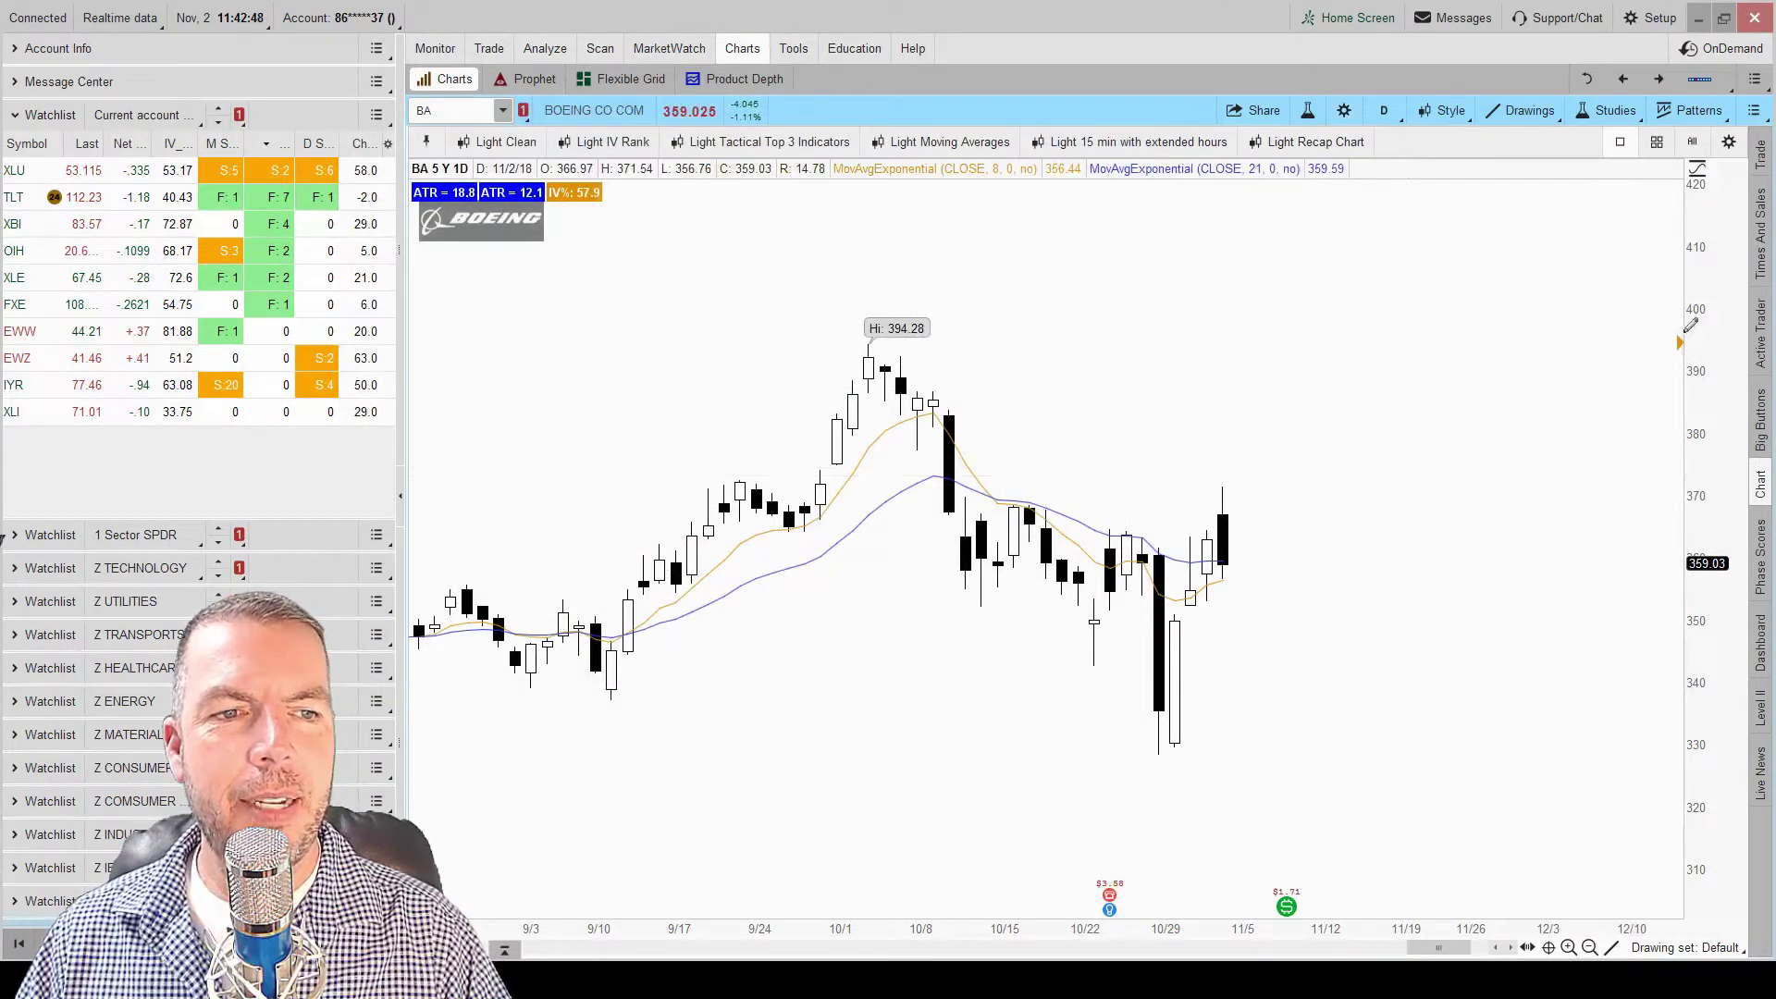
Circle the alert's price marker and switch the chart back to full alert lines.
{"action": "mouse_move", "coordinate": [1680, 319]}
{"action": "left_mouse_down"}
{"action": "mouse_move", "coordinate": [1685, 399]}
{"action": "mouse_move", "coordinate": [1658, 335]}
{"action": "left_mouse_up"}
{"action": "key", "text": "Escape"}
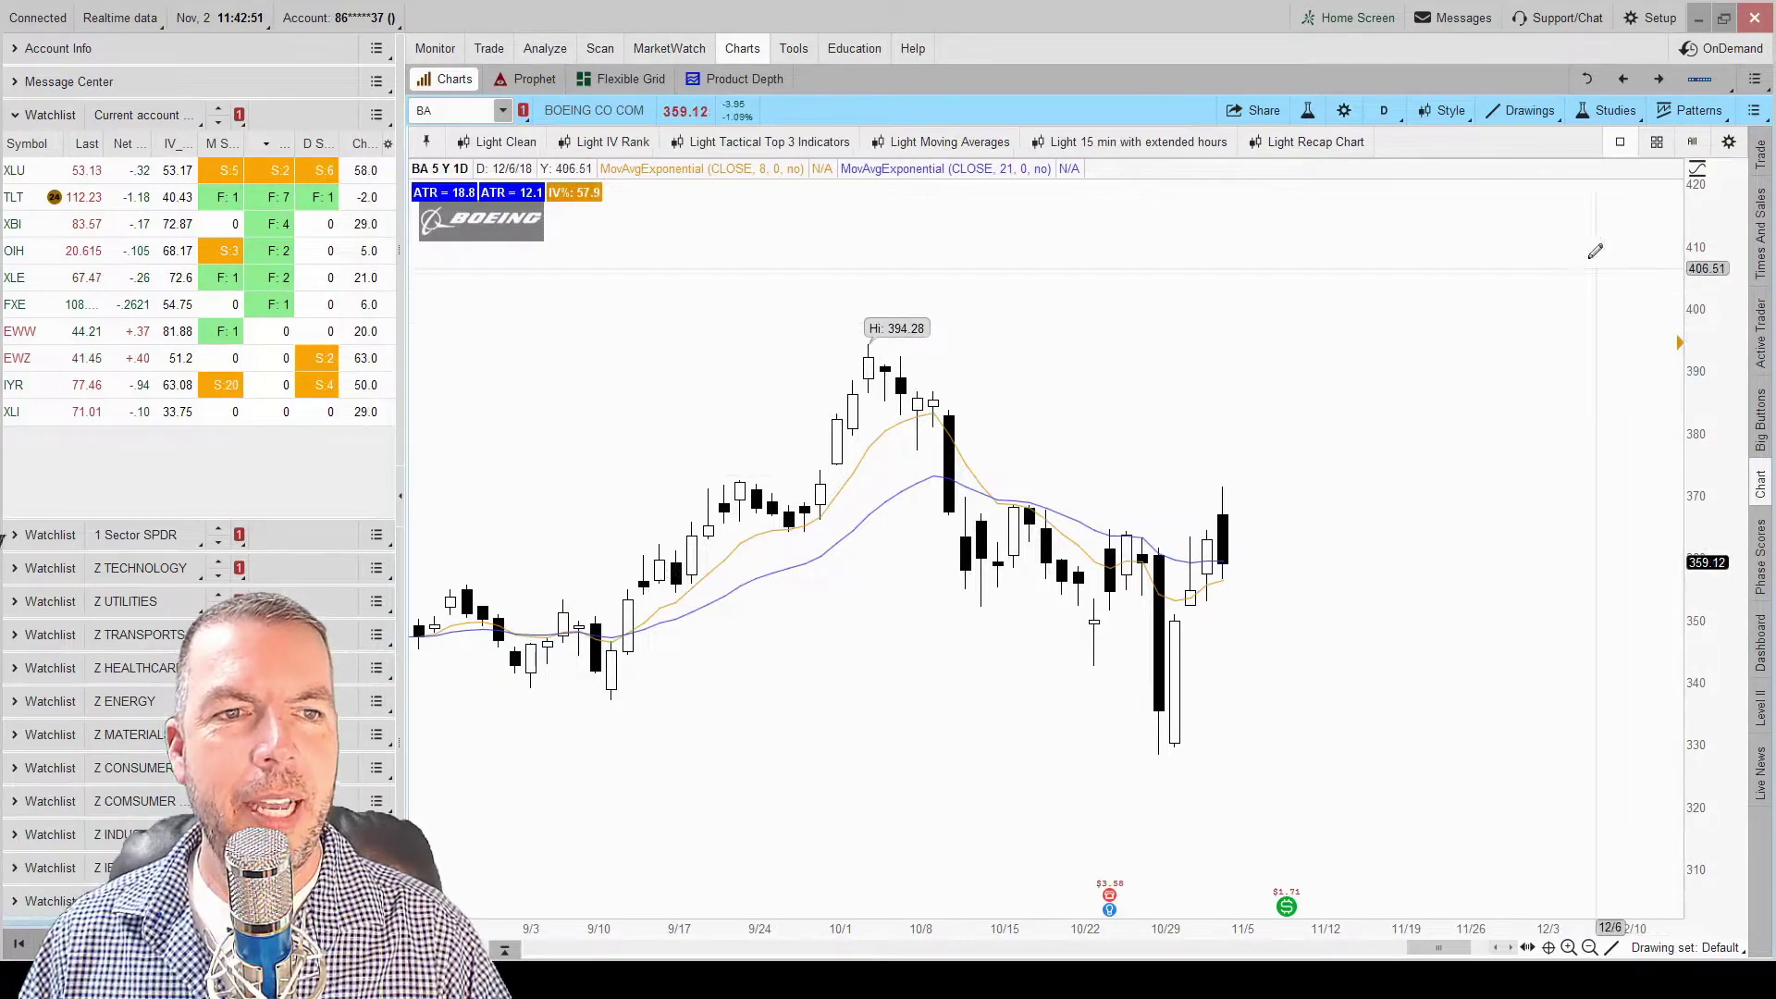
{"action": "left_click", "coordinate": [1430, 113]}
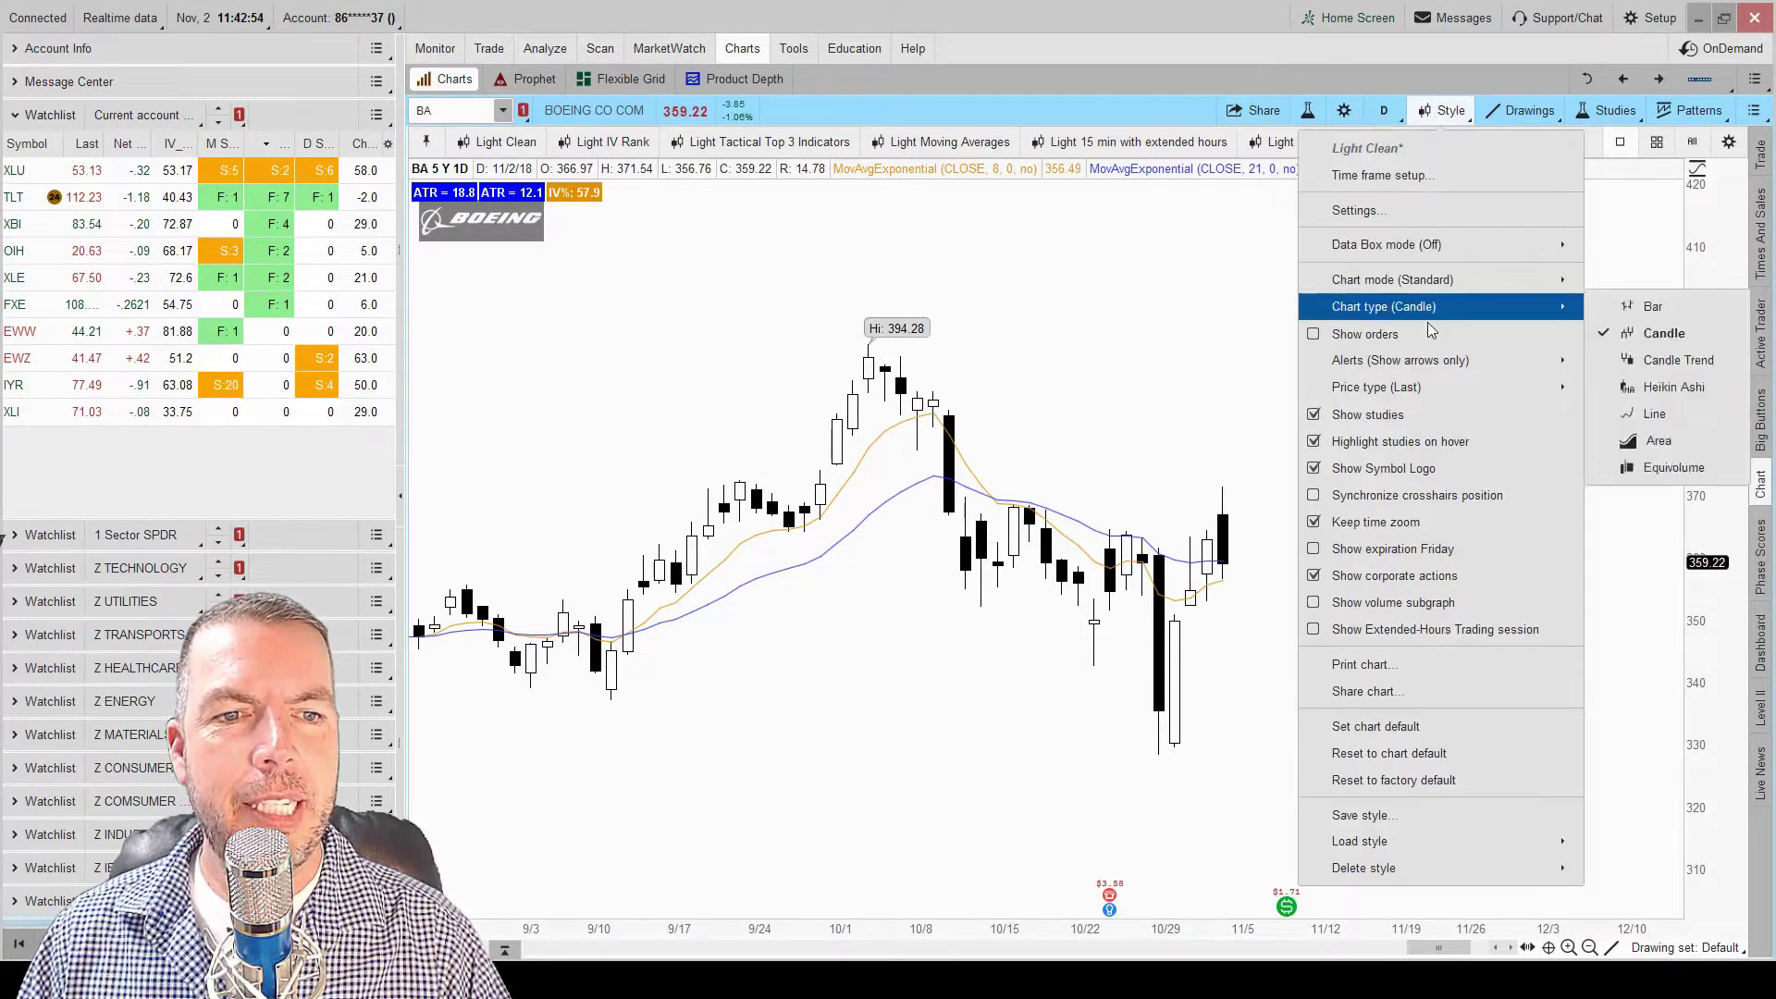
{"action": "mouse_move", "coordinate": [1432, 362]}
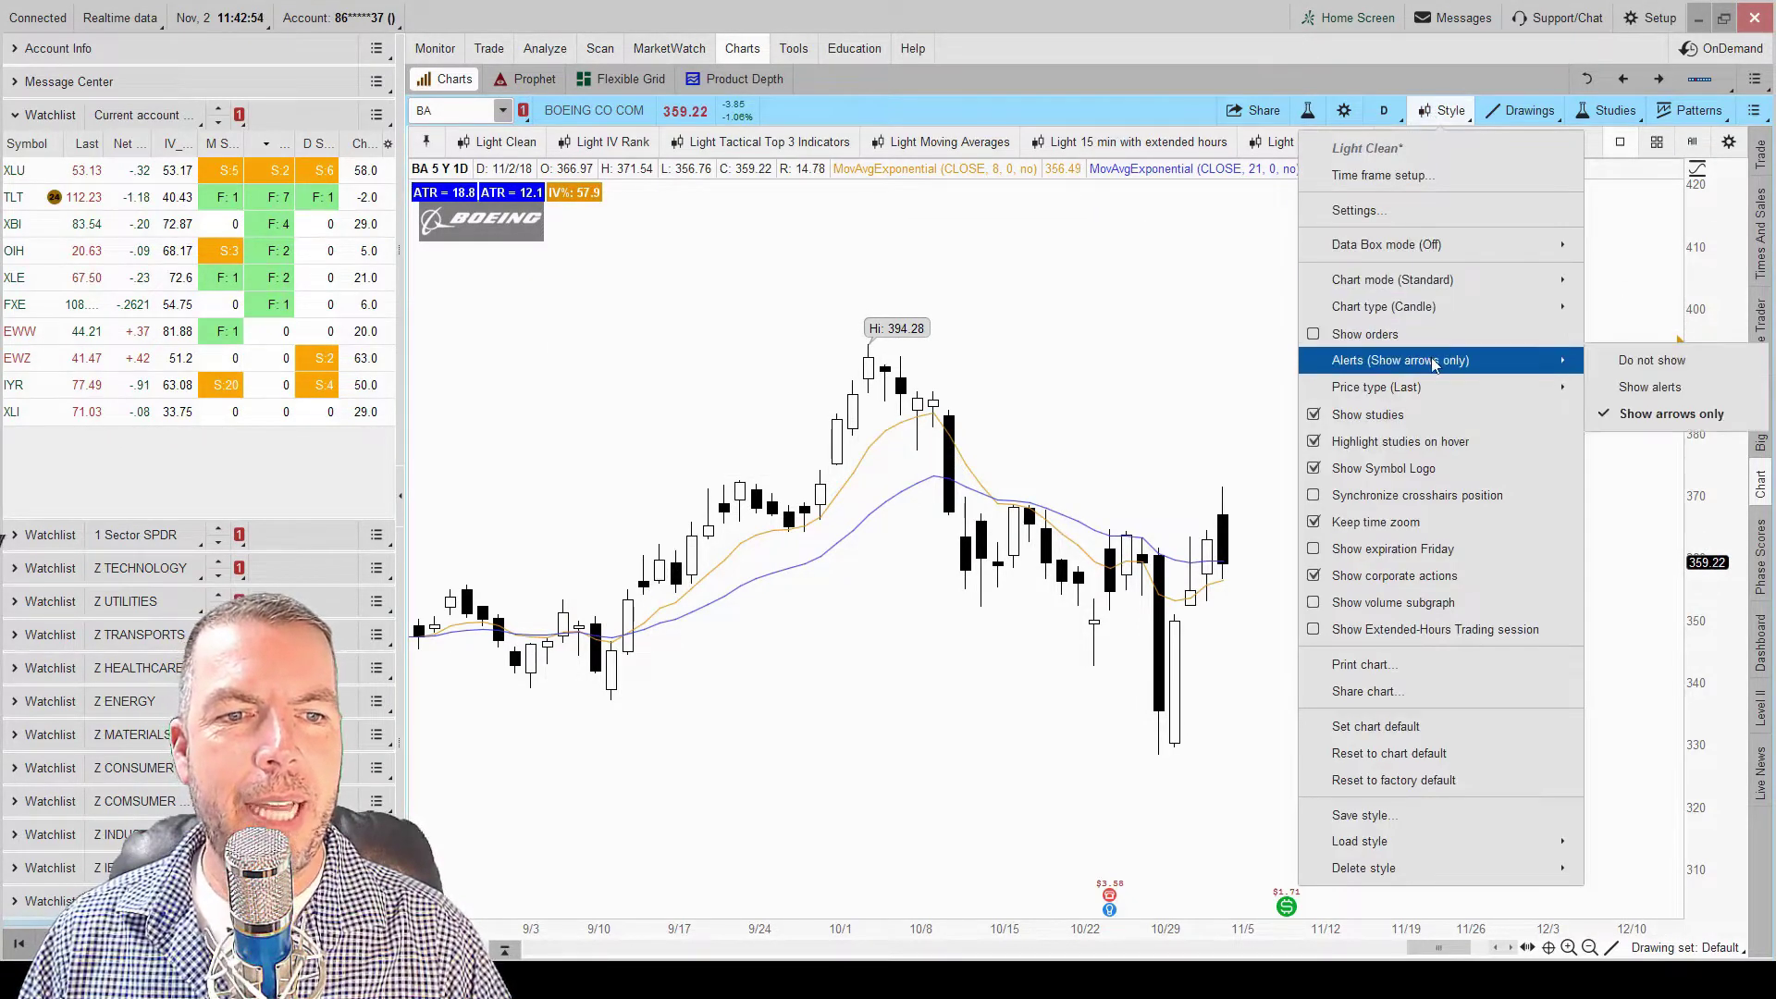
{"action": "left_click", "coordinate": [1697, 393]}
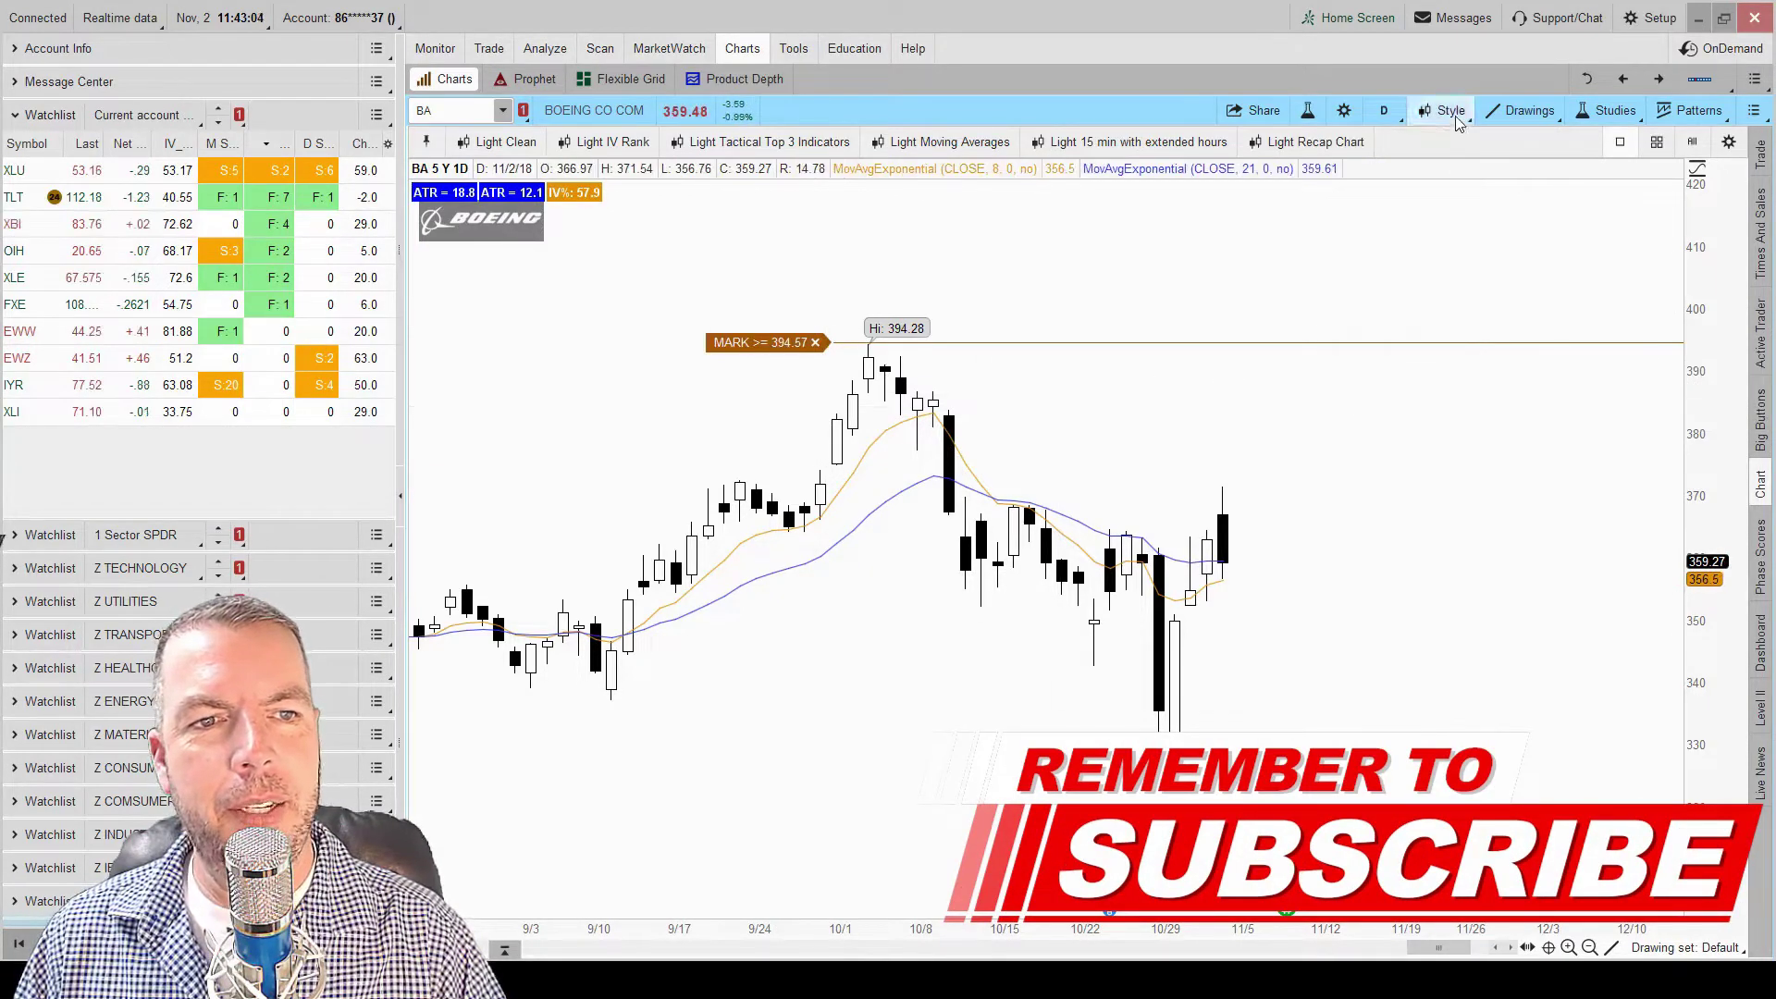
Set Style > Alerts to Show arrows only on the Boeing chart.
{"action": "left_click", "coordinate": [1454, 117]}
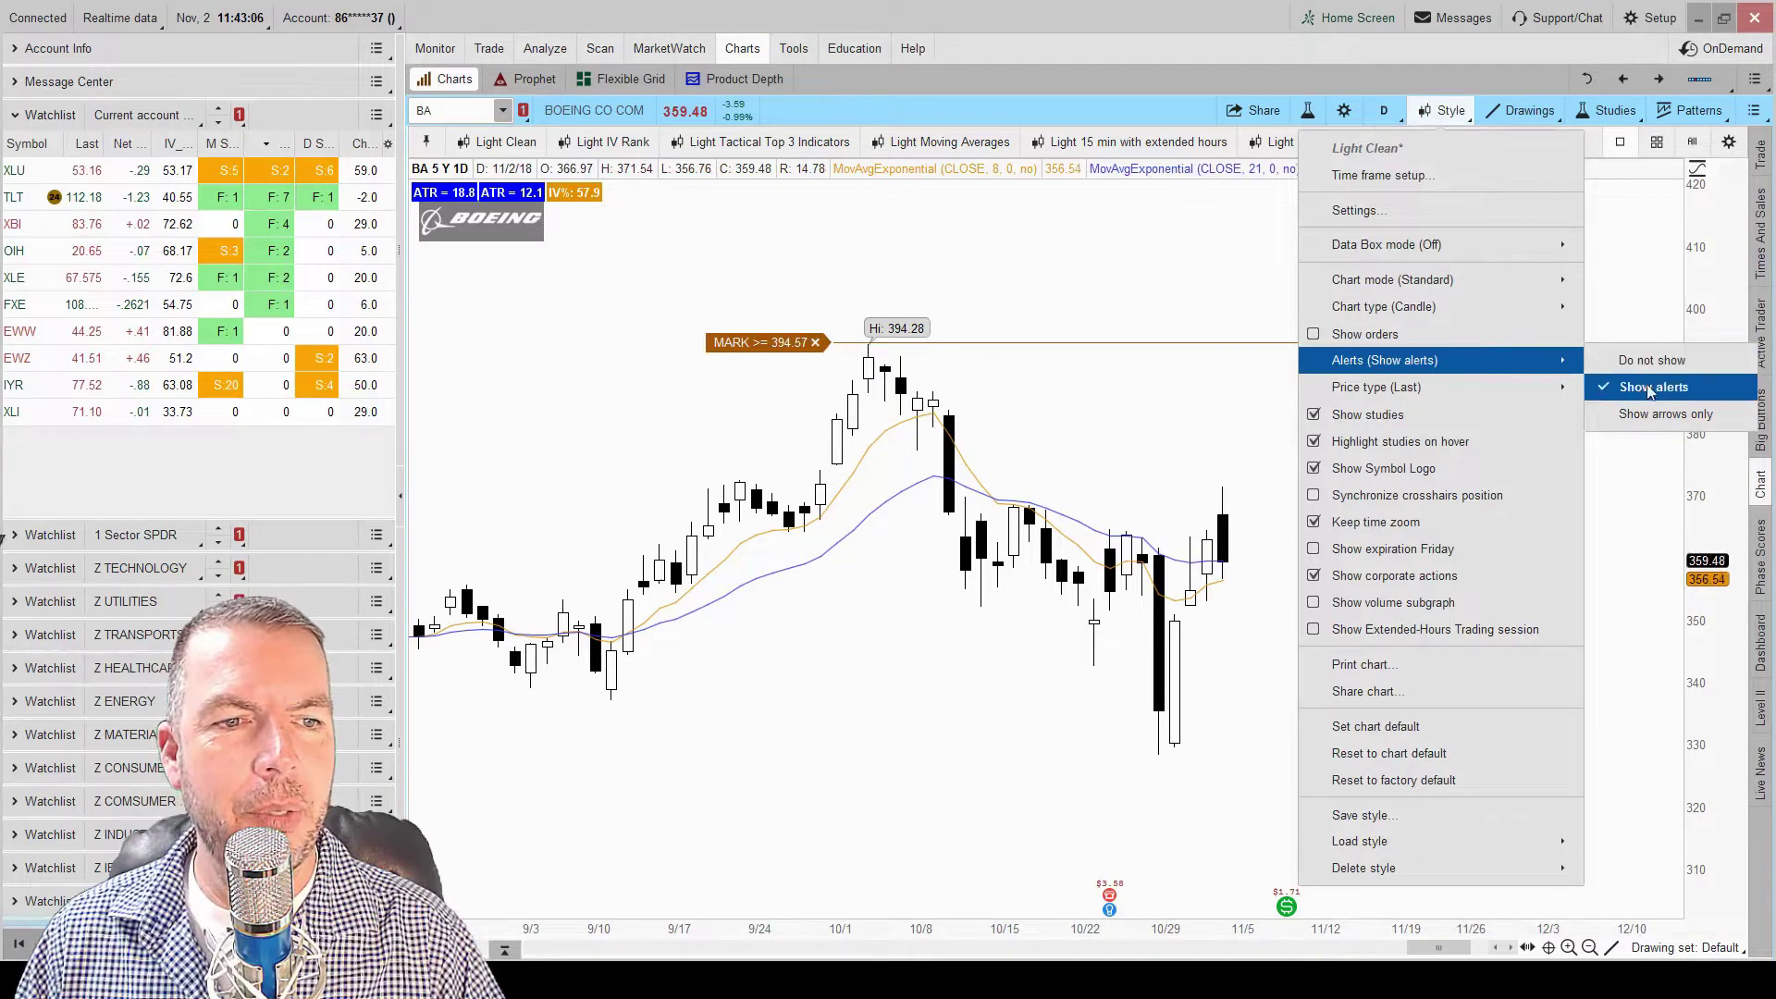
{"action": "left_click", "coordinate": [1660, 413]}
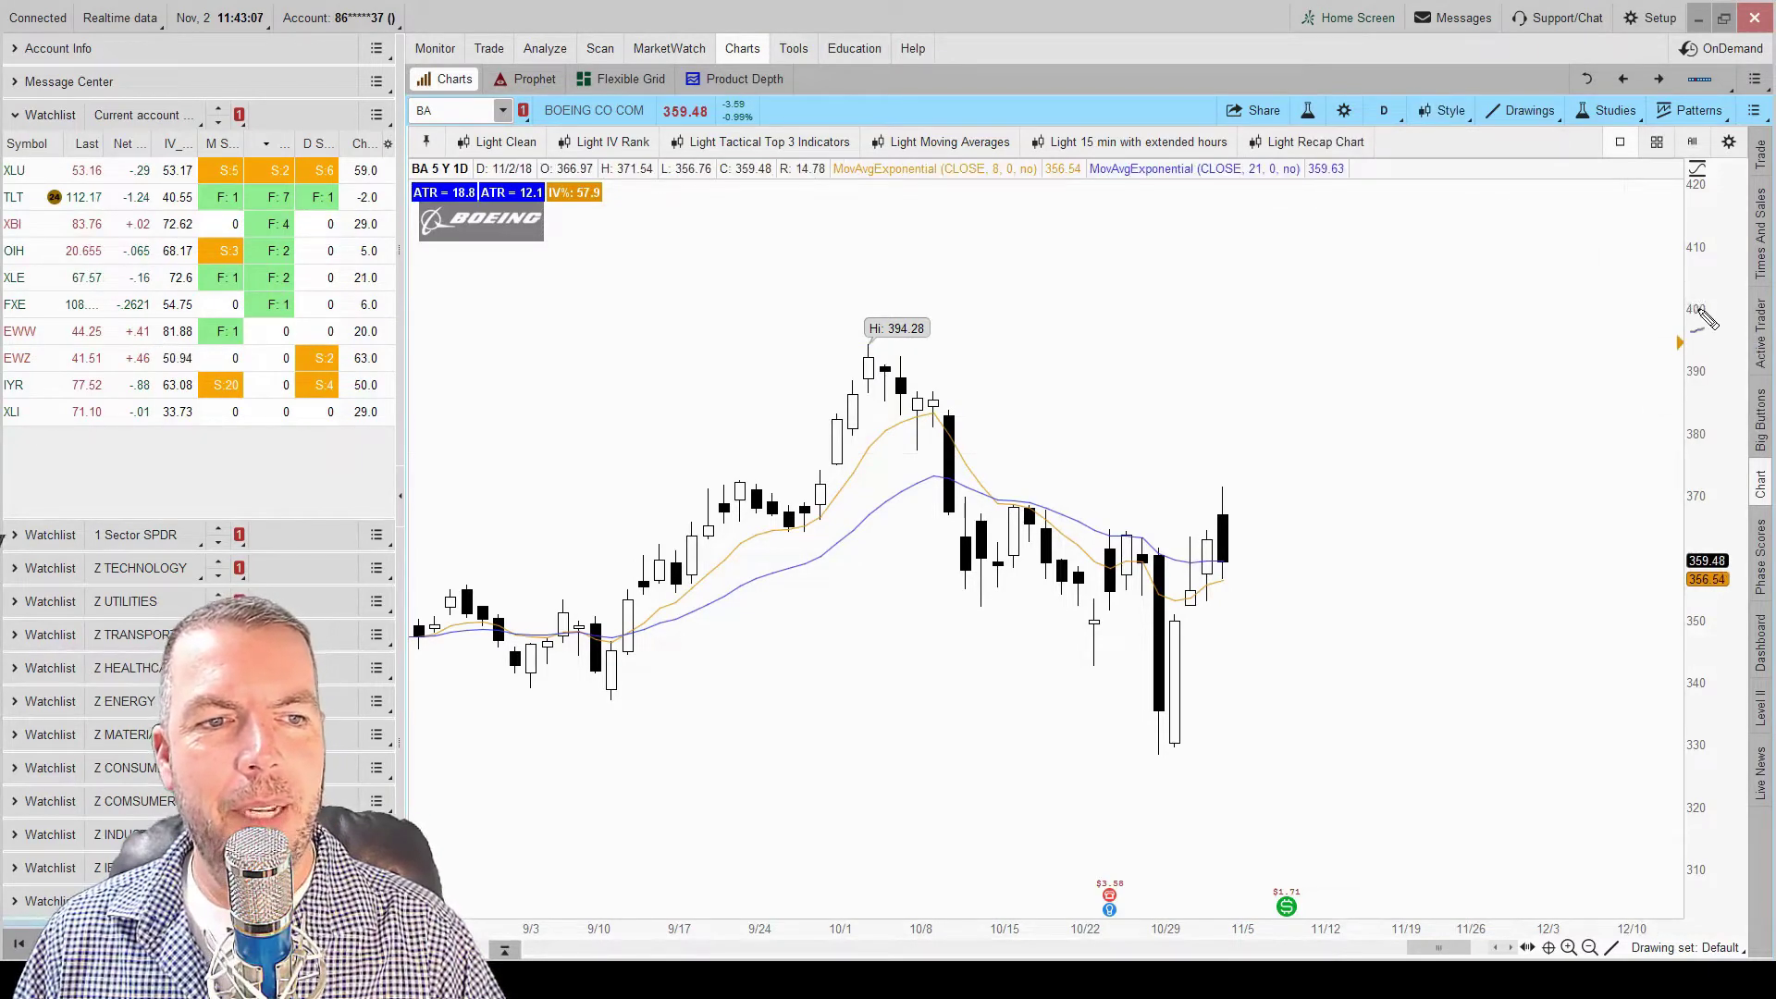
{"action": "mouse_move", "coordinate": [1689, 299]}
{"action": "left_mouse_down"}
{"action": "mouse_move", "coordinate": [1706, 370]}
{"action": "mouse_move", "coordinate": [1679, 298]}
{"action": "left_mouse_up"}
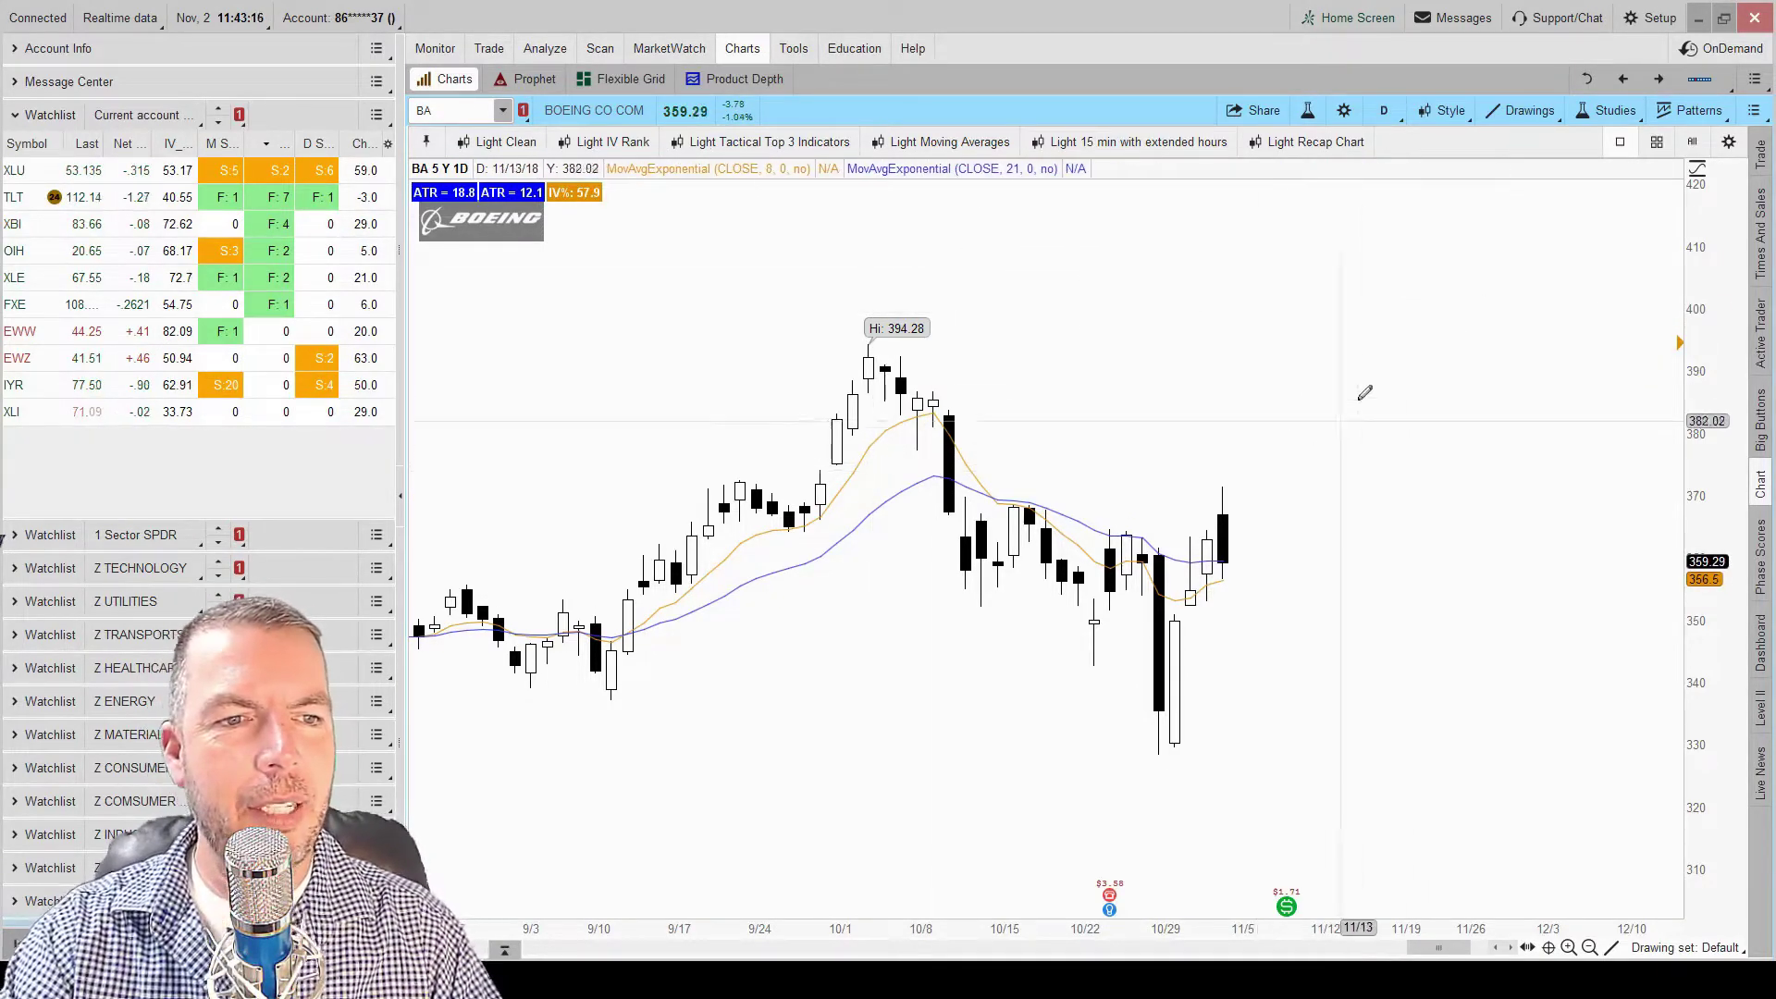
Cancel the 394.57 alert from its price-axis arrow and zoom the chart out.
{"action": "right_click", "coordinate": [1686, 352]}
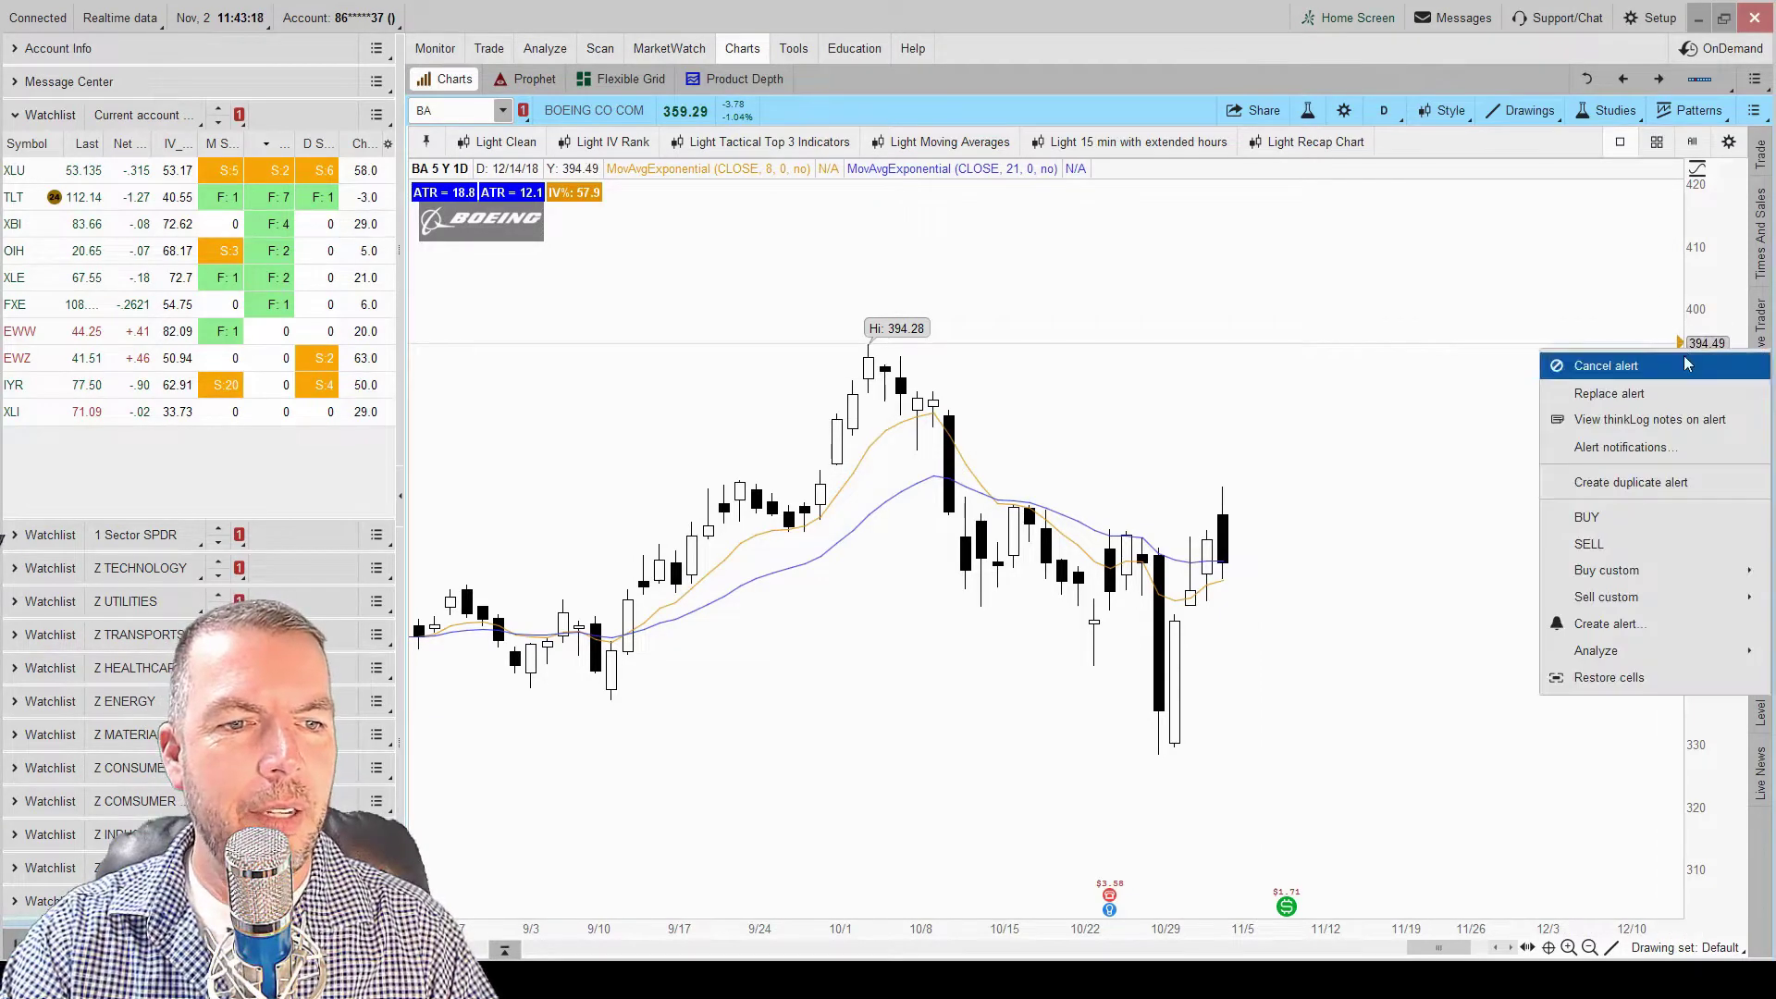
{"action": "left_click", "coordinate": [1620, 368]}
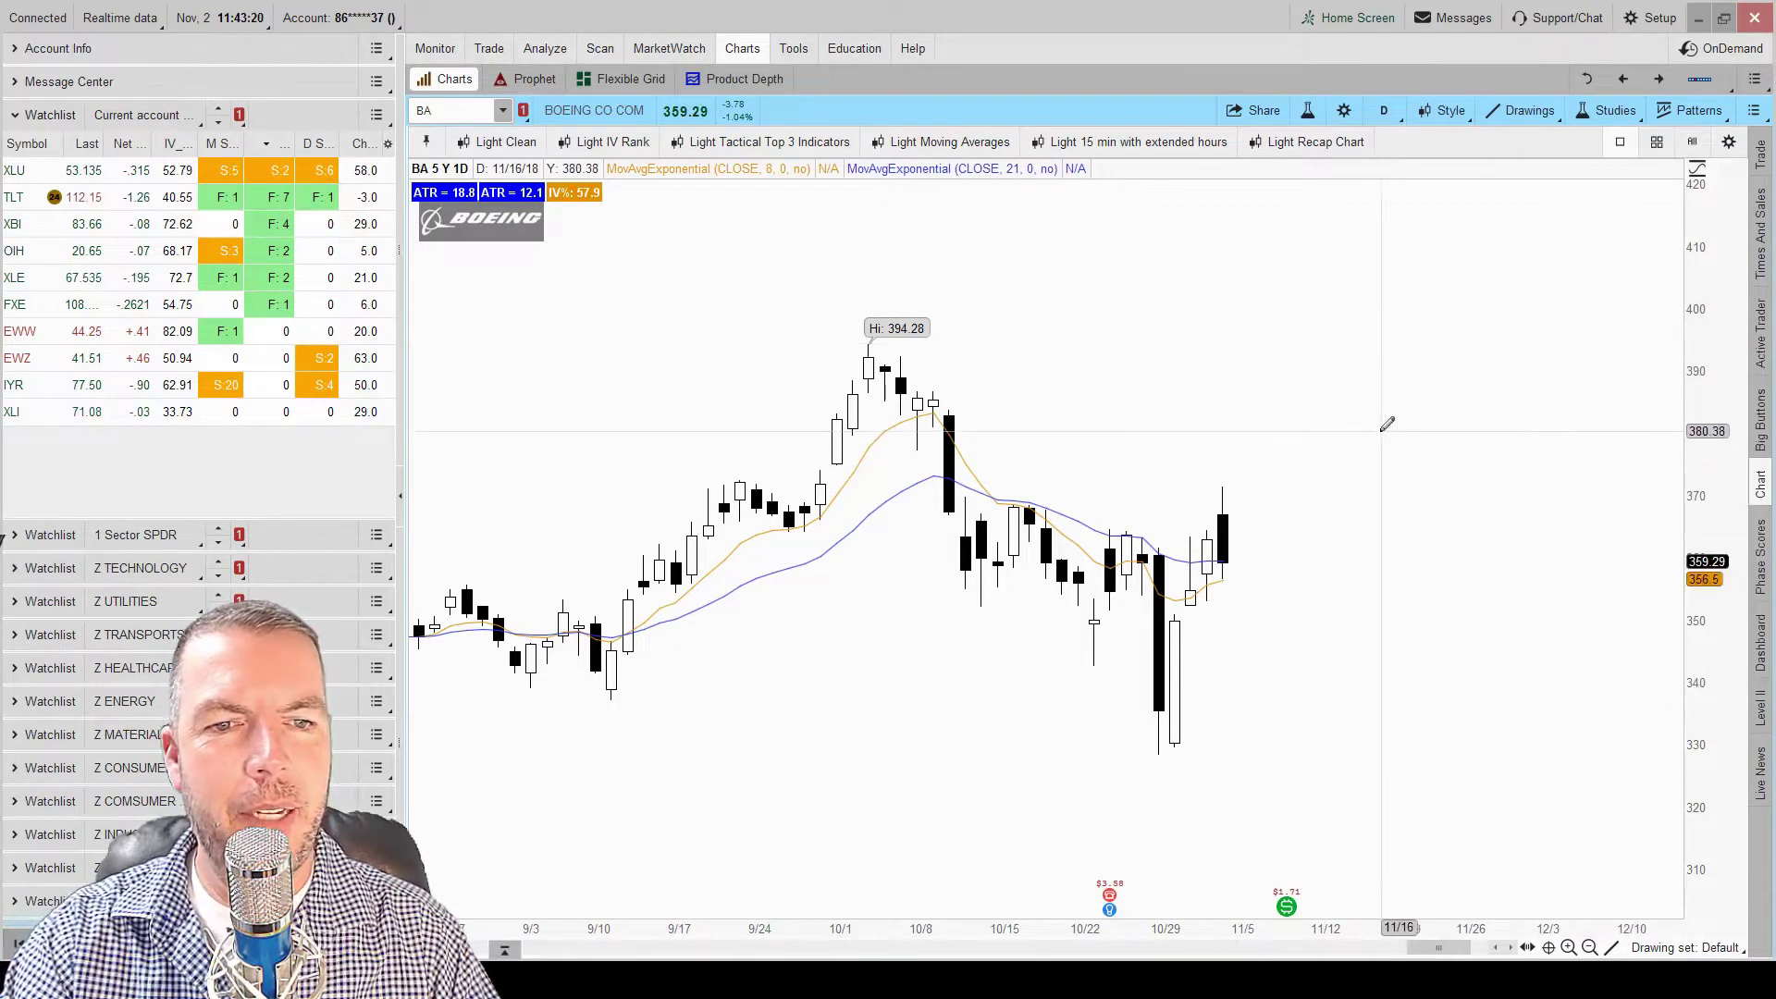
{"action": "scroll", "coordinate": [1384, 416], "scroll_direction": "down", "scroll_amount": 4}
{"action": "scroll", "coordinate": [1386, 413], "scroll_direction": "up", "scroll_amount": 4}
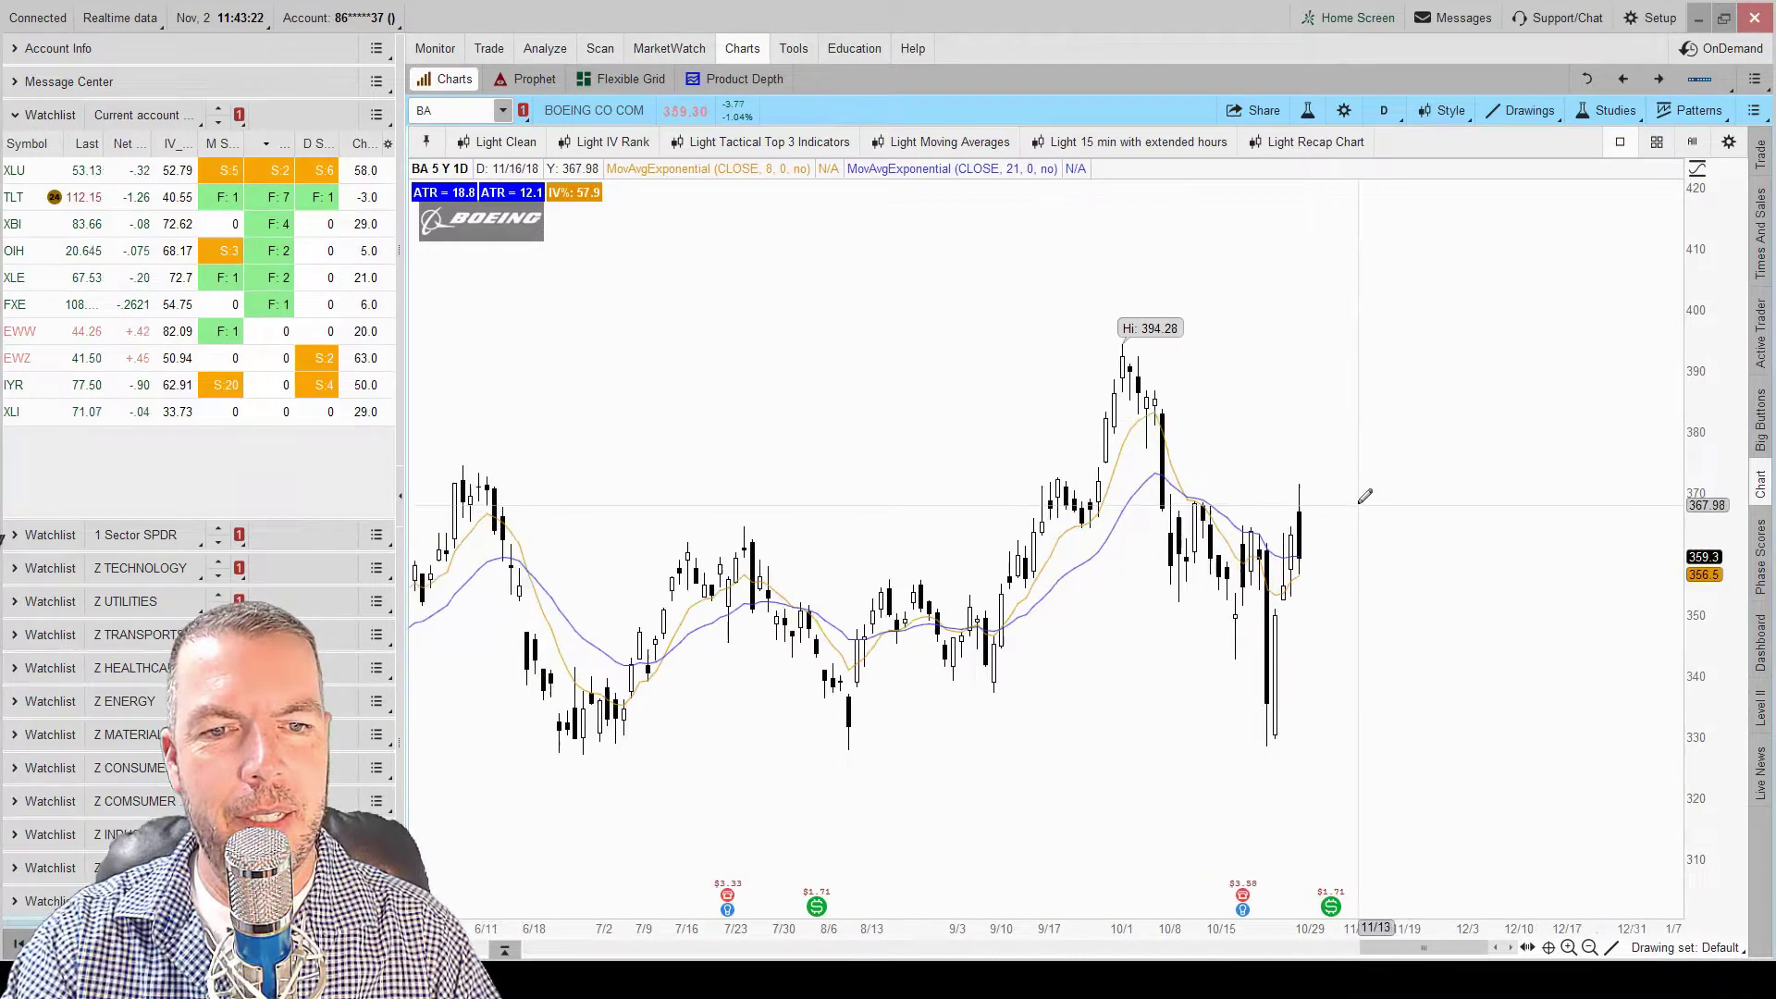
Draw a Trendline from the early-July low near 328 up through the late-August low.
{"action": "middle_click", "coordinate": [1423, 227]}
{"action": "left_click", "coordinate": [1434, 305]}
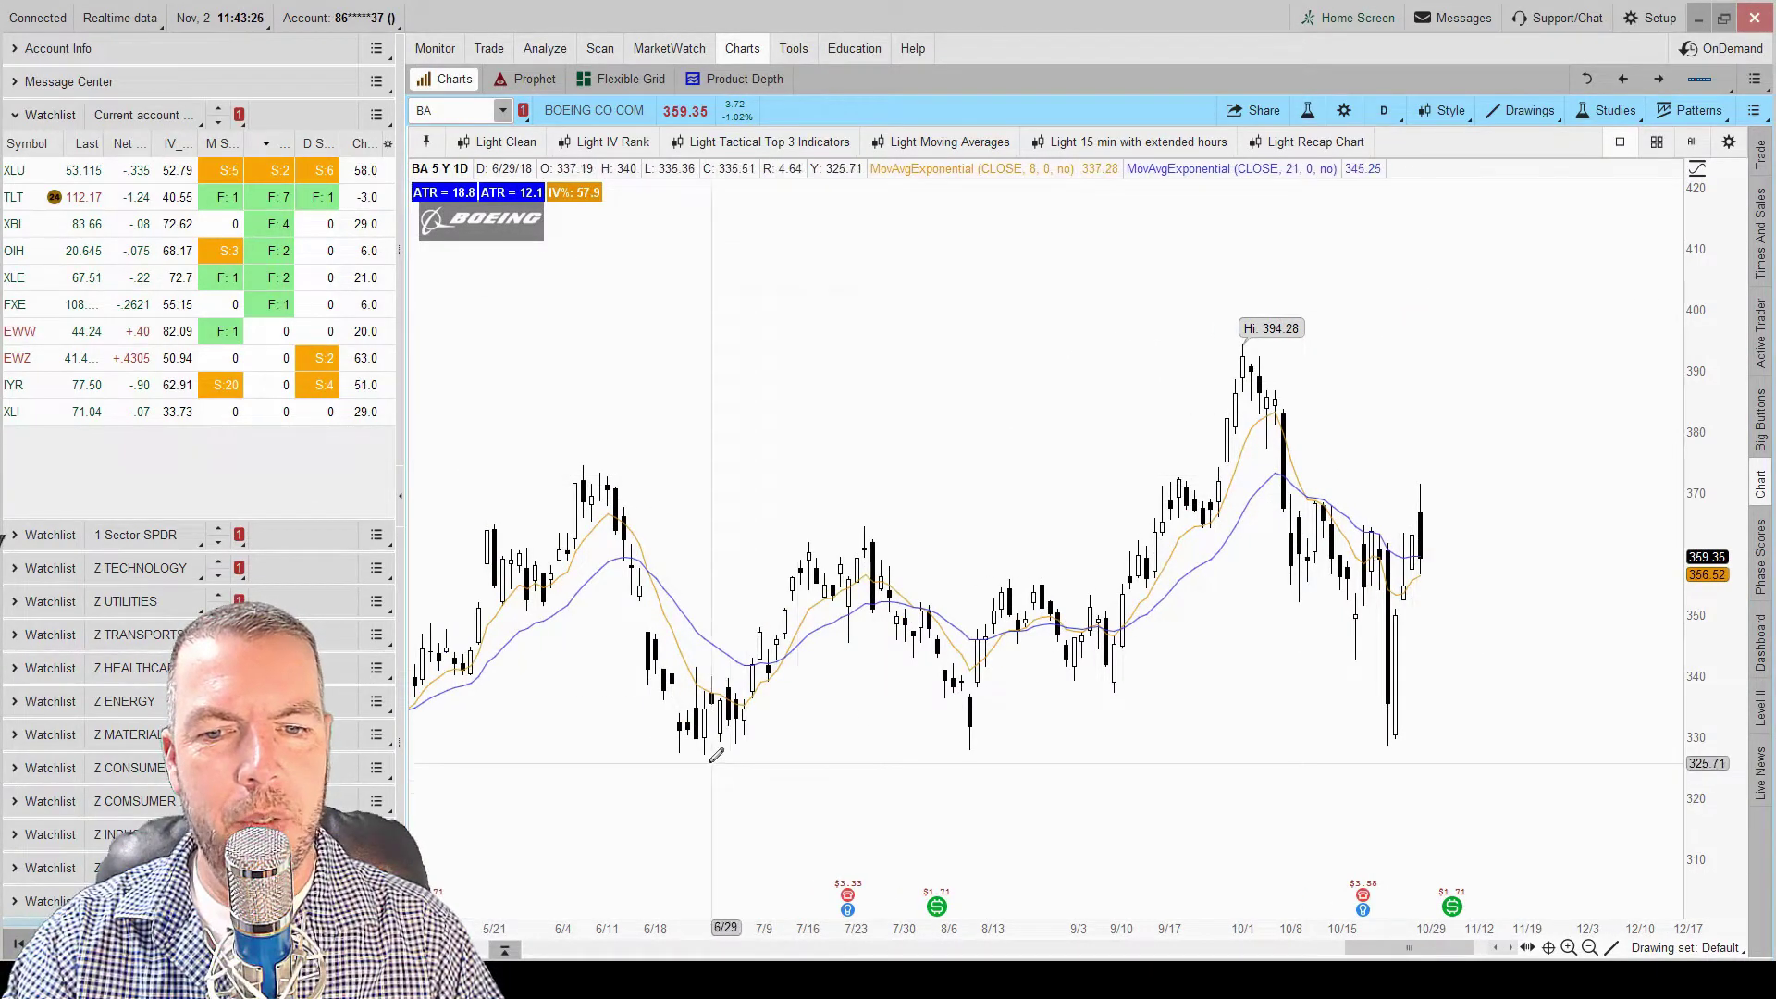
{"action": "mouse_move", "coordinate": [705, 753]}
{"action": "left_mouse_down"}
{"action": "mouse_move", "coordinate": [1018, 695]}
{"action": "mouse_move", "coordinate": [1091, 661]}
{"action": "left_mouse_up"}
{"action": "right_click", "coordinate": [1051, 667]}
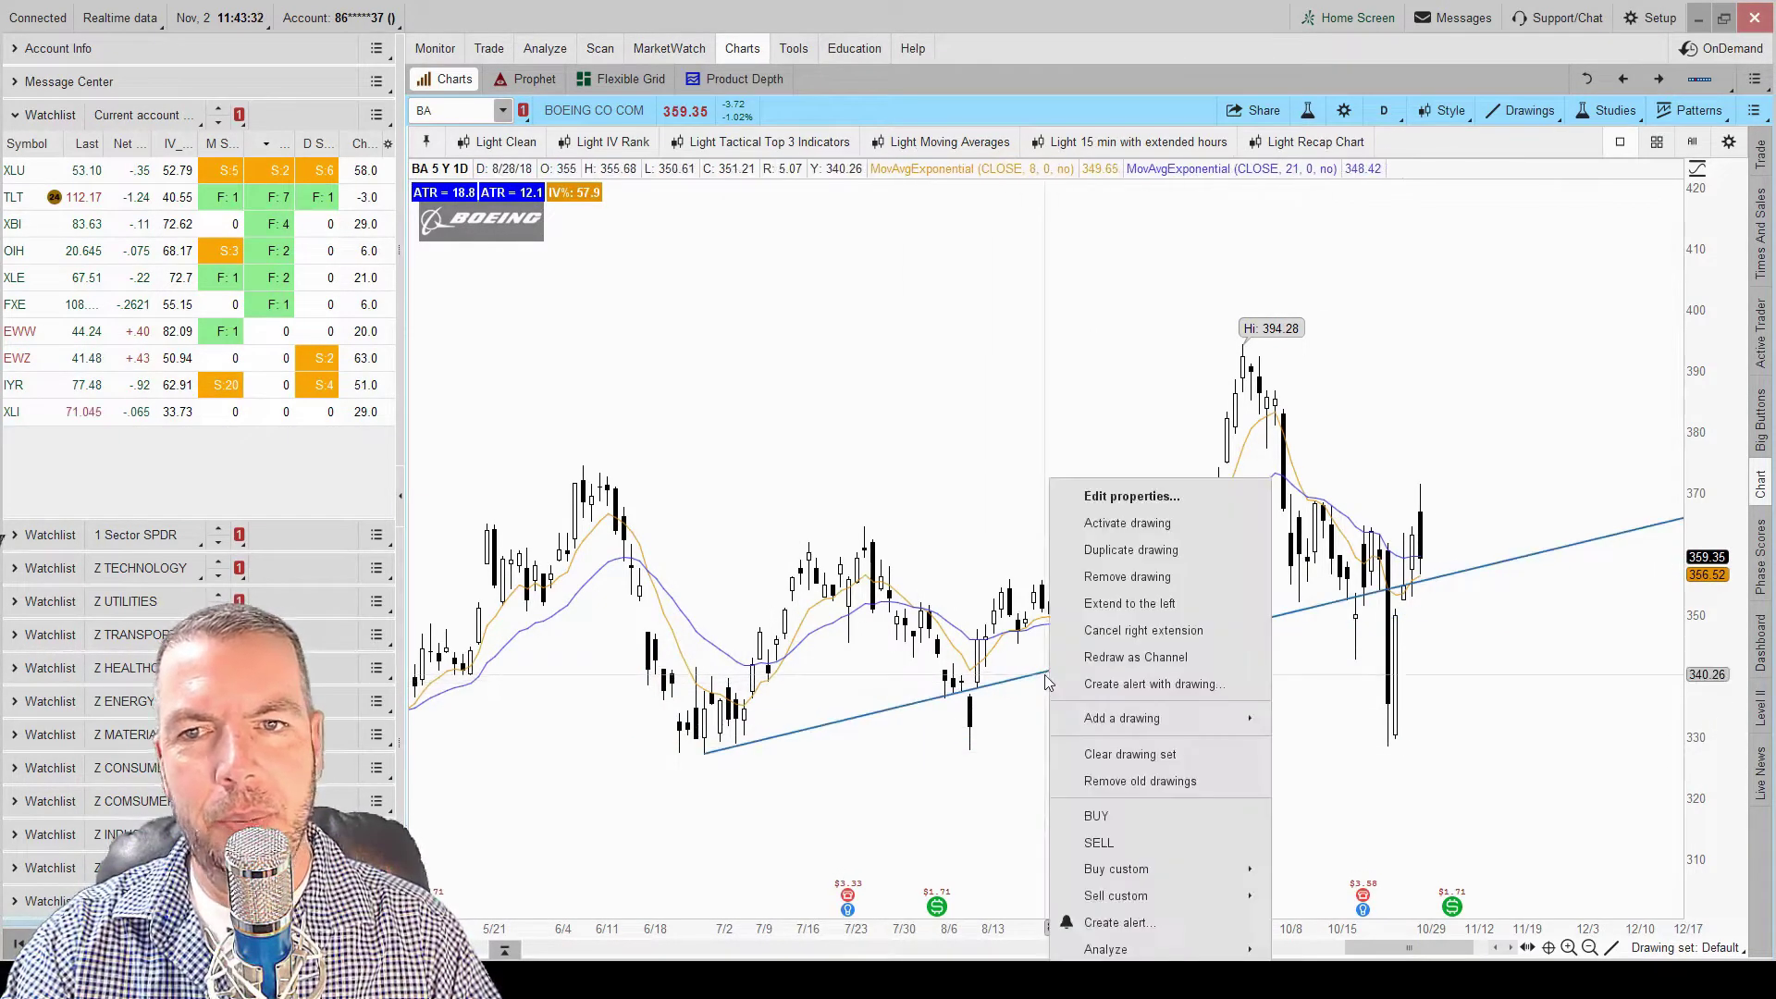
{"action": "left_click", "coordinate": [1082, 546]}
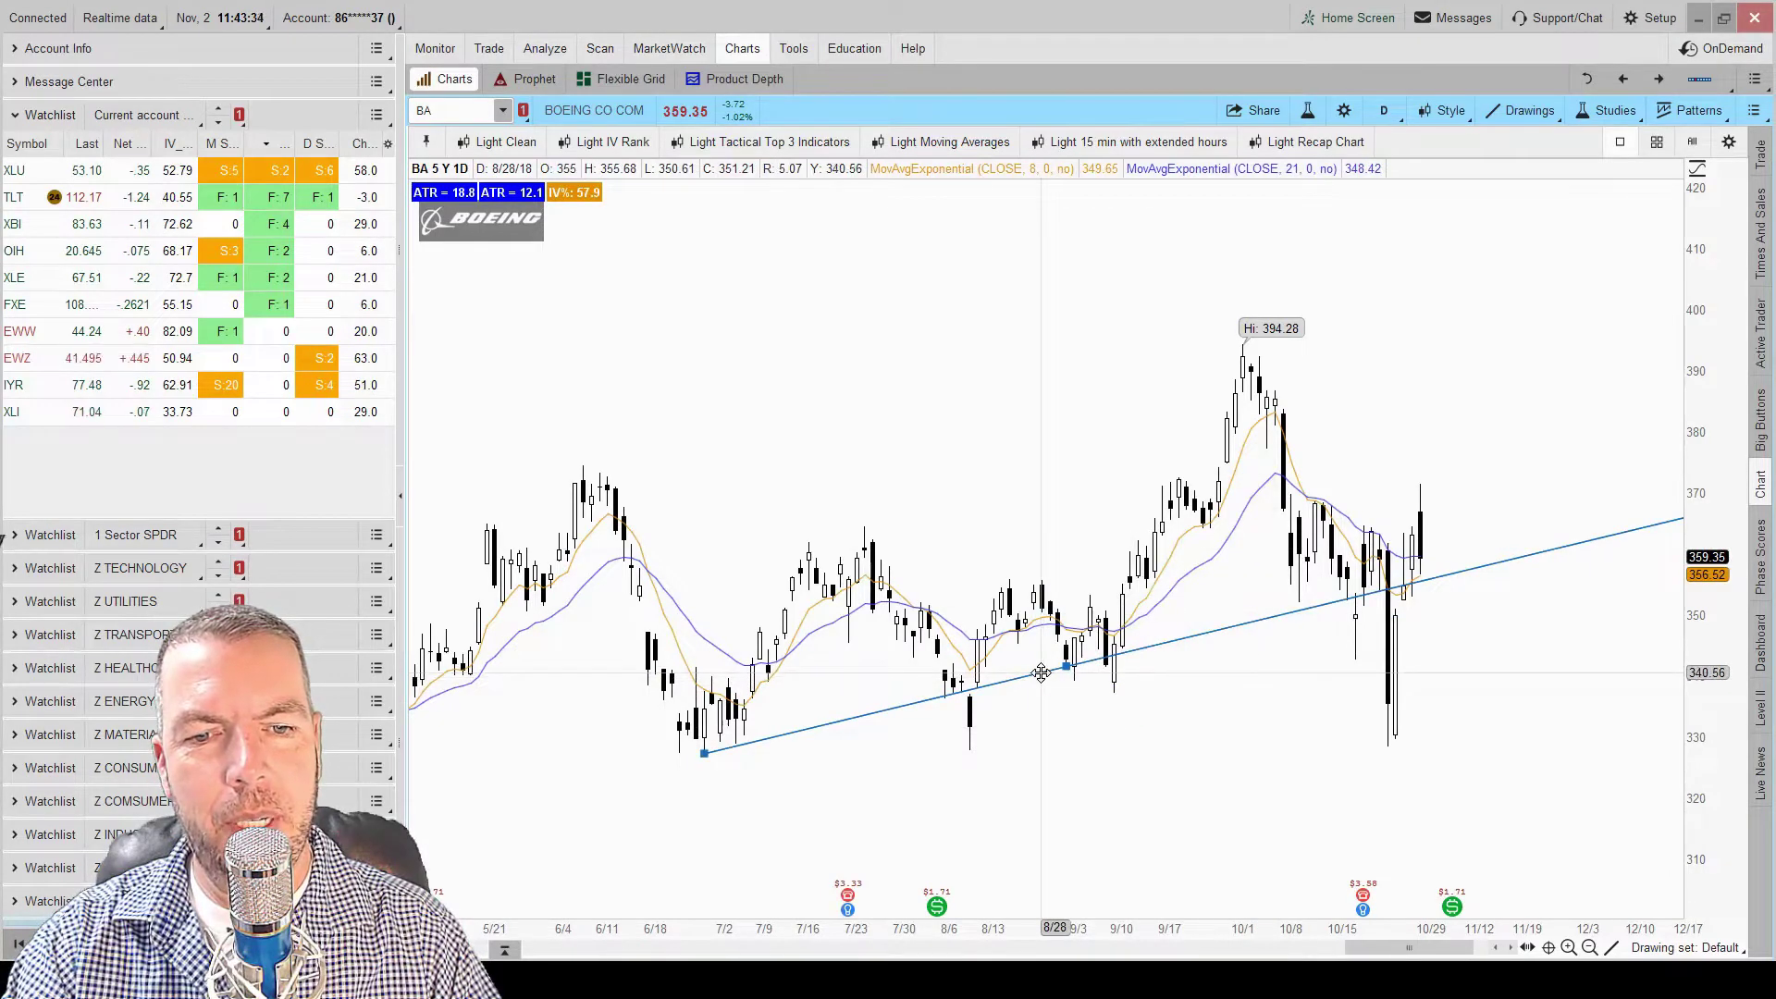
Place a parallel line above the bars, then another copy along the 394.28 high.
{"action": "left_click_drag", "start_coordinate": [1046, 672], "coordinate": [980, 517]}
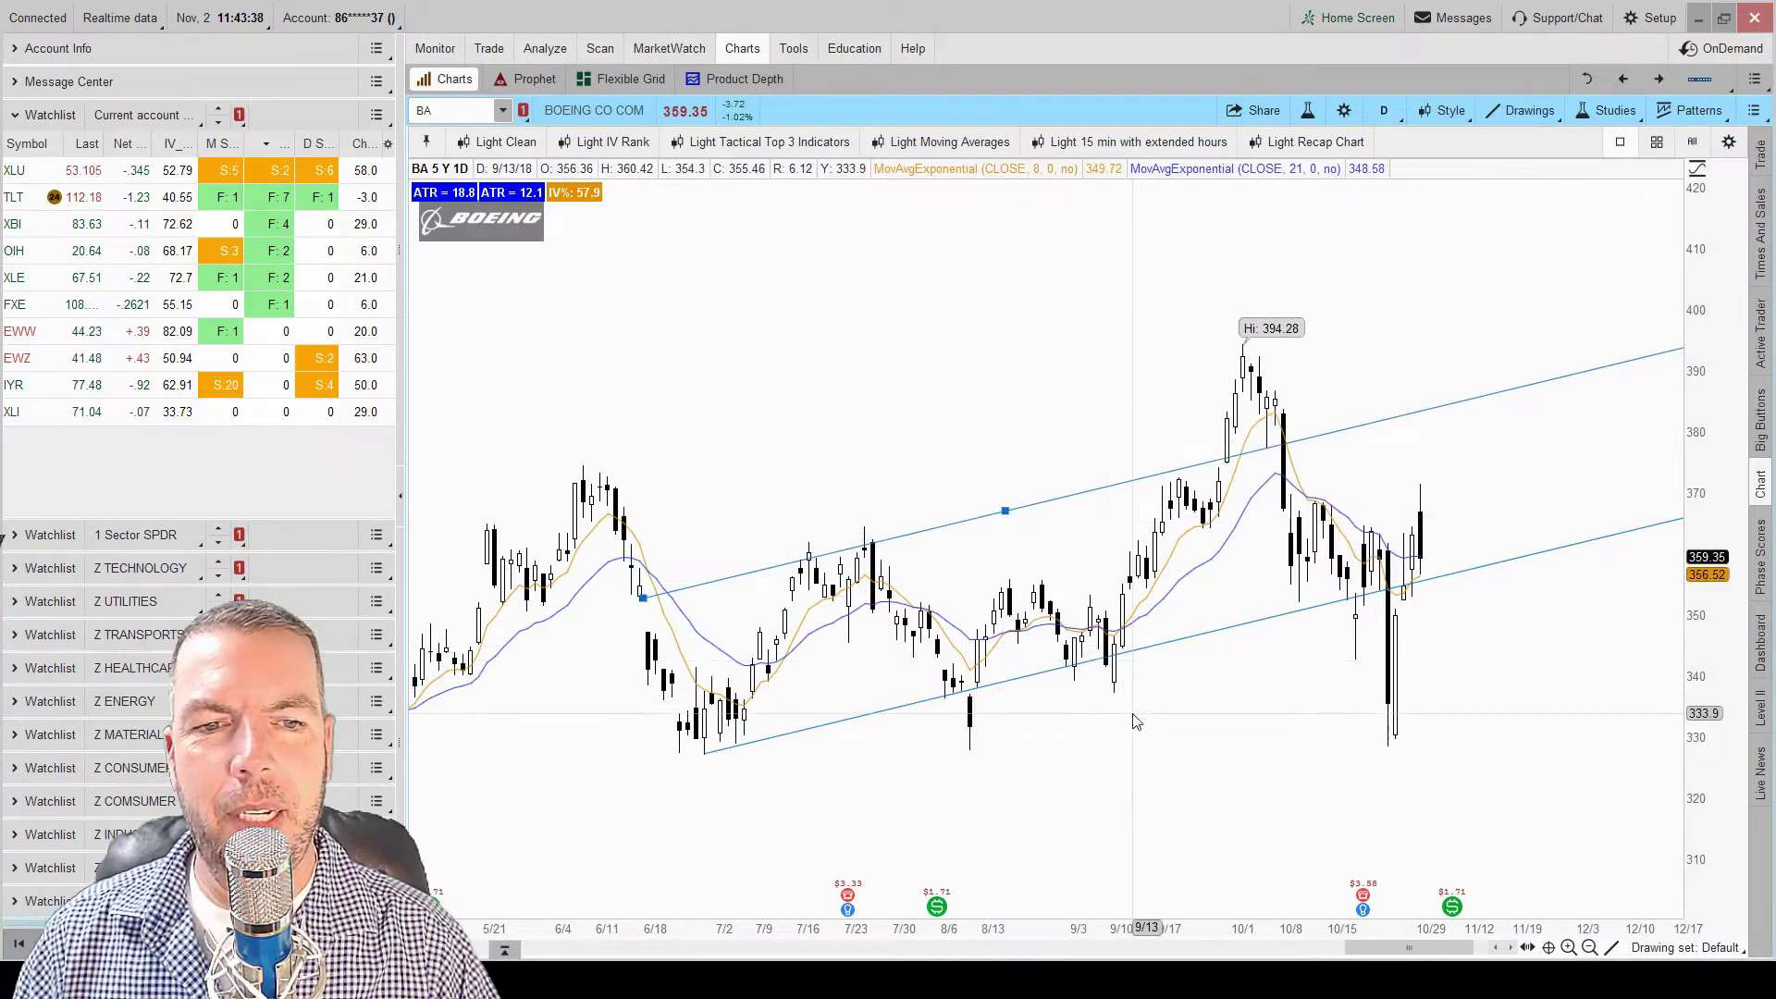
{"action": "right_click", "coordinate": [1063, 491]}
{"action": "left_click", "coordinate": [1068, 493]}
{"action": "left_click_drag", "start_coordinate": [1068, 493], "coordinate": [892, 419]}
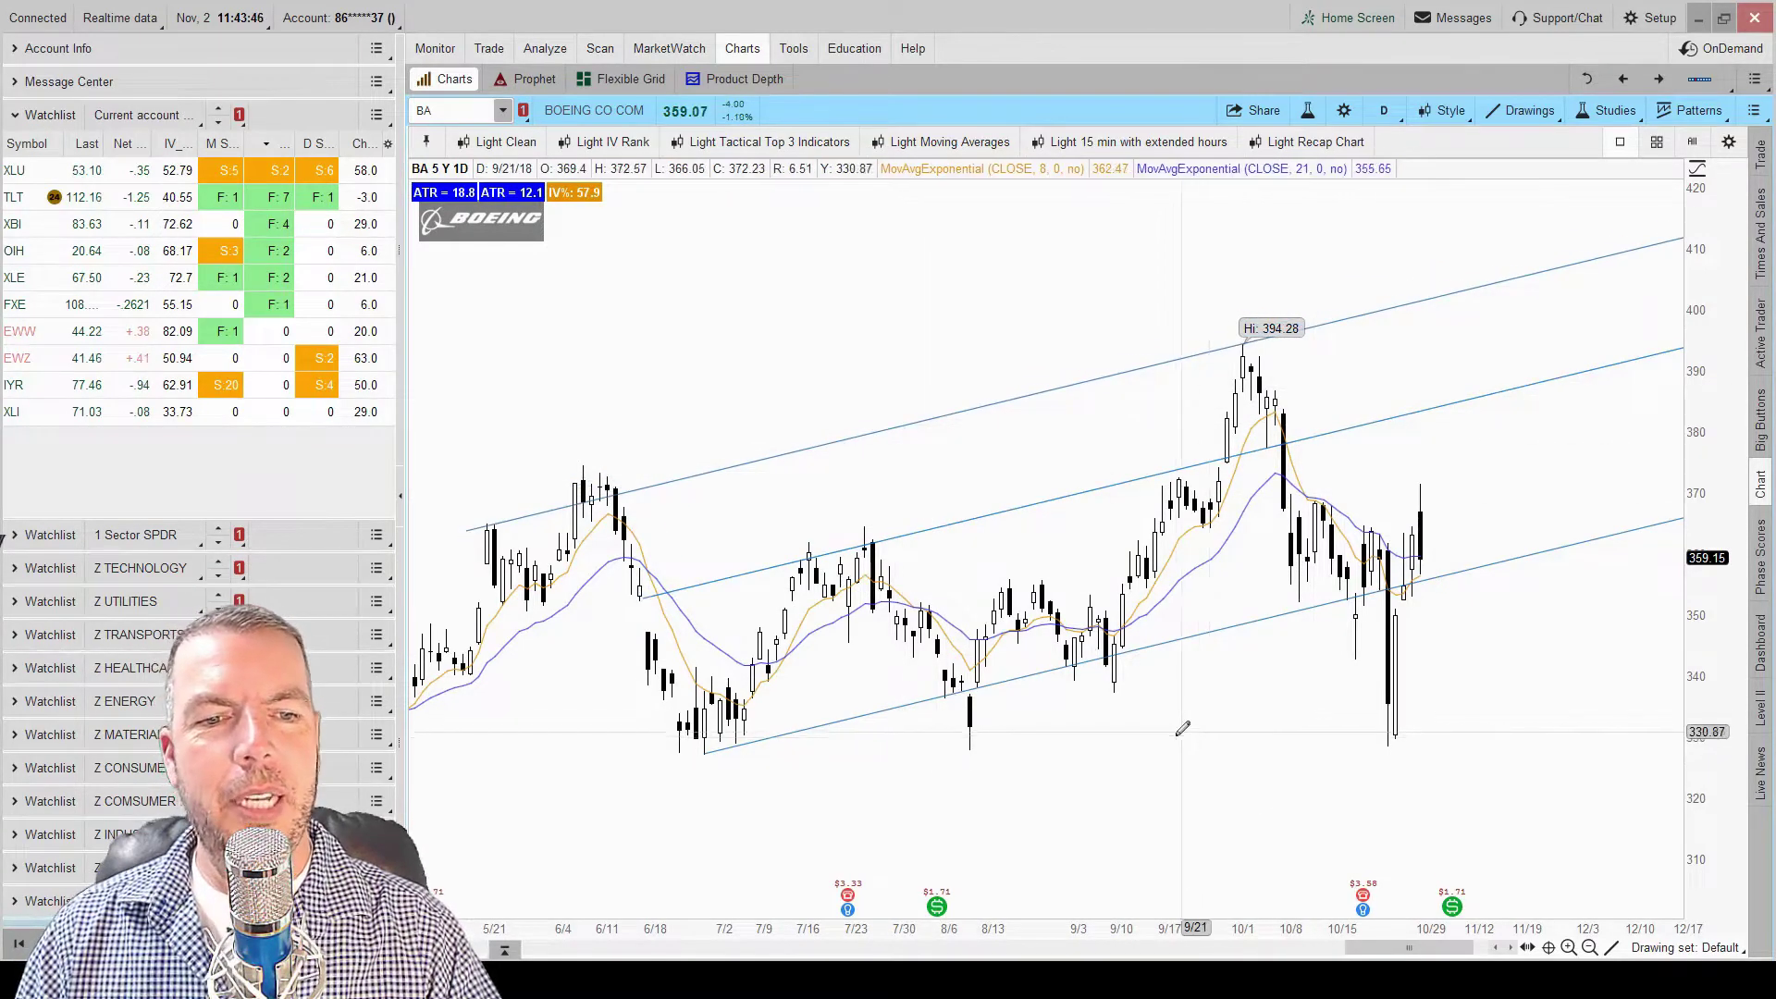
{"action": "scroll", "coordinate": [1217, 736], "scroll_direction": "down", "scroll_amount": 3}
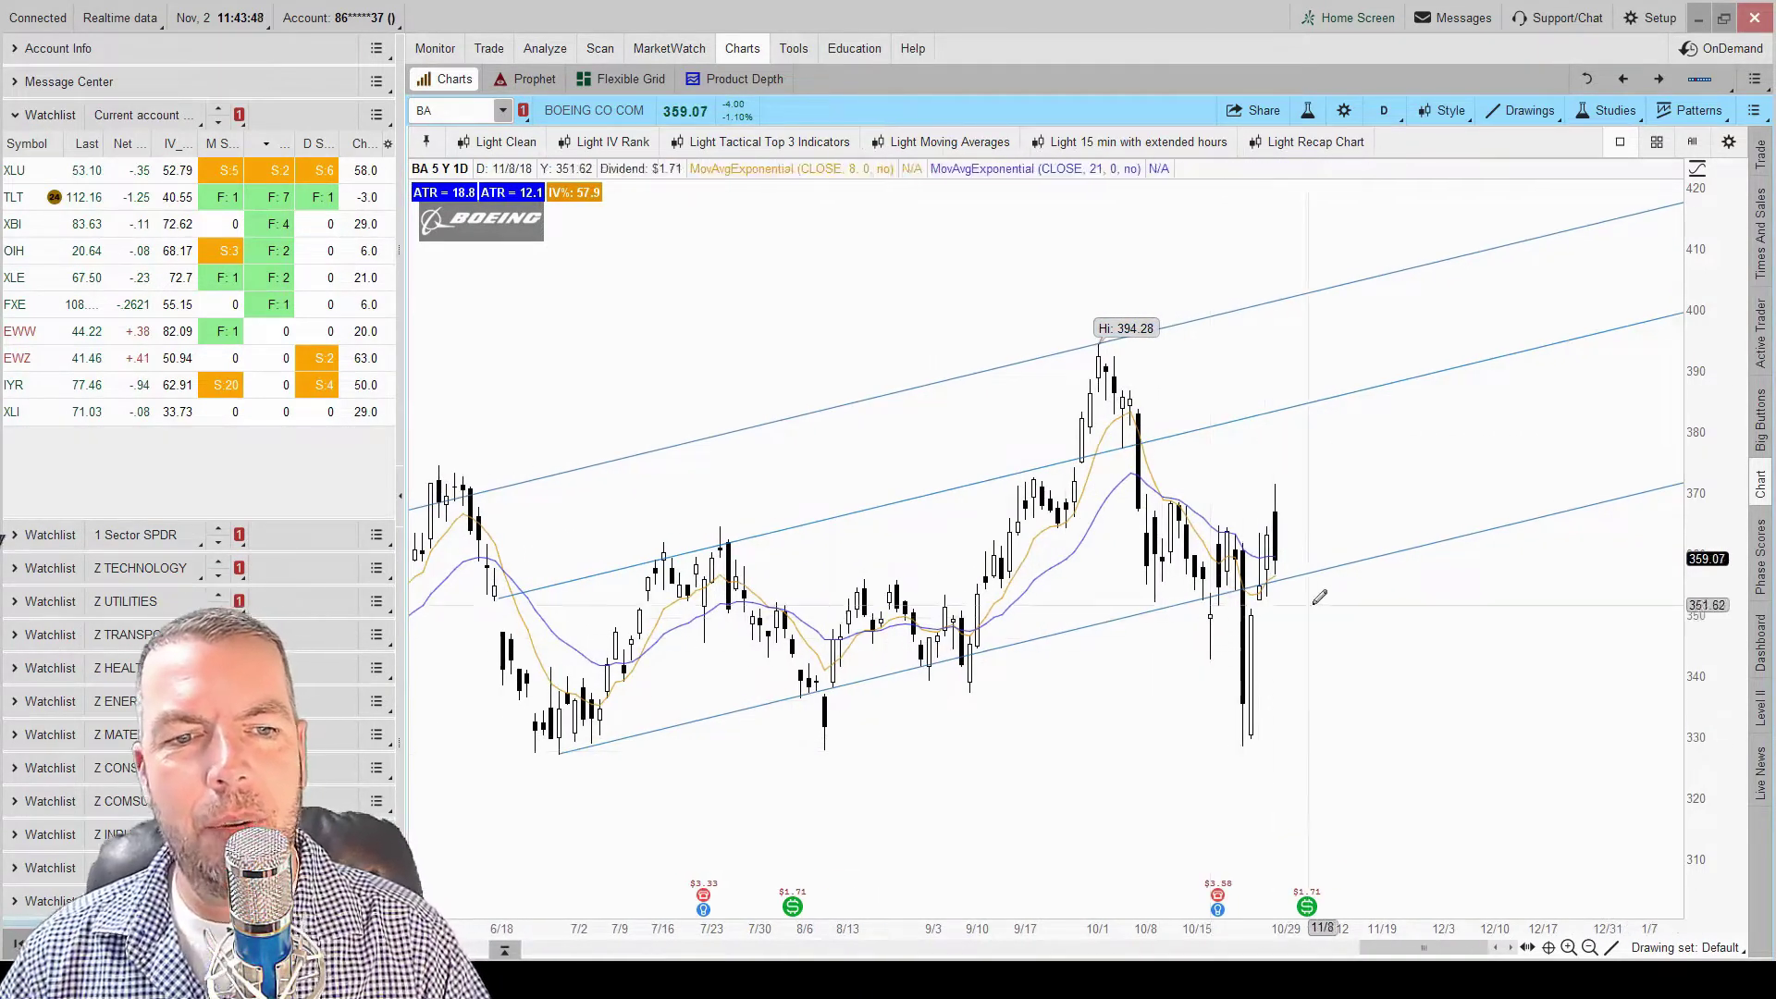
{"action": "right_click", "coordinate": [1362, 564]}
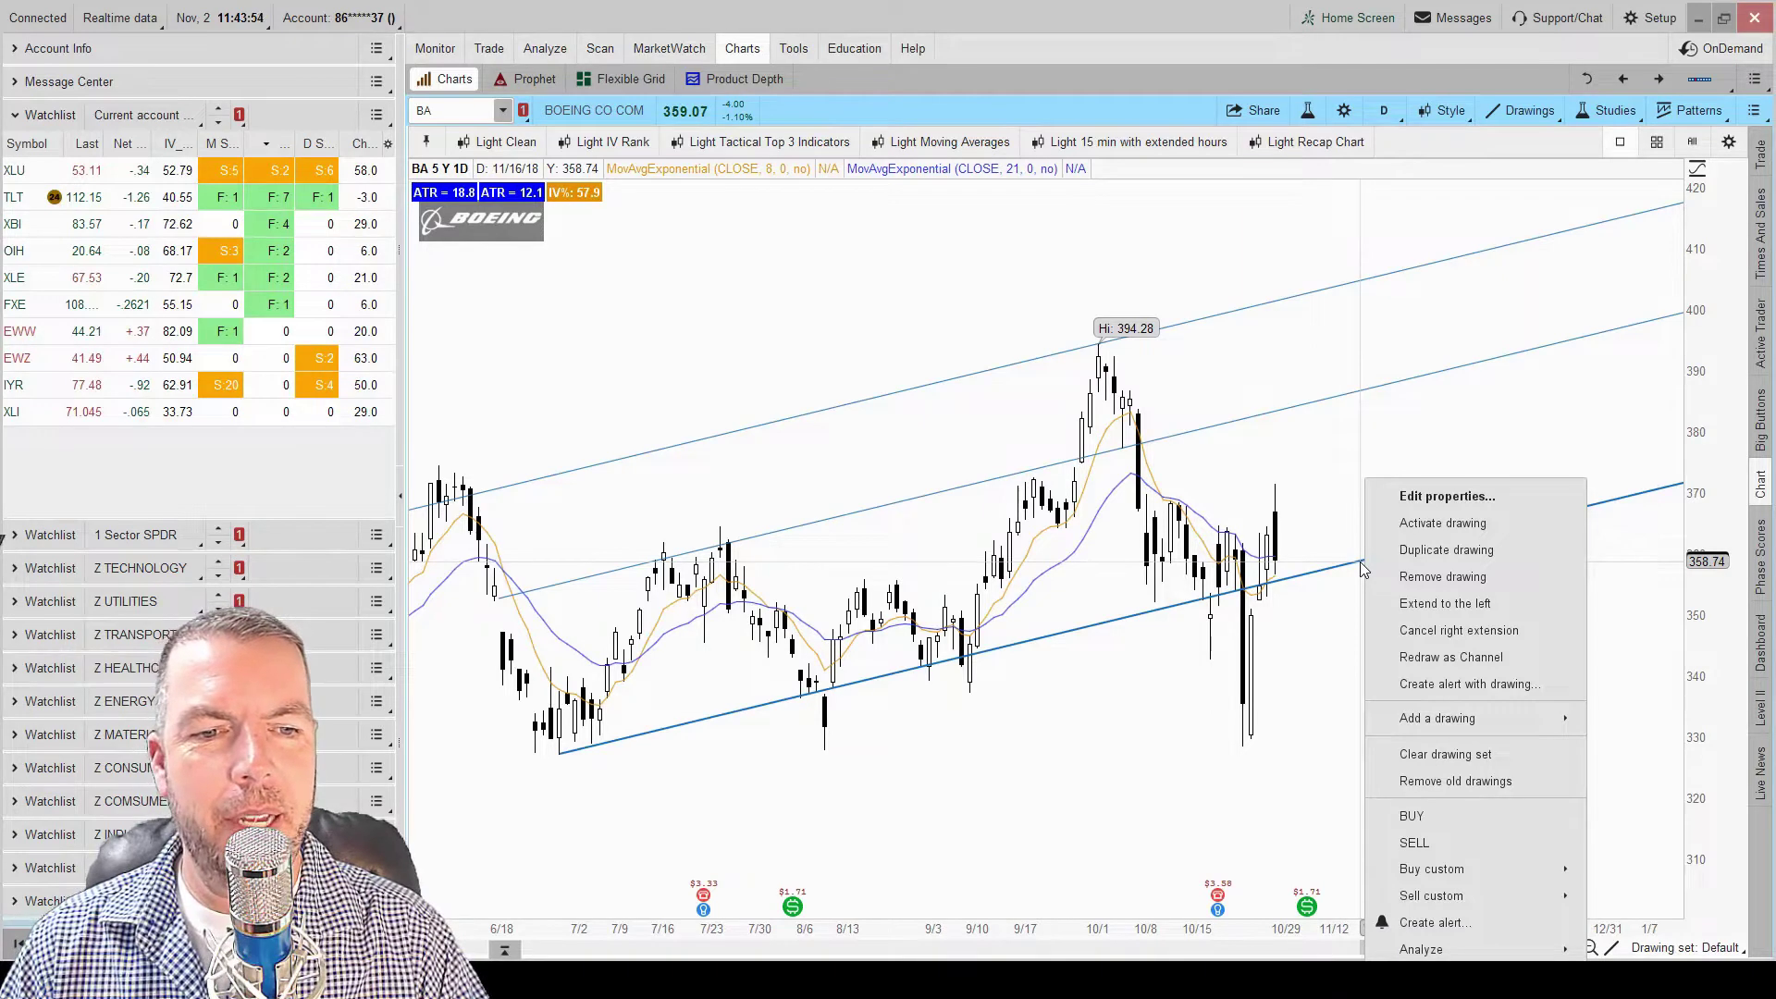
Attach a Crosses below alert to the lower channel trendline.
{"action": "left_click", "coordinate": [1434, 686]}
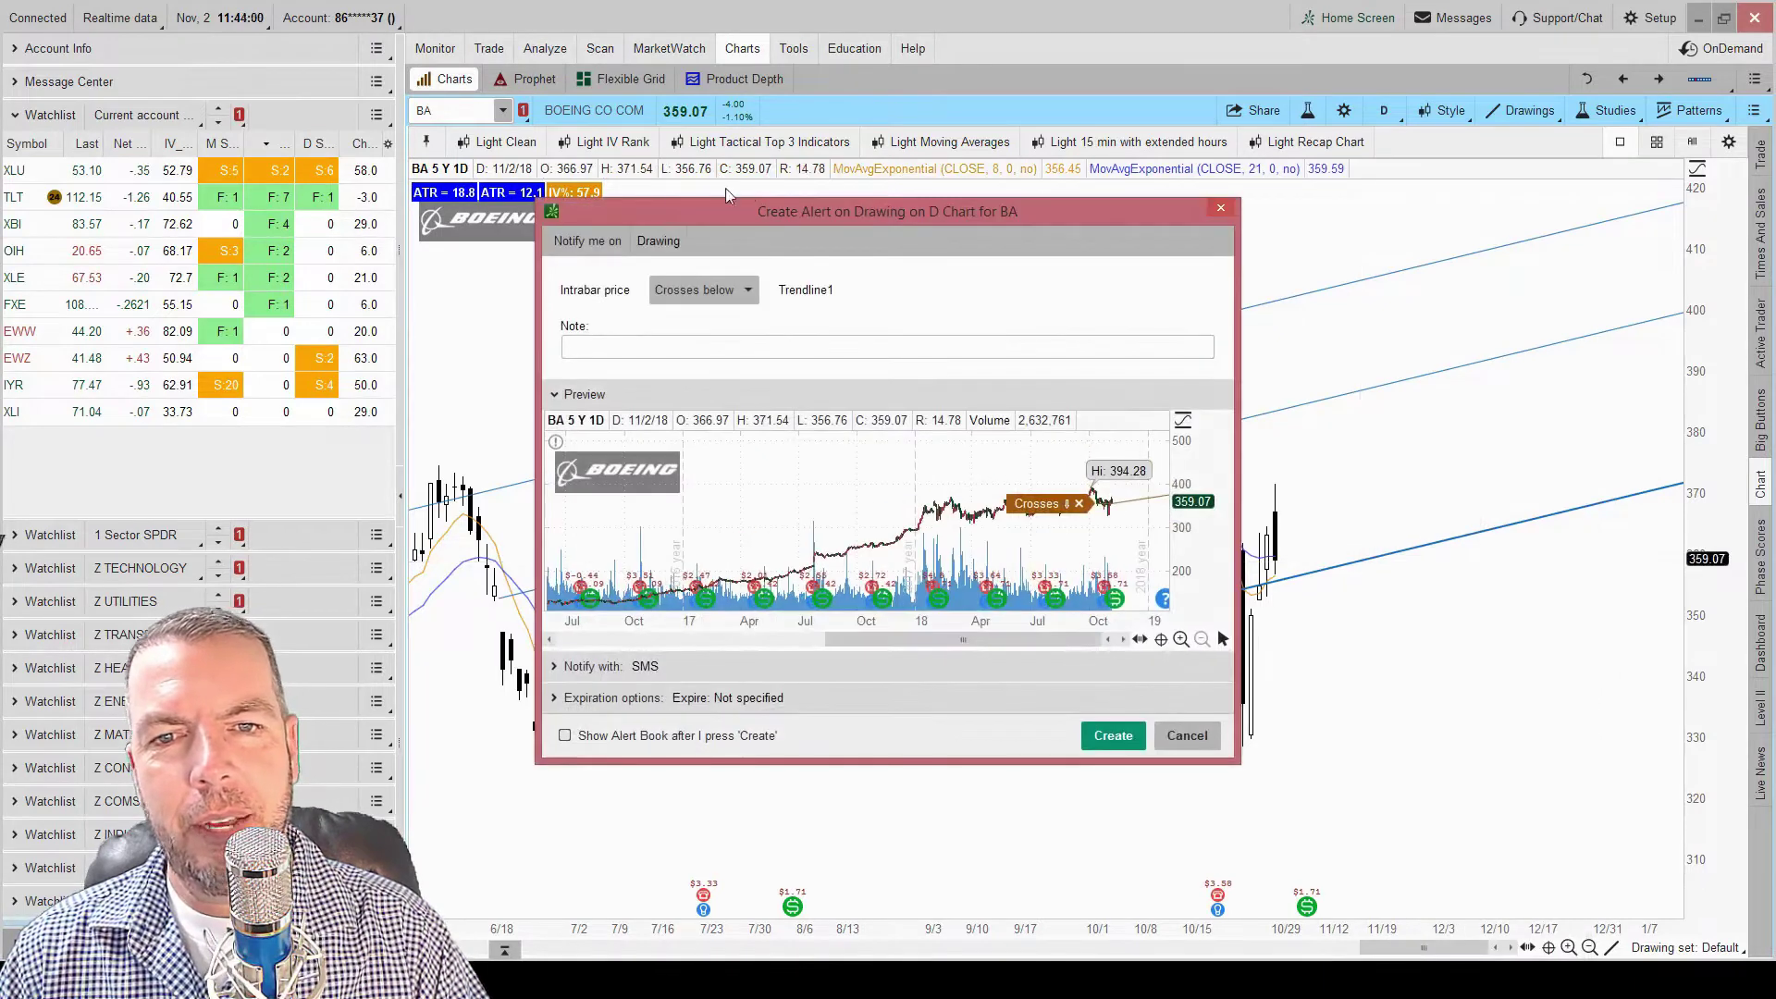
{"action": "left_click_drag", "start_coordinate": [755, 211], "coordinate": [450, 118]}
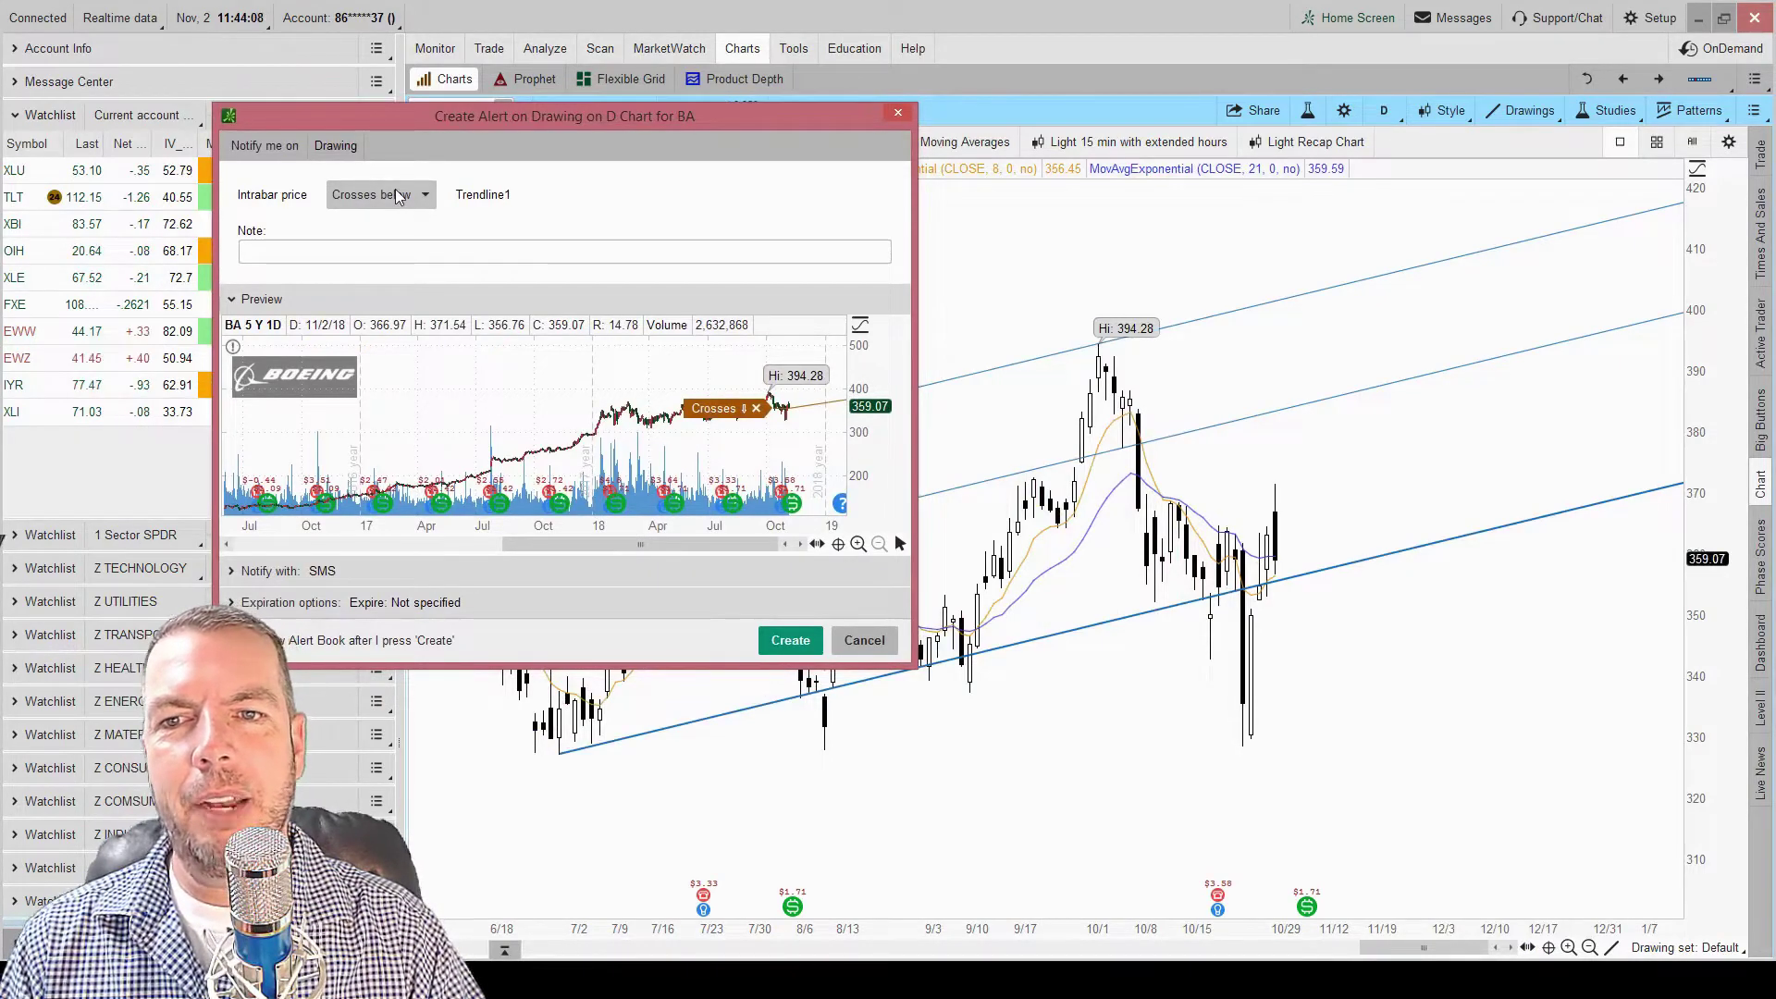
{"action": "left_click", "coordinate": [358, 197]}
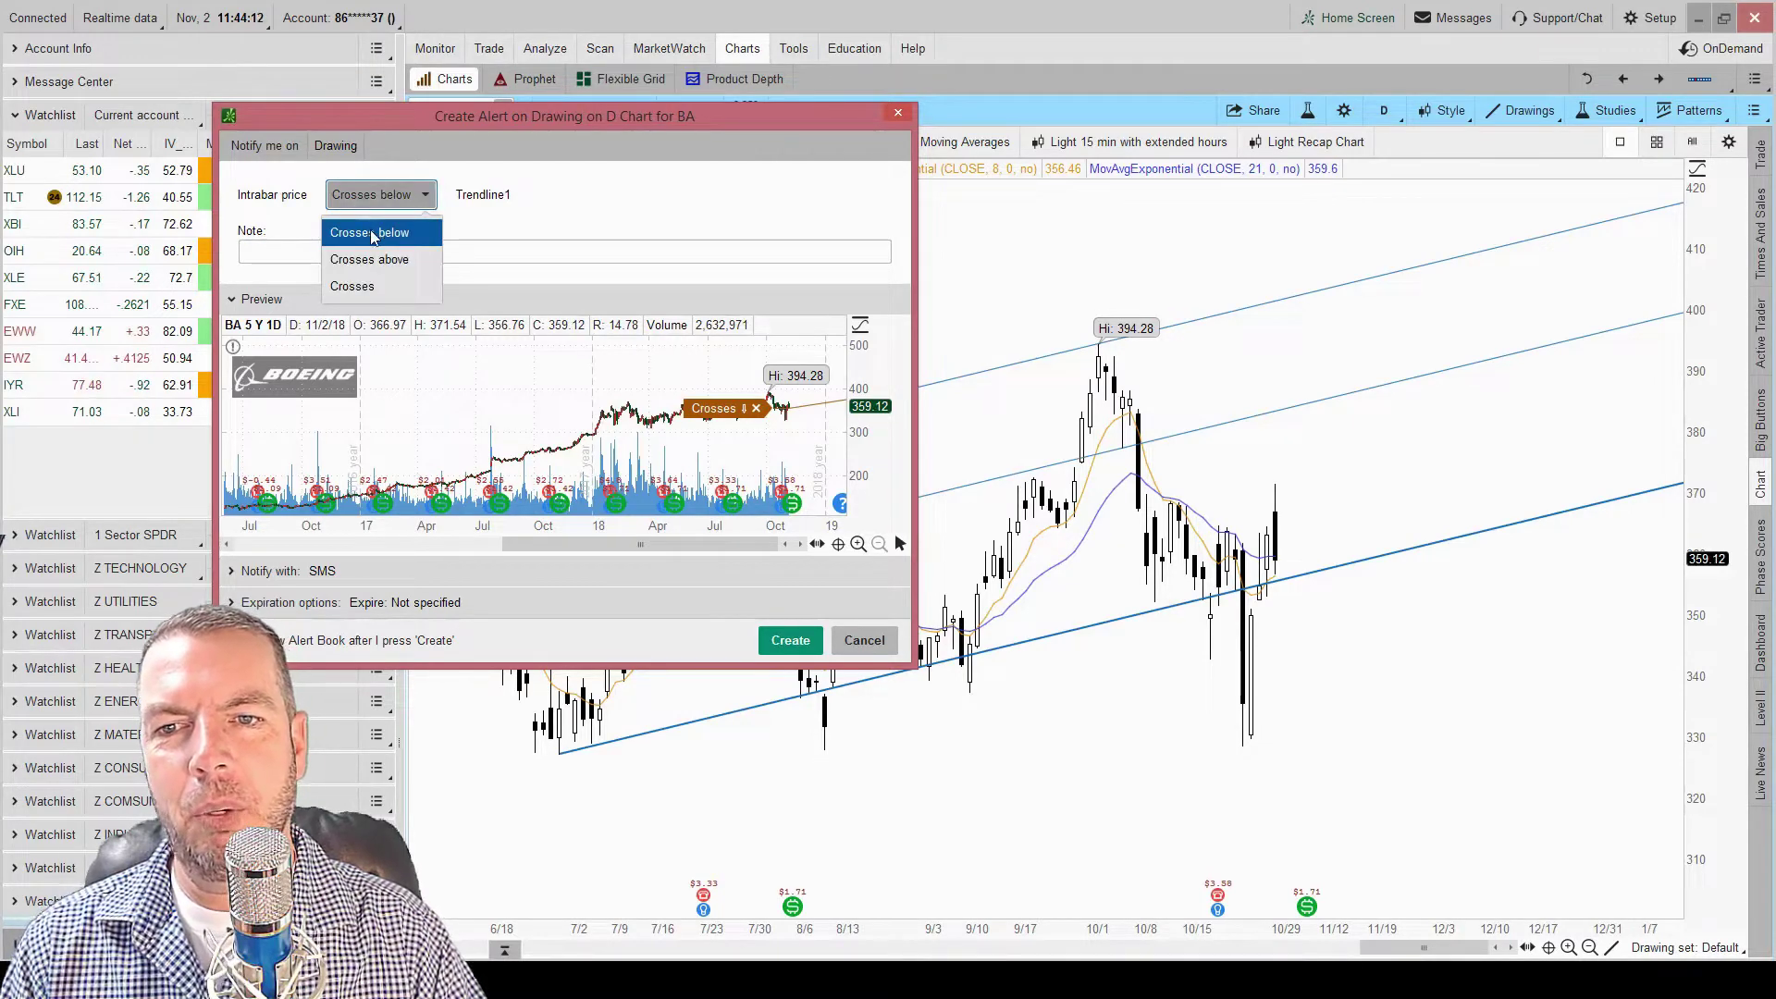
{"action": "left_click", "coordinate": [373, 233]}
{"action": "left_click", "coordinate": [786, 634]}
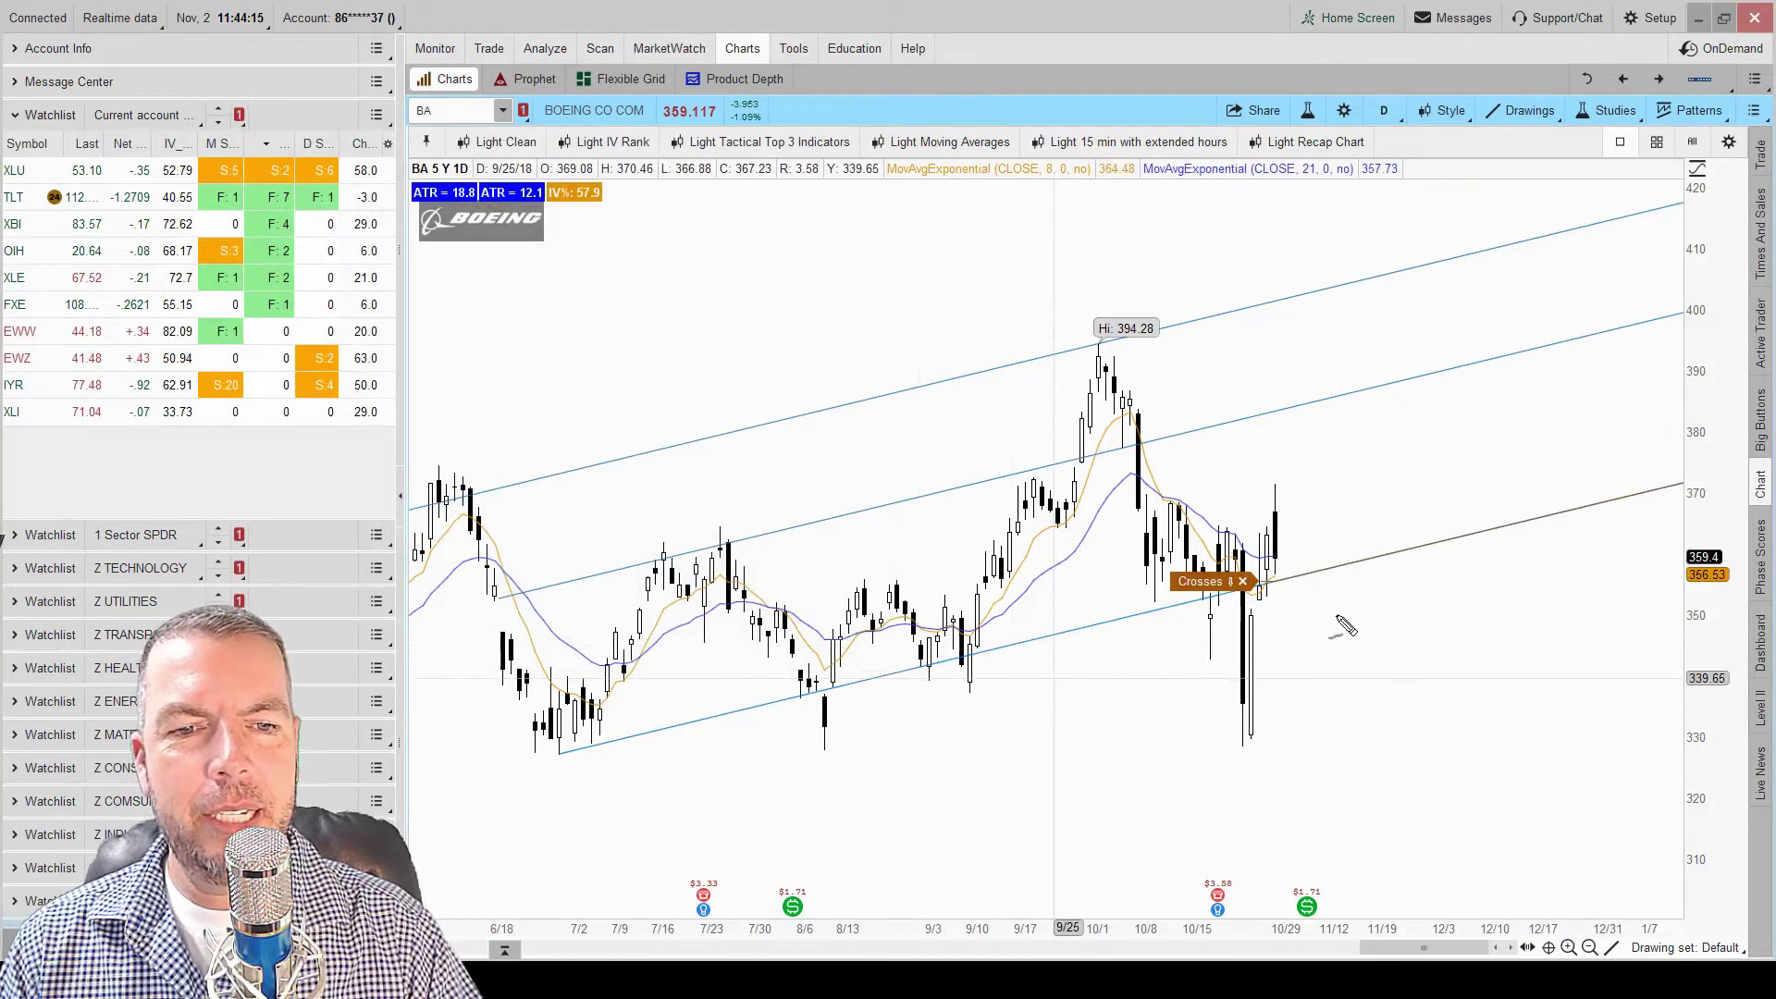
Drag the channel drawings on the Boeing chart to adjust them.
{"action": "mouse_move", "coordinate": [1302, 548]}
{"action": "left_mouse_down"}
{"action": "mouse_move", "coordinate": [1134, 644]}
{"action": "mouse_move", "coordinate": [1212, 525]}
{"action": "left_mouse_up"}
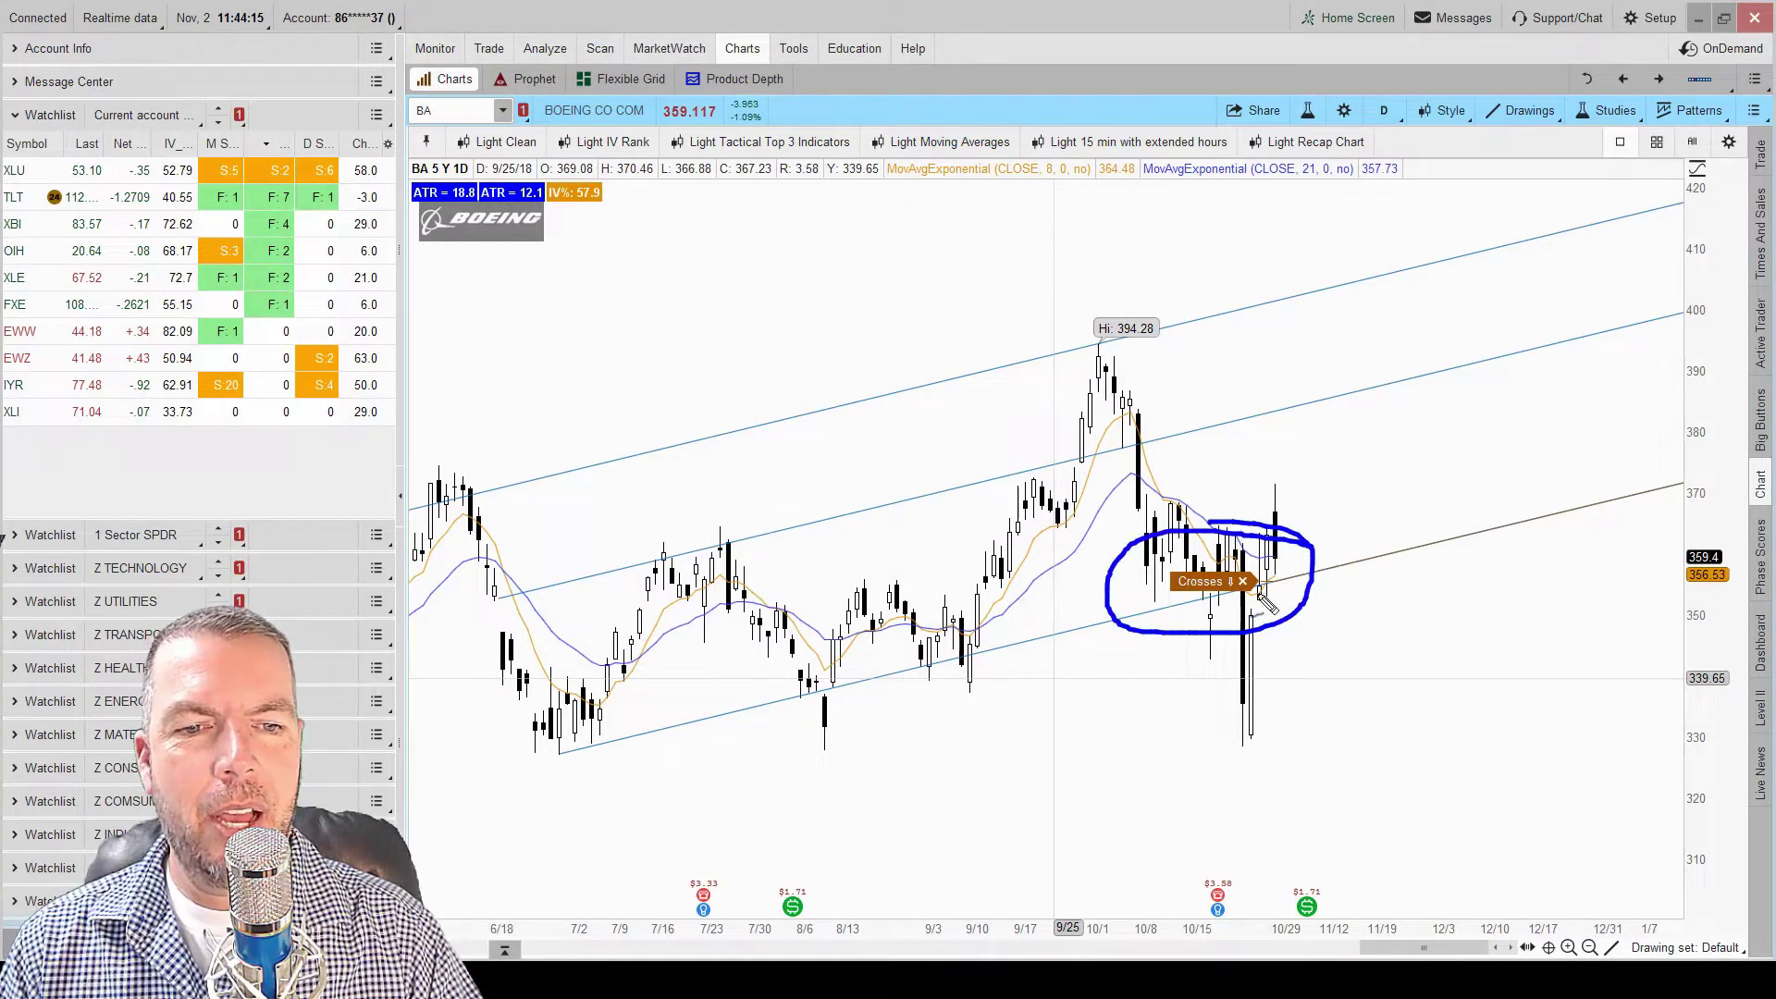
{"action": "left_click_drag", "start_coordinate": [1274, 588], "coordinate": [1593, 505]}
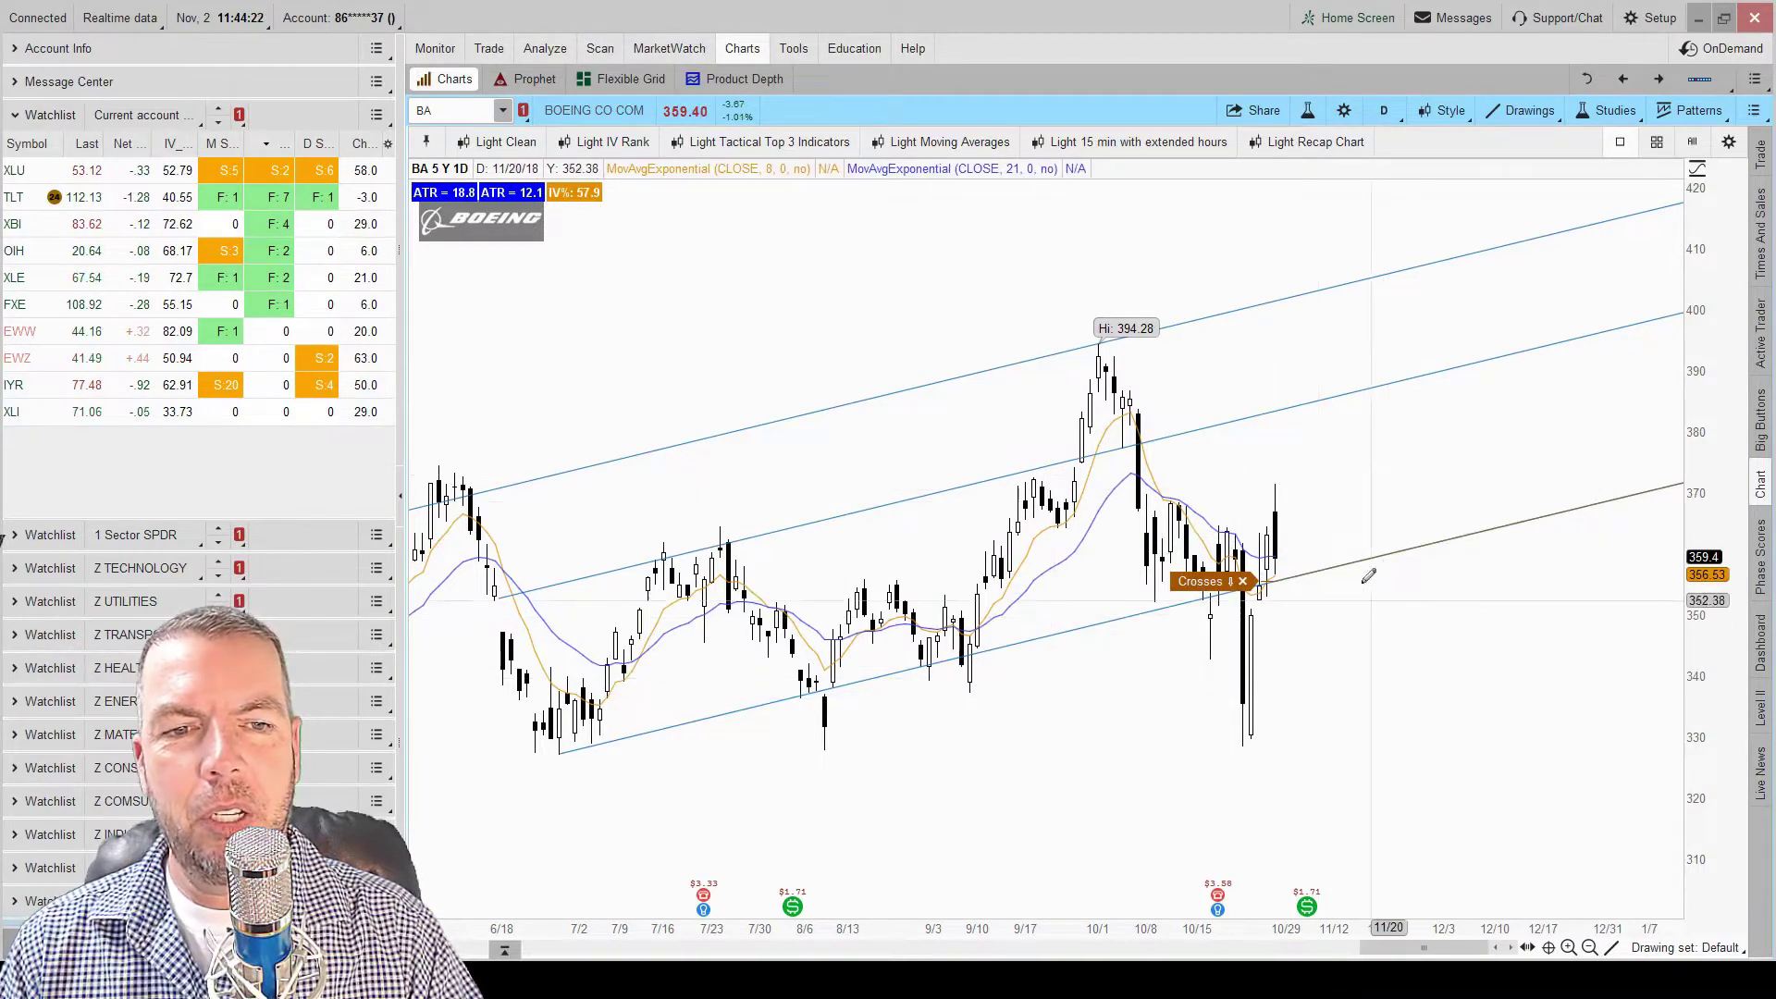
{"action": "mouse_move", "coordinate": [1285, 499]}
{"action": "left_mouse_down"}
{"action": "mouse_move", "coordinate": [1337, 535]}
{"action": "mouse_move", "coordinate": [1413, 527]}
{"action": "mouse_move", "coordinate": [1500, 629]}
{"action": "left_mouse_up"}
{"action": "mouse_move", "coordinate": [1449, 547]}
{"action": "left_mouse_down"}
{"action": "mouse_move", "coordinate": [1424, 526]}
{"action": "mouse_move", "coordinate": [1429, 563]}
{"action": "mouse_move", "coordinate": [1454, 563]}
{"action": "left_mouse_up"}
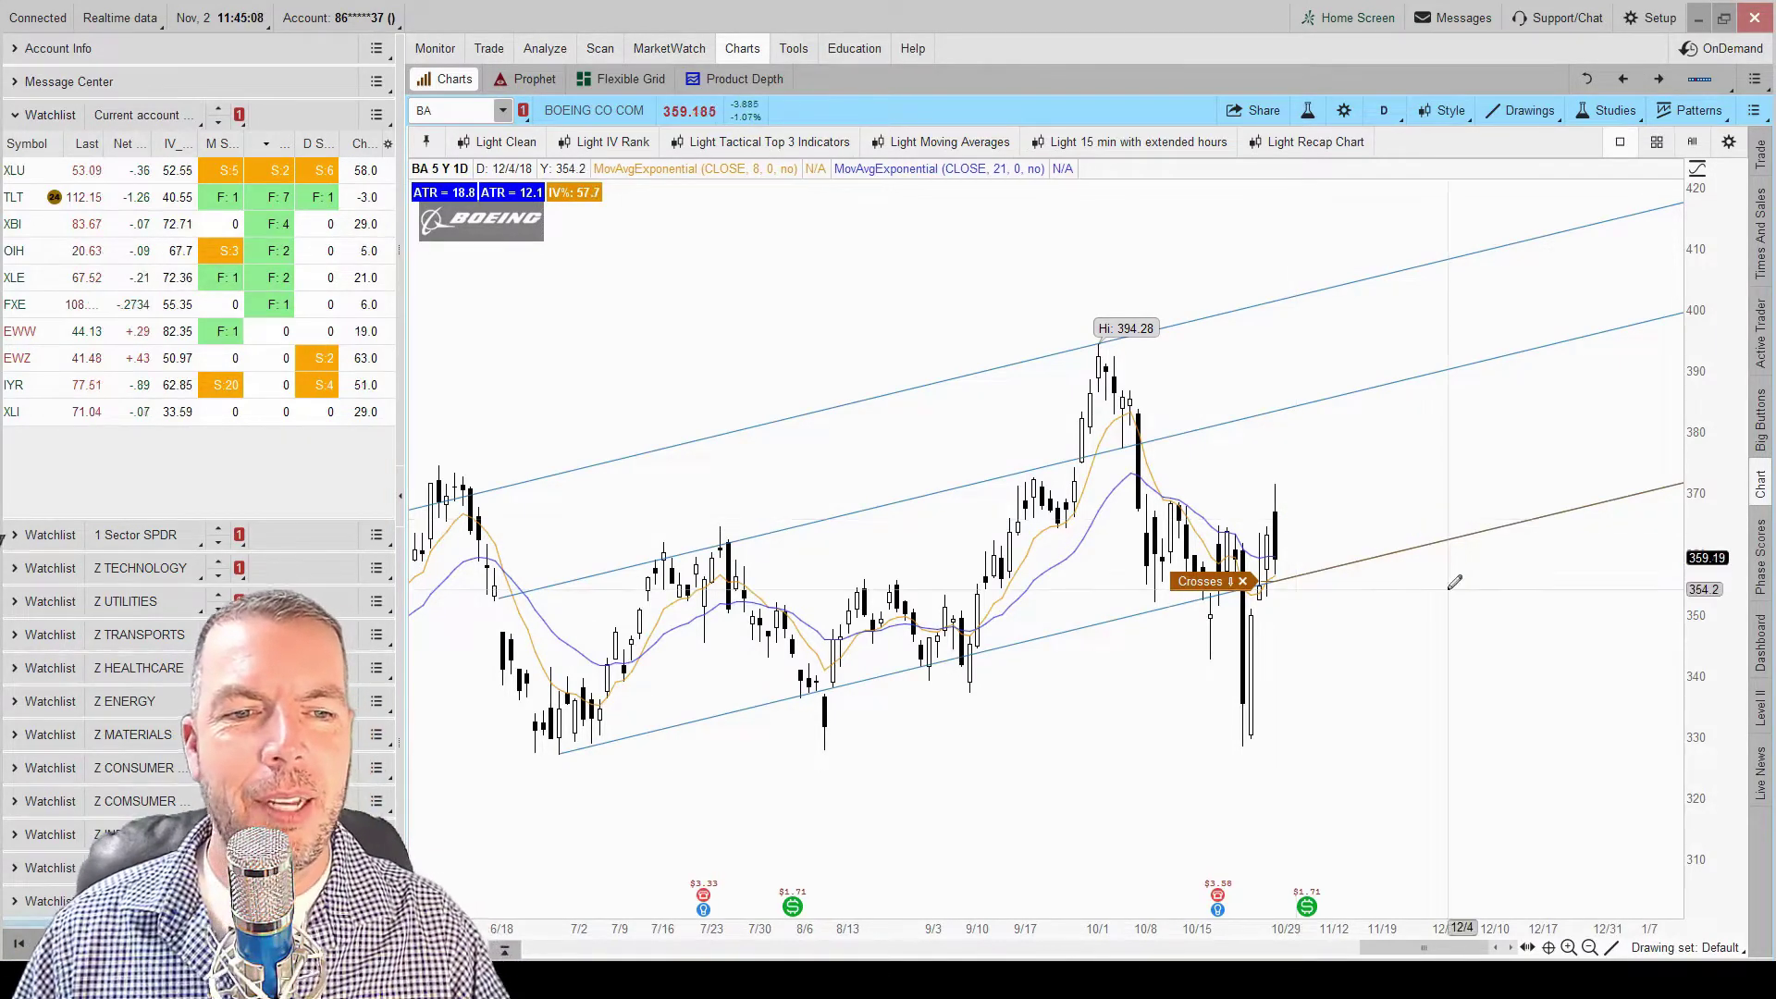
Attach a 'Crosses above' alert to Boeing's upper channel line.
{"action": "right_click", "coordinate": [1281, 303]}
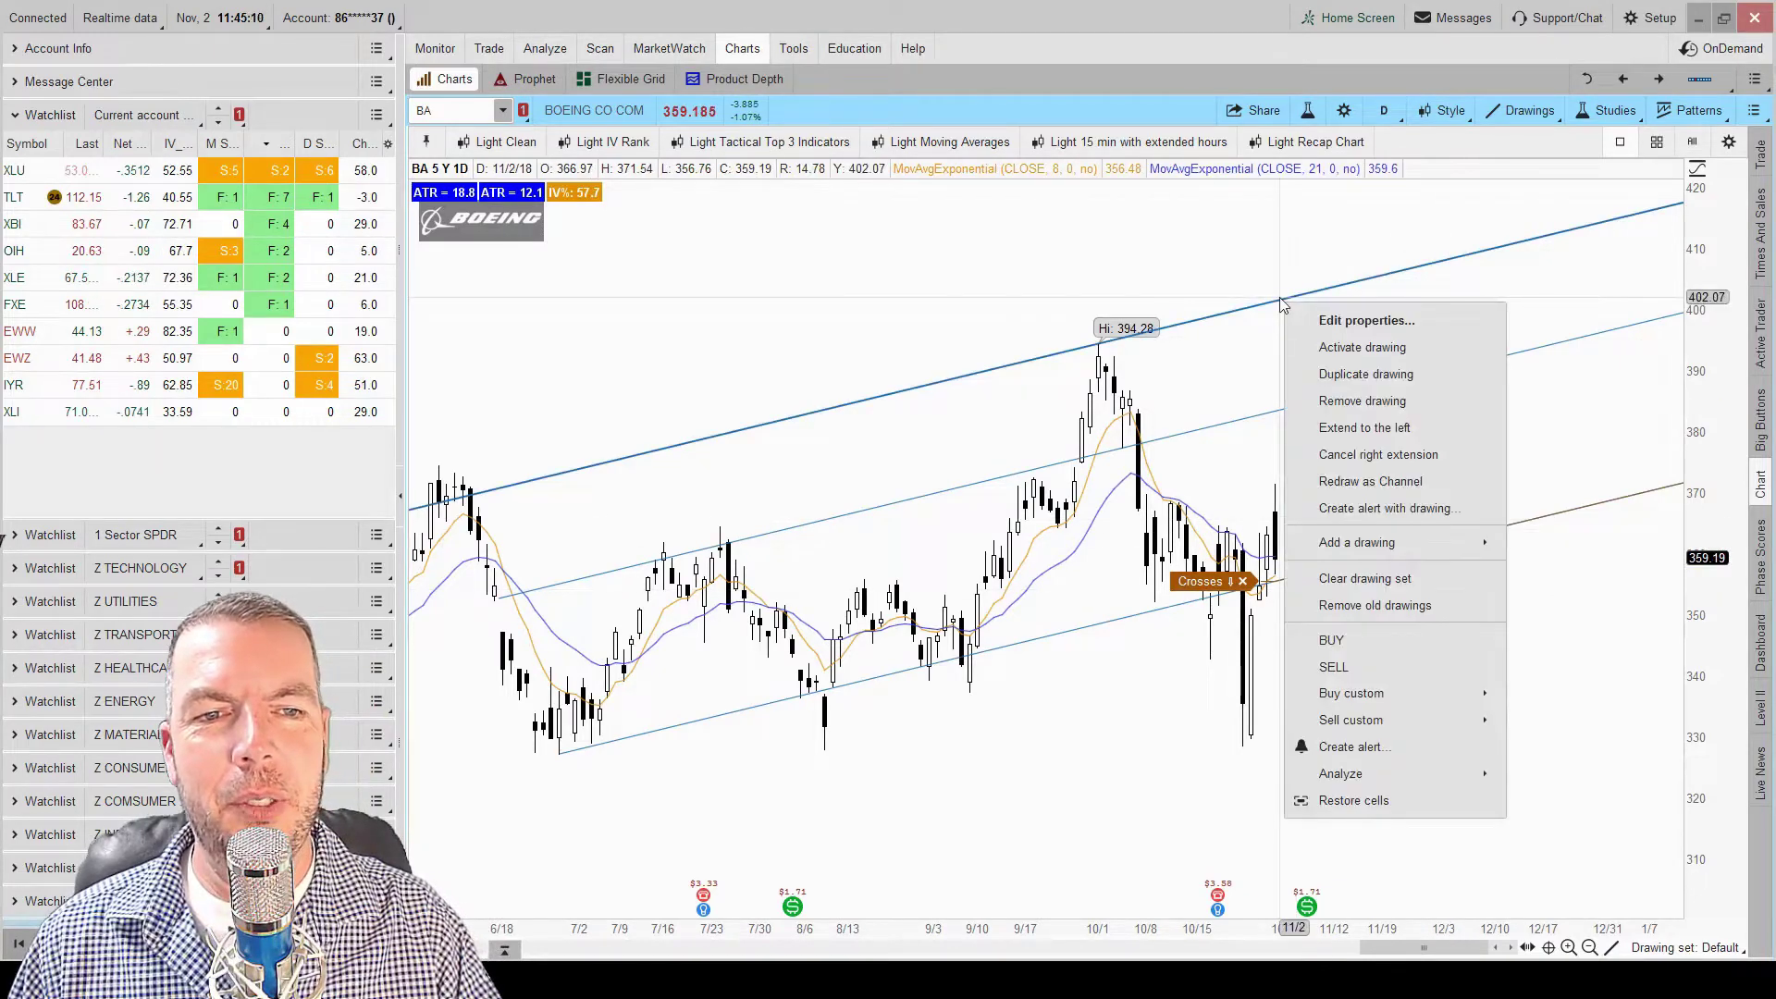
{"action": "left_click", "coordinate": [1357, 511]}
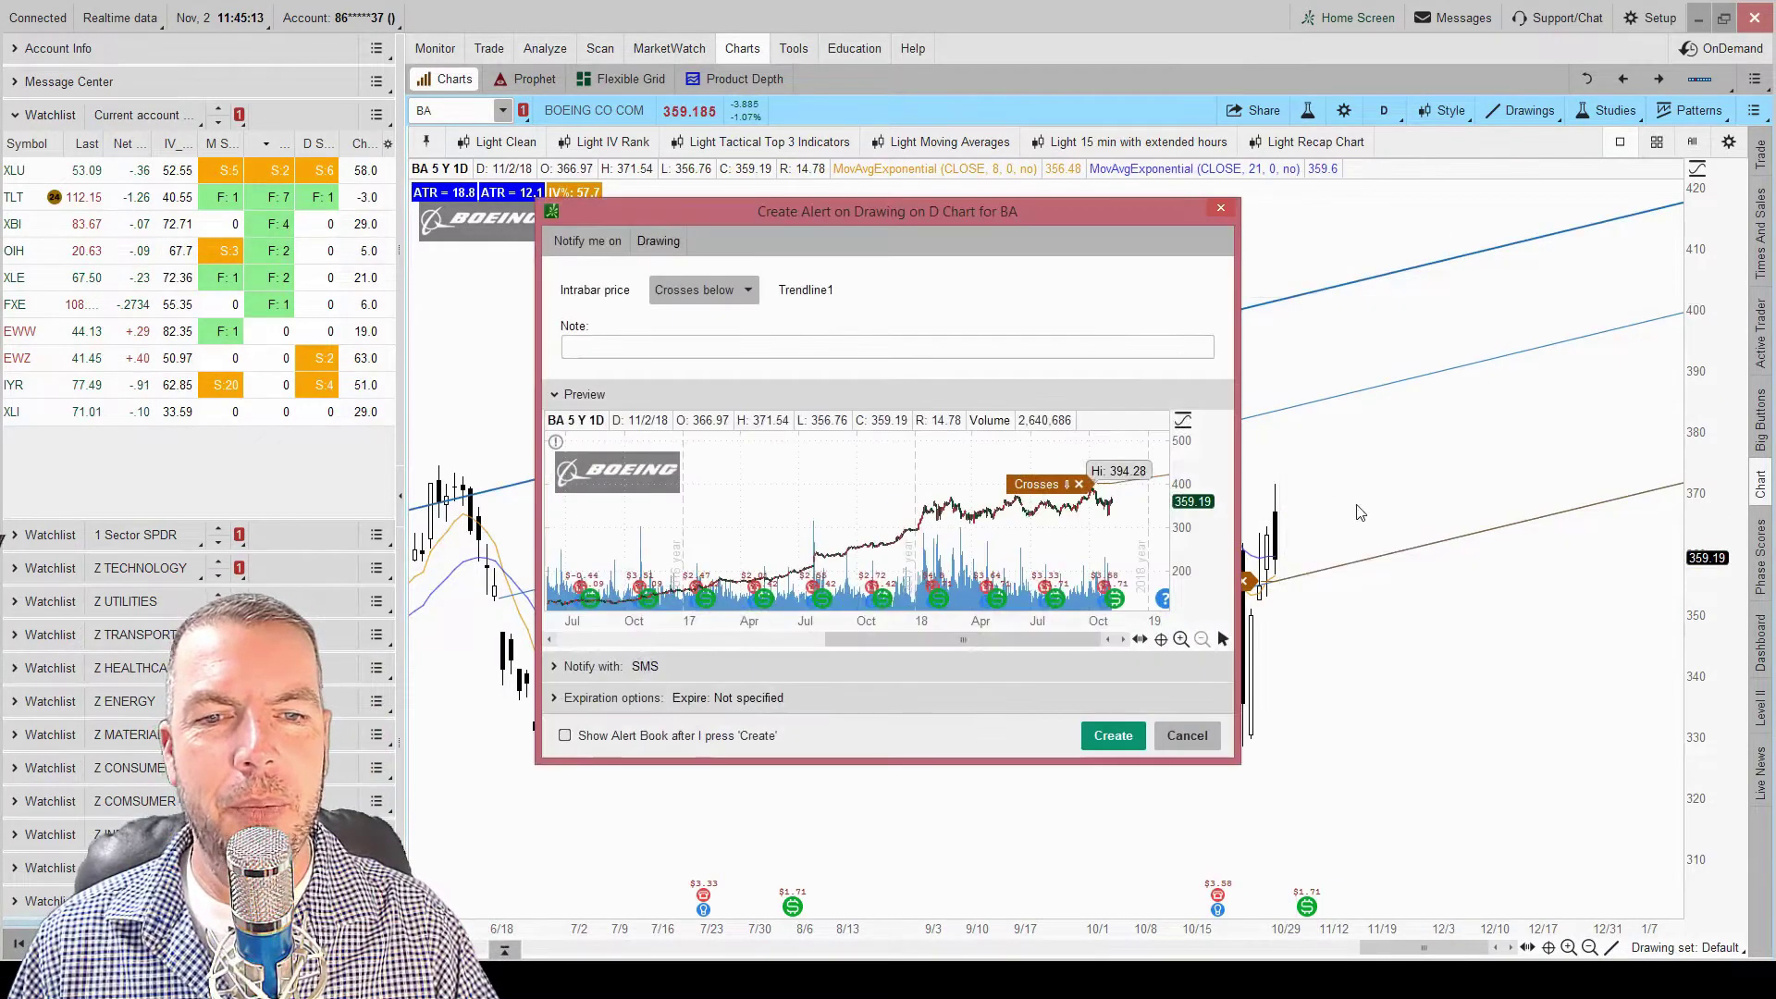
{"action": "left_click", "coordinate": [694, 290]}
{"action": "left_click", "coordinate": [703, 354]}
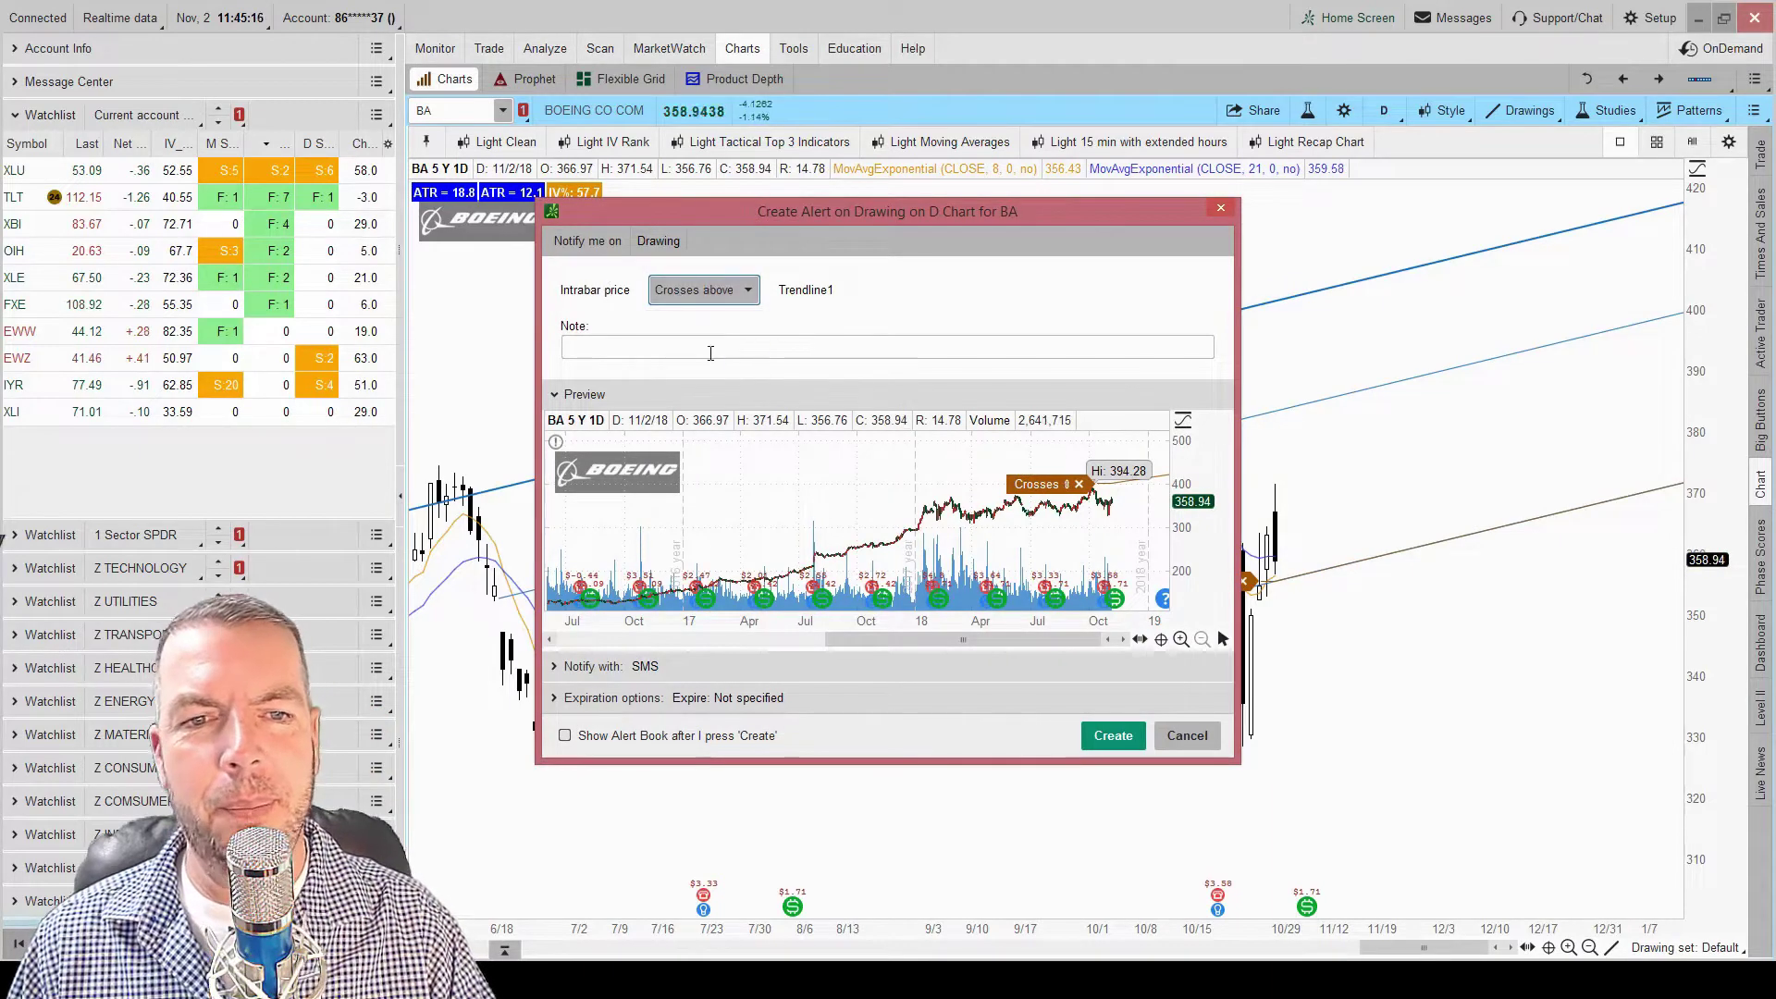
{"action": "left_click", "coordinate": [1114, 738]}
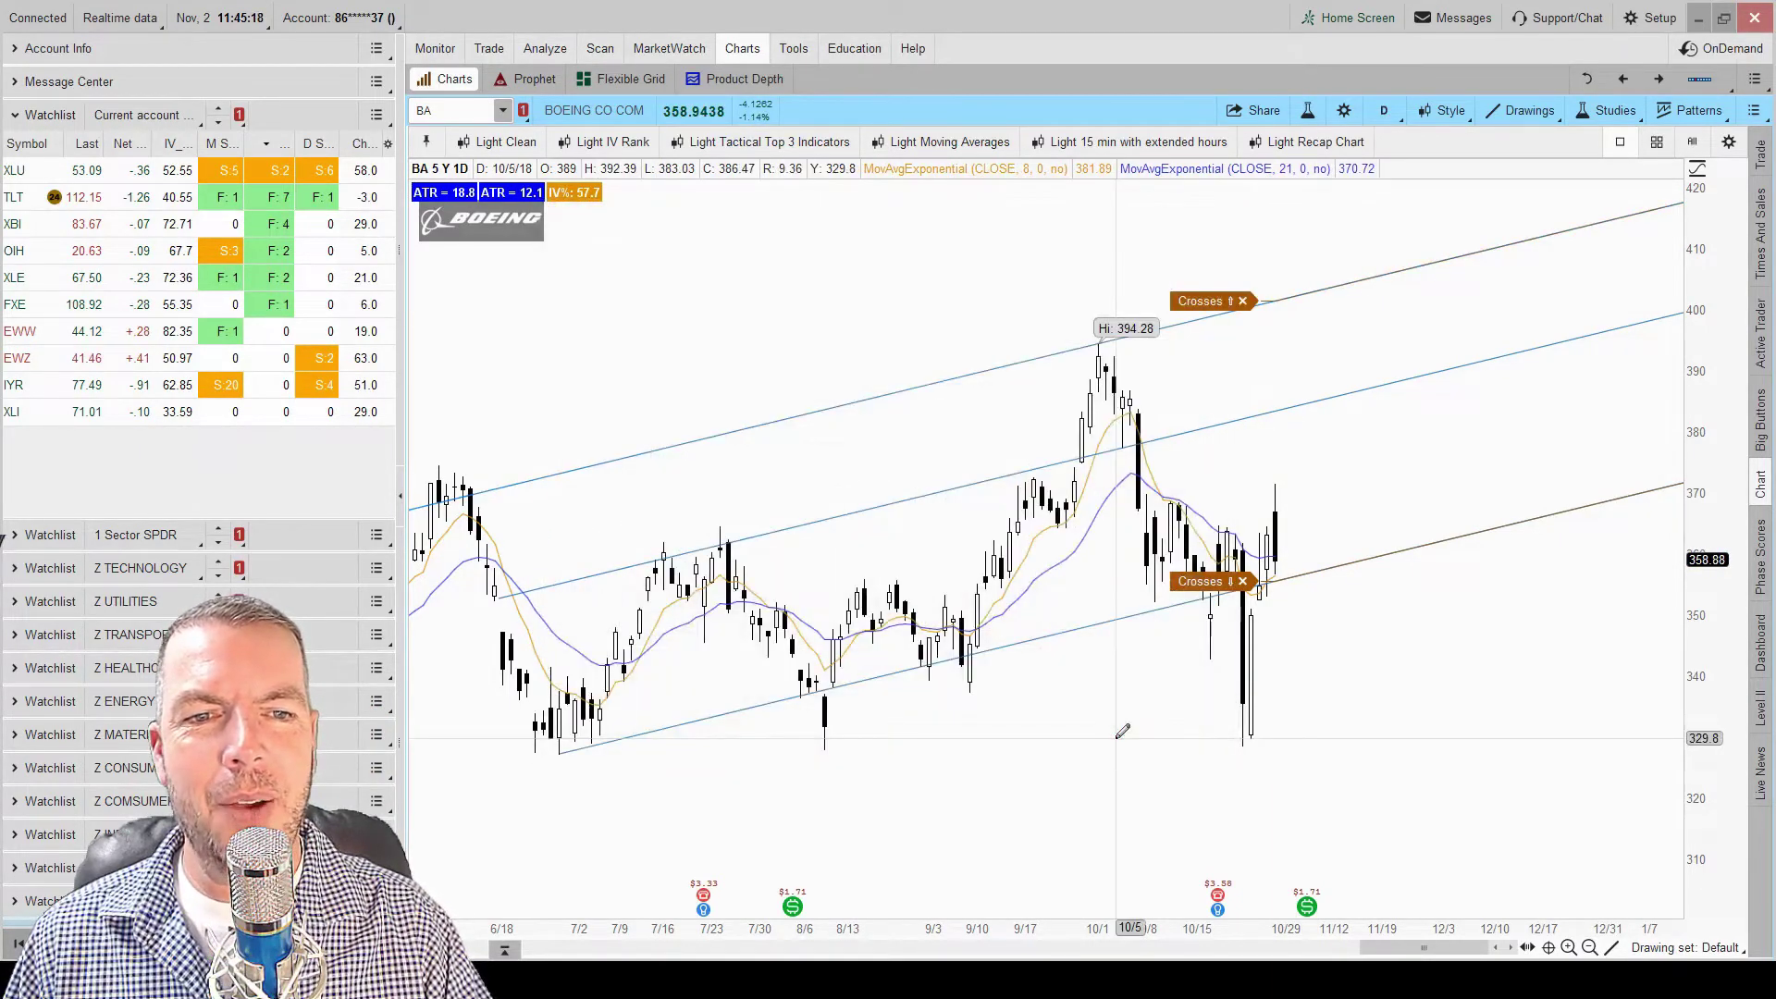
Clear the Default drawing set, removing the channel lines and their alerts from the chart.
{"action": "mouse_move", "coordinate": [1278, 492]}
{"action": "left_mouse_down"}
{"action": "mouse_move", "coordinate": [1305, 389]}
{"action": "mouse_move", "coordinate": [1359, 308]}
{"action": "mouse_move", "coordinate": [1493, 242]}
{"action": "mouse_move", "coordinate": [1491, 273]}
{"action": "mouse_move", "coordinate": [1493, 258]}
{"action": "left_mouse_up"}
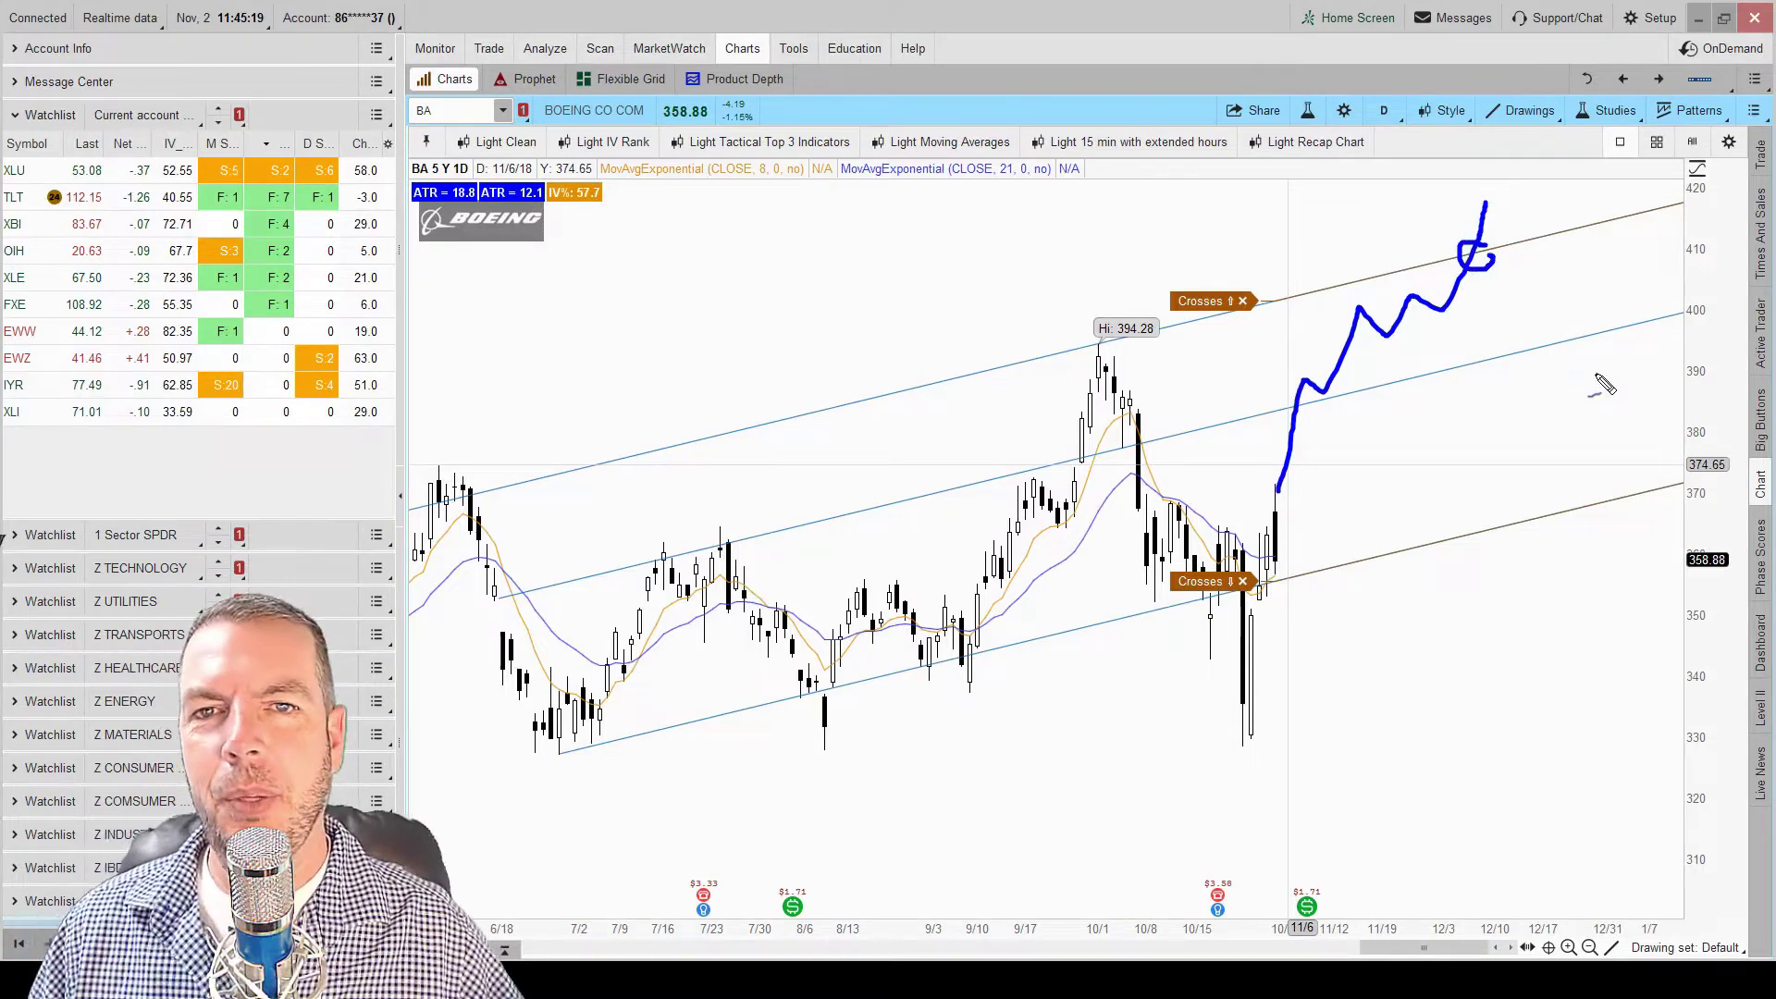
{"action": "key", "text": "Escape"}
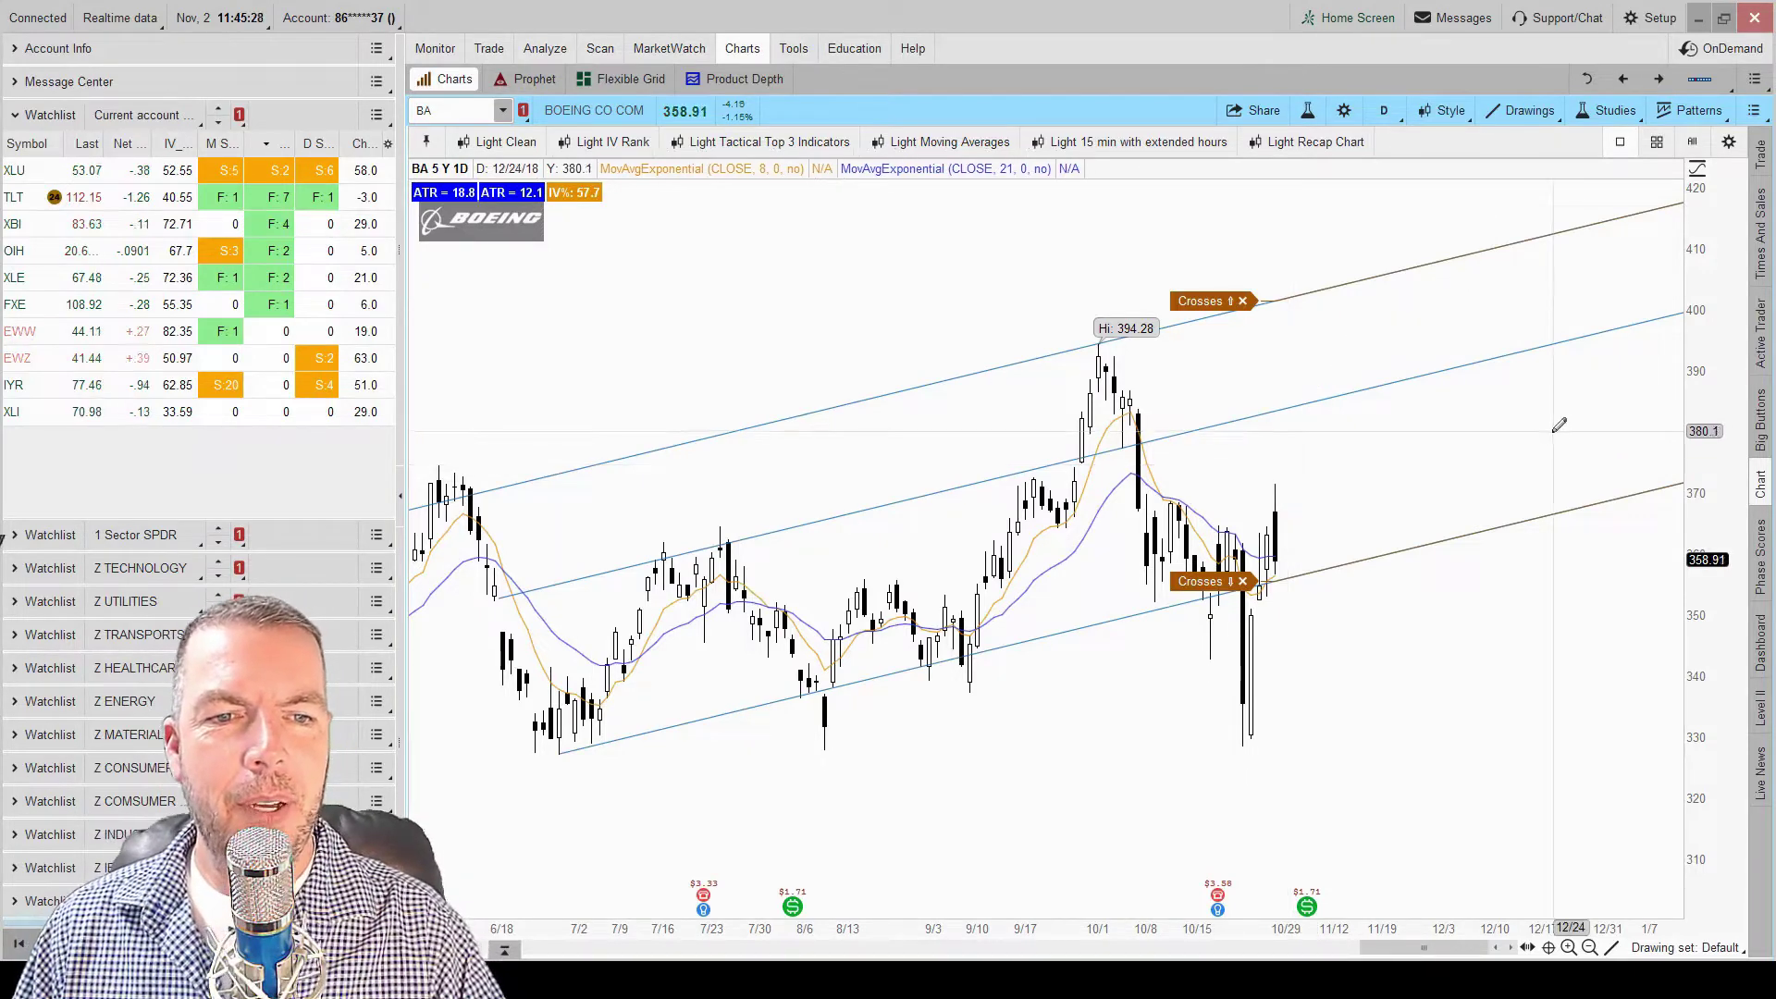
{"action": "right_click", "coordinate": [1414, 436]}
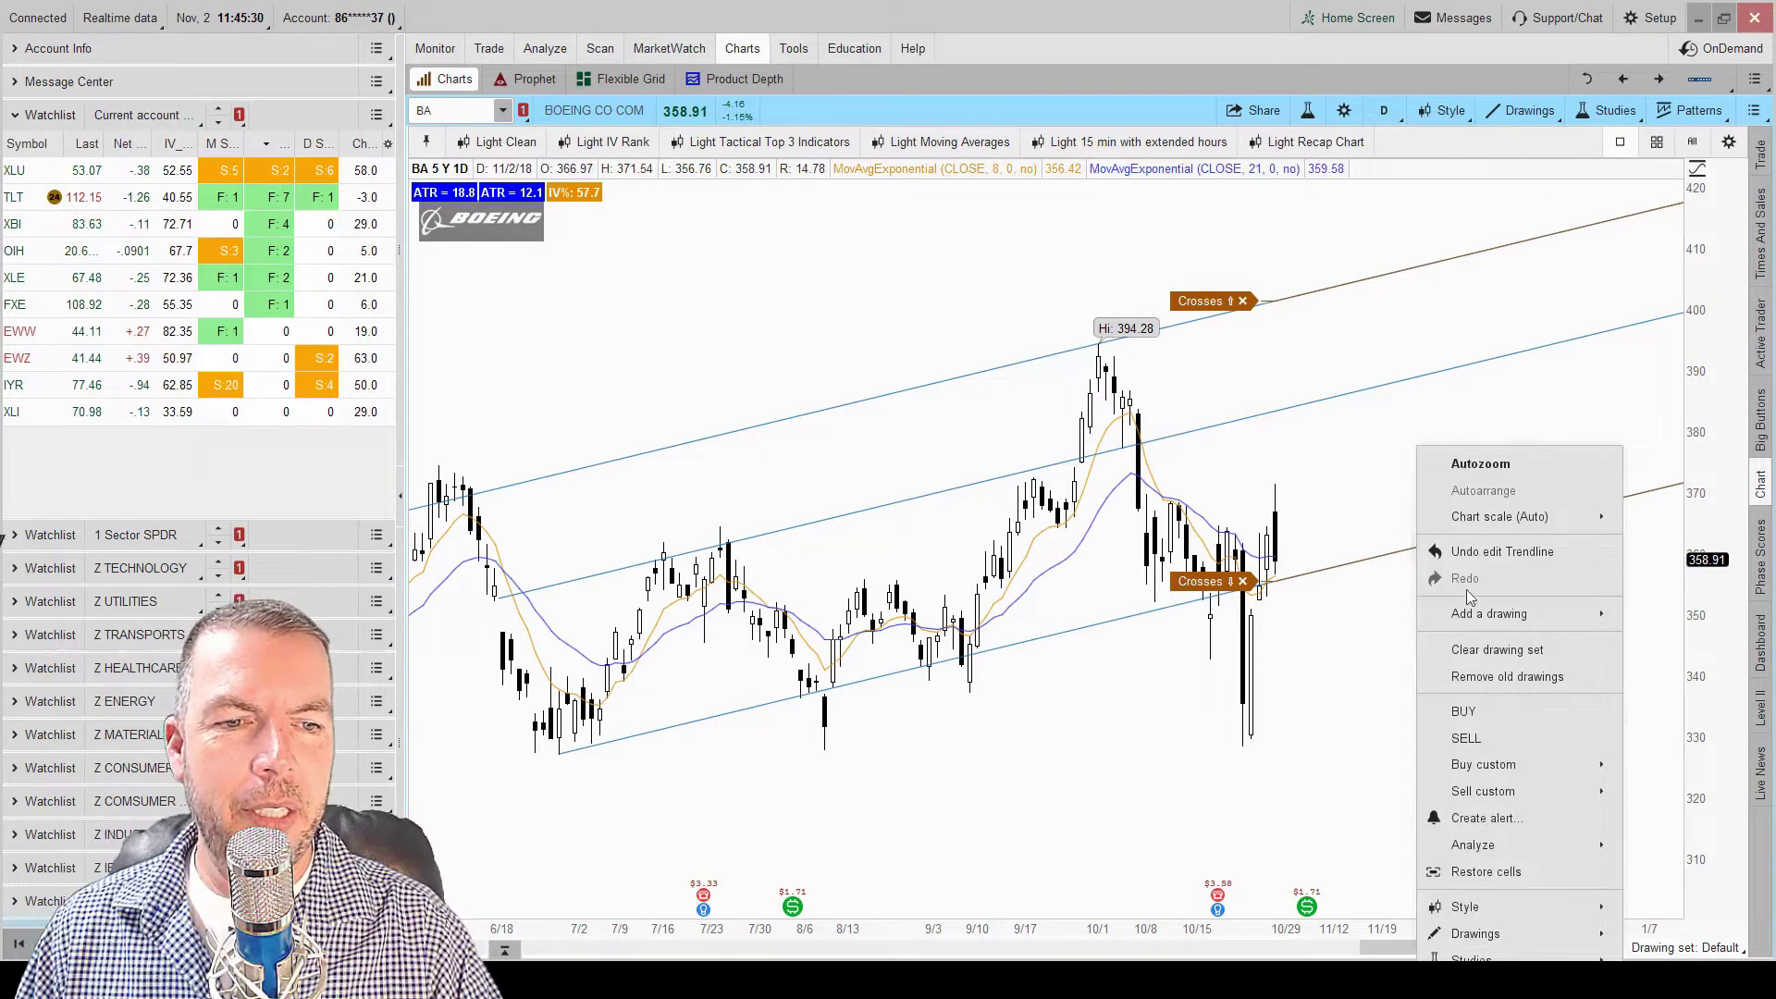
{"action": "left_click", "coordinate": [1488, 651]}
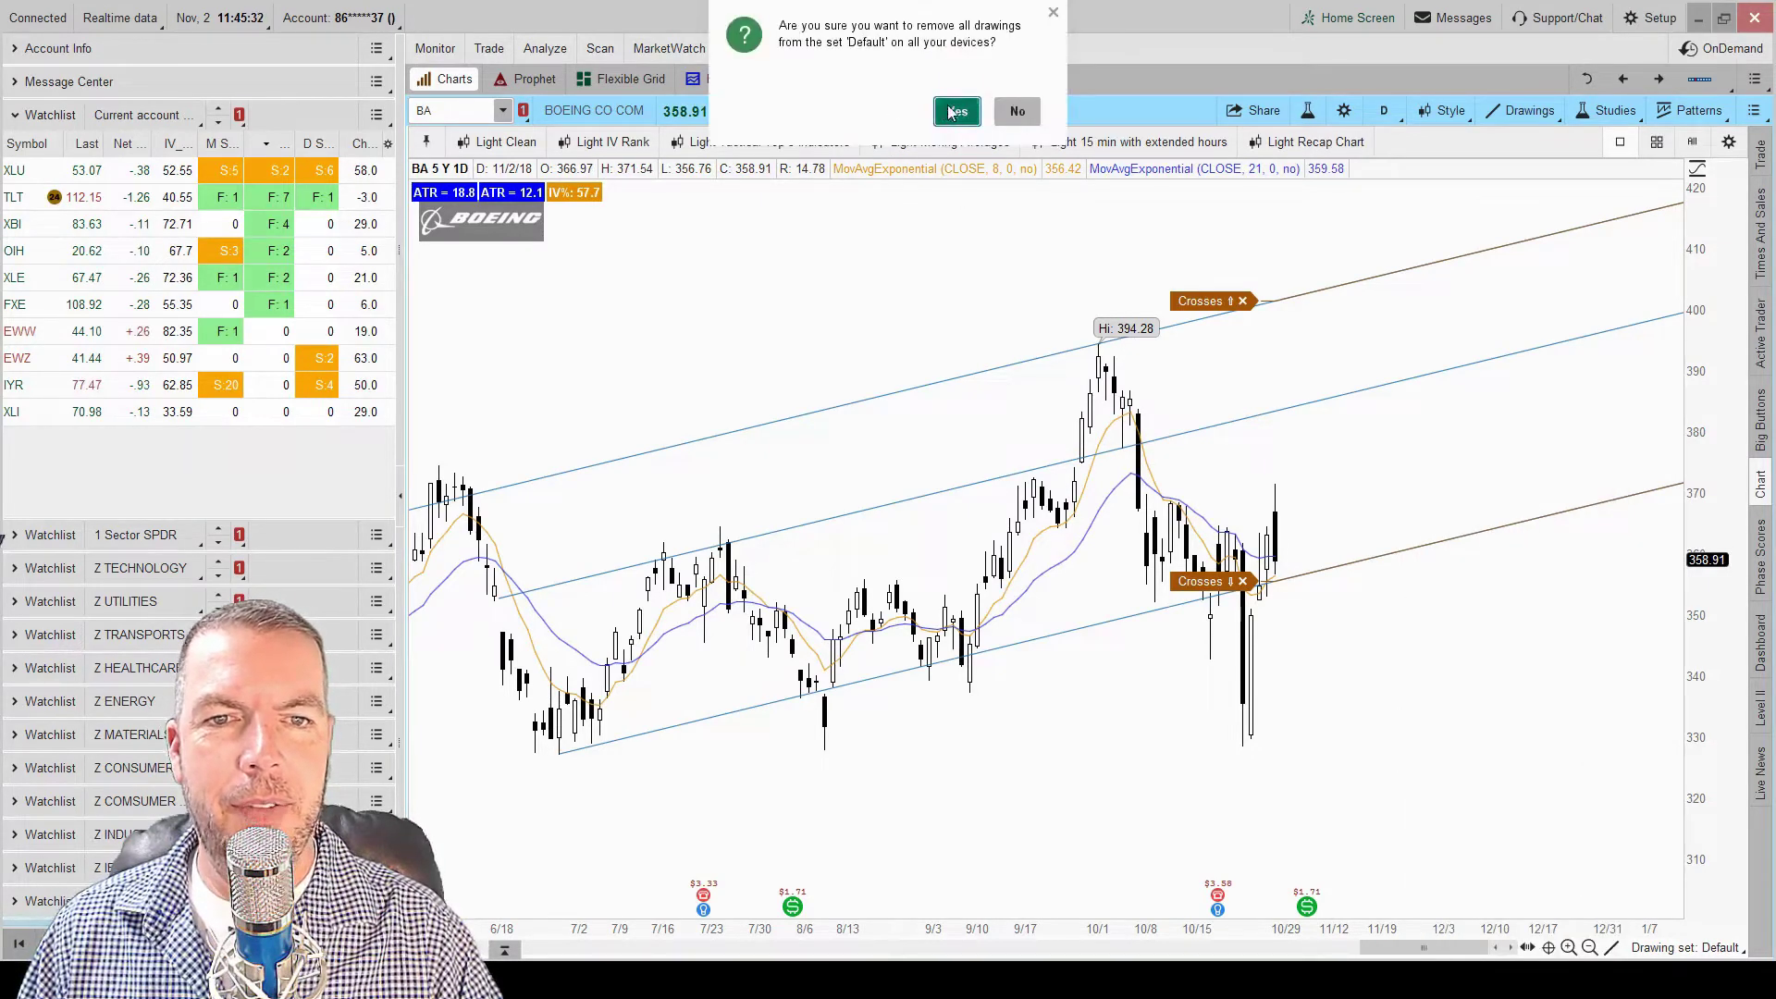
{"action": "left_click", "coordinate": [955, 111]}
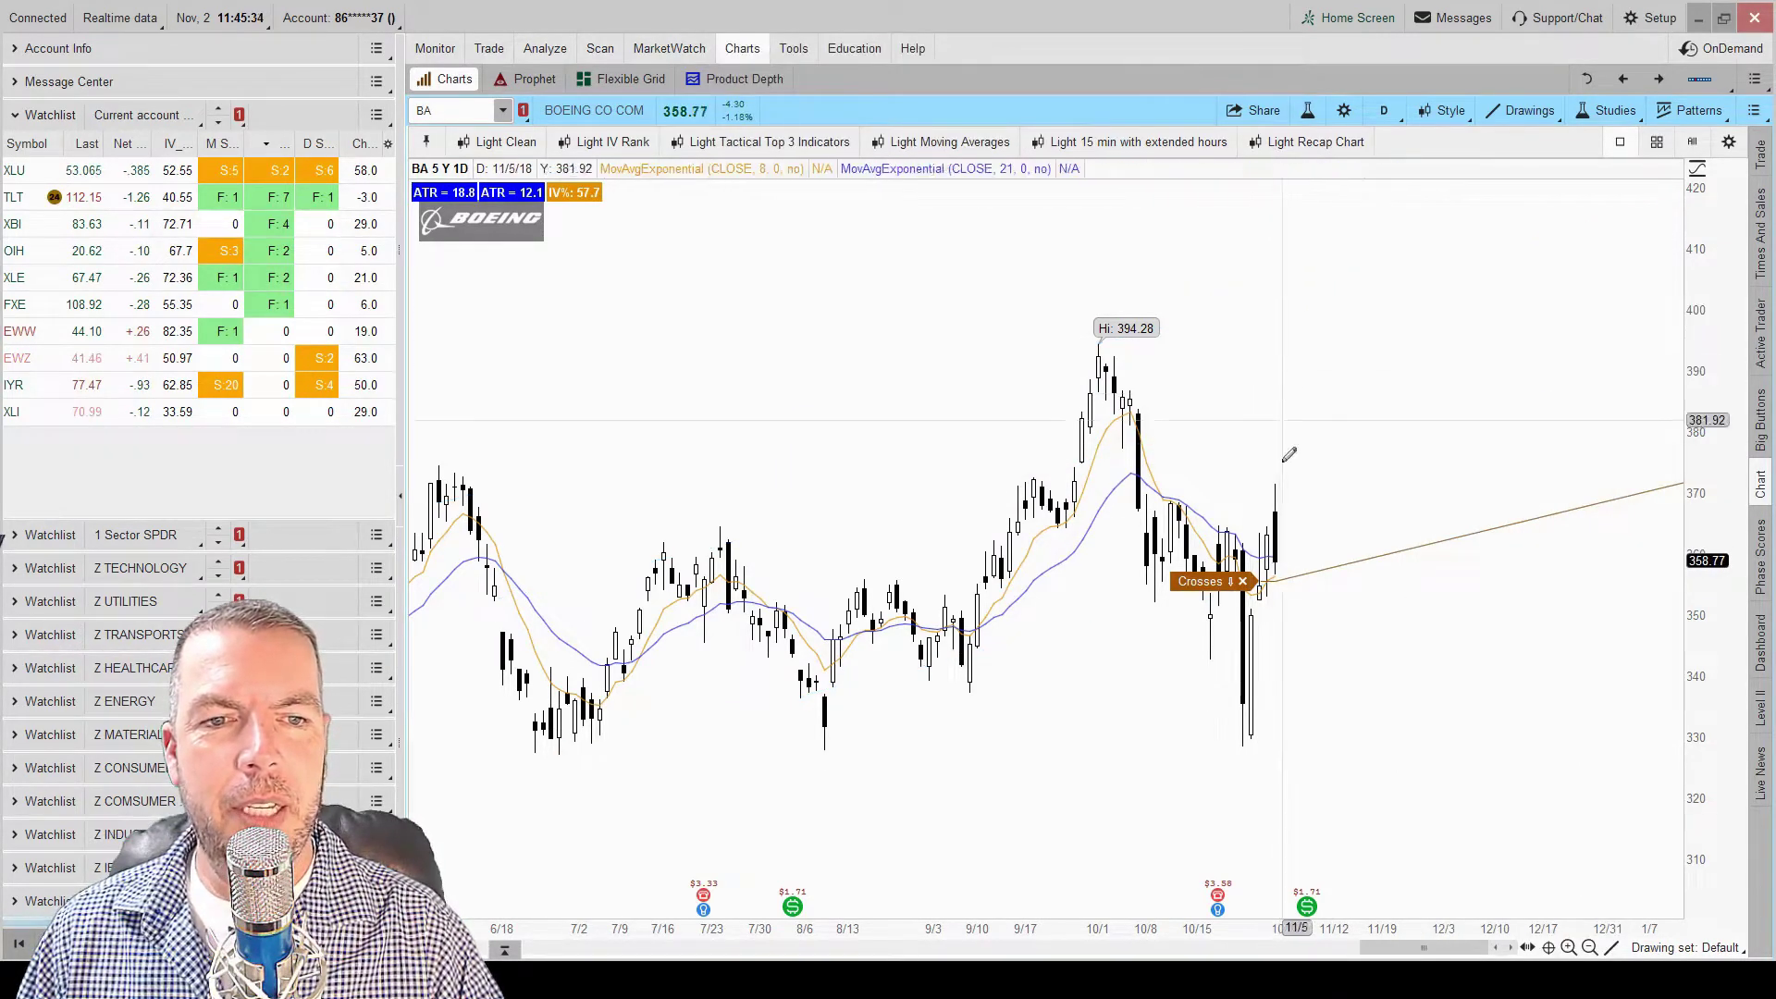
Dismiss the leftover alert, zoom to September–December, and draw a Fibonacci retracement from 394.28 to the 10/29 low.
{"action": "left_click", "coordinate": [1243, 580]}
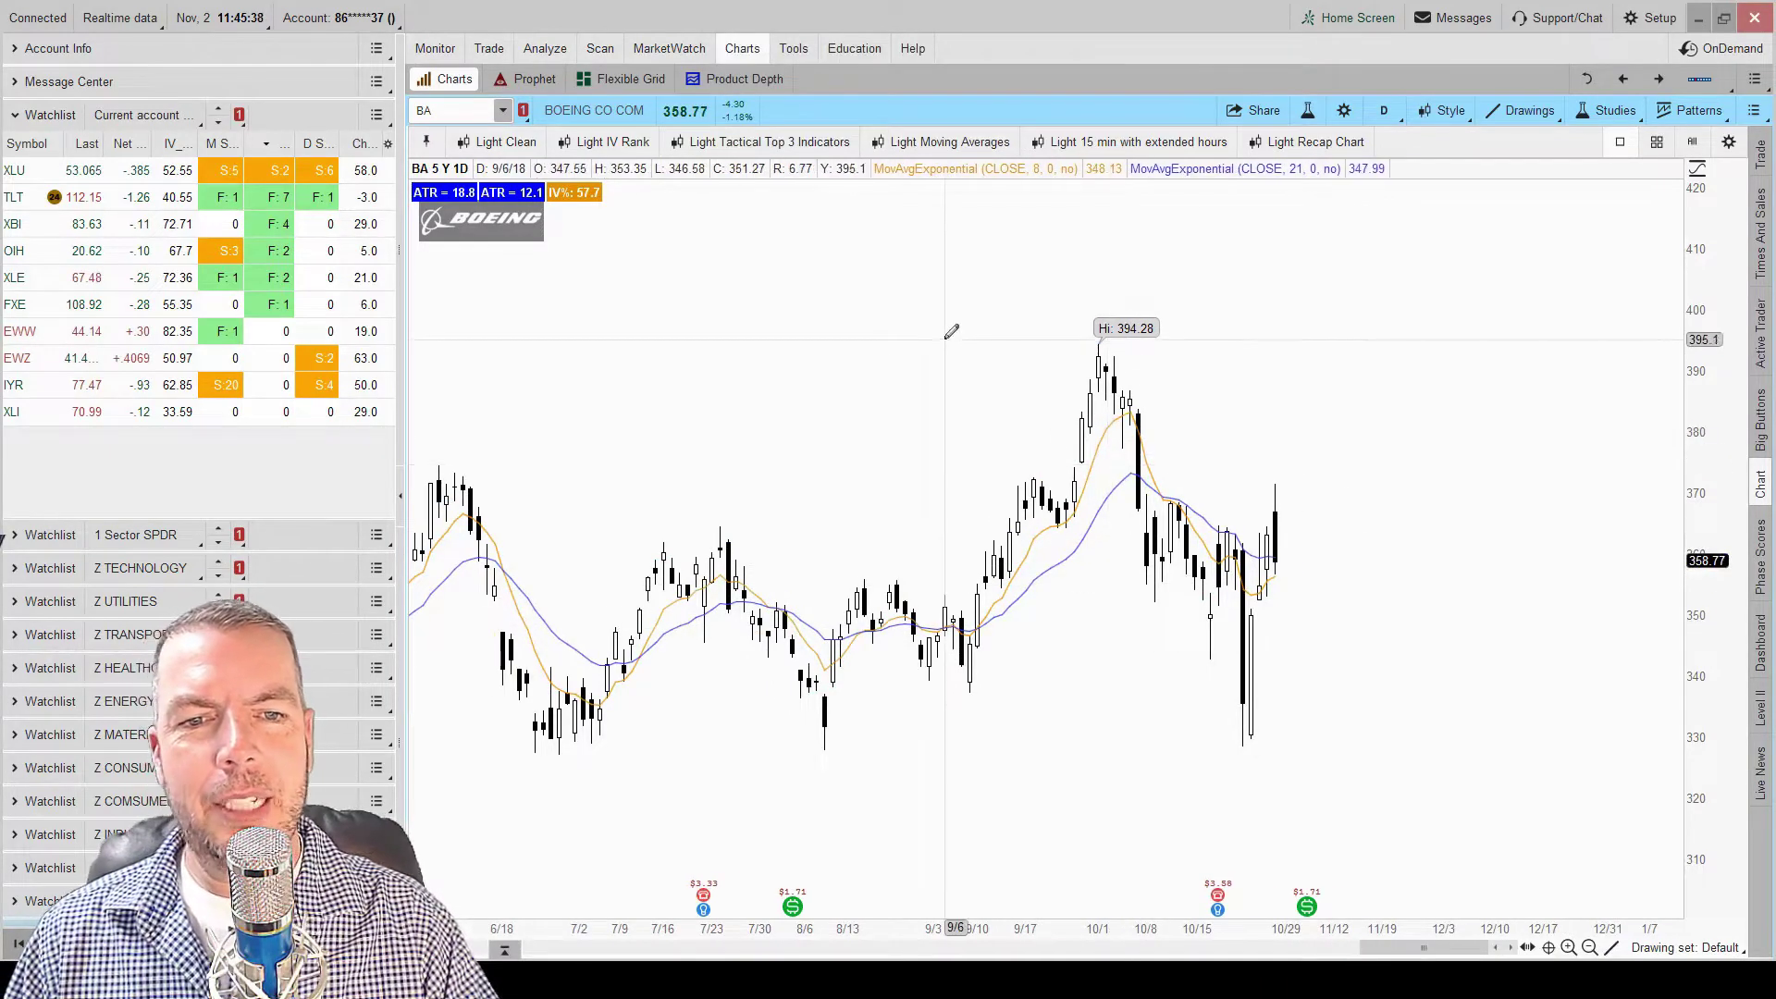
{"action": "left_click_drag", "start_coordinate": [951, 331], "coordinate": [1452, 364]}
{"action": "middle_click", "coordinate": [1297, 353]}
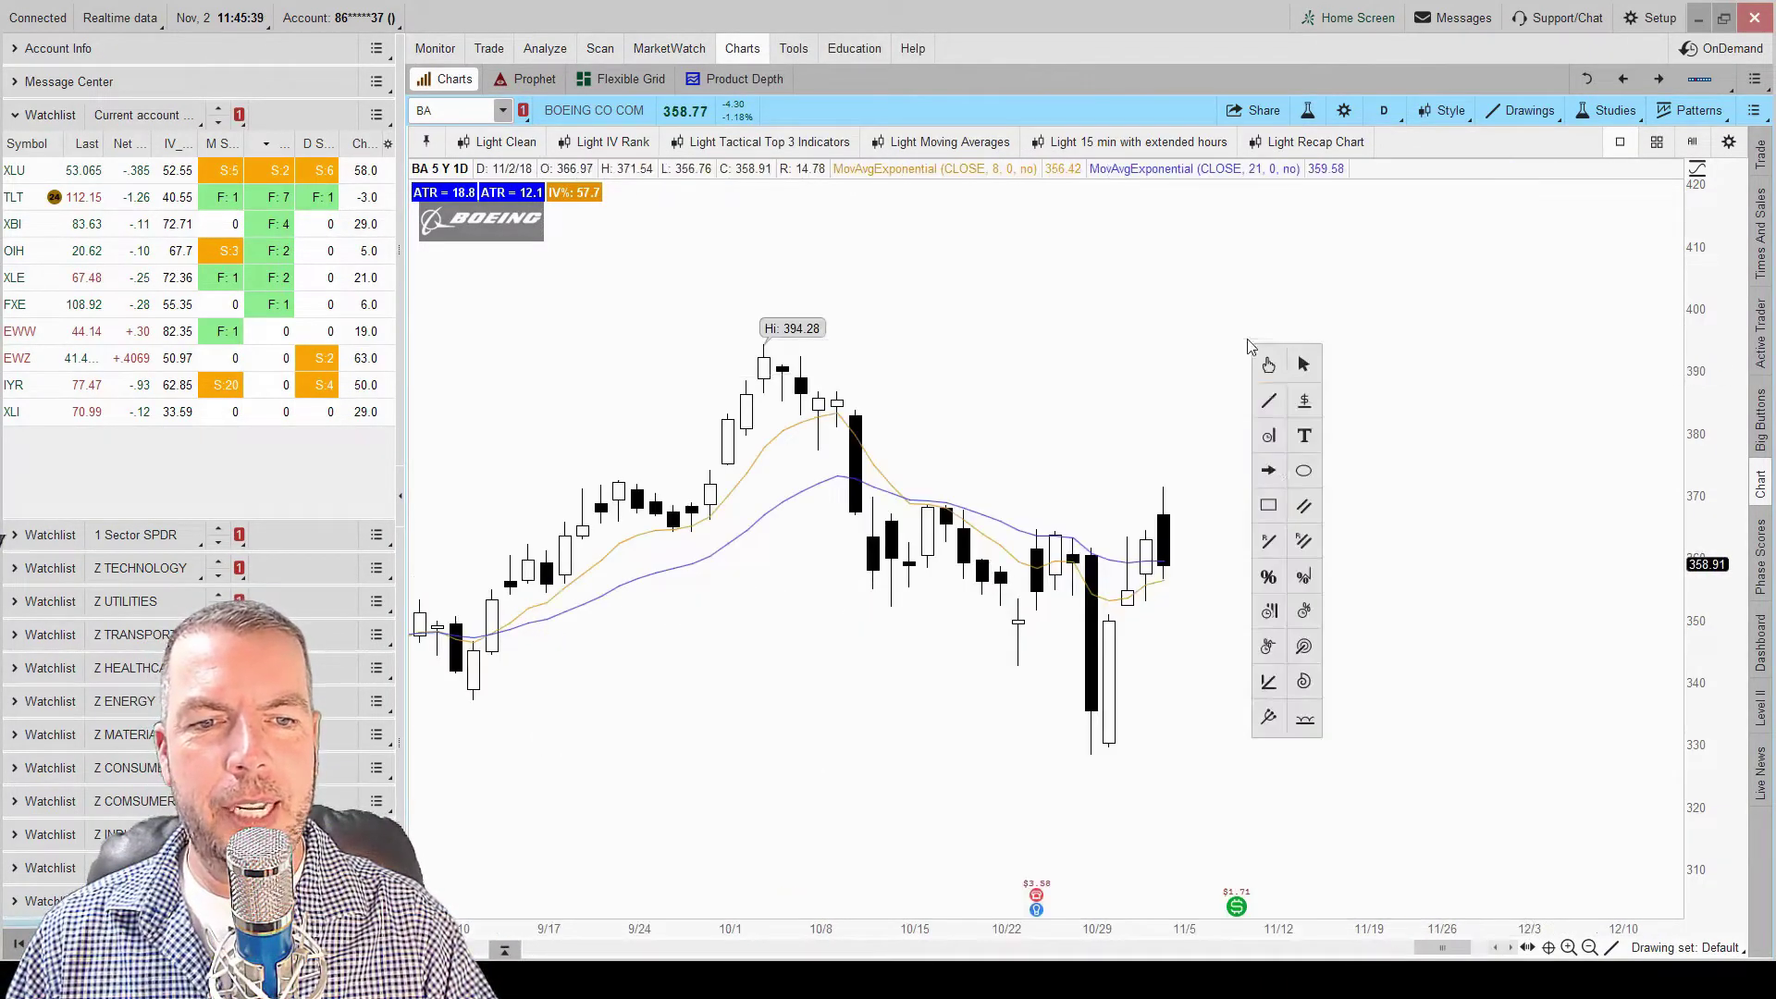
{"action": "left_click", "coordinate": [1270, 573]}
{"action": "left_click", "coordinate": [764, 344]}
{"action": "left_click", "coordinate": [985, 513]}
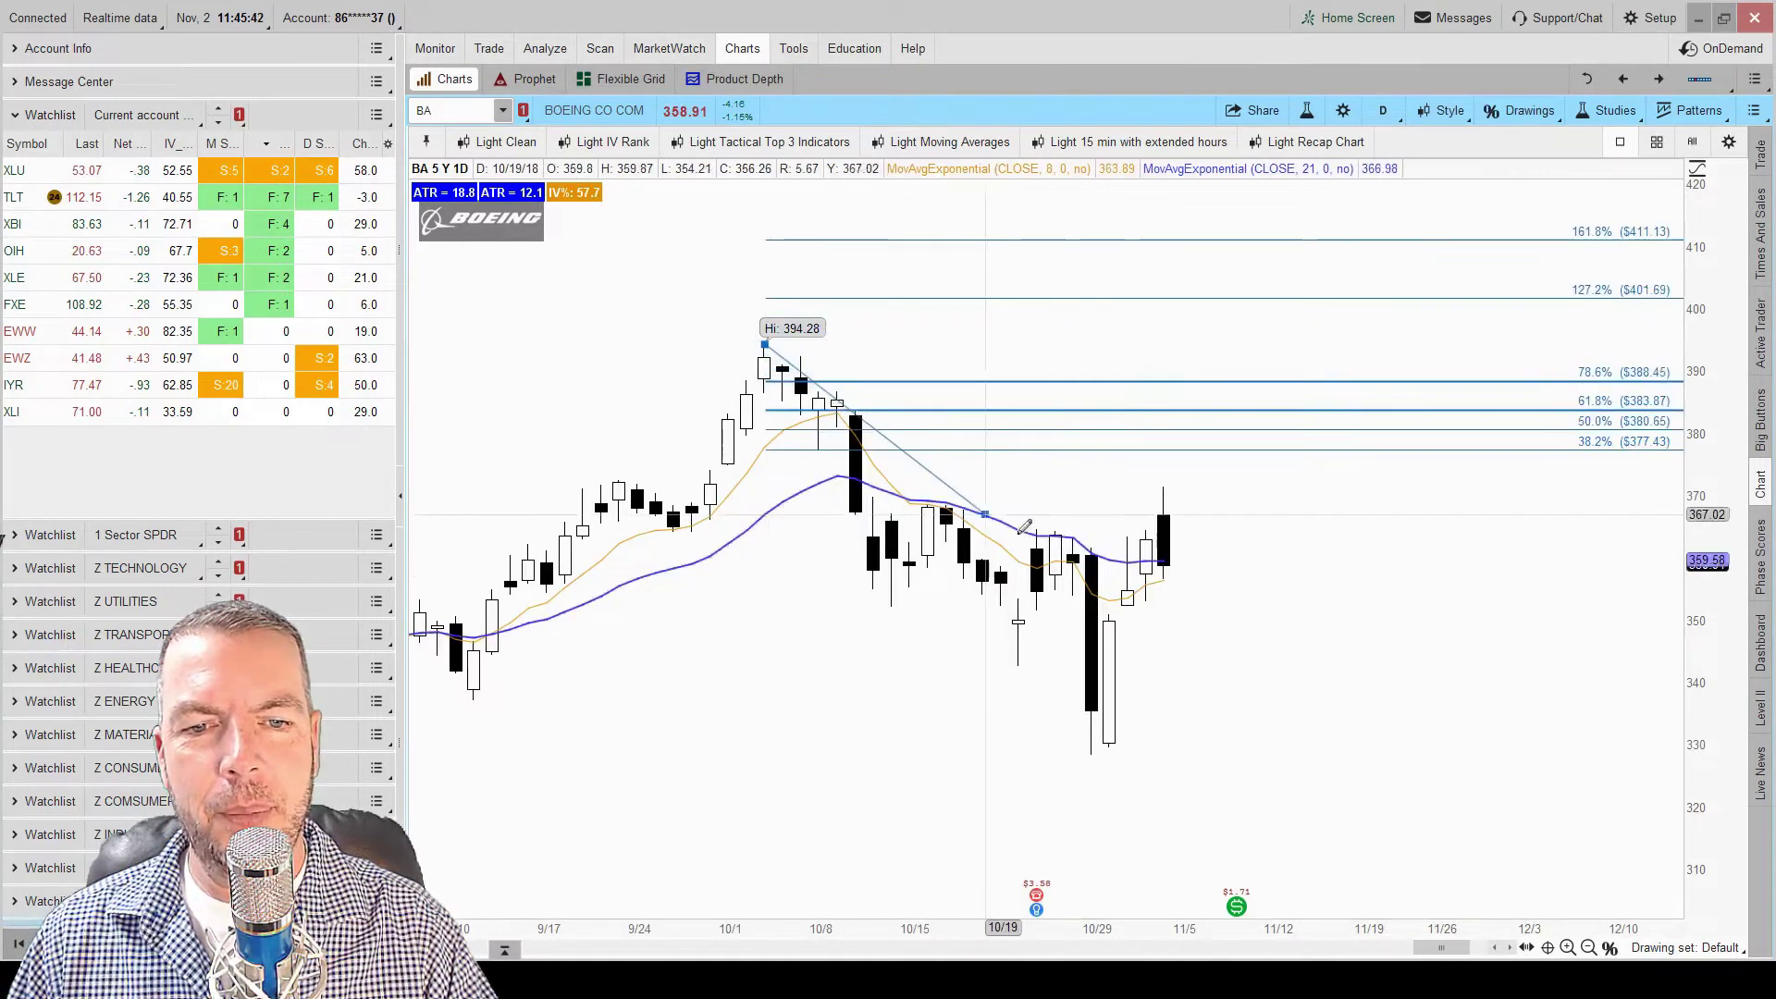
{"action": "left_click", "coordinate": [1091, 751]}
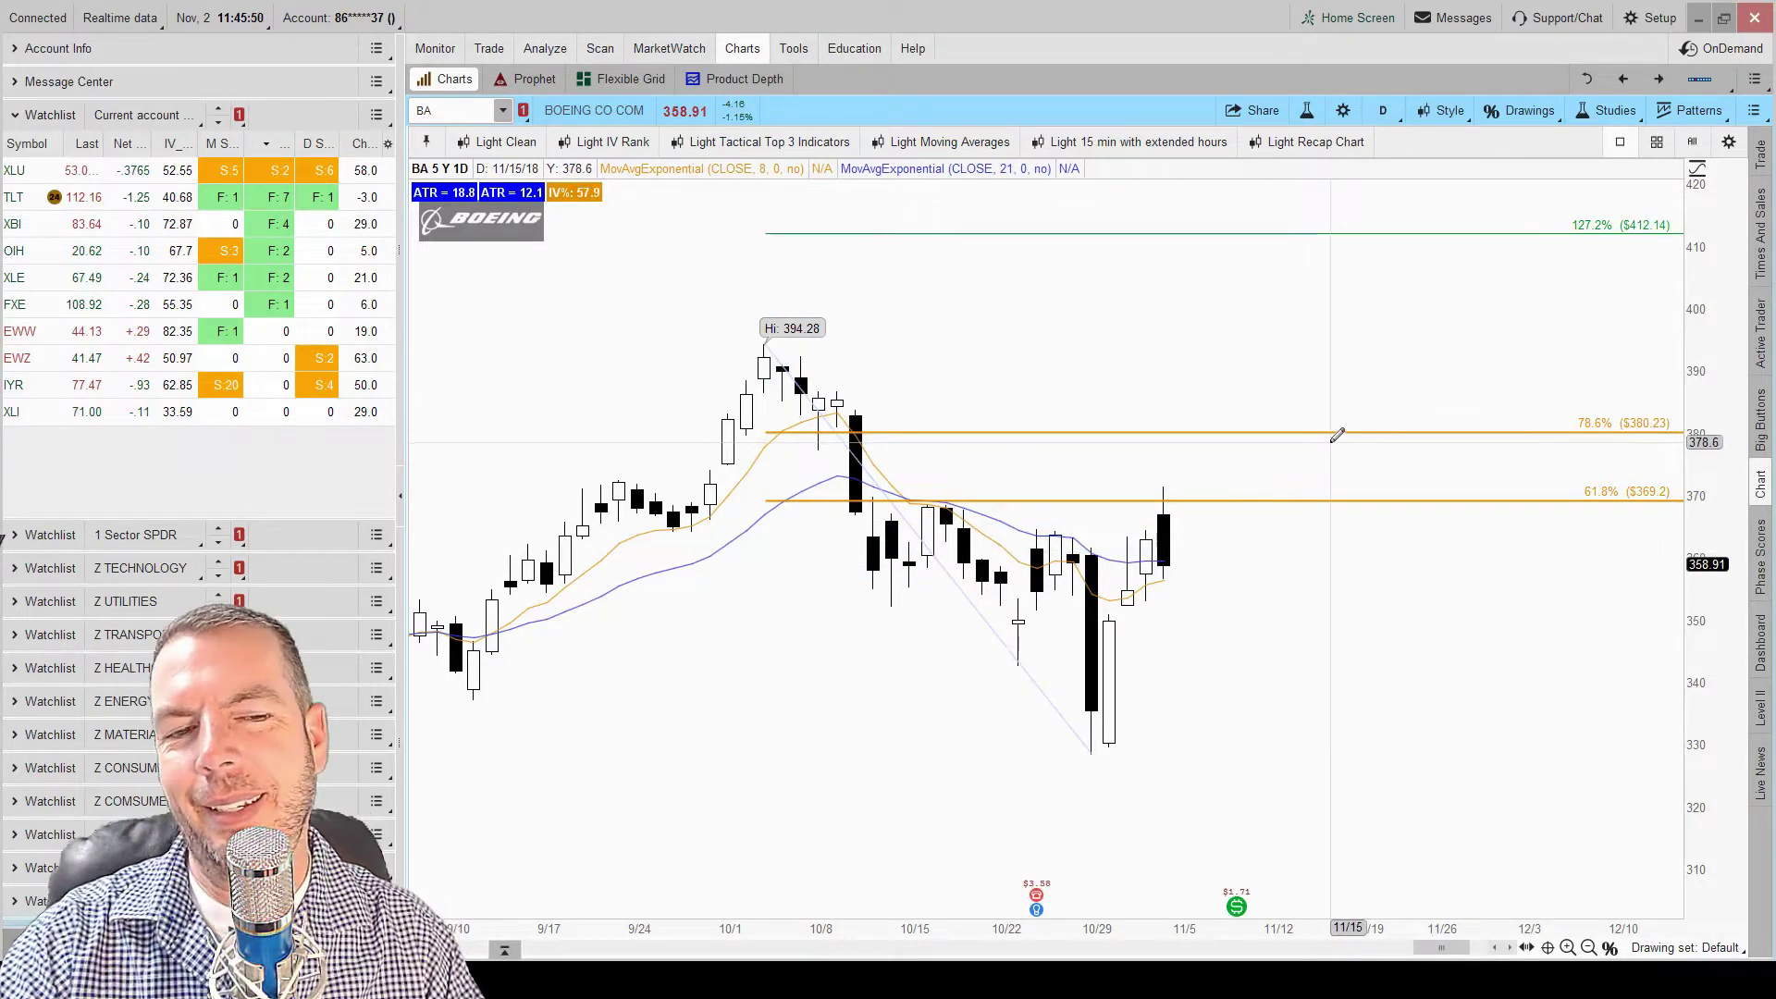
Create a 'Crosses above' alert on the 78.6% Fibonacci level at 380.23.
{"action": "mouse_move", "coordinate": [1339, 424]}
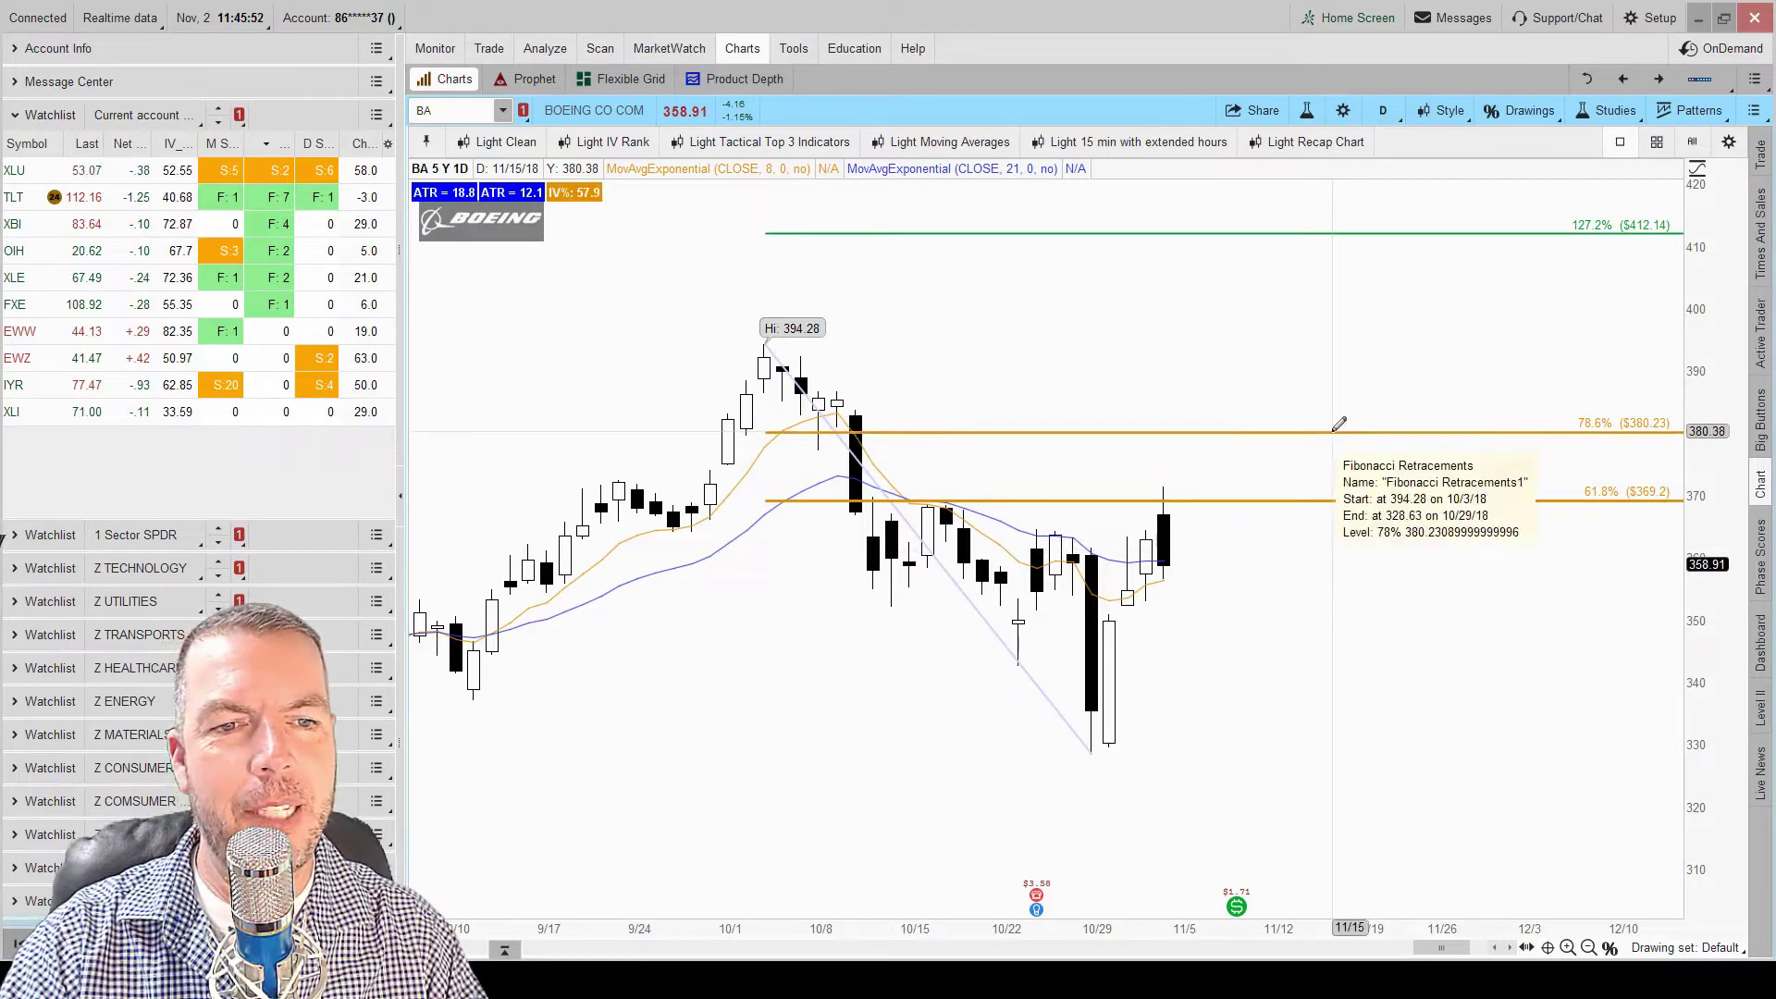
{"action": "right_click", "coordinate": [1335, 433]}
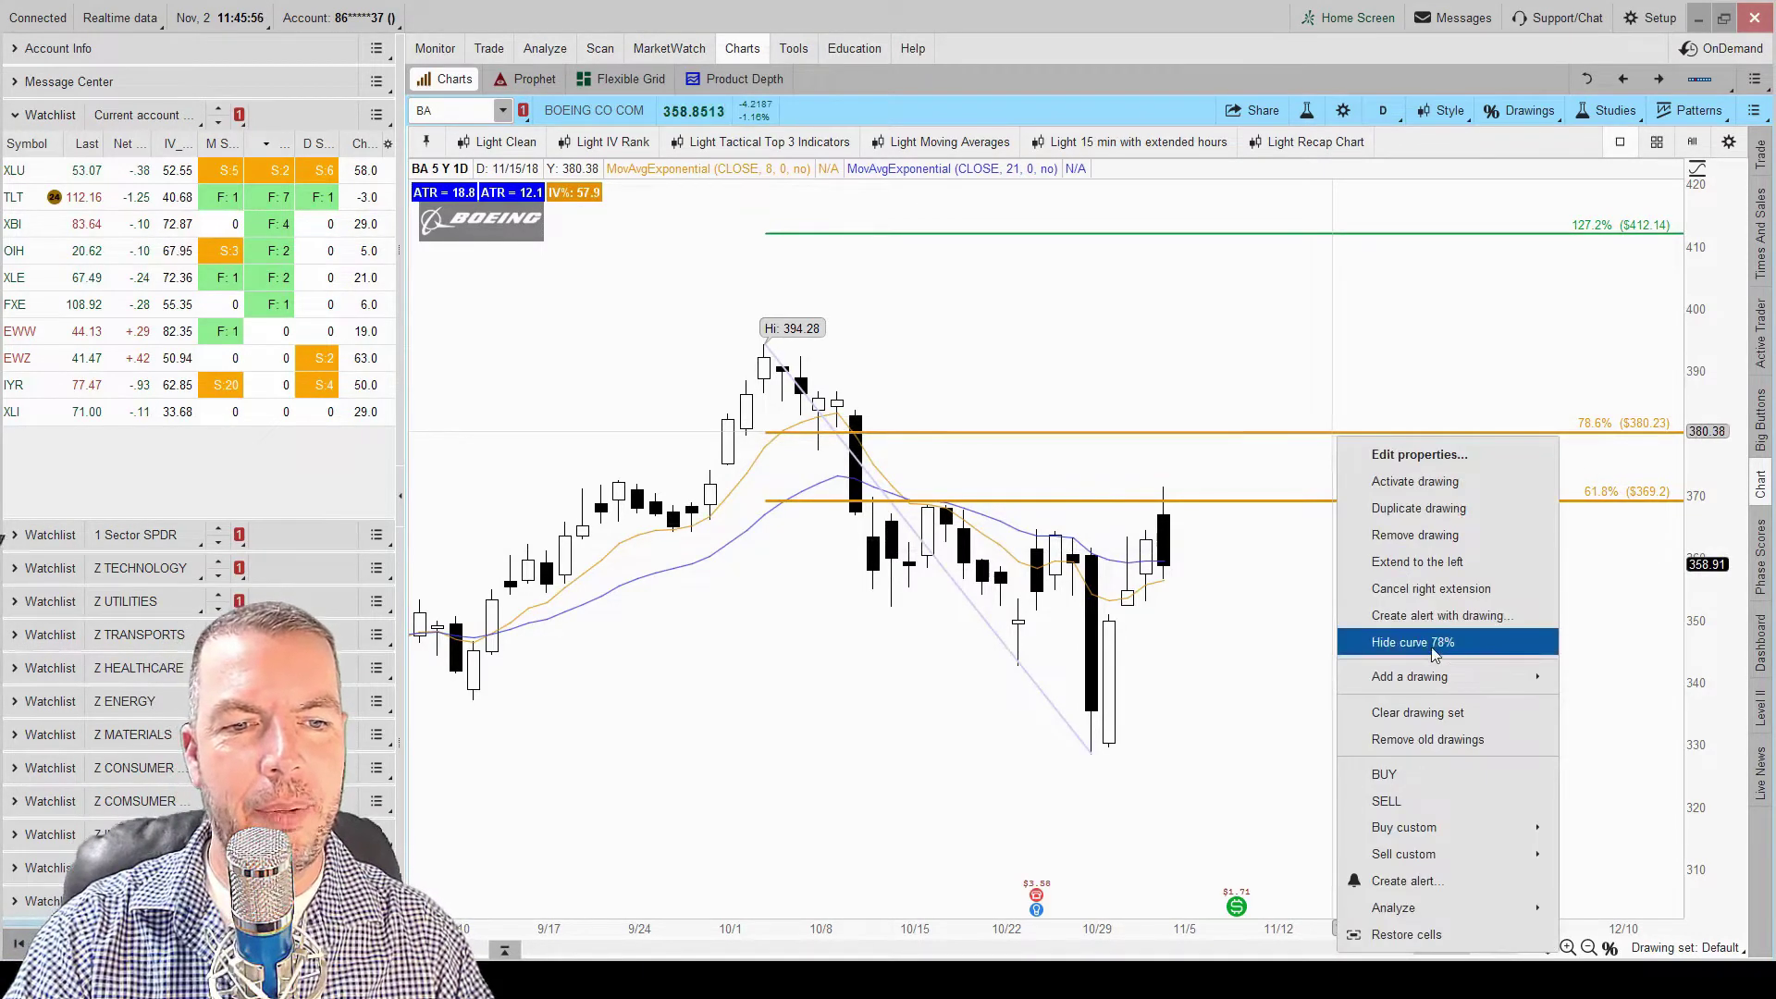
{"action": "left_click", "coordinate": [1440, 617]}
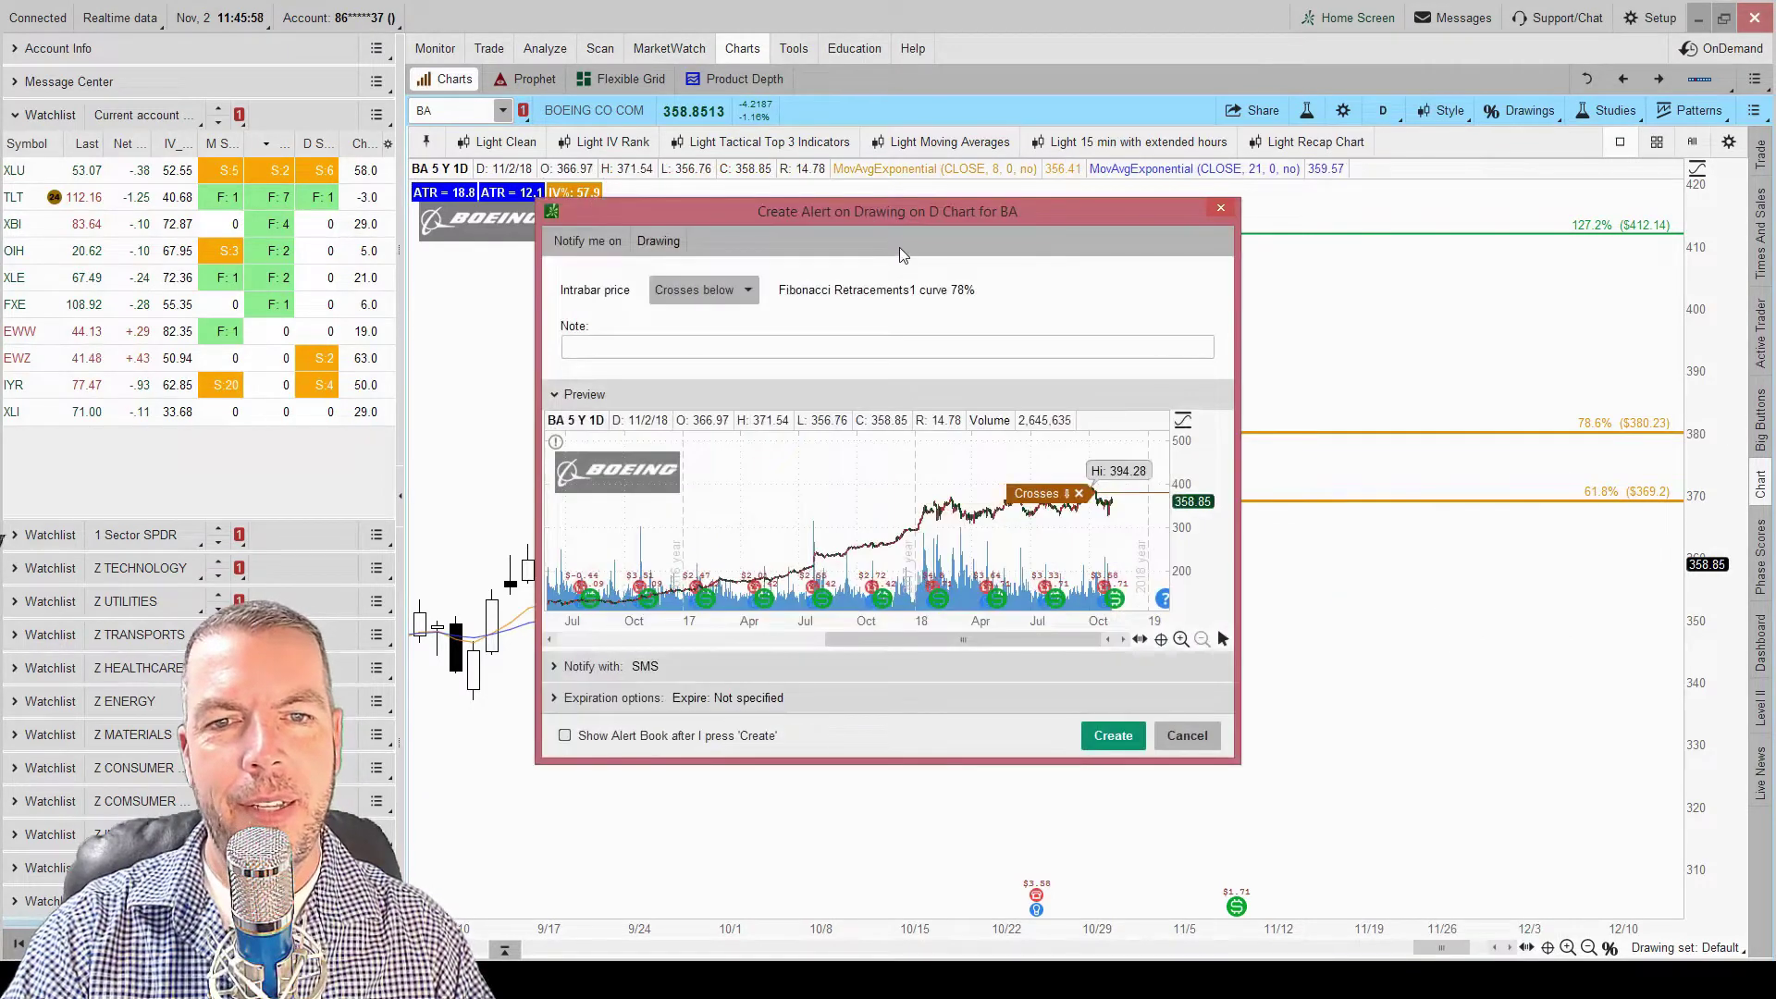
{"action": "mouse_move", "coordinate": [902, 219]}
{"action": "left_mouse_down"}
{"action": "mouse_move", "coordinate": [675, 124]}
{"action": "mouse_move", "coordinate": [564, 118]}
{"action": "left_mouse_up"}
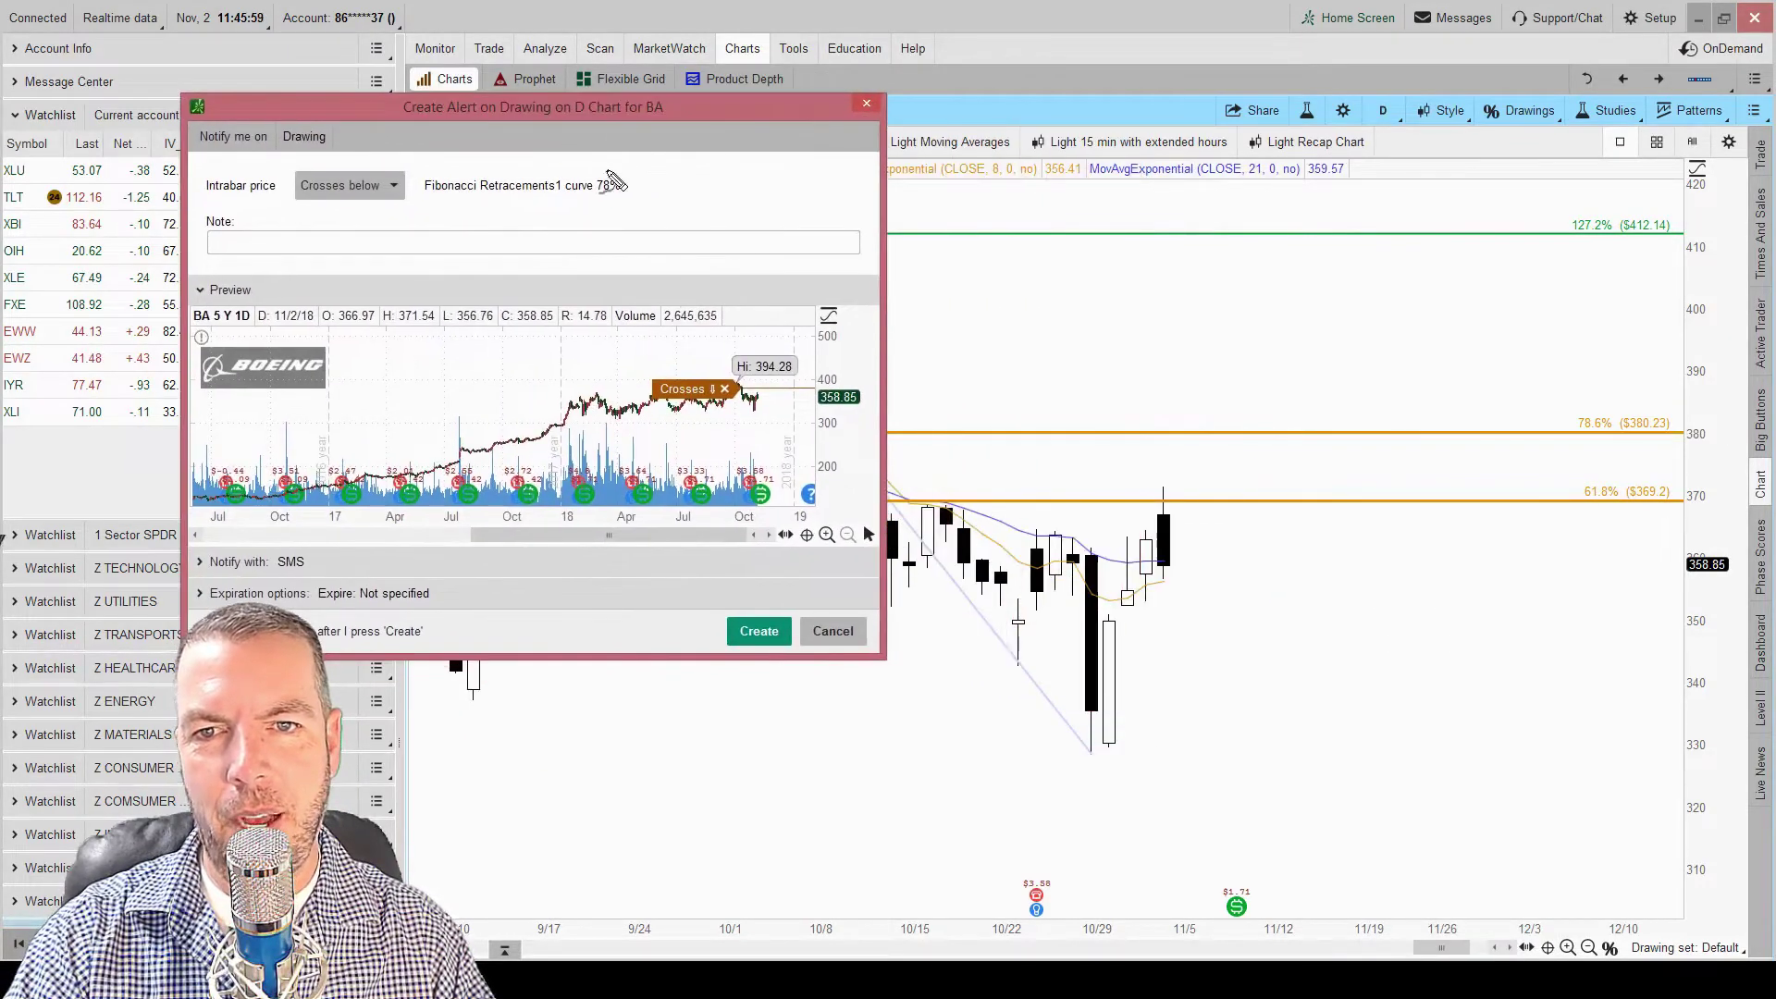
{"action": "mouse_move", "coordinate": [456, 218]}
{"action": "left_mouse_down"}
{"action": "mouse_move", "coordinate": [527, 226]}
{"action": "mouse_move", "coordinate": [614, 167]}
{"action": "mouse_move", "coordinate": [427, 169]}
{"action": "left_mouse_up"}
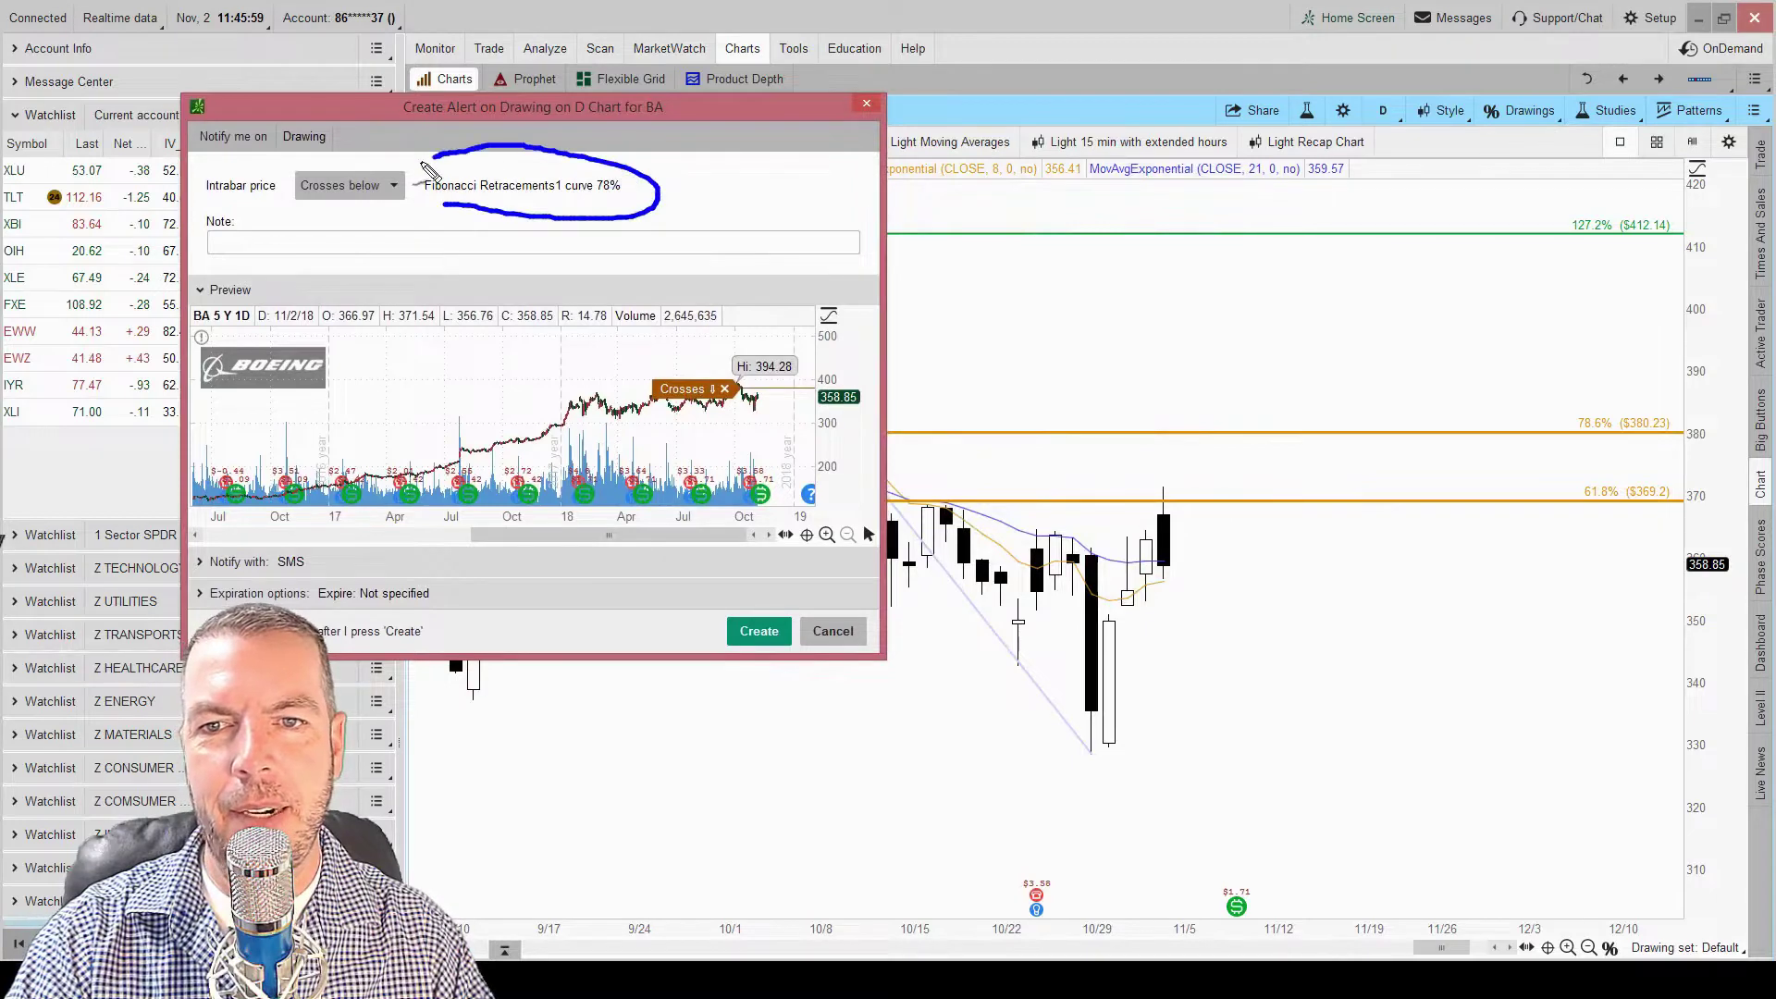
{"action": "key", "text": "Escape"}
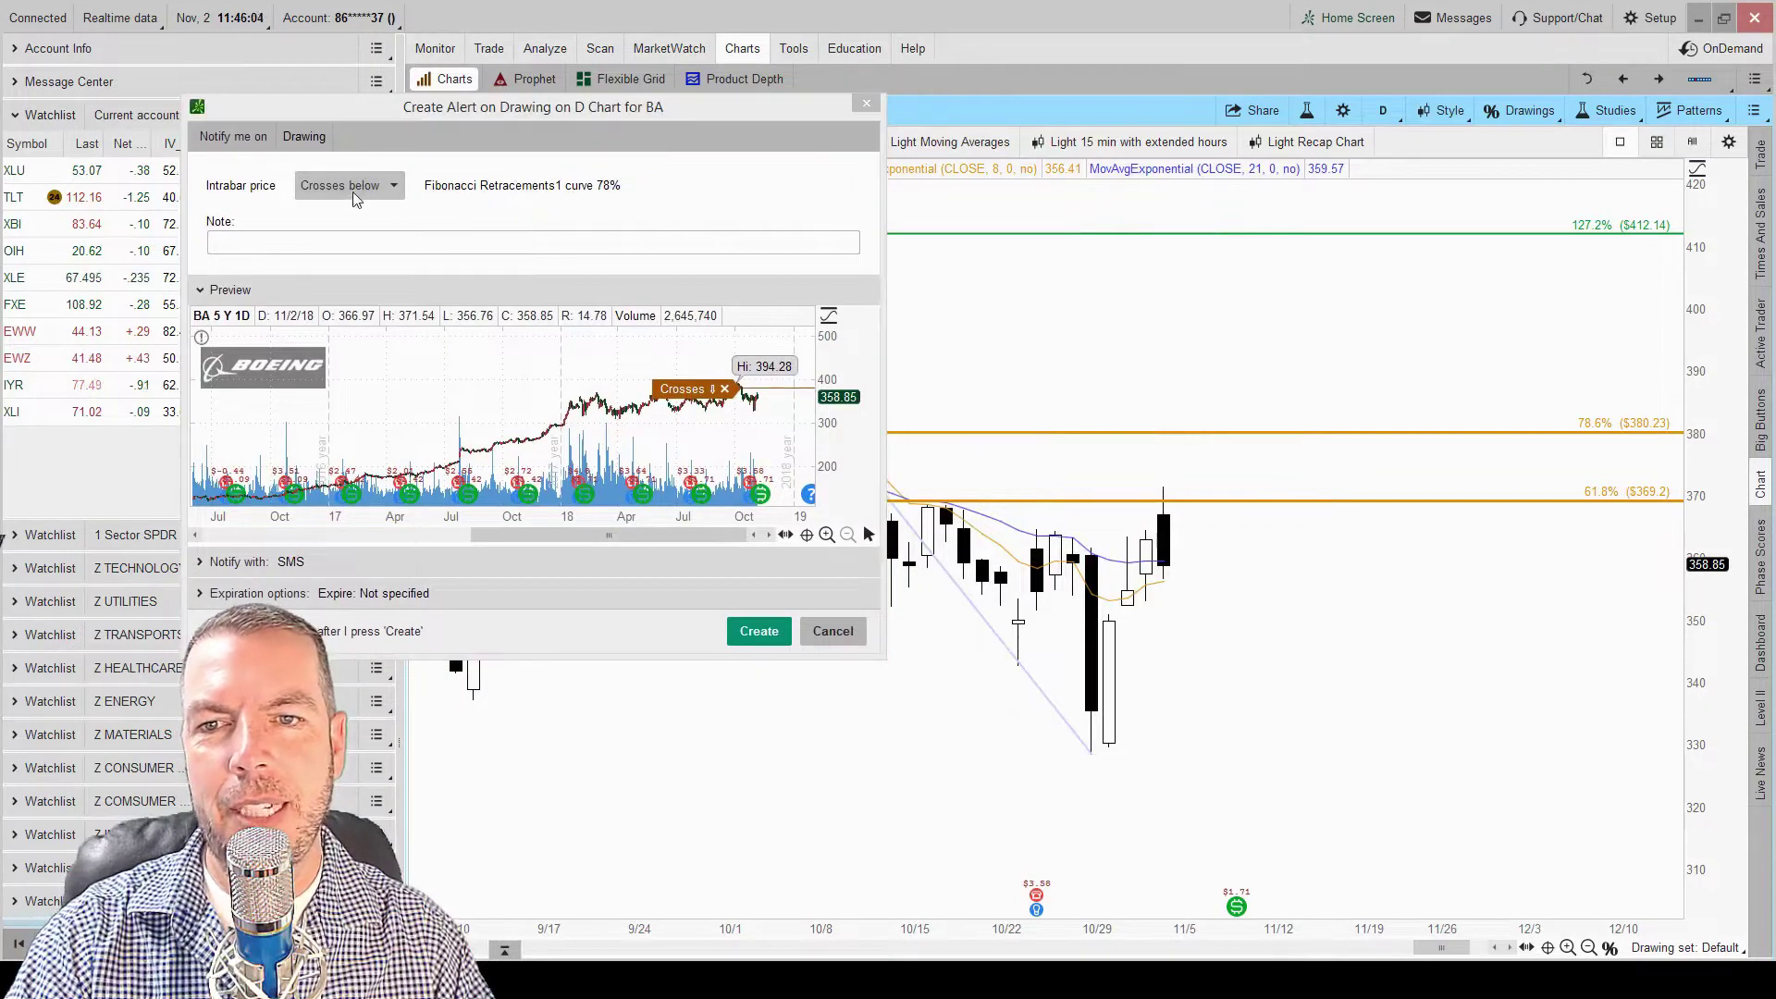
{"action": "left_click", "coordinate": [356, 189]}
{"action": "left_click", "coordinate": [369, 248]}
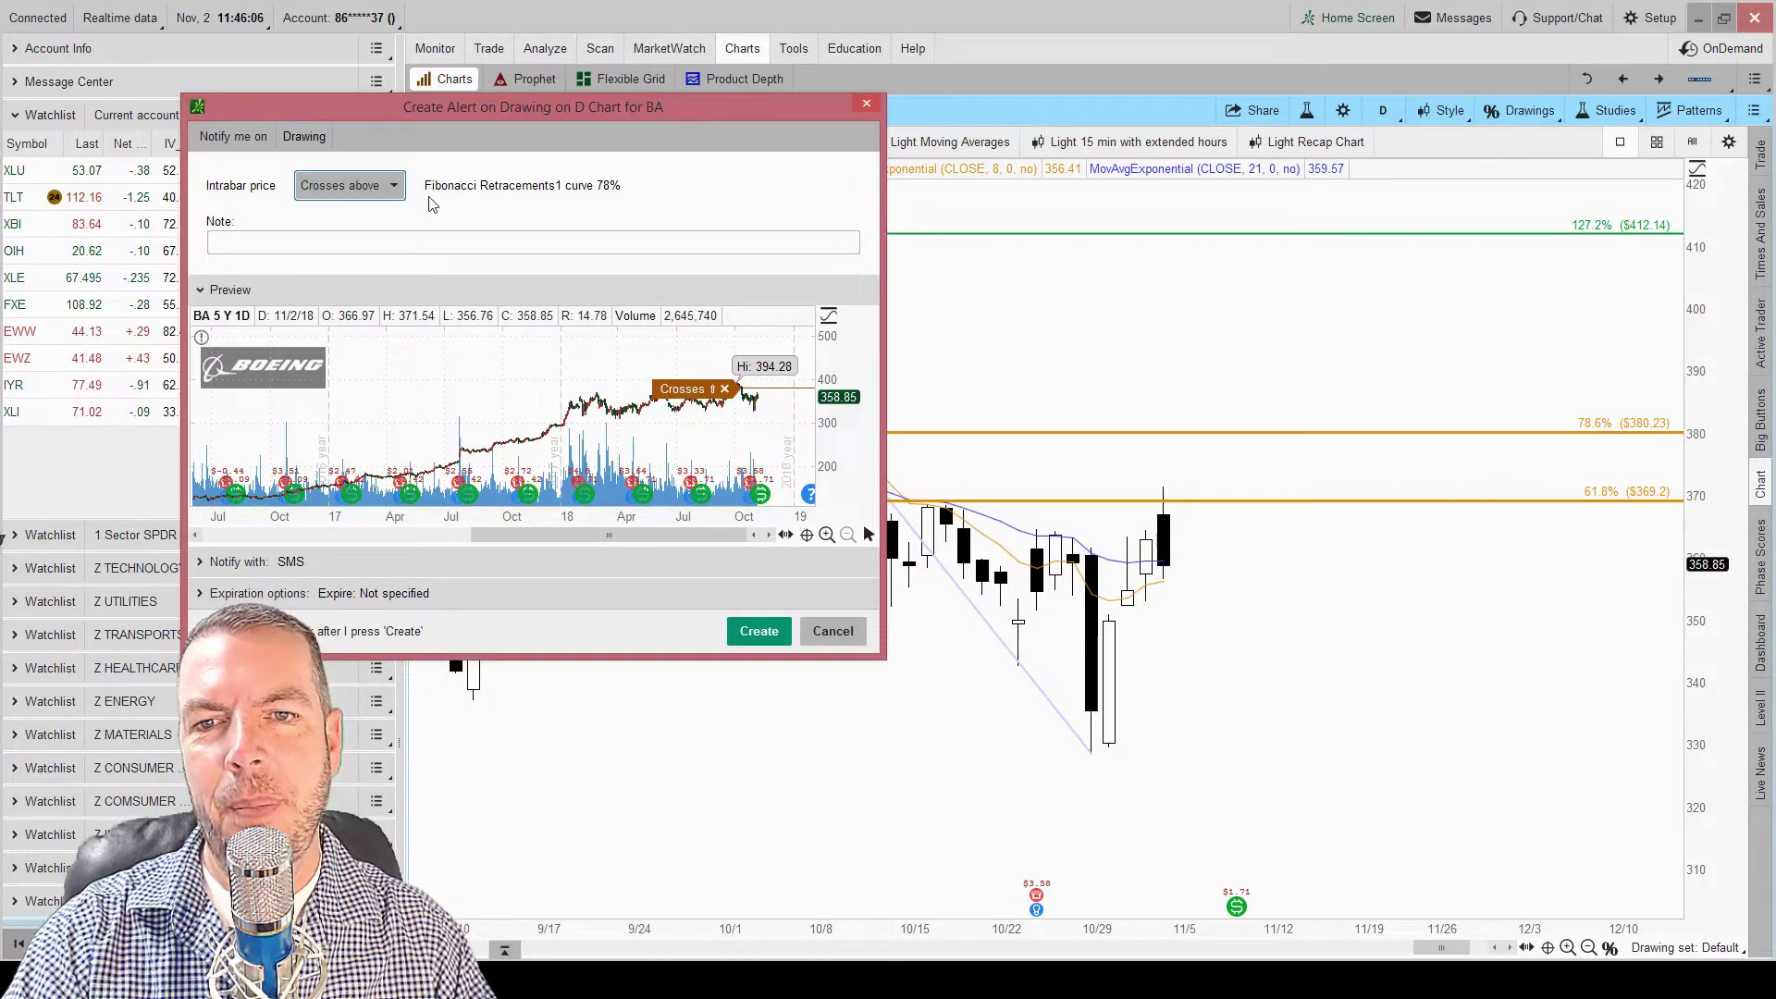
{"action": "mouse_move", "coordinate": [433, 215]}
{"action": "left_mouse_down"}
{"action": "mouse_move", "coordinate": [614, 206]}
{"action": "mouse_move", "coordinate": [425, 159]}
{"action": "mouse_move", "coordinate": [471, 222]}
{"action": "left_mouse_up"}
{"action": "key", "text": "Escape"}
{"action": "left_click", "coordinate": [758, 633]}
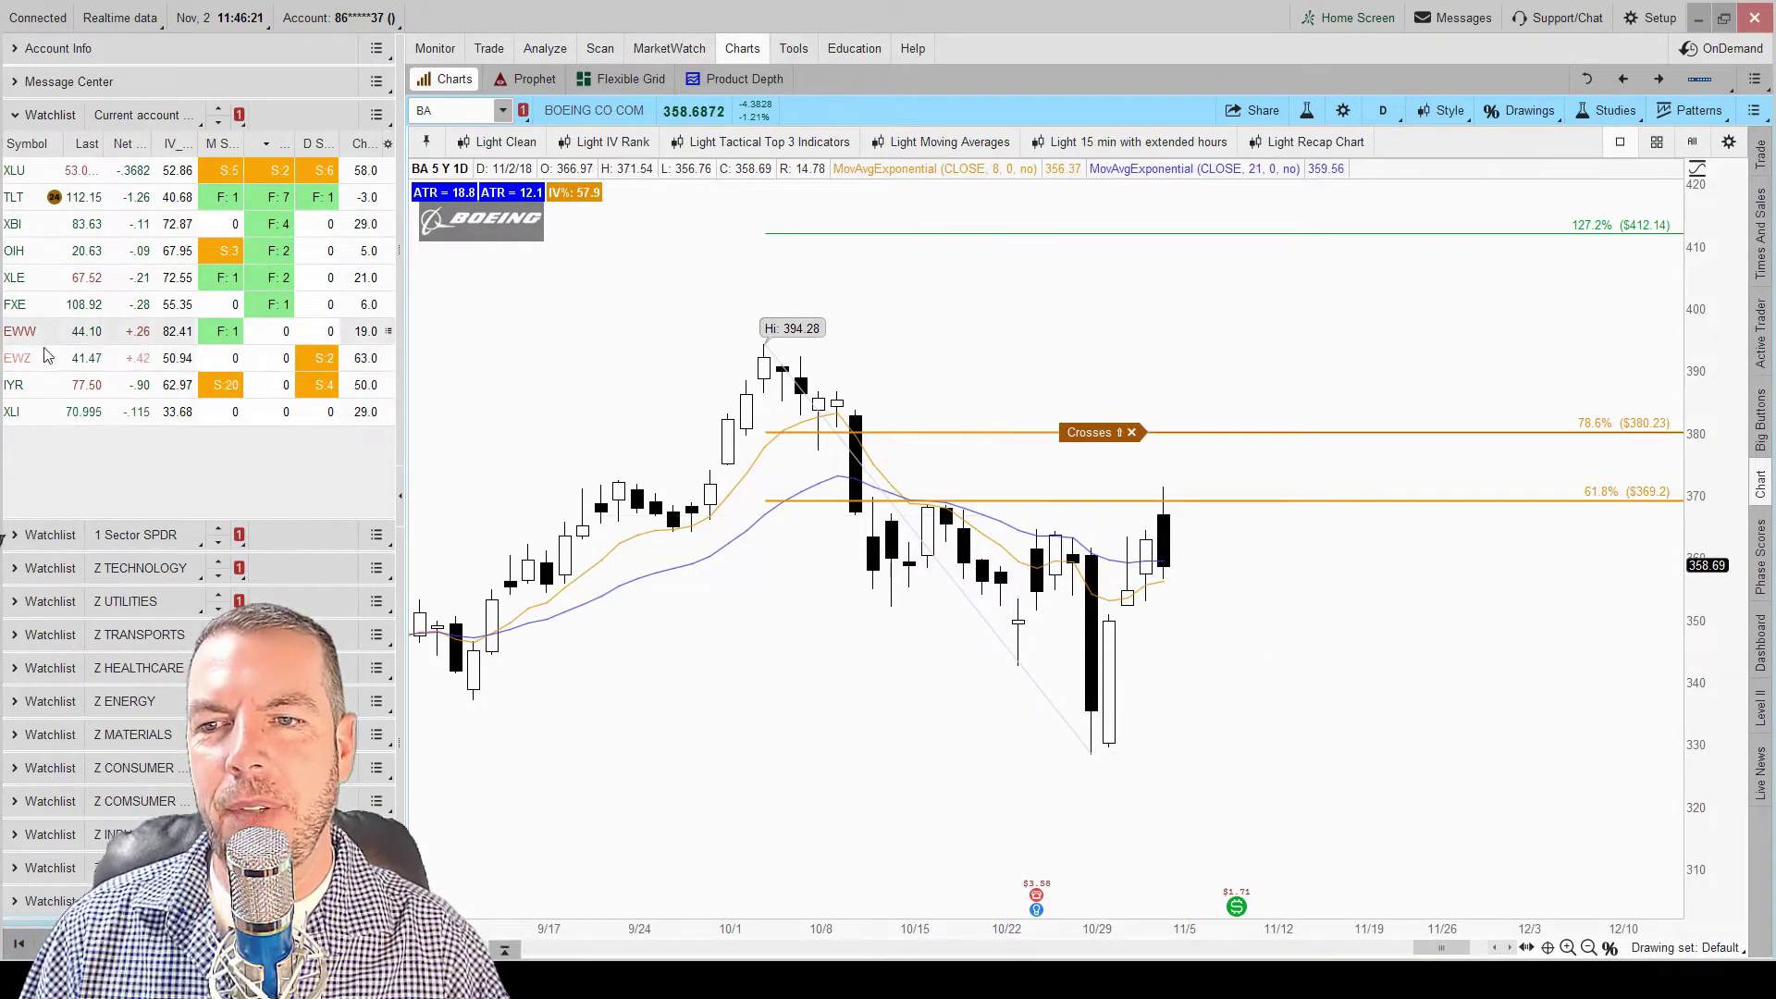
Pick the Personal '1 Favorites' watchlist and chart AMZN, zoomed out to show its 2050.5 high.
{"action": "left_click", "coordinate": [139, 116]}
{"action": "mouse_move", "coordinate": [130, 242]}
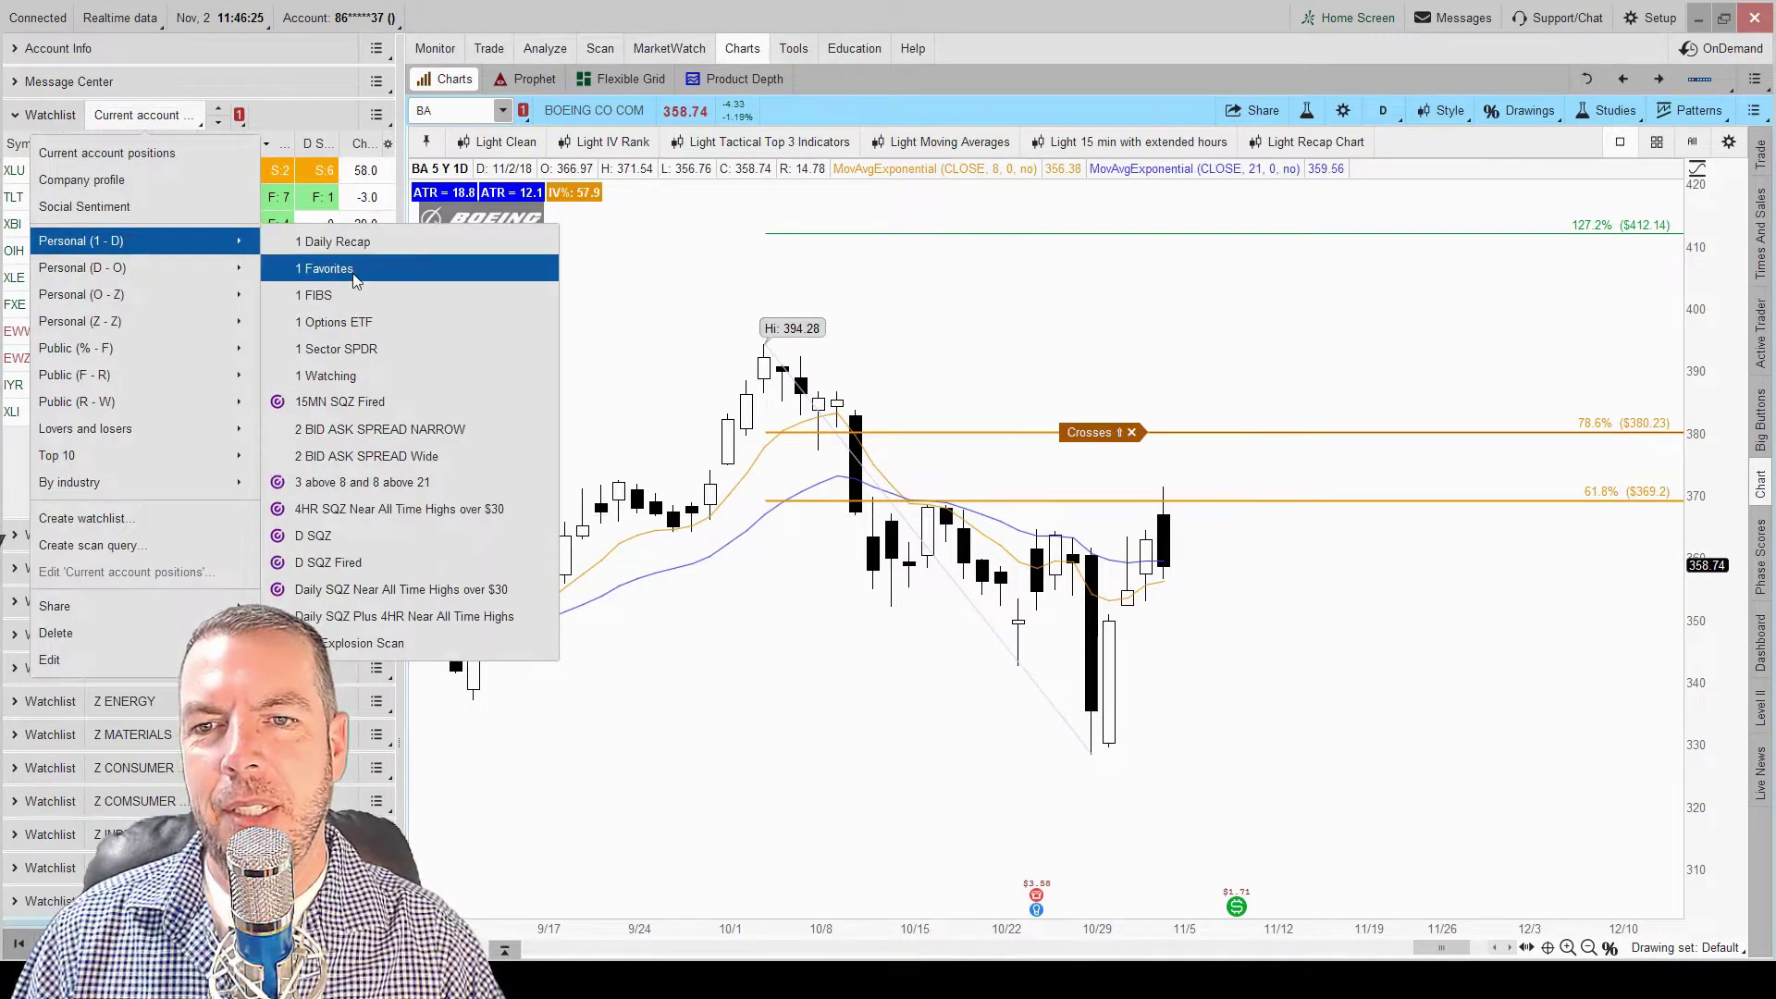
{"action": "left_click", "coordinate": [629, 267]}
{"action": "left_click", "coordinate": [115, 331]}
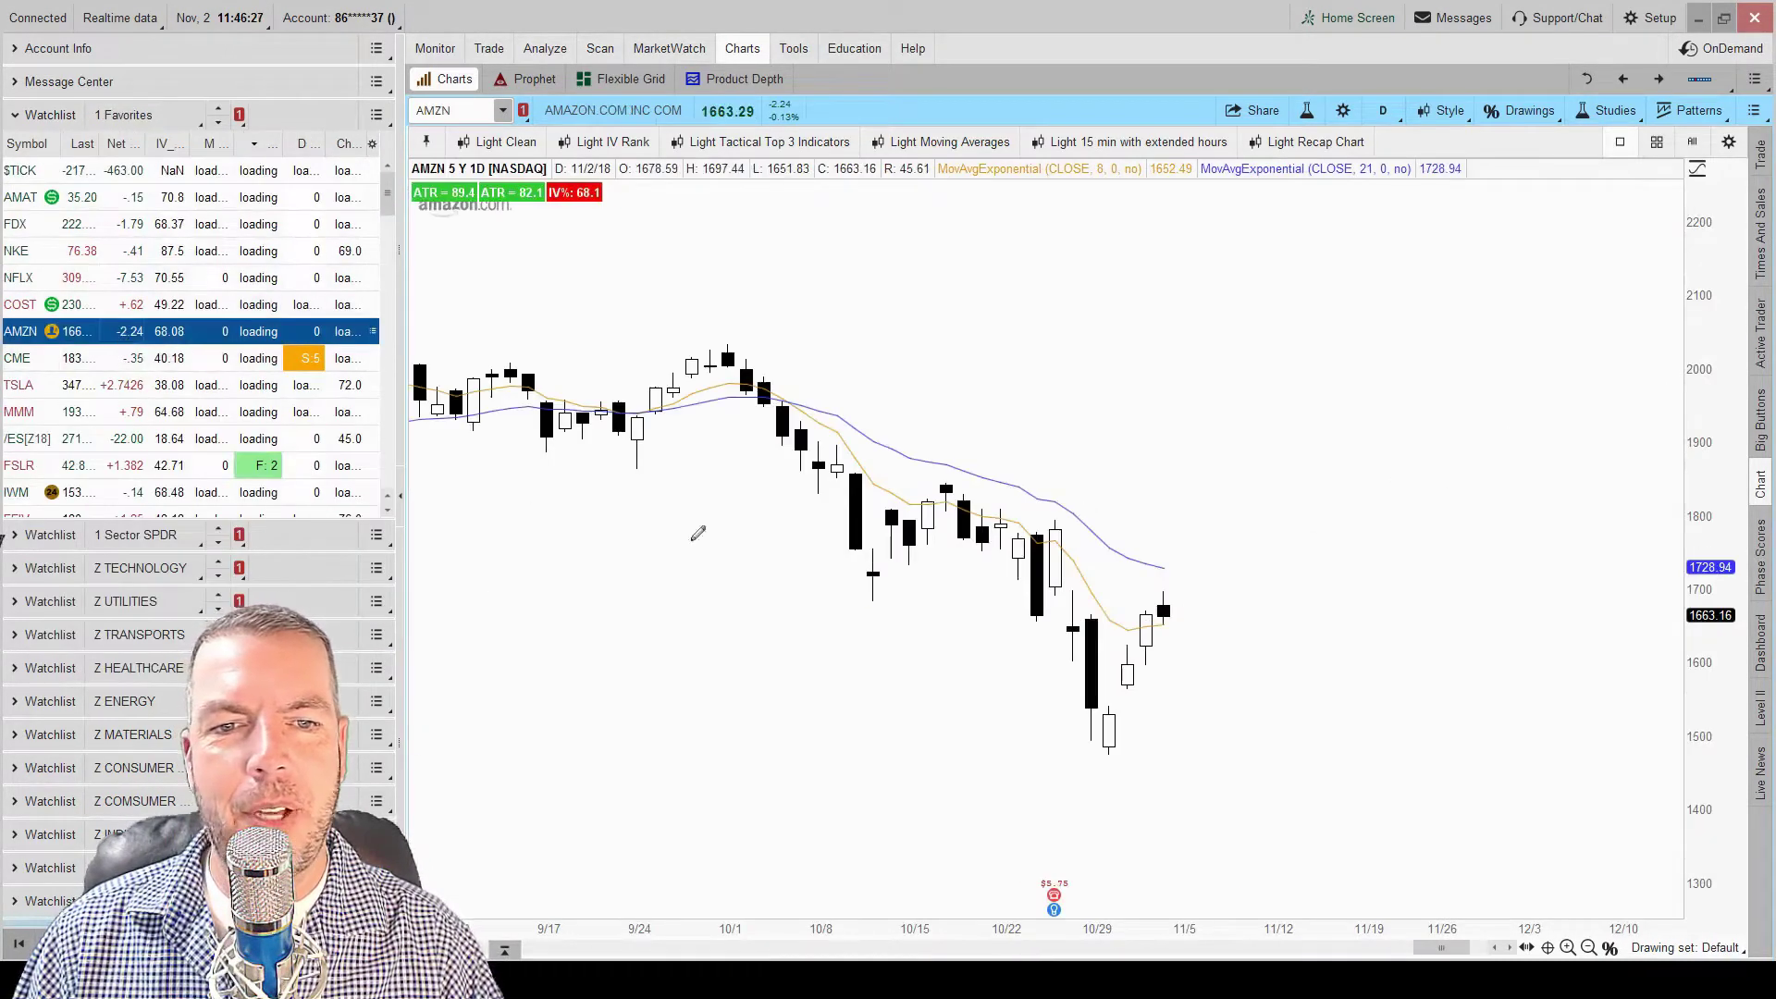
{"action": "scroll", "coordinate": [961, 604], "scroll_direction": "down", "scroll_amount": 5}
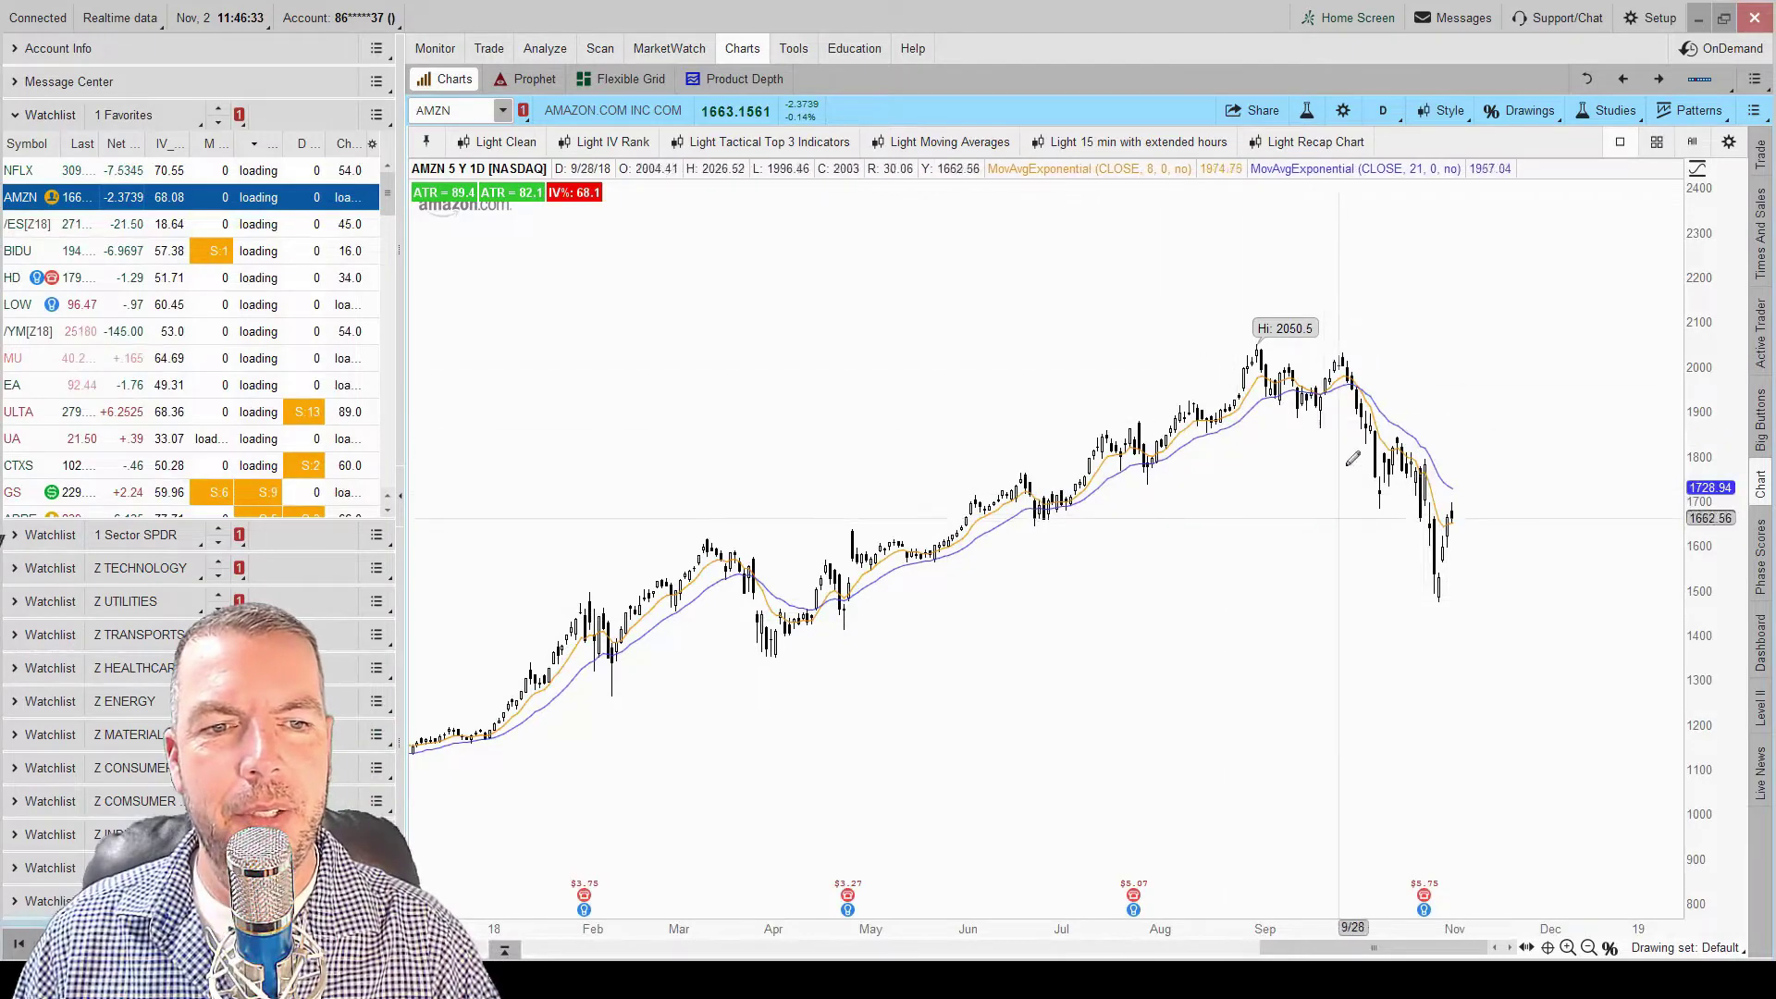
{"action": "scroll", "coordinate": [185, 333], "scroll_direction": "down", "scroll_amount": 4}
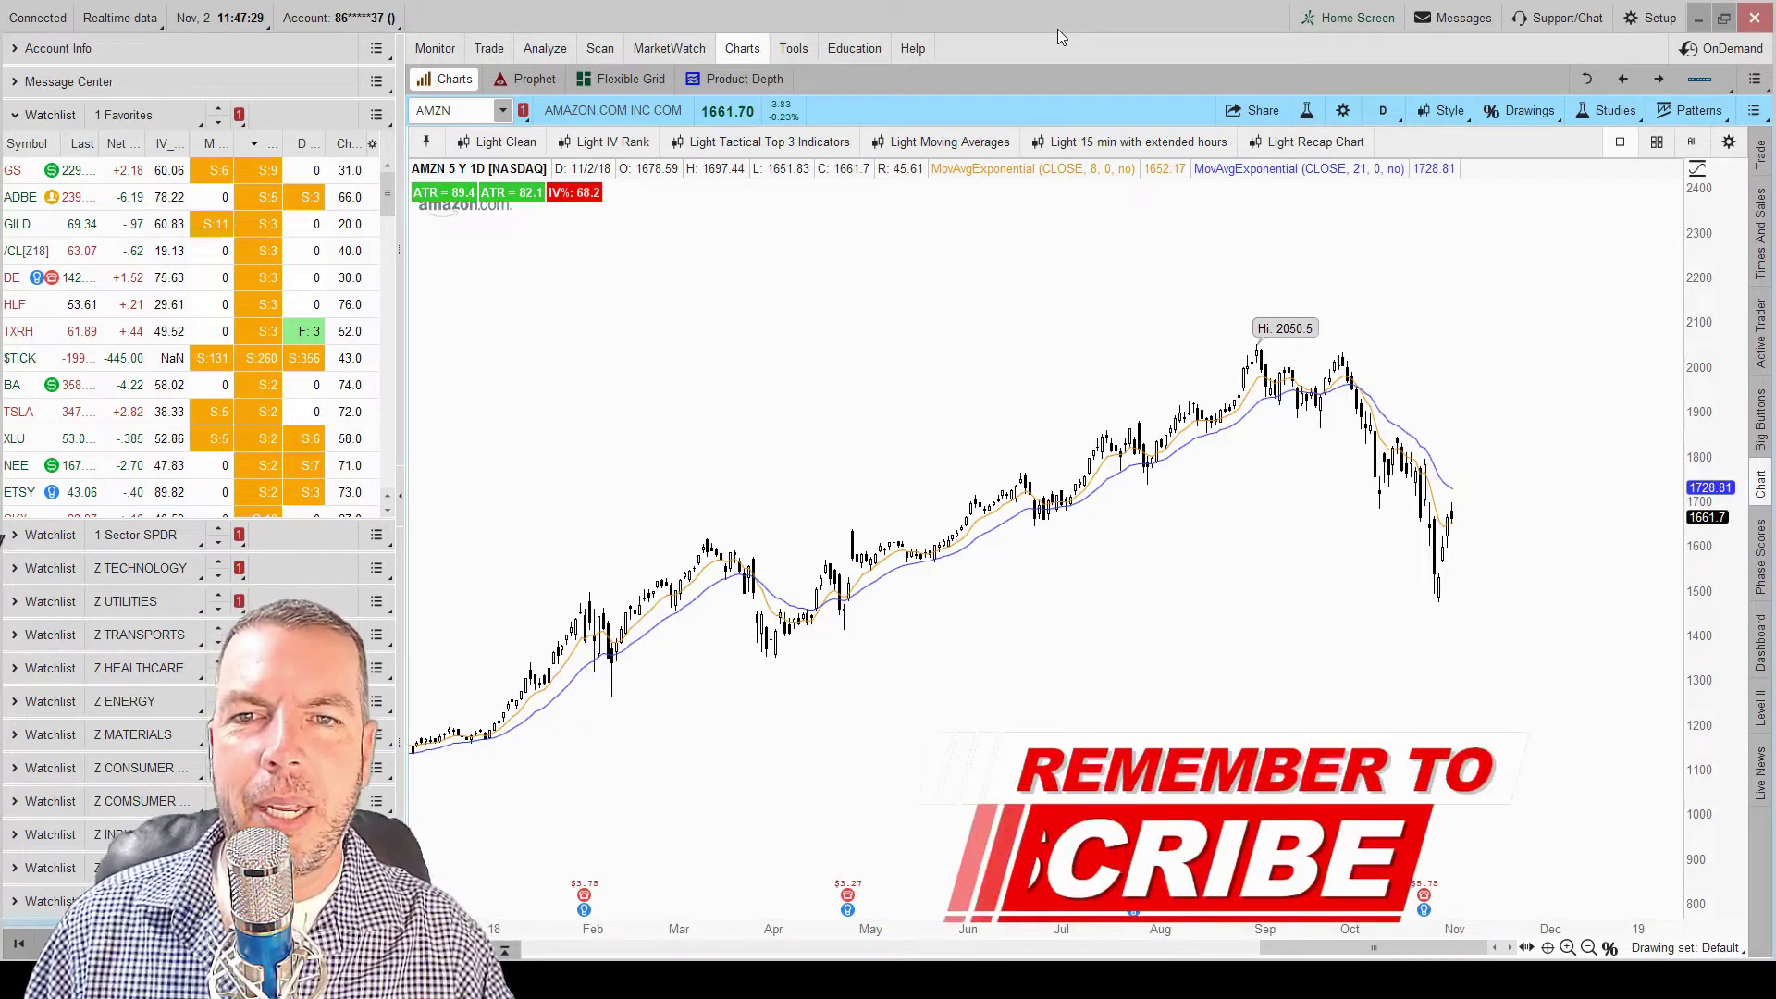
Open Activity and Positions and bring up actions for the 10/31 EWW iron condor order.
{"action": "left_click", "coordinate": [435, 49]}
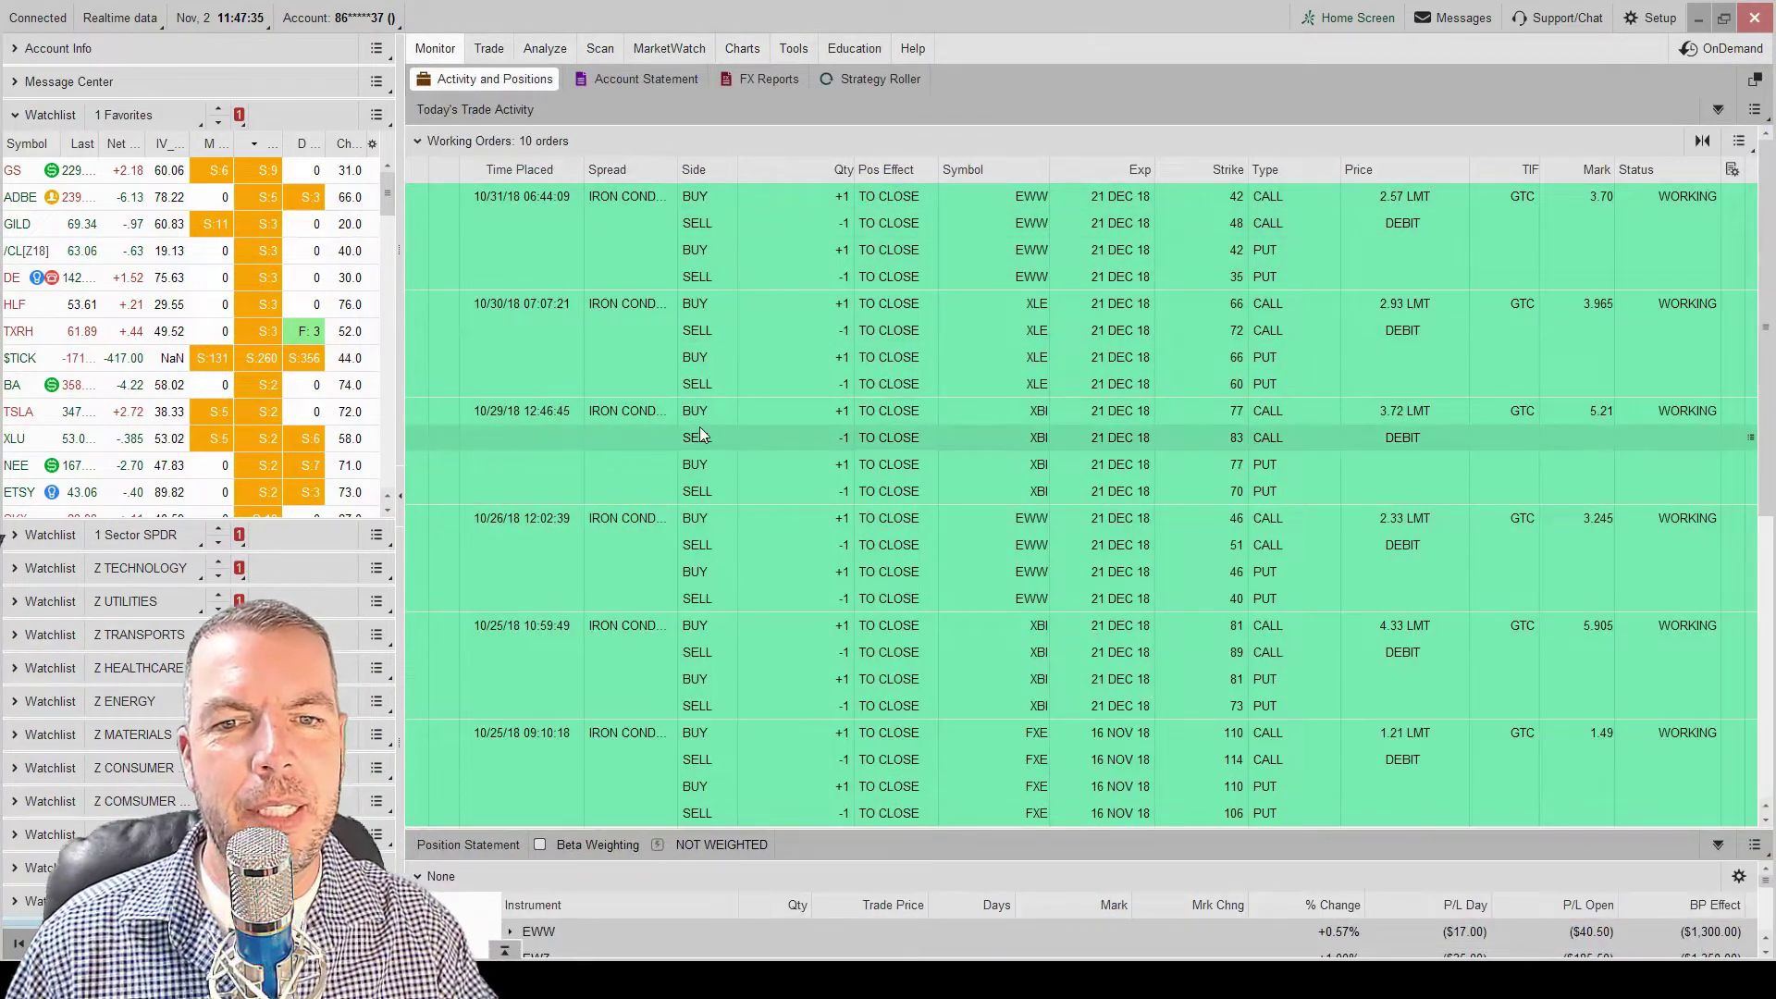
{"action": "scroll", "coordinate": [701, 435], "scroll_direction": "down", "scroll_amount": 3}
{"action": "scroll", "coordinate": [722, 428], "scroll_direction": "up", "scroll_amount": 3}
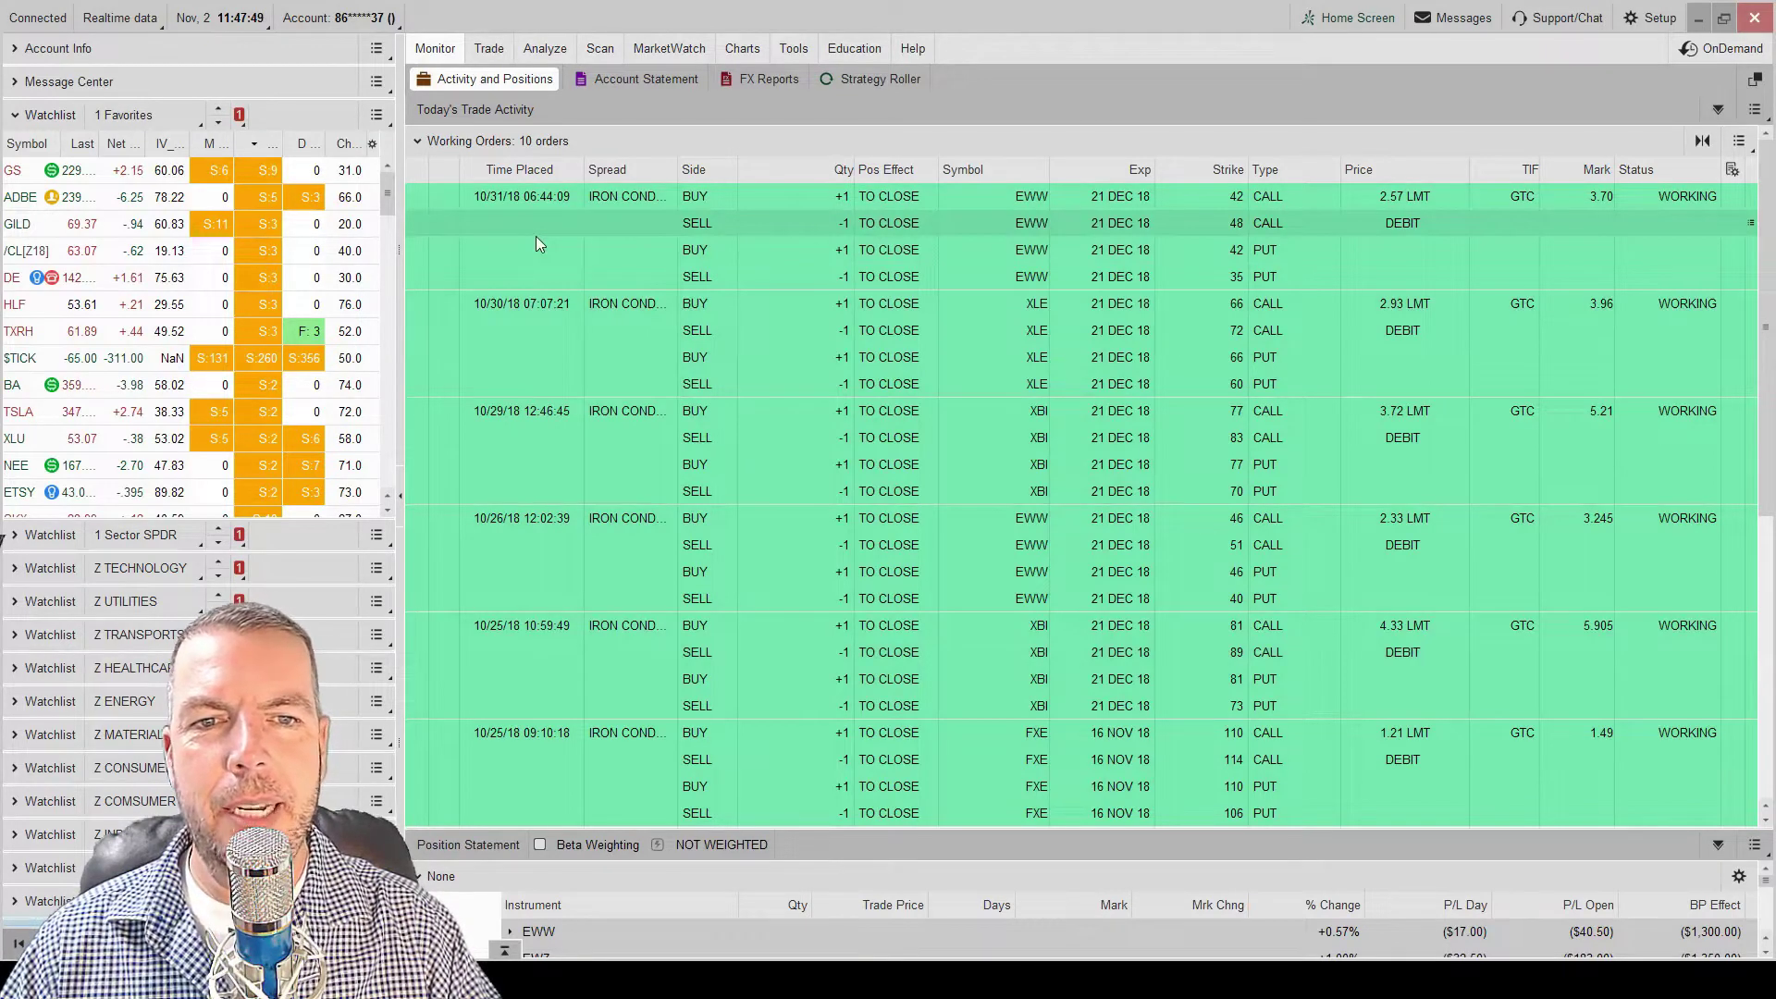
{"action": "right_click", "coordinate": [510, 259]}
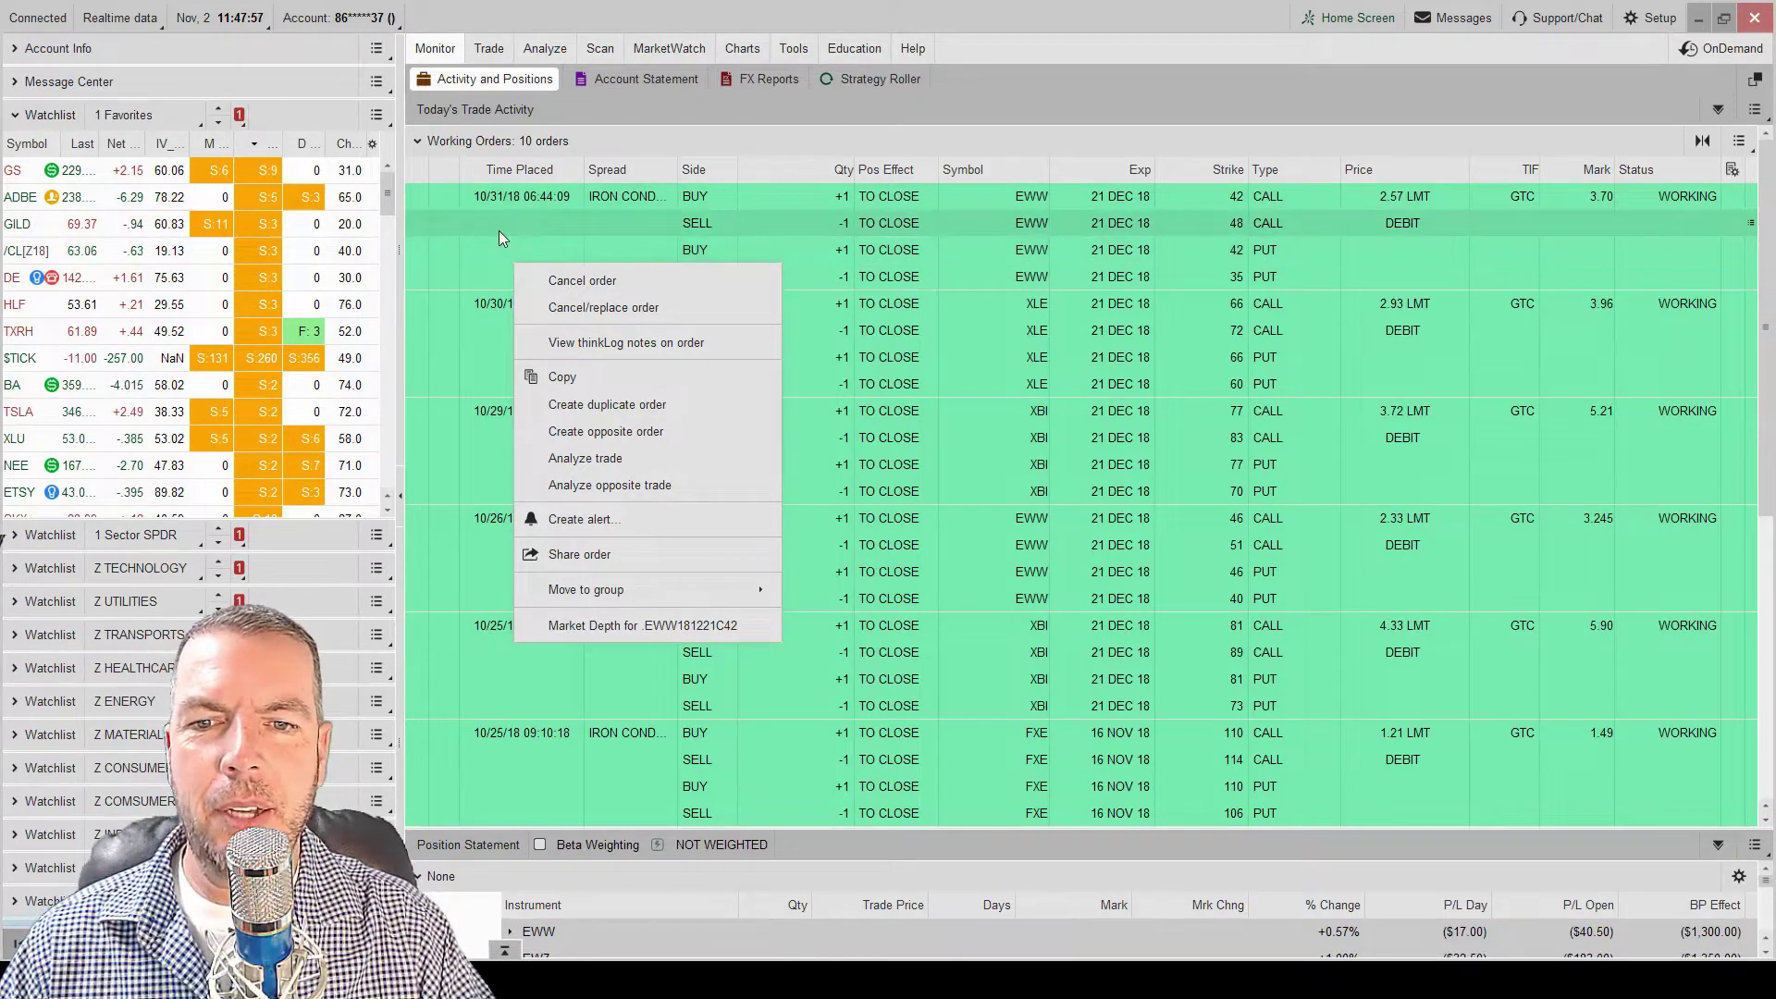
{"action": "left_click", "coordinate": [650, 519]}
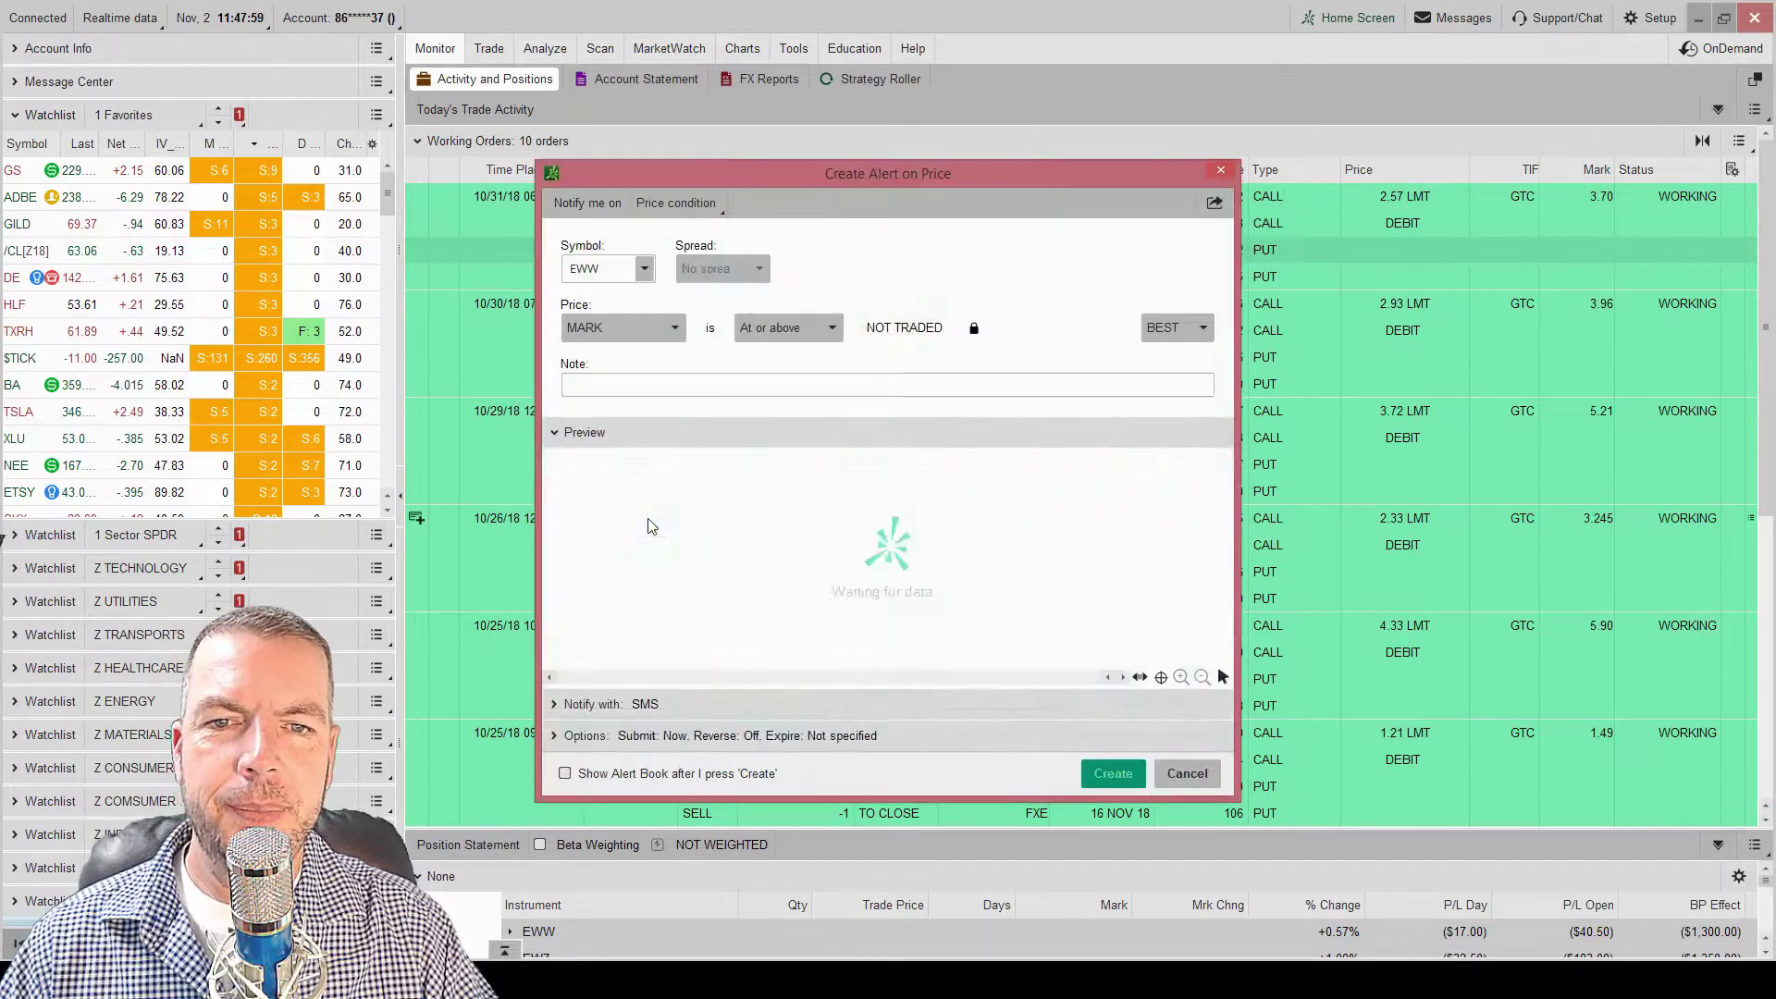
{"action": "left_click_drag", "start_coordinate": [833, 170], "coordinate": [402, 124]}
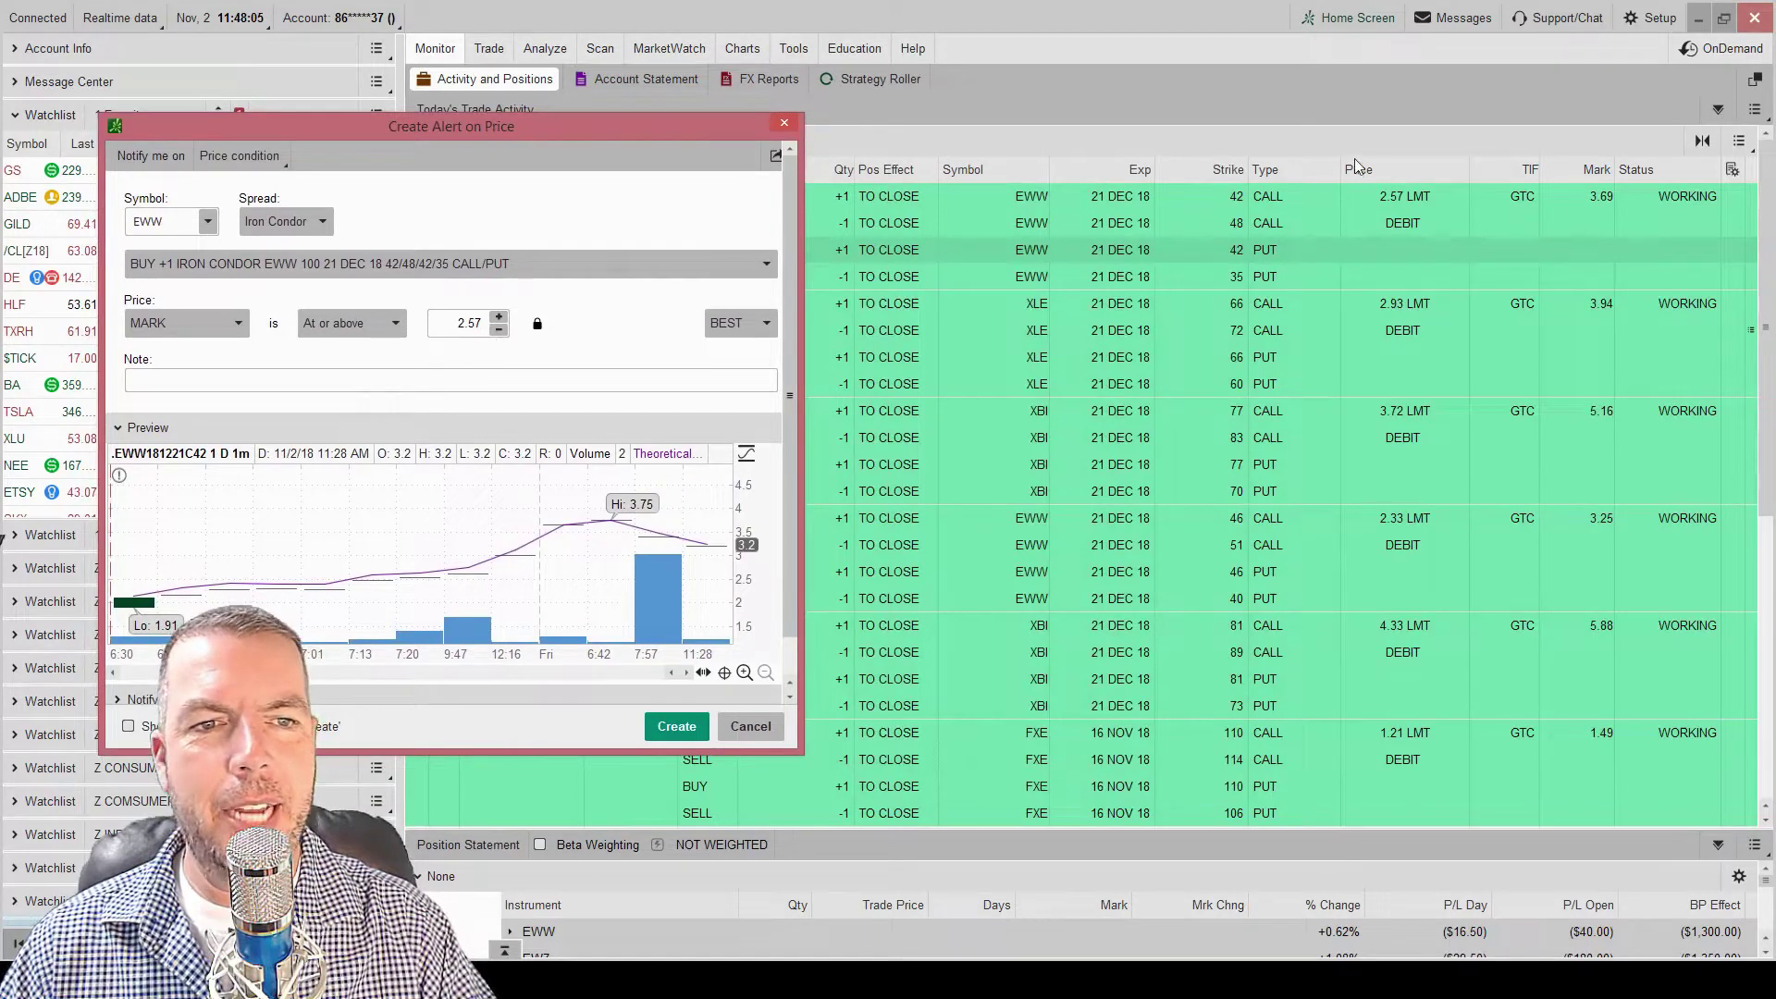
{"action": "mouse_move", "coordinate": [1432, 166]}
{"action": "left_mouse_down"}
{"action": "mouse_move", "coordinate": [1401, 164]}
{"action": "mouse_move", "coordinate": [1439, 254]}
{"action": "mouse_move", "coordinate": [1429, 166]}
{"action": "left_mouse_up"}
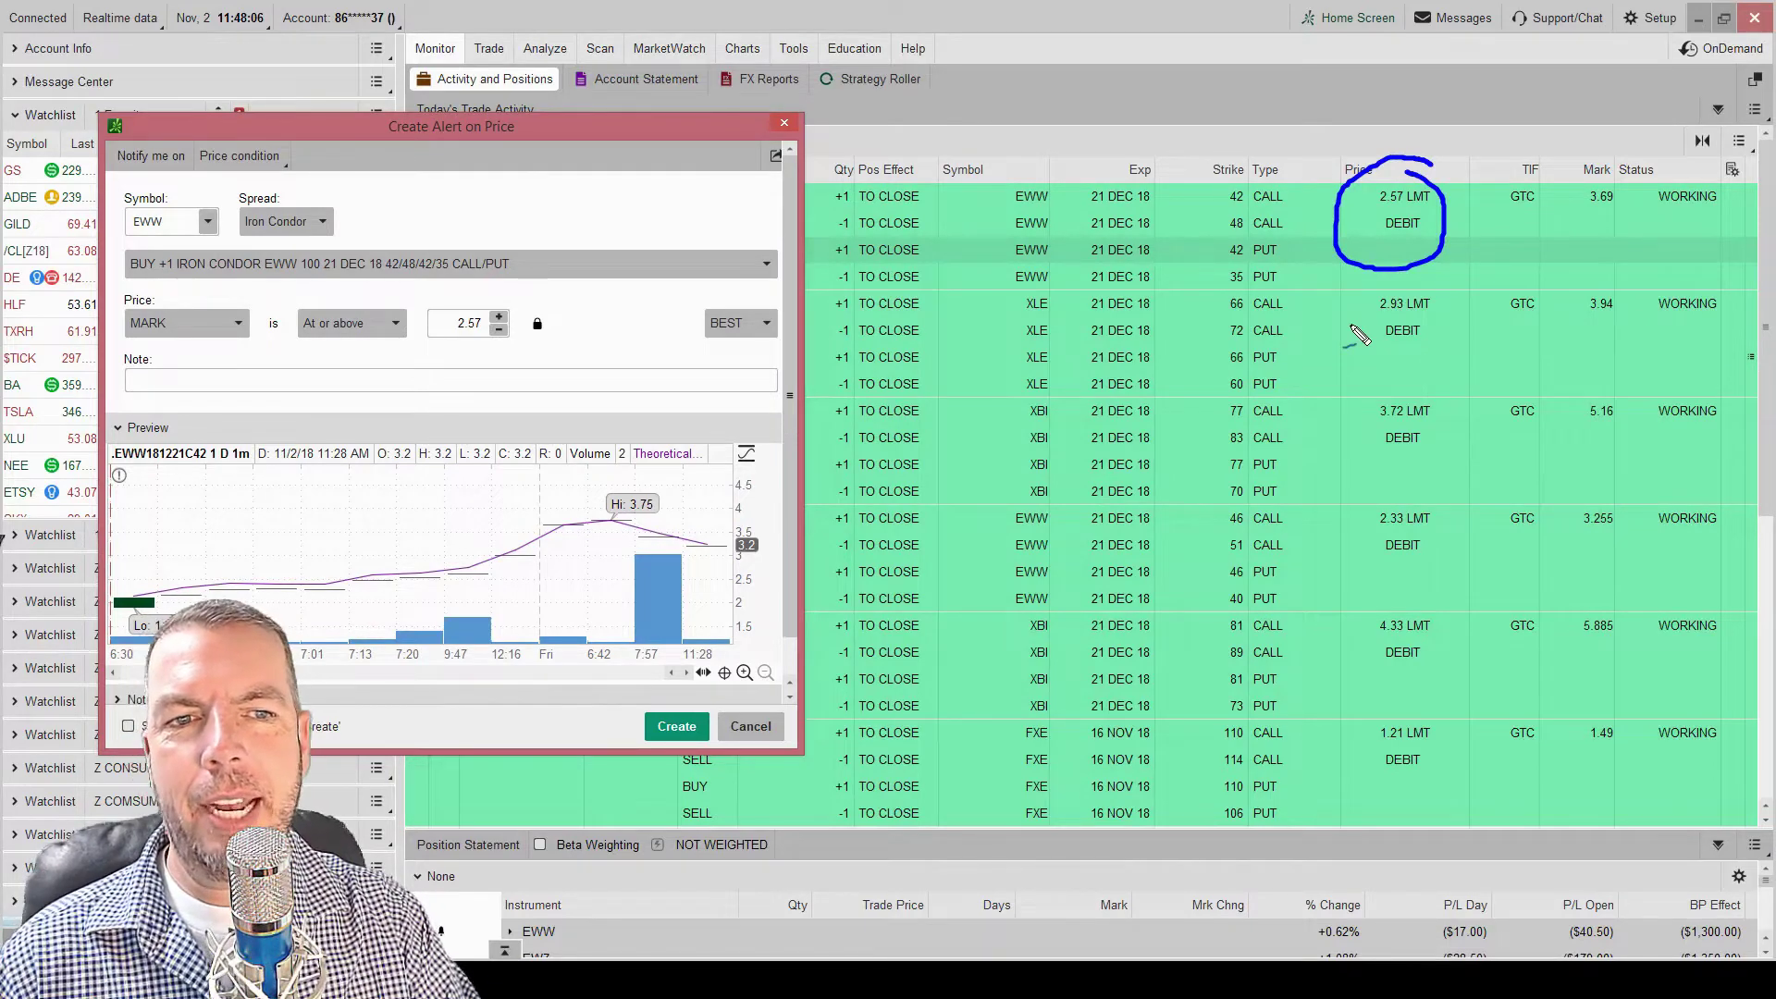
{"action": "key", "text": "Escape"}
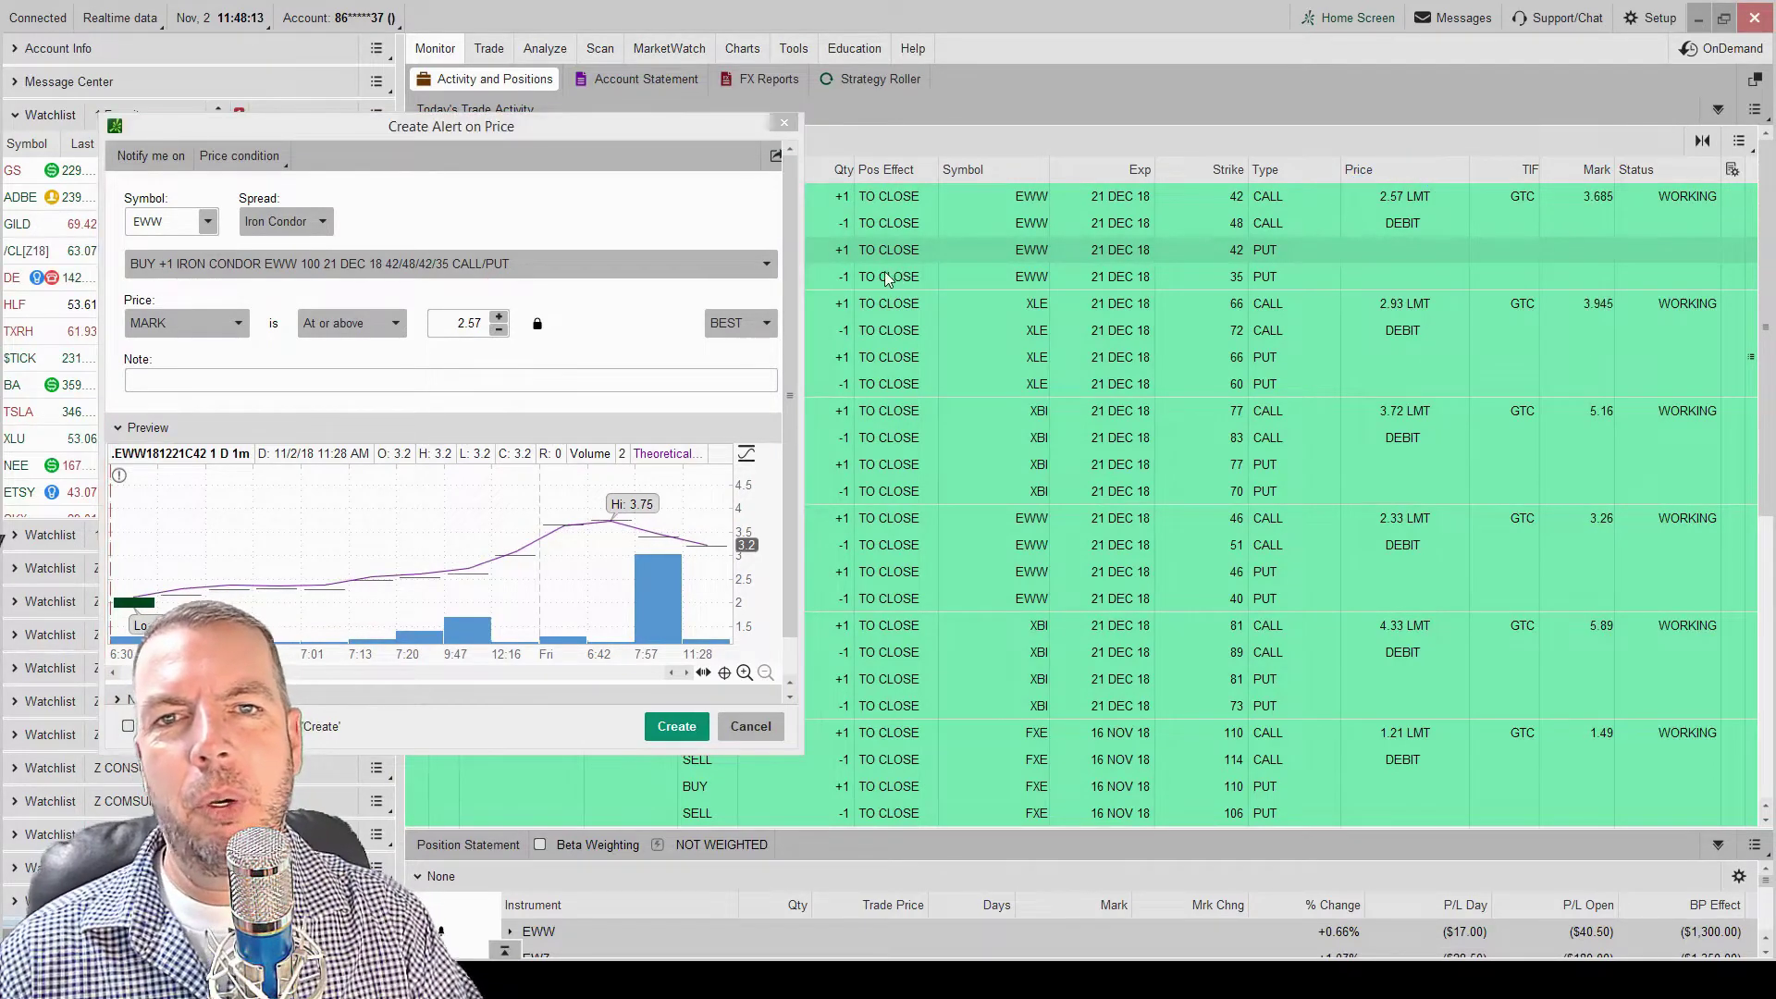
{"action": "double_click", "coordinate": [500, 317]}
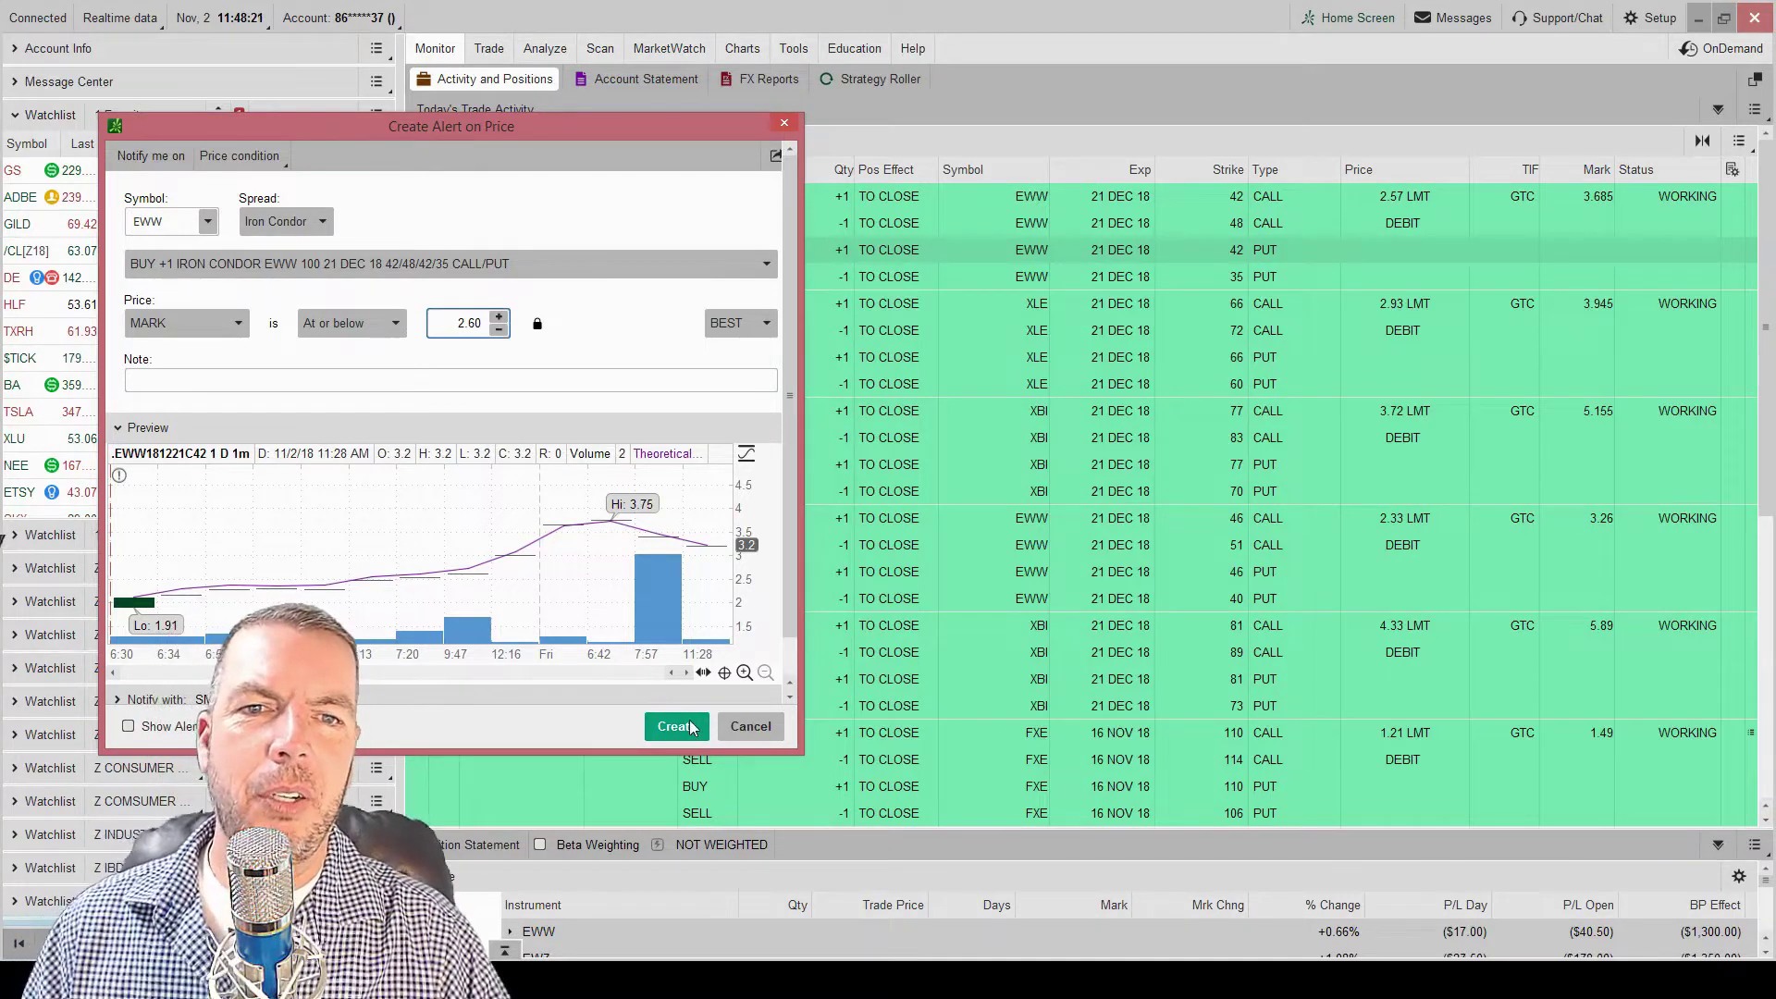
{"action": "left_click", "coordinate": [785, 122]}
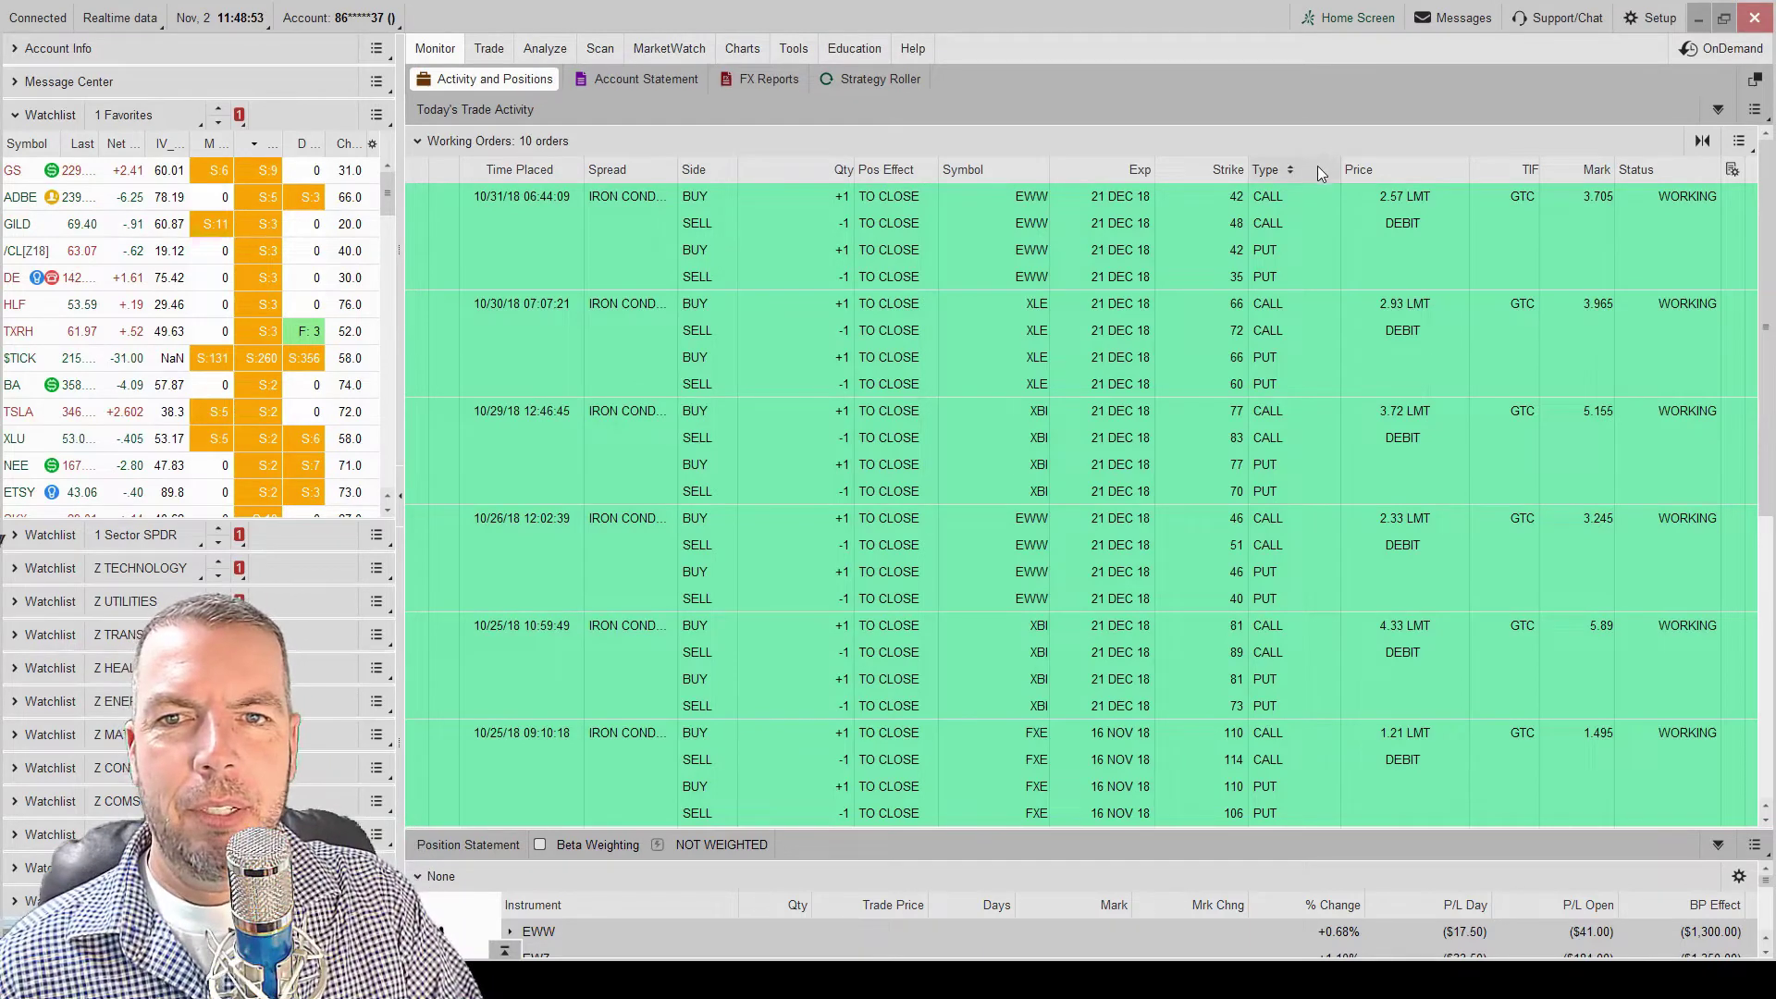
{"action": "left_click", "coordinate": [657, 55]}
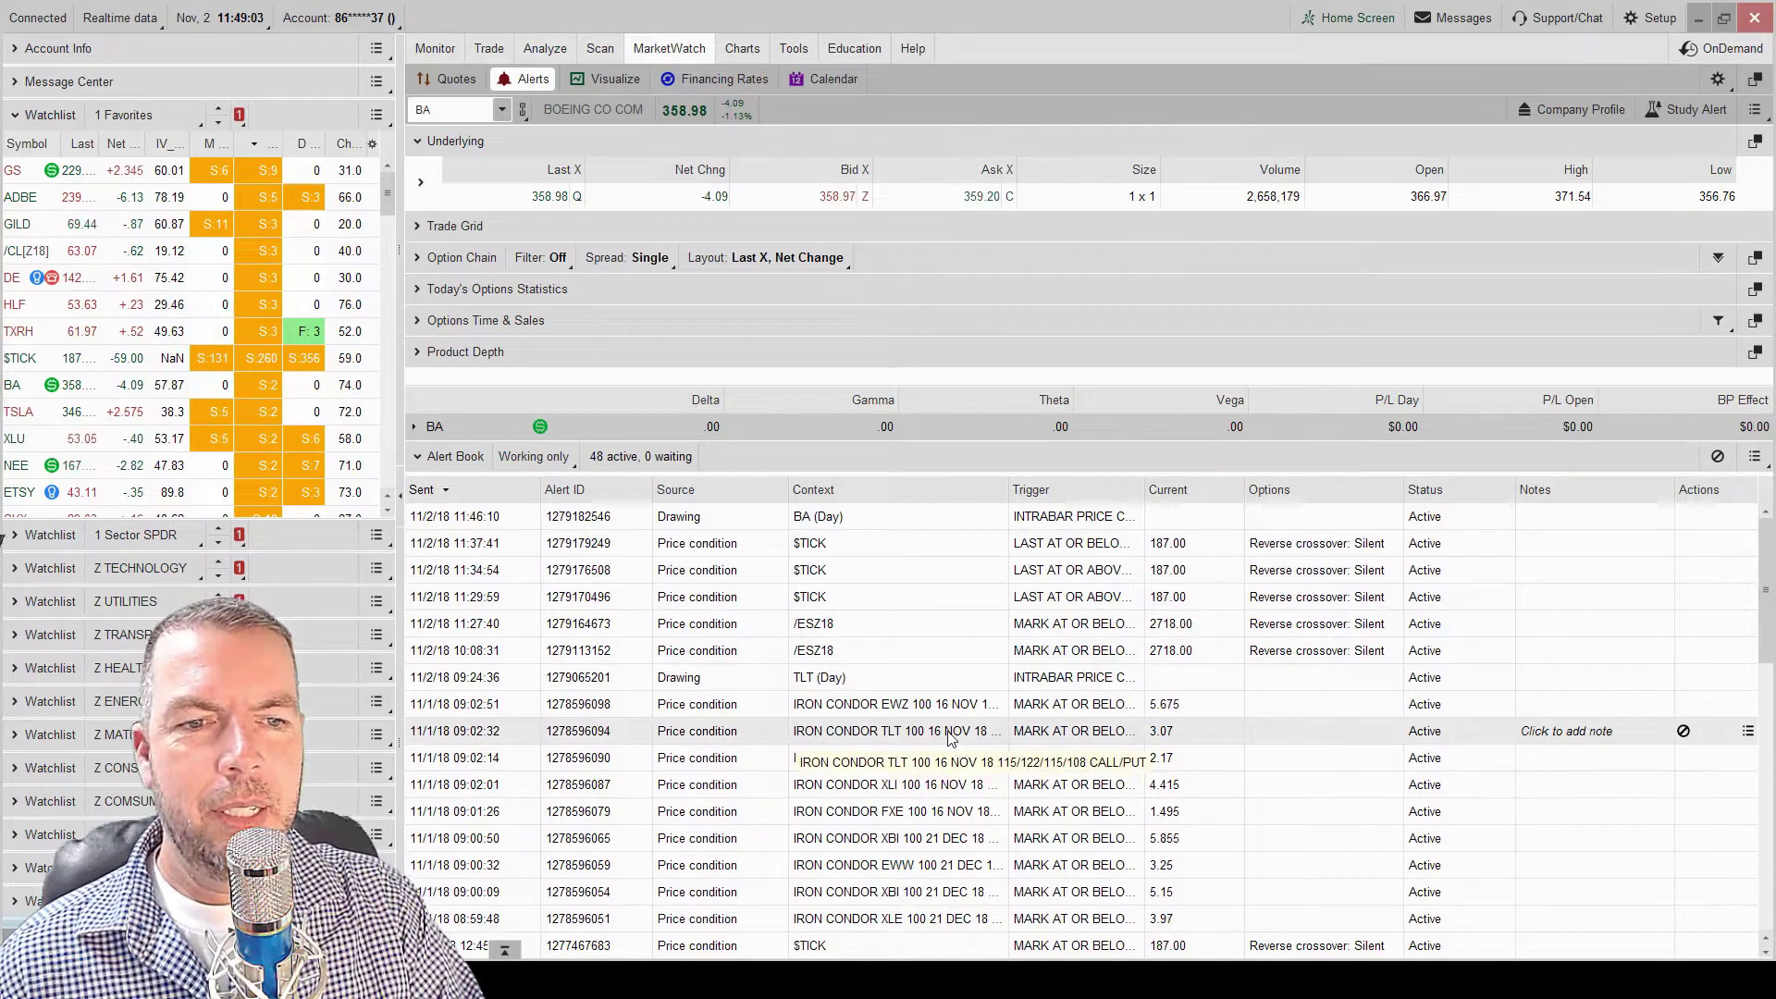
{"action": "left_click", "coordinate": [535, 457]}
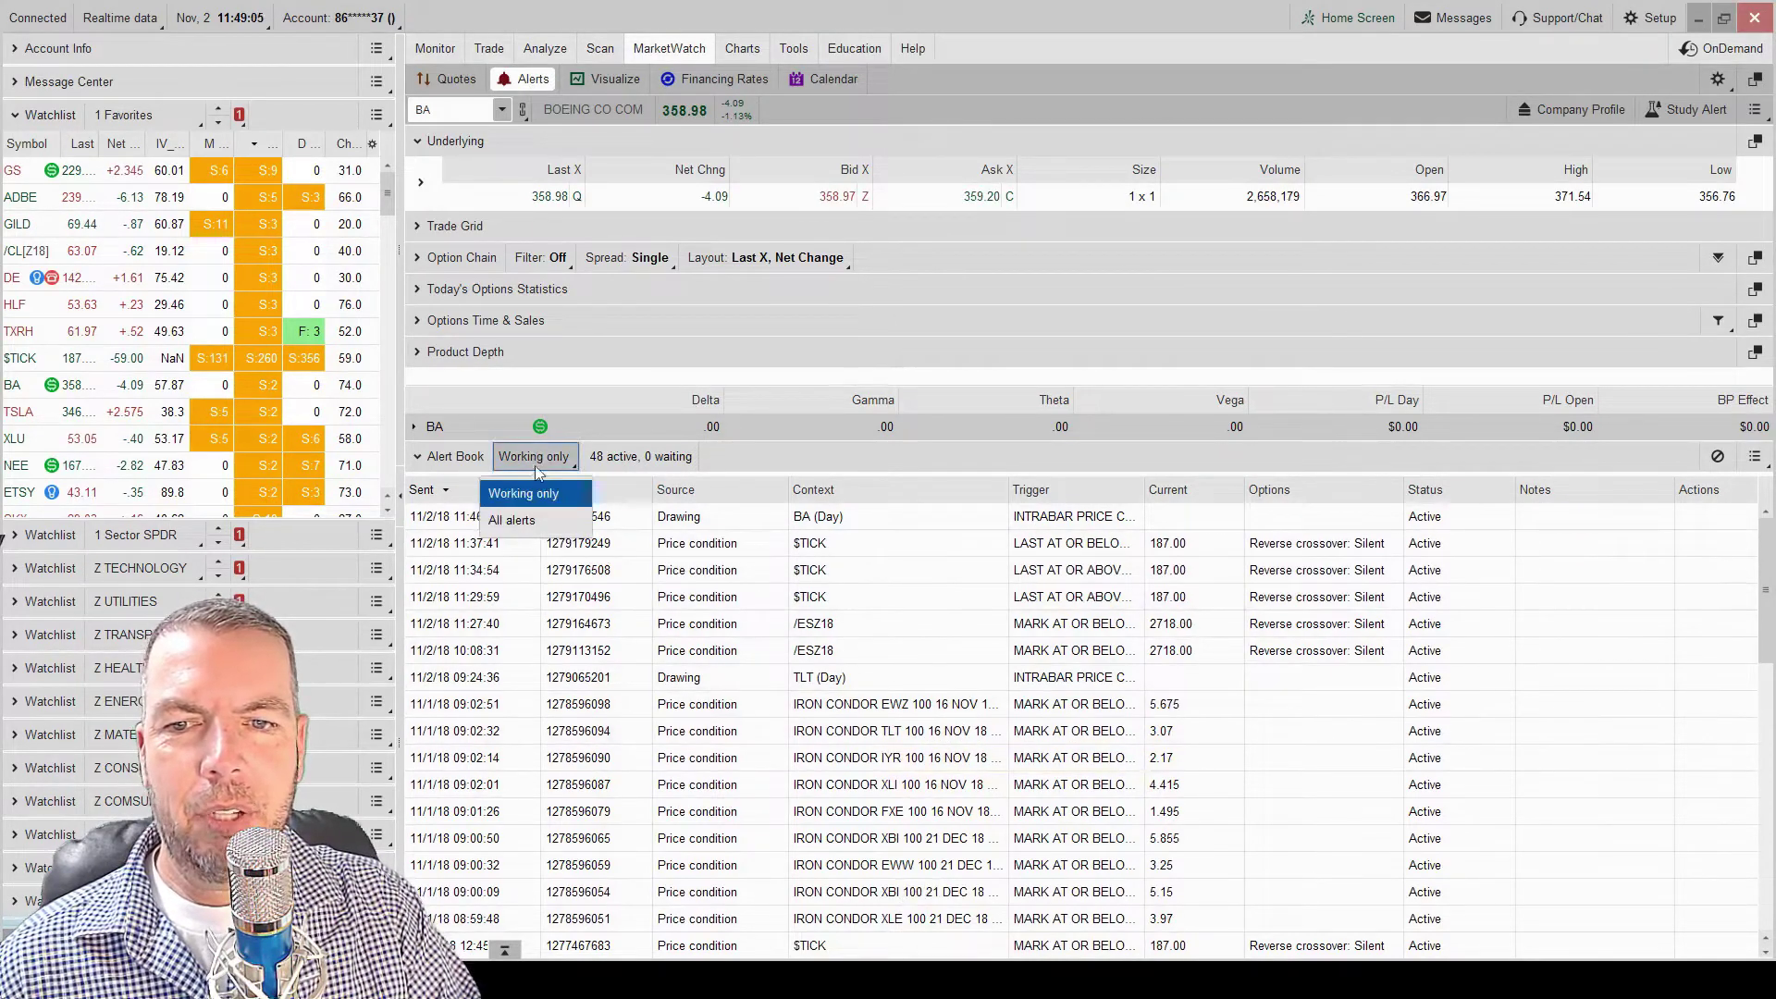
{"action": "left_click", "coordinate": [510, 520]}
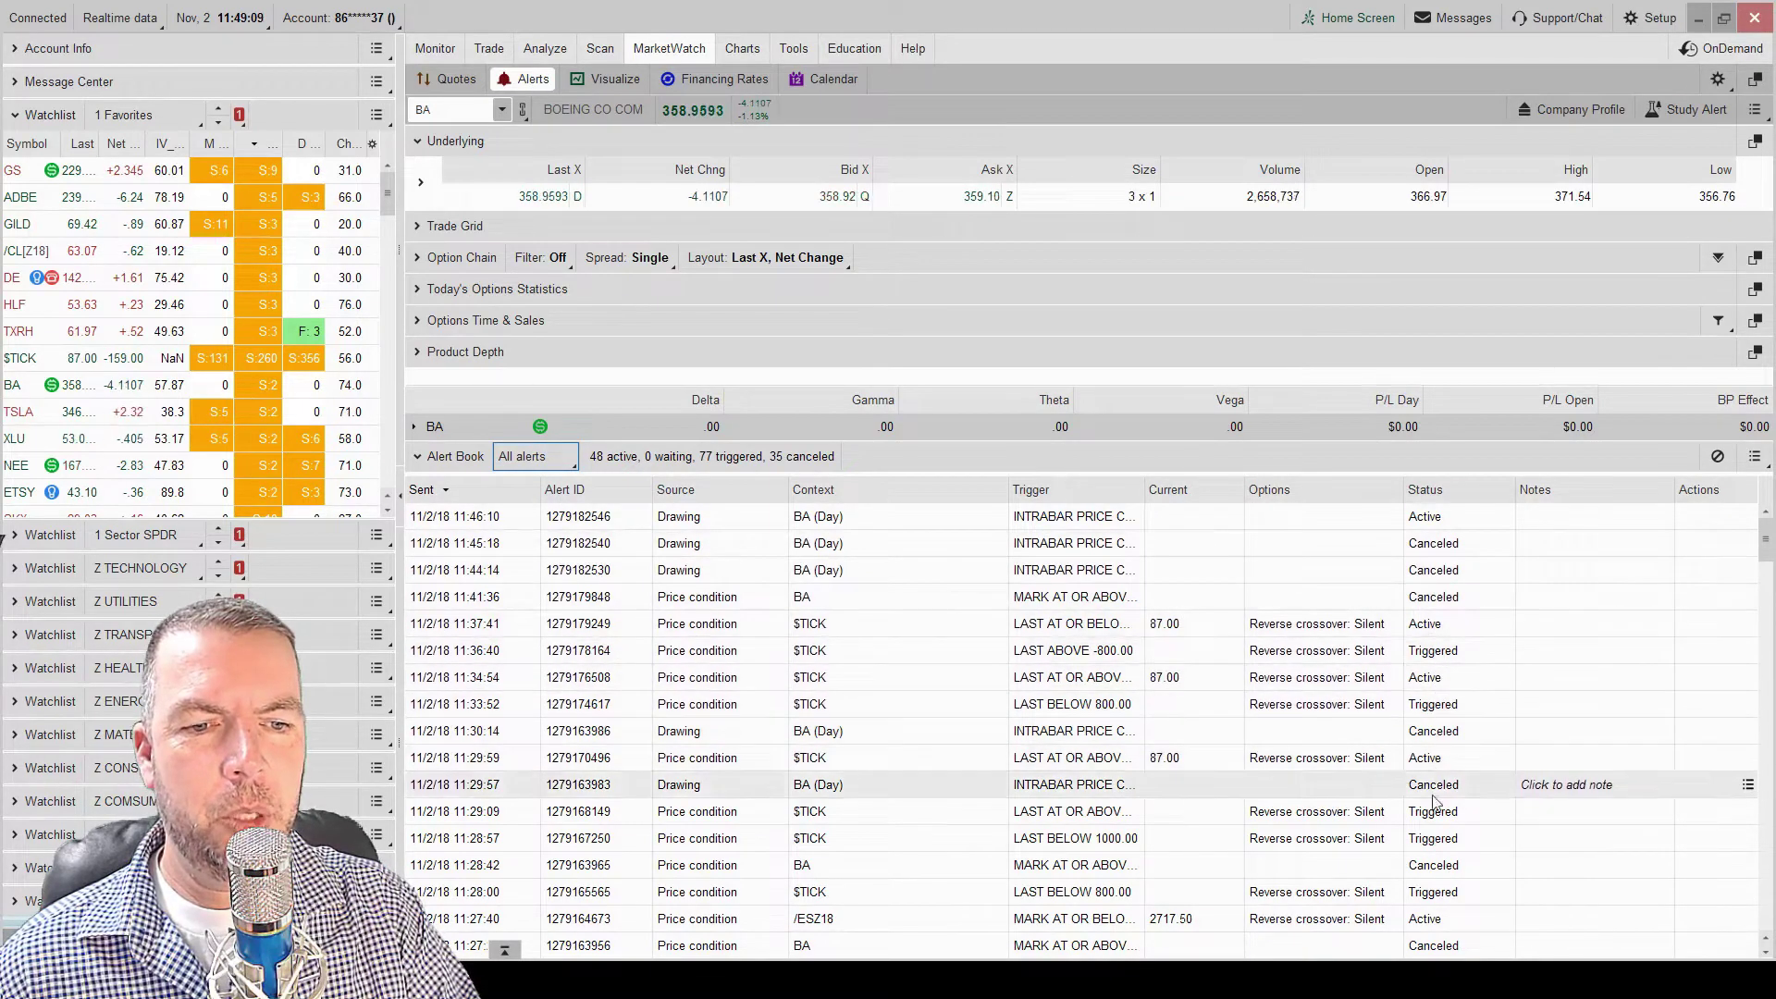
{"action": "mouse_move", "coordinate": [1507, 626]}
{"action": "left_mouse_down"}
{"action": "mouse_move", "coordinate": [1475, 437]}
{"action": "mouse_move", "coordinate": [1387, 842]}
{"action": "mouse_move", "coordinate": [1471, 795]}
{"action": "mouse_move", "coordinate": [1449, 546]}
{"action": "left_mouse_up"}
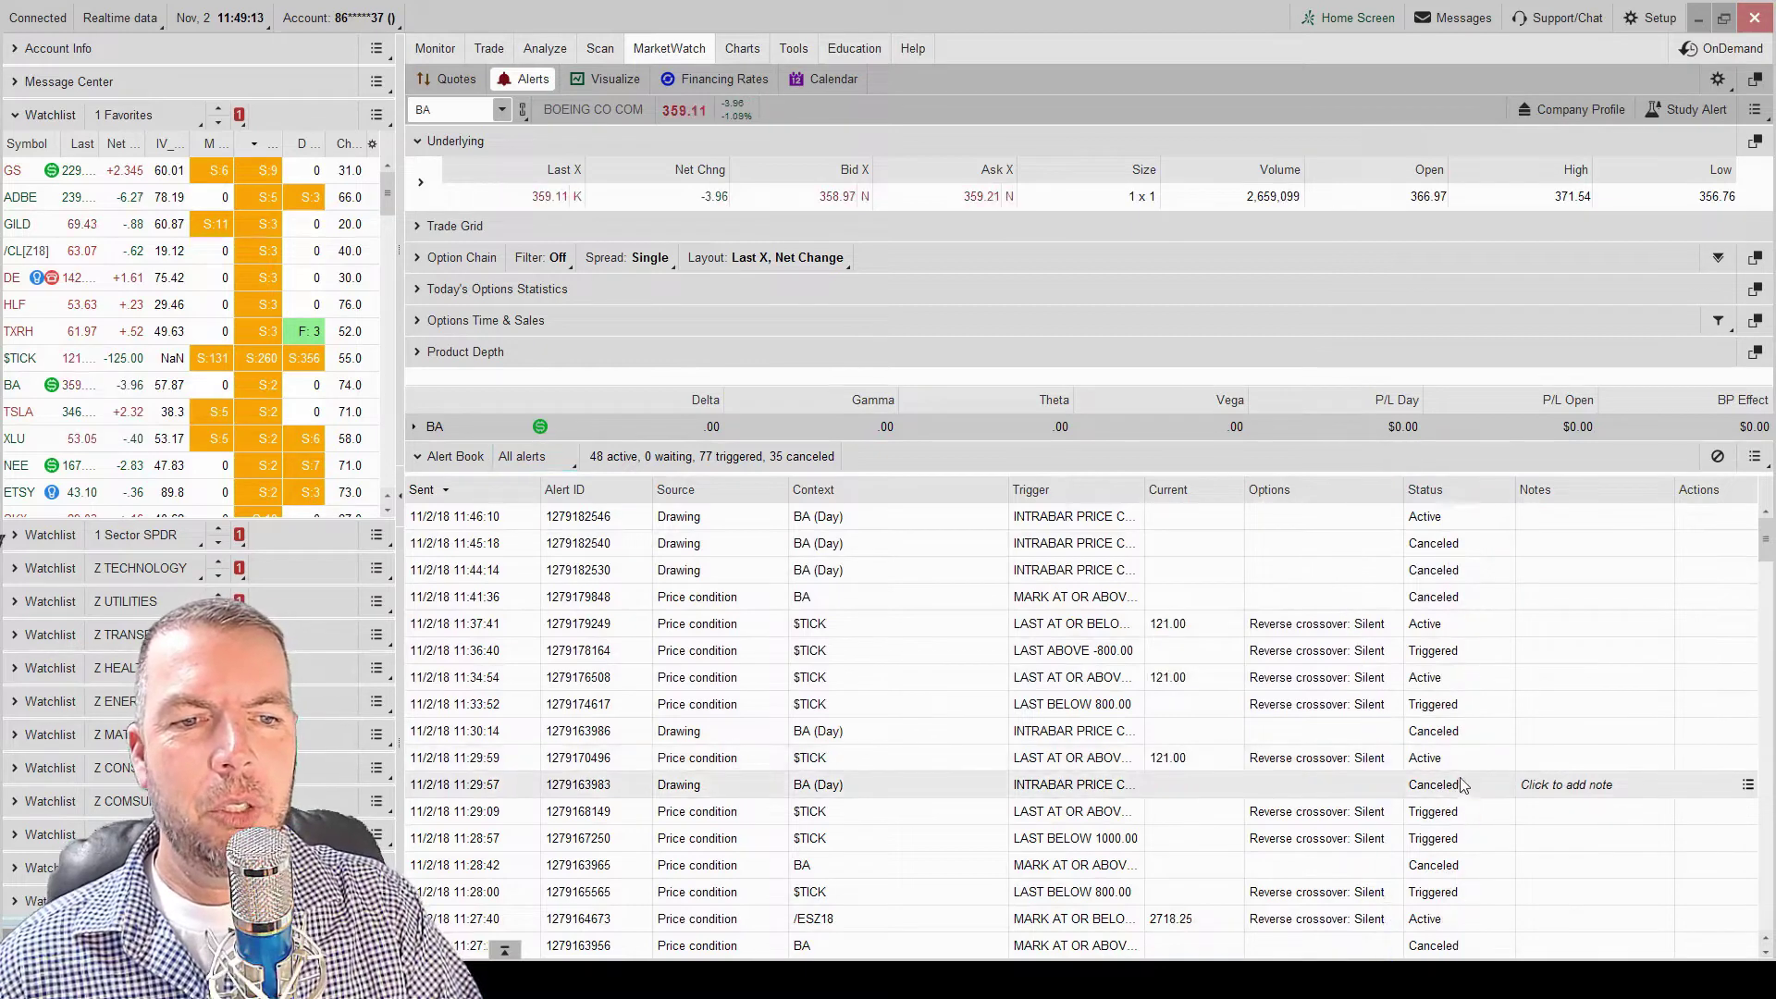
{"action": "key", "text": "Escape"}
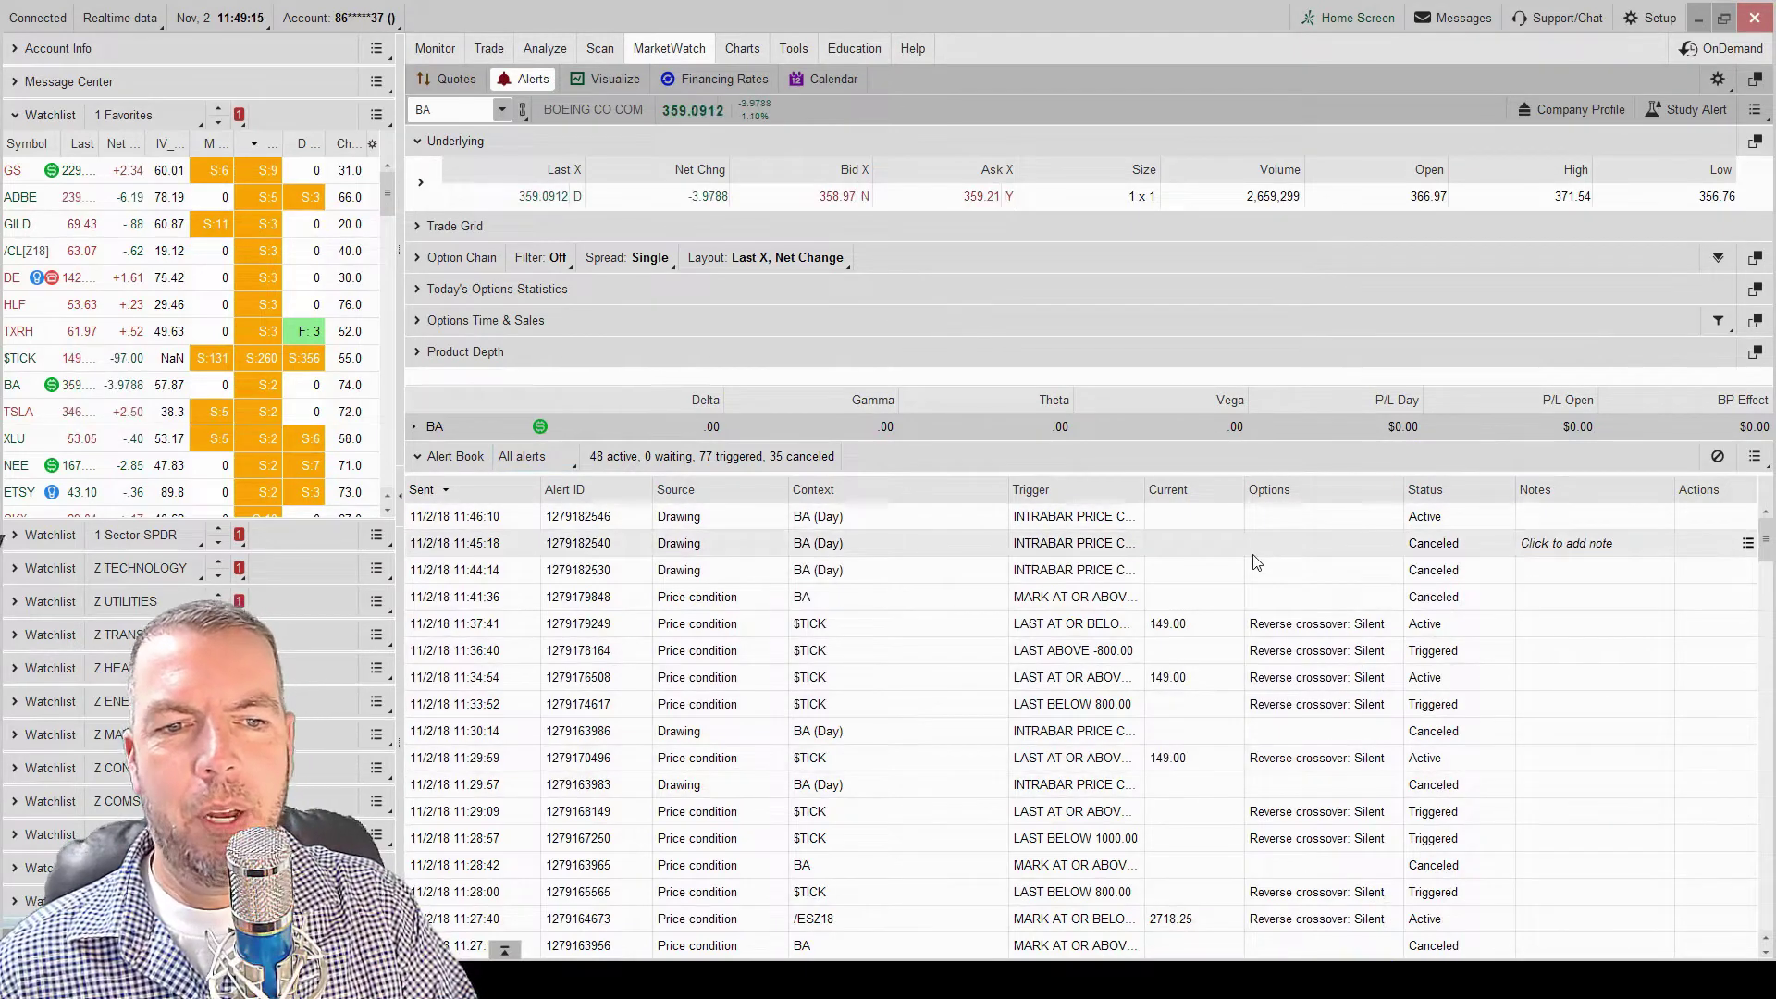
{"action": "left_click", "coordinate": [520, 457]}
{"action": "left_click", "coordinate": [533, 496]}
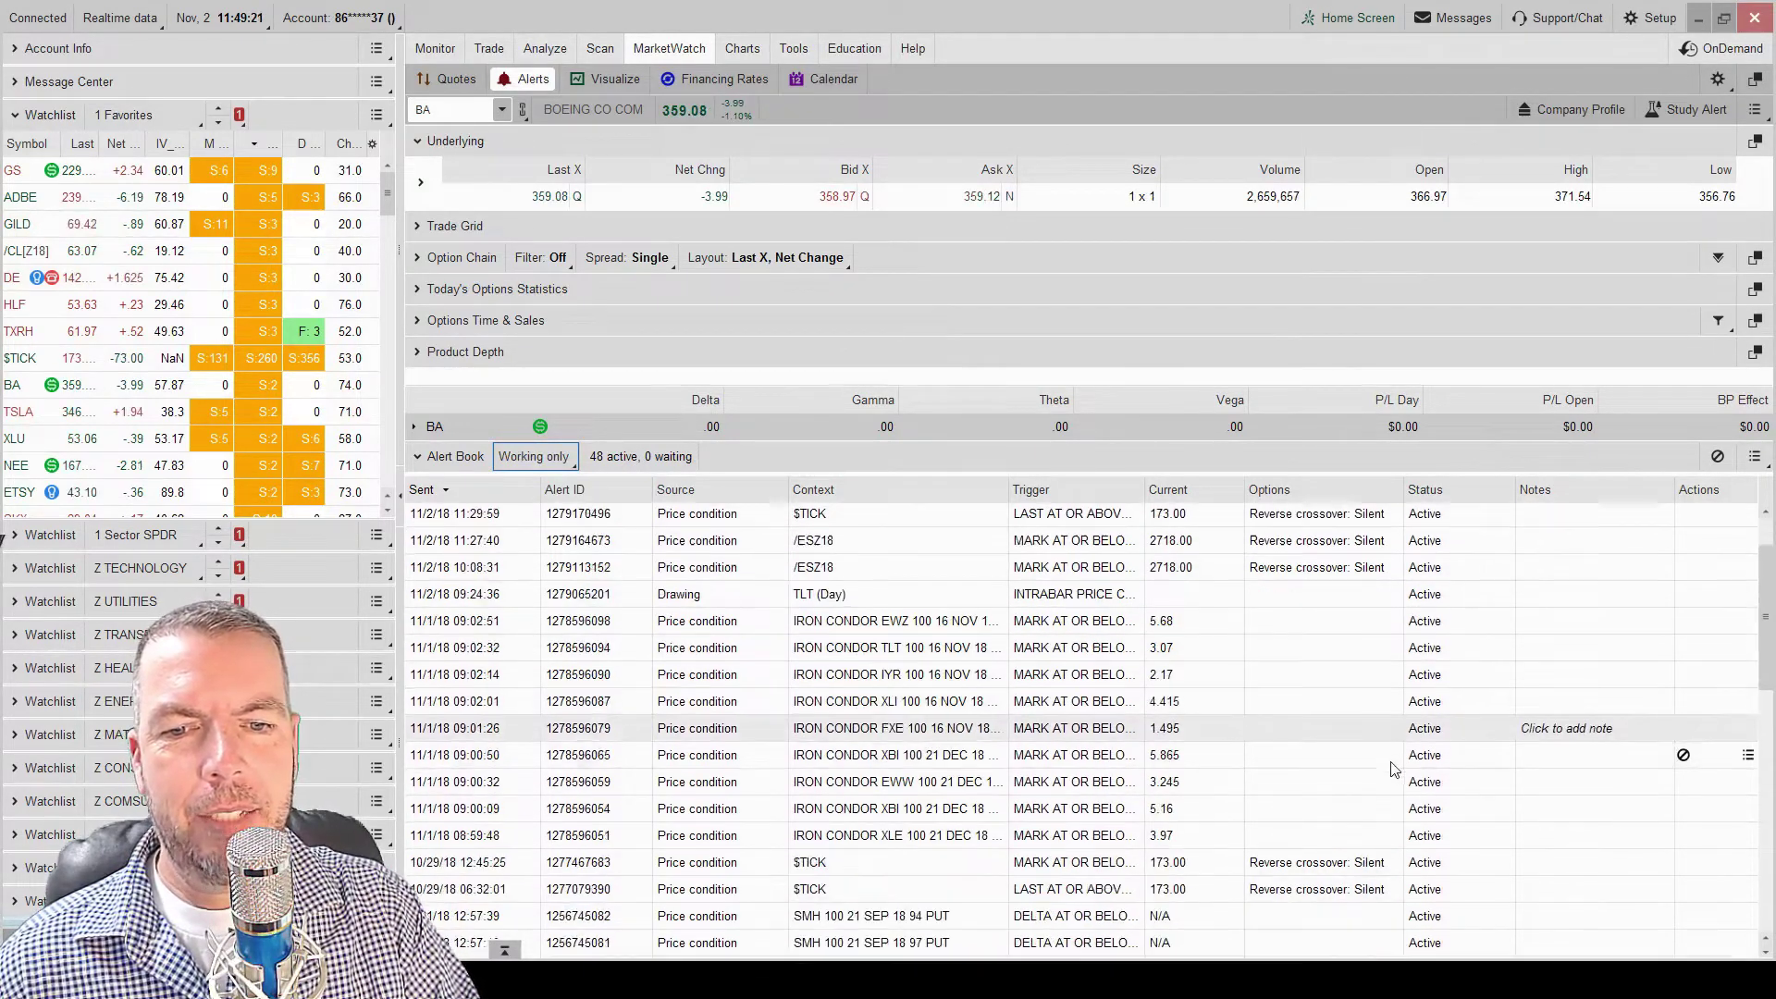
{"action": "scroll", "coordinate": [1406, 779], "scroll_direction": "down", "scroll_amount": 5}
{"action": "scroll", "coordinate": [1391, 778], "scroll_direction": "down", "scroll_amount": 1}
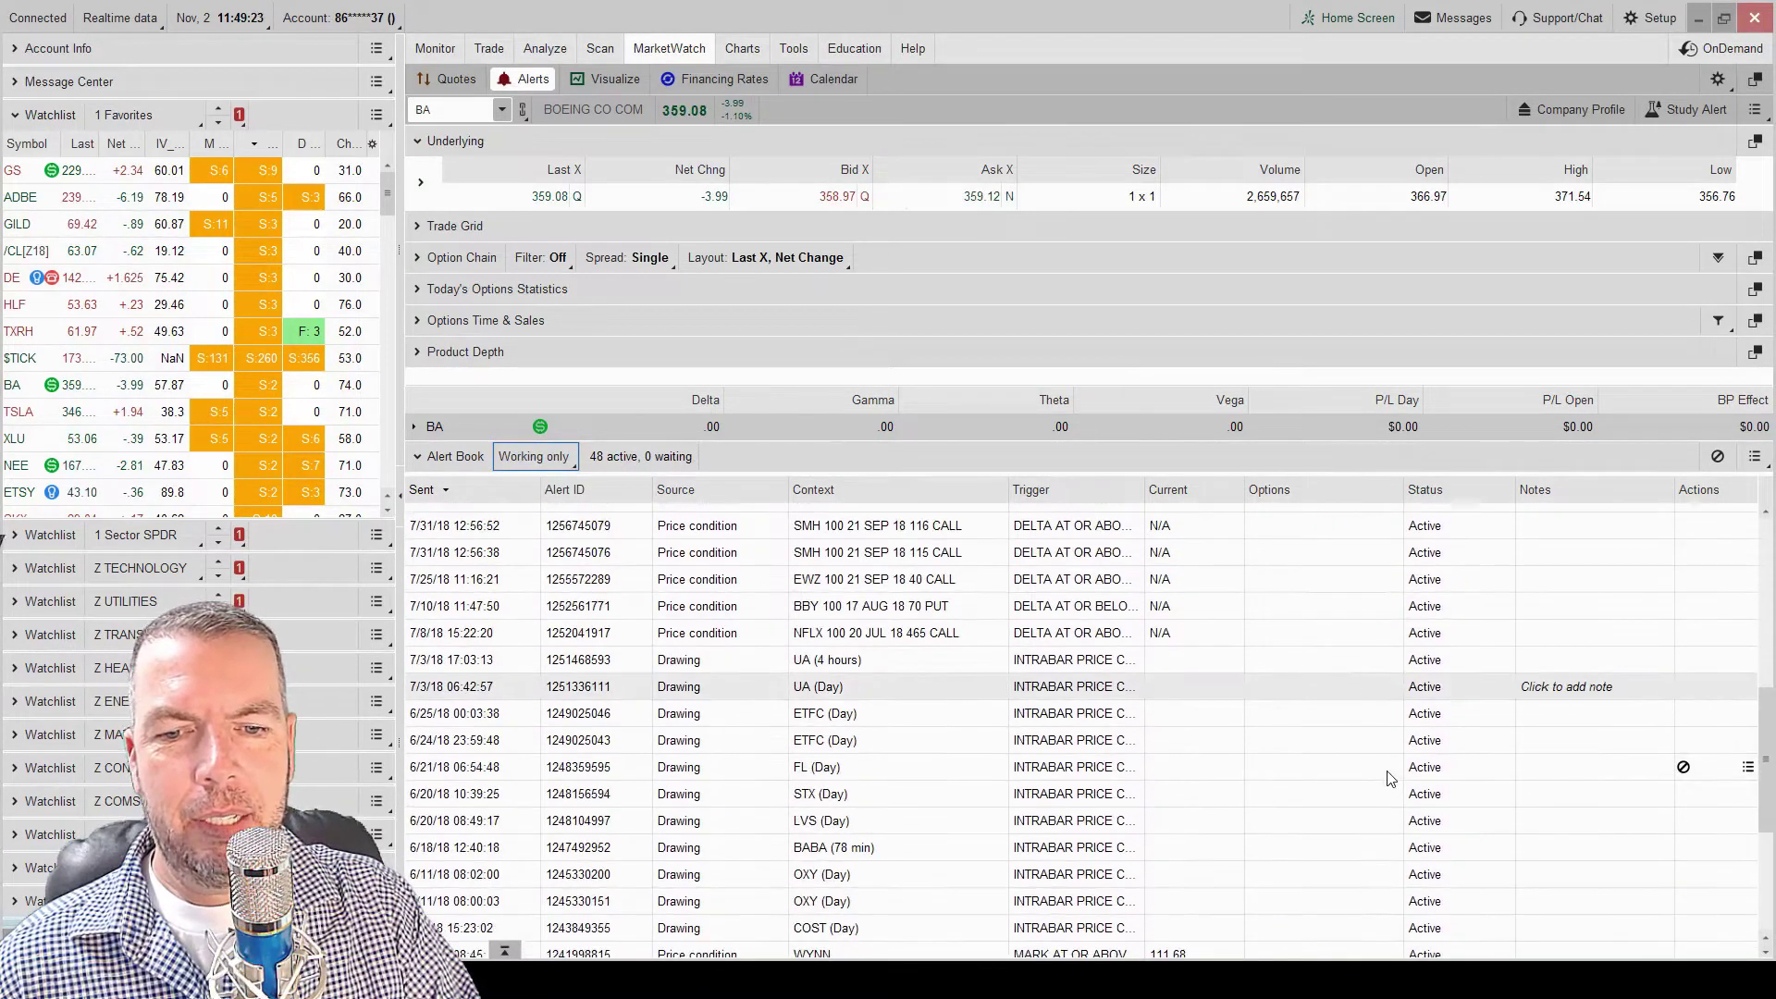
{"action": "scroll", "coordinate": [1391, 778], "scroll_direction": "up", "scroll_amount": 6}
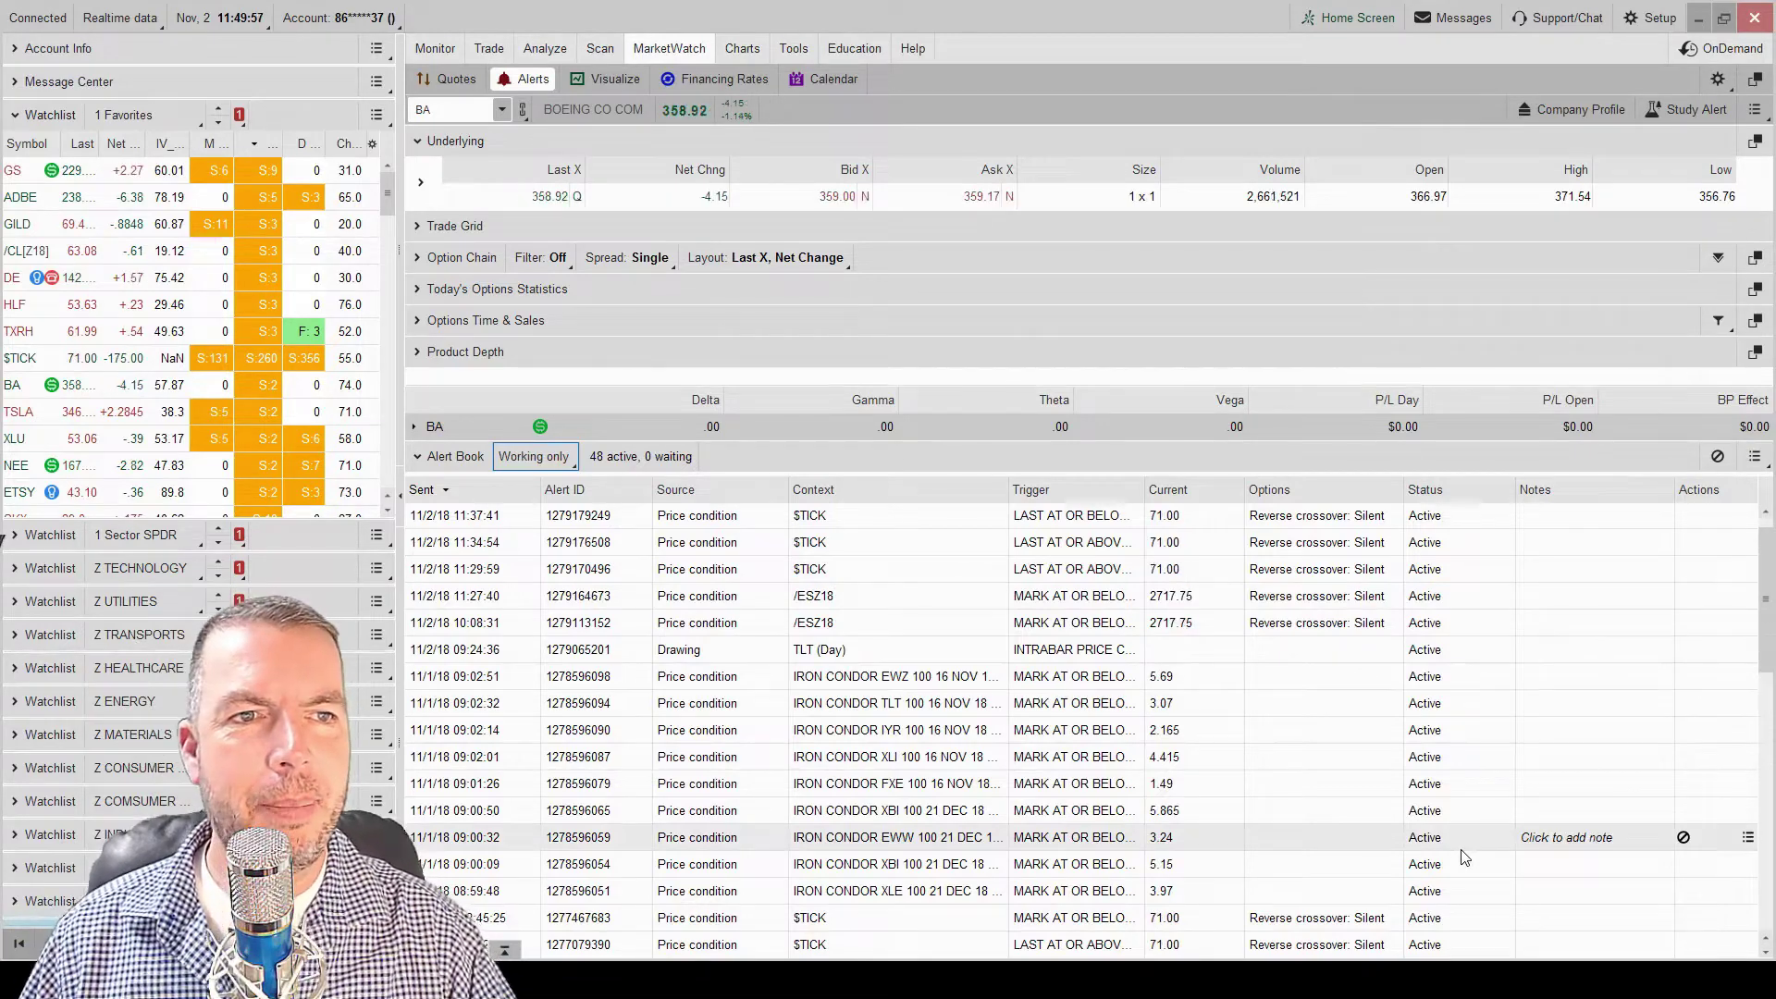
Open Setup > Application Settings and display the User Setup Notifications tab.
{"action": "left_click", "coordinate": [1652, 18]}
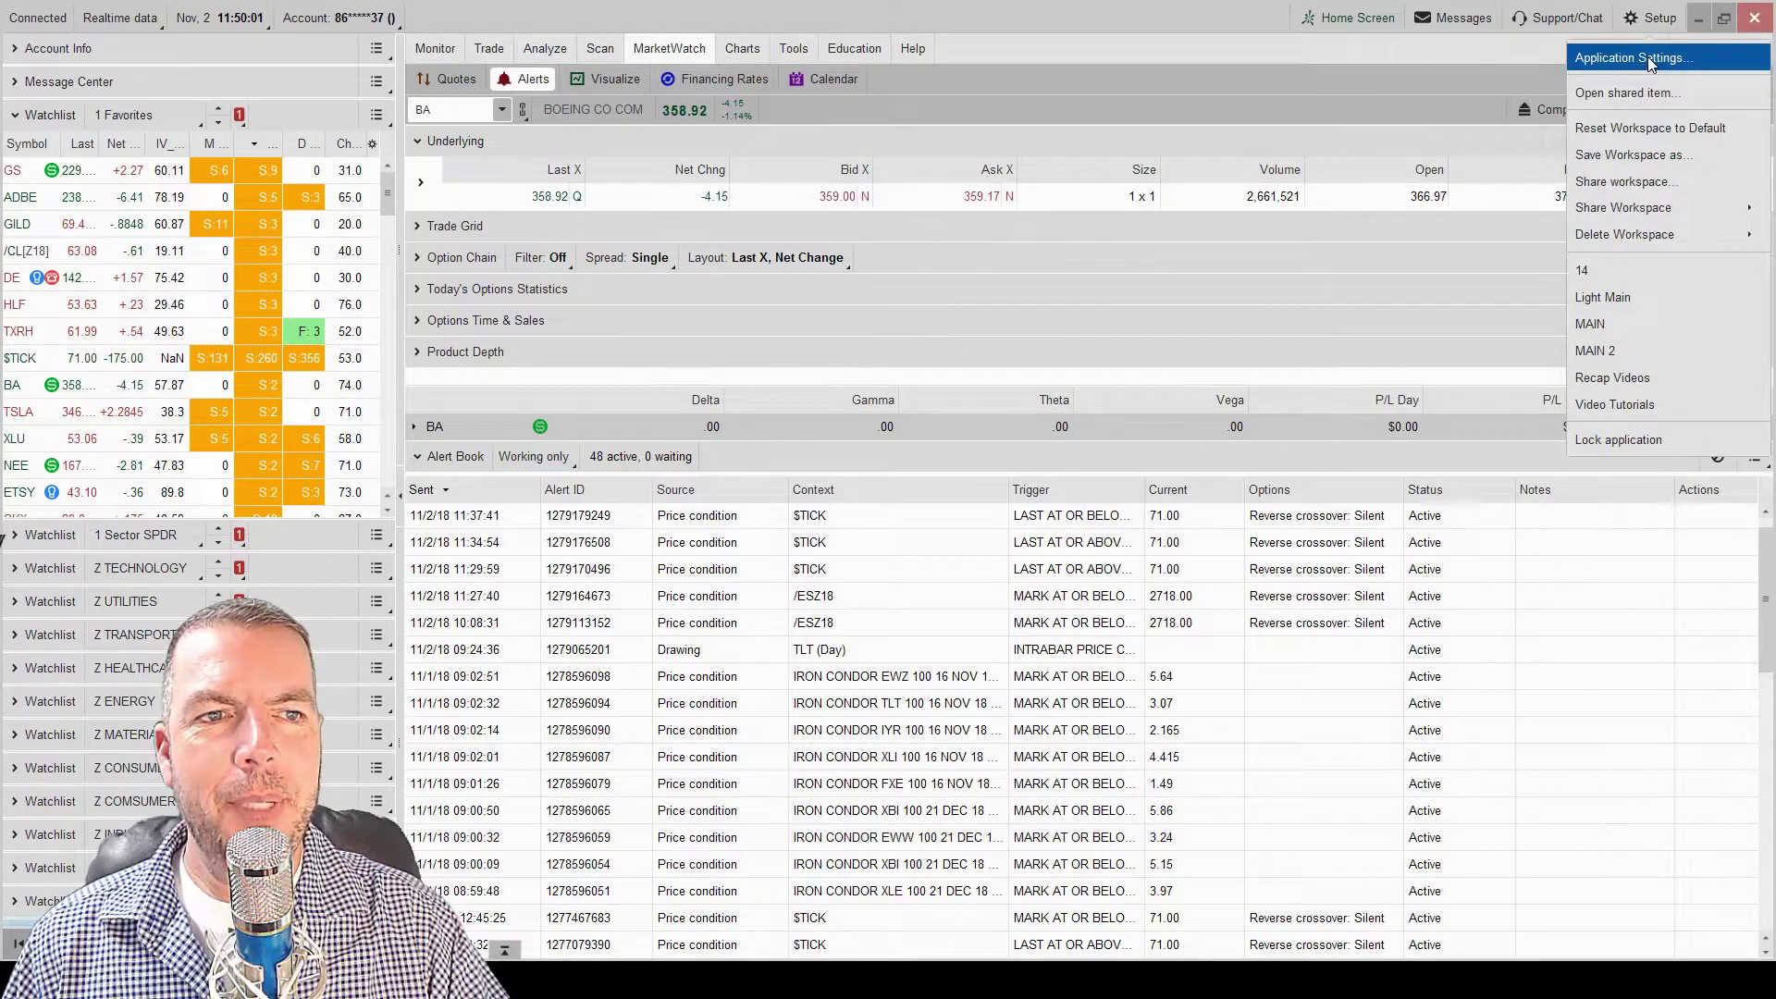
{"action": "left_click", "coordinate": [1646, 58]}
{"action": "left_click_drag", "start_coordinate": [1010, 14], "coordinate": [605, 83]}
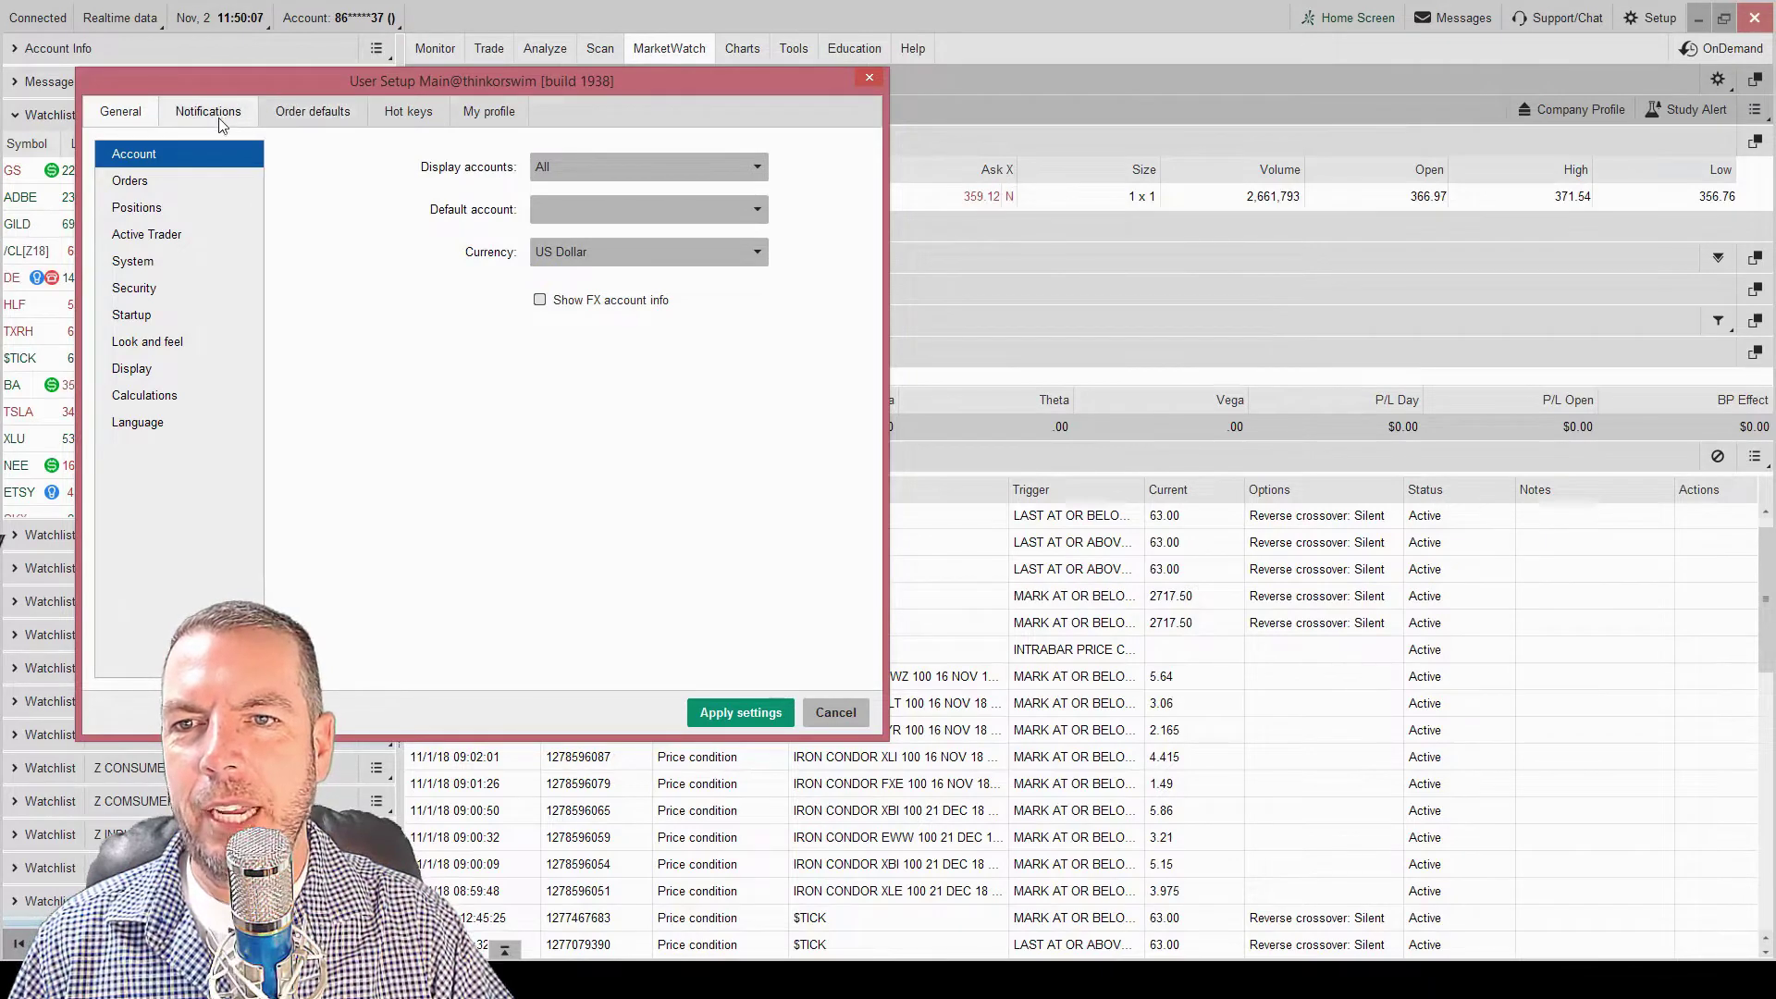
{"action": "left_click_drag", "start_coordinate": [204, 146], "coordinate": [195, 81]}
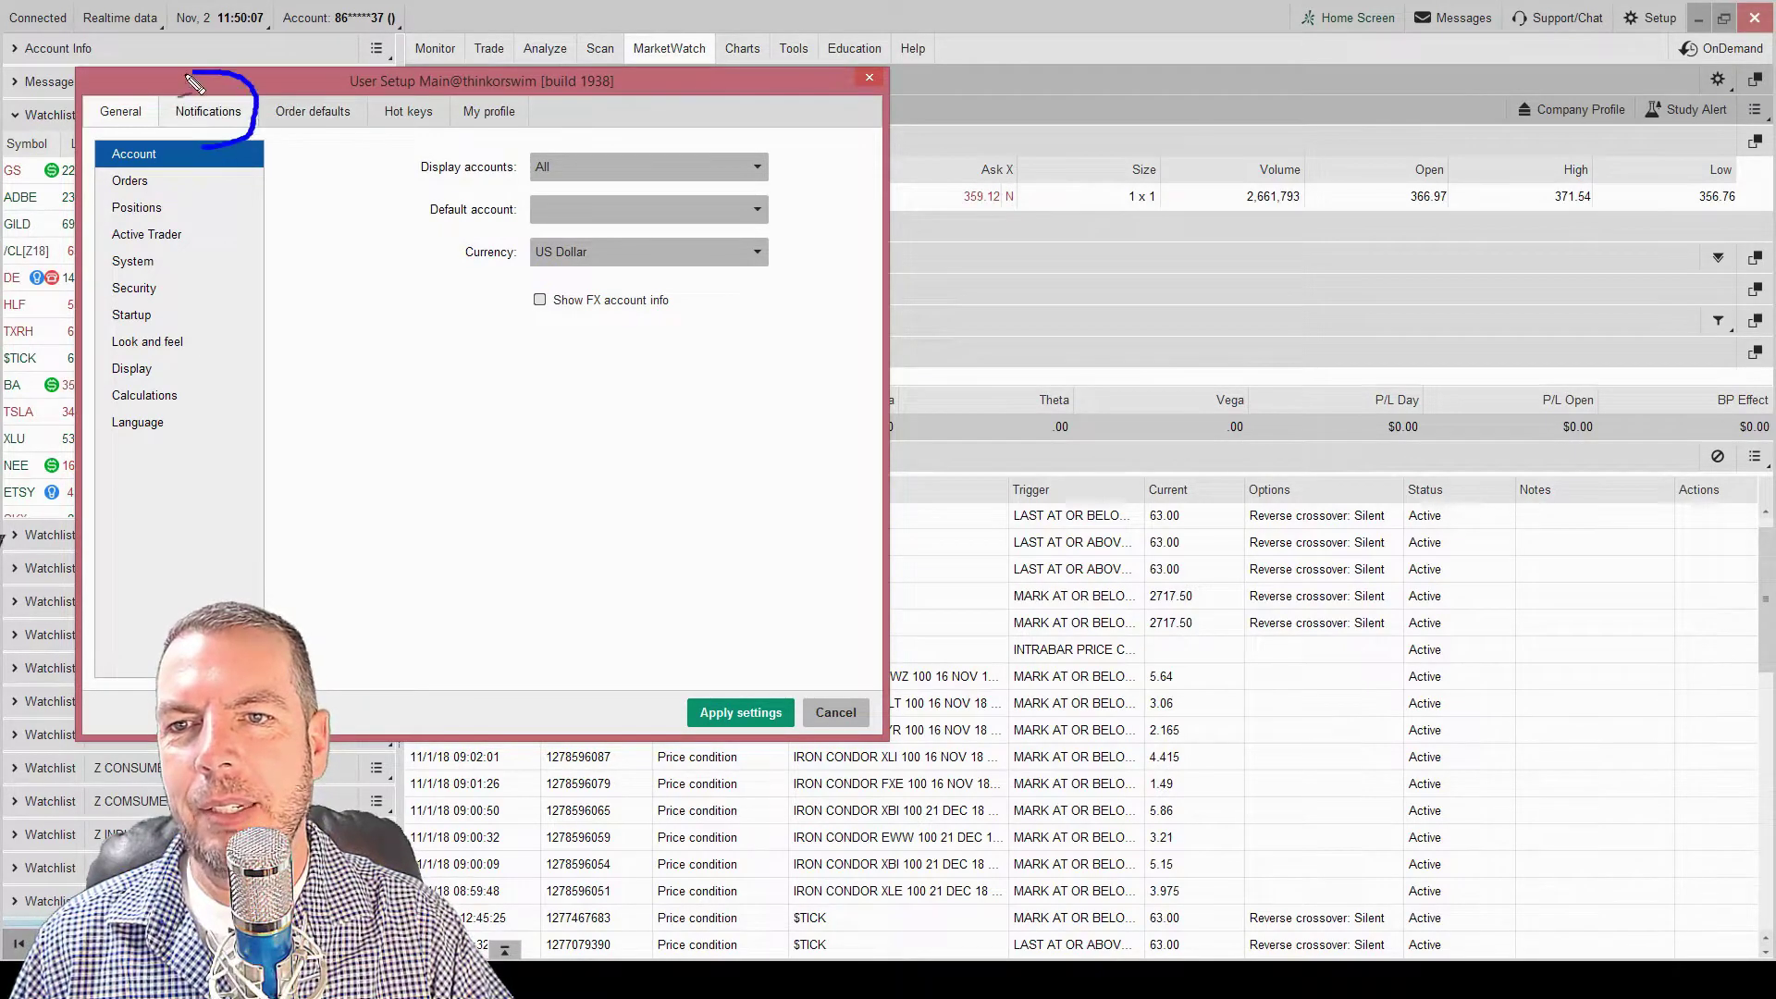
{"action": "key", "text": "Escape"}
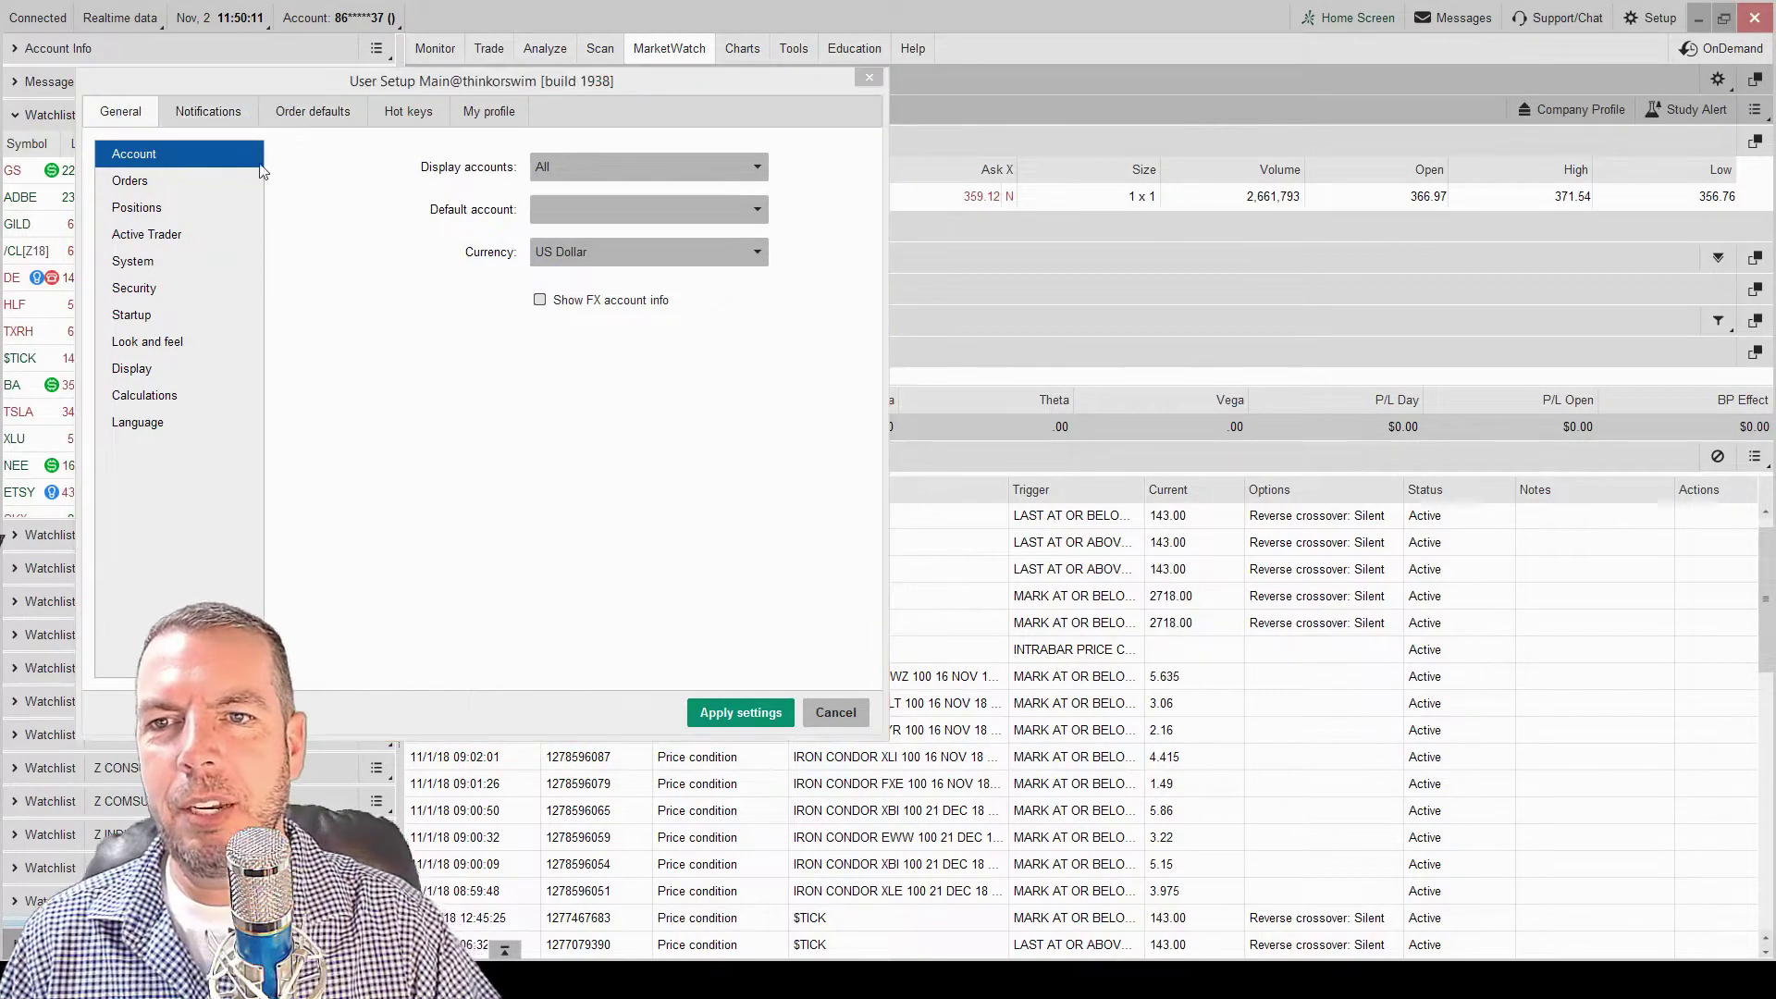
{"action": "left_click", "coordinate": [209, 111]}
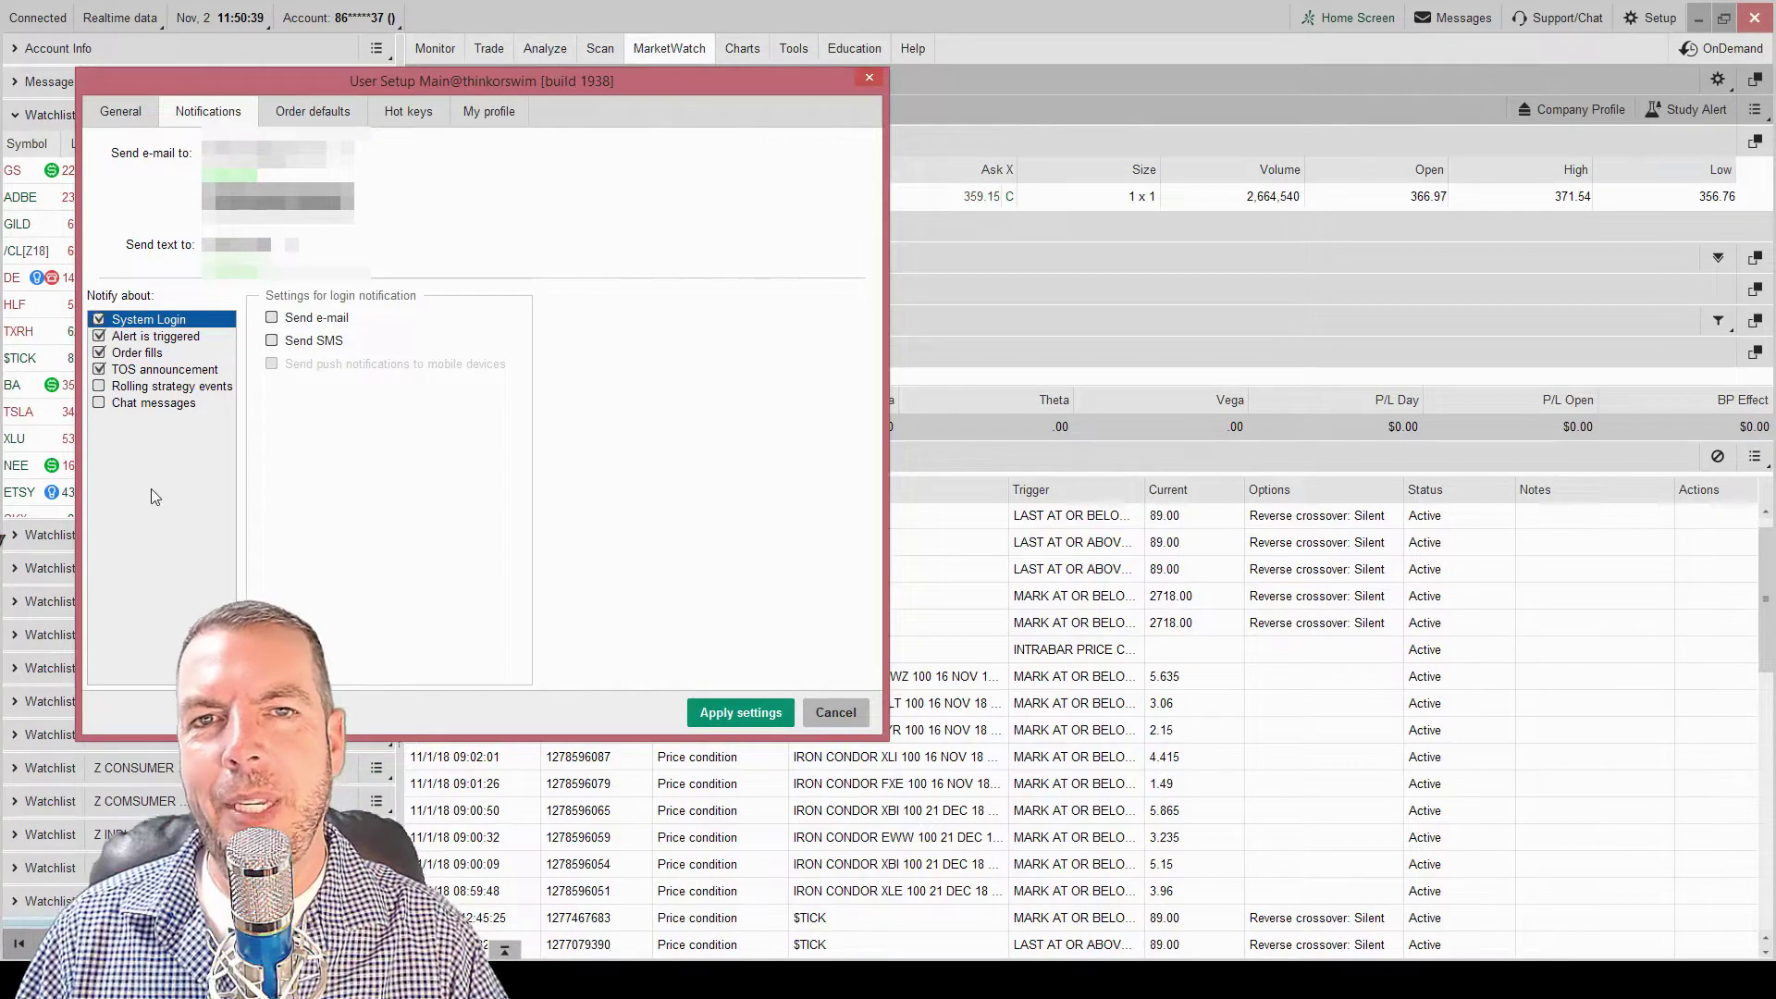
For triggered alerts, keep e-mail delivery off and text messages on during market hours.
{"action": "left_click", "coordinate": [163, 338]}
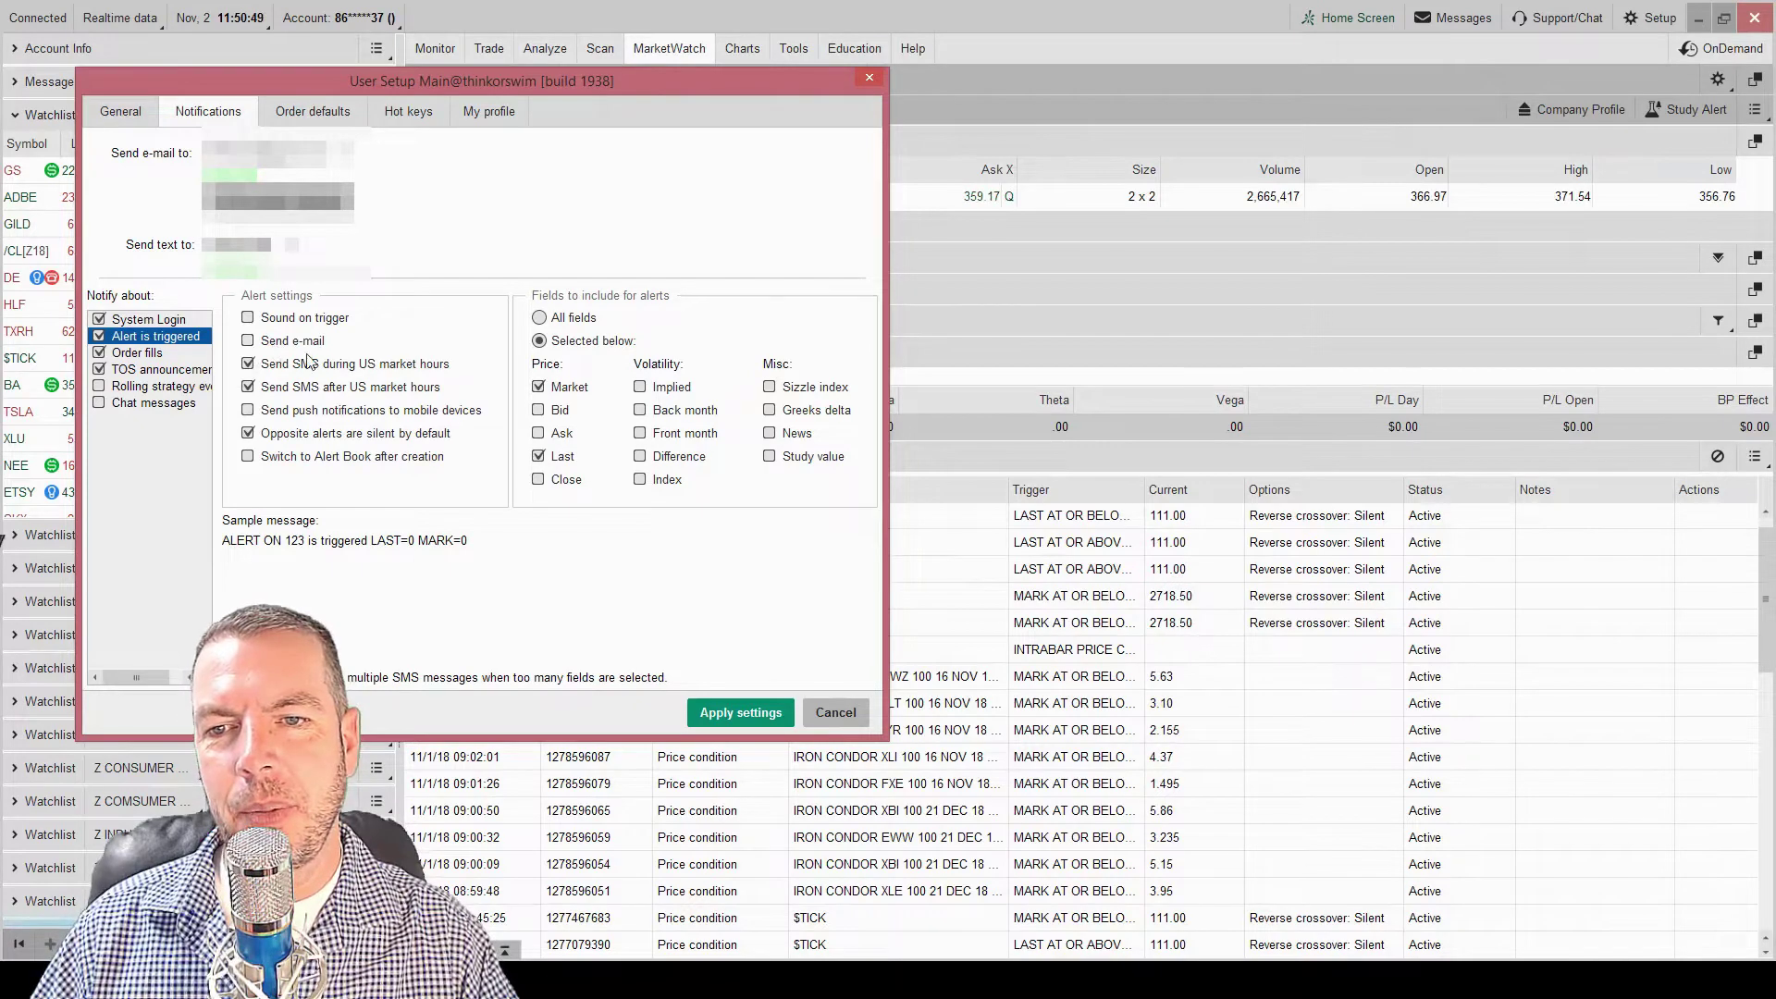
{"action": "left_click", "coordinate": [251, 344]}
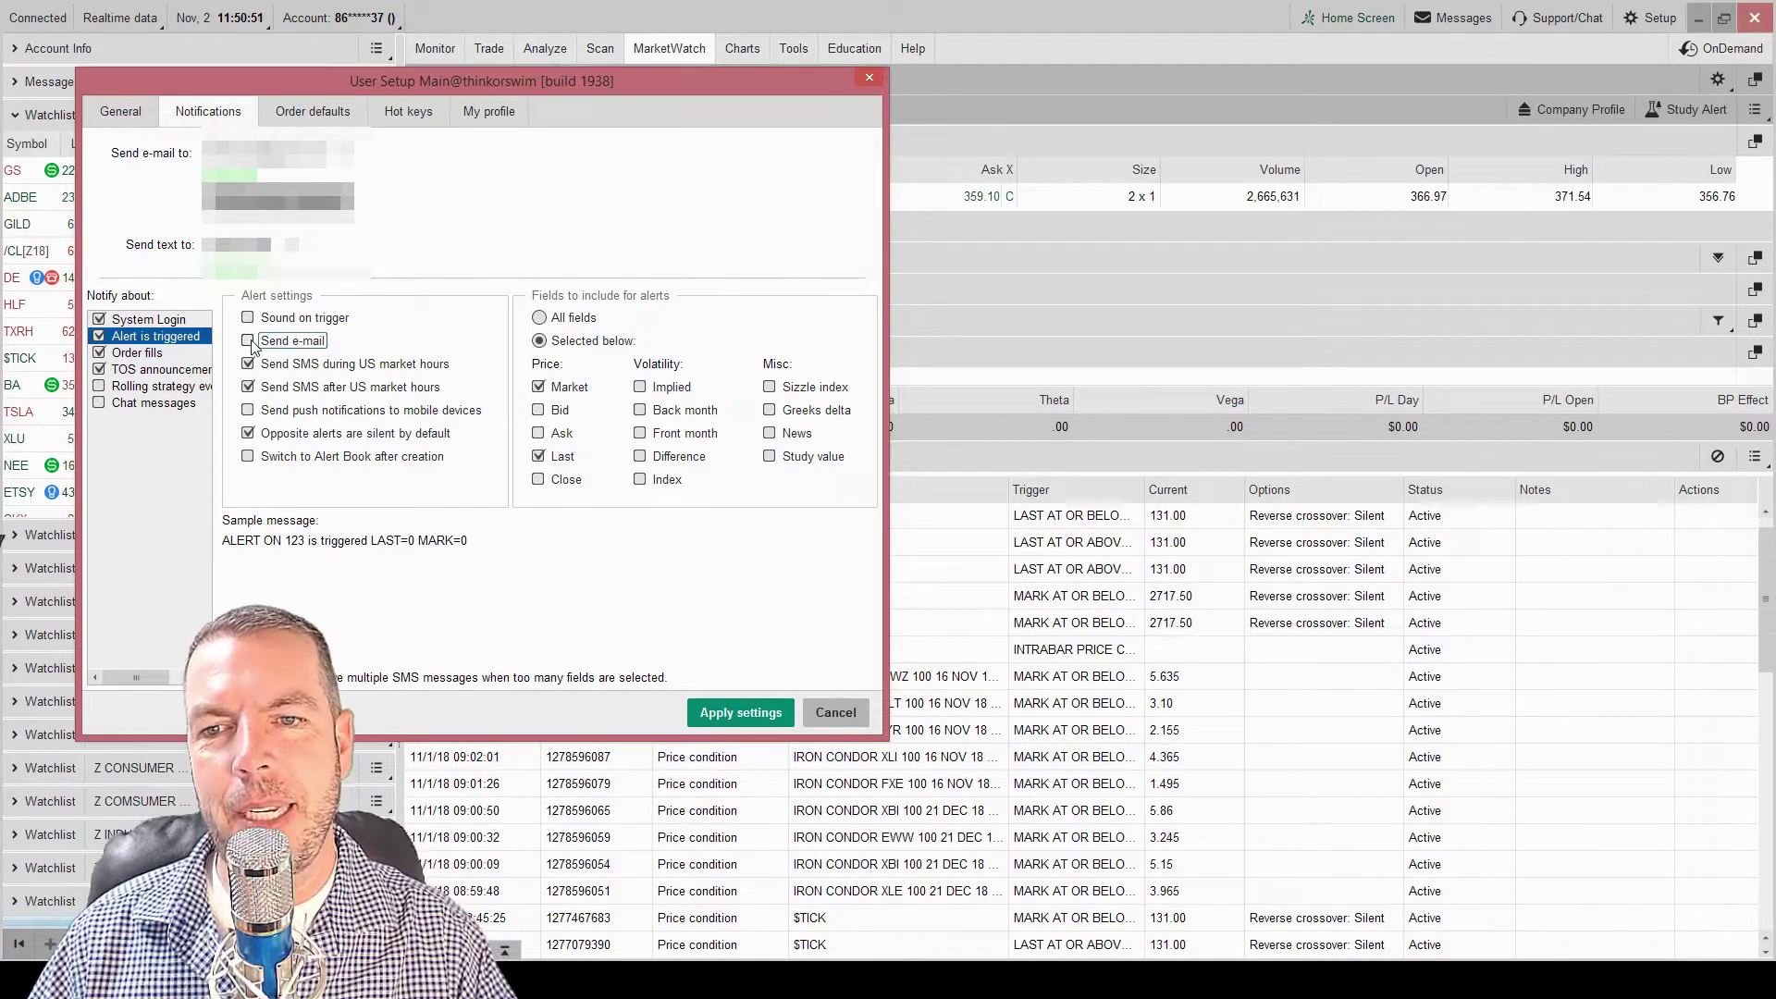
{"action": "left_click", "coordinate": [249, 341]}
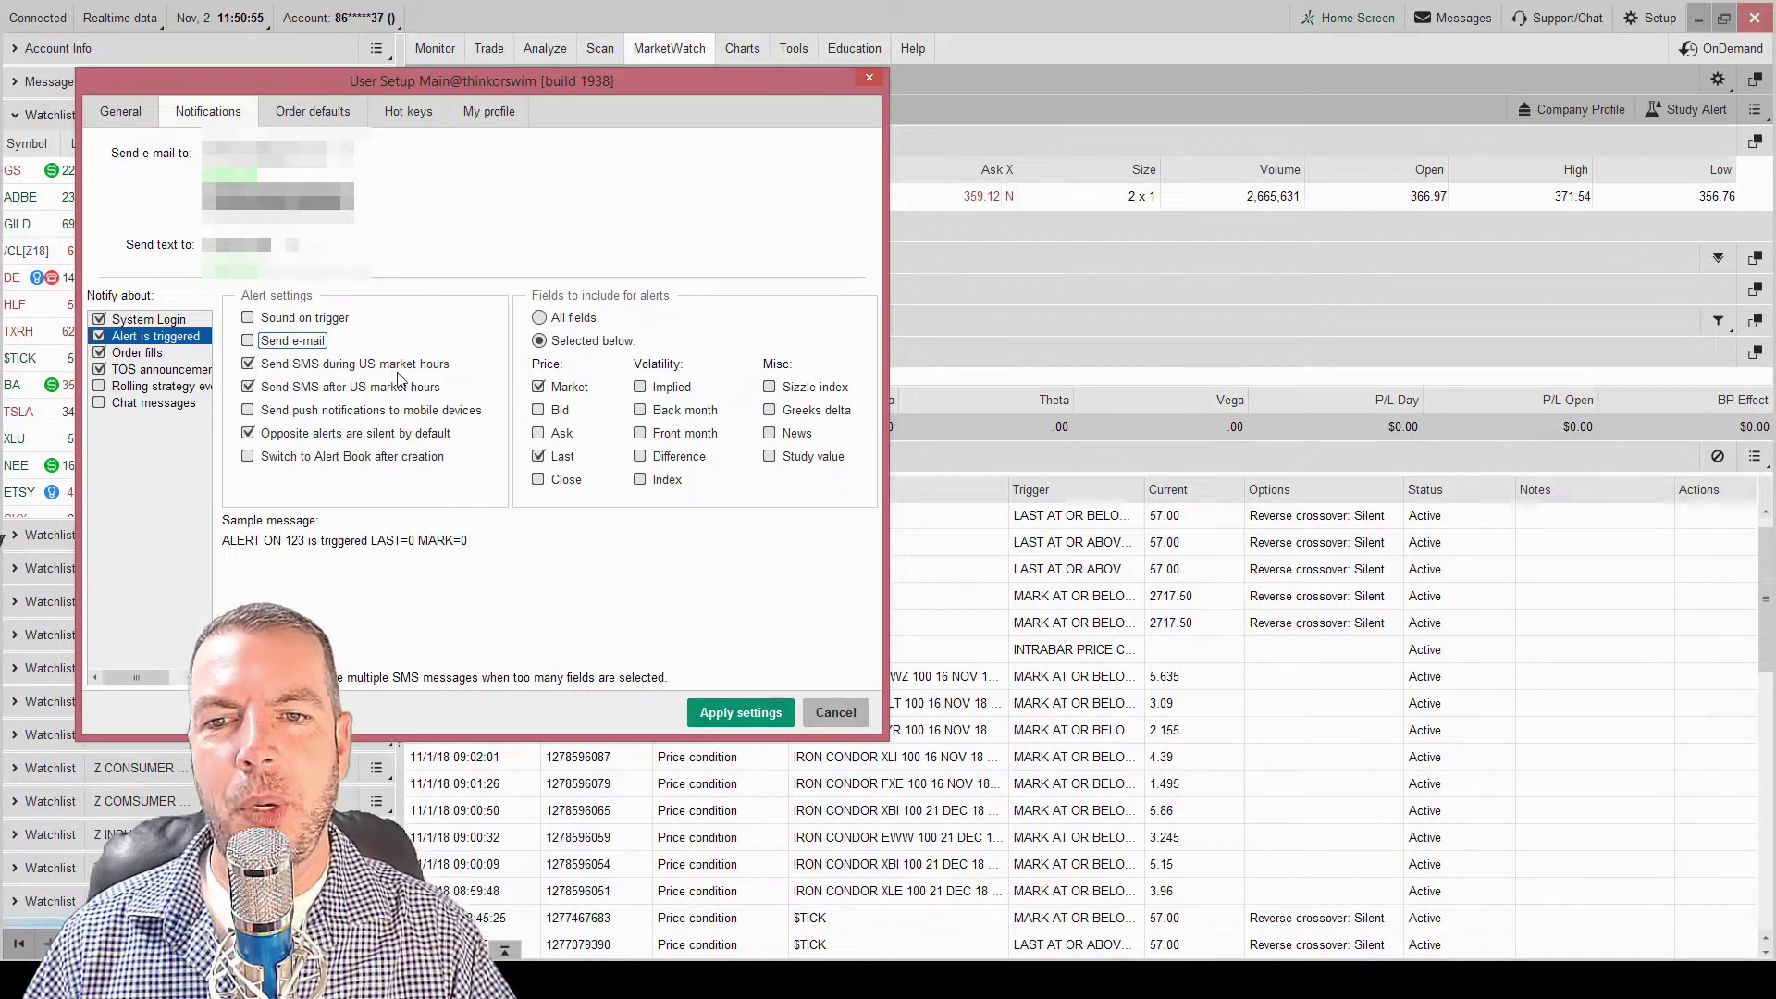
{"action": "left_click", "coordinate": [248, 364]}
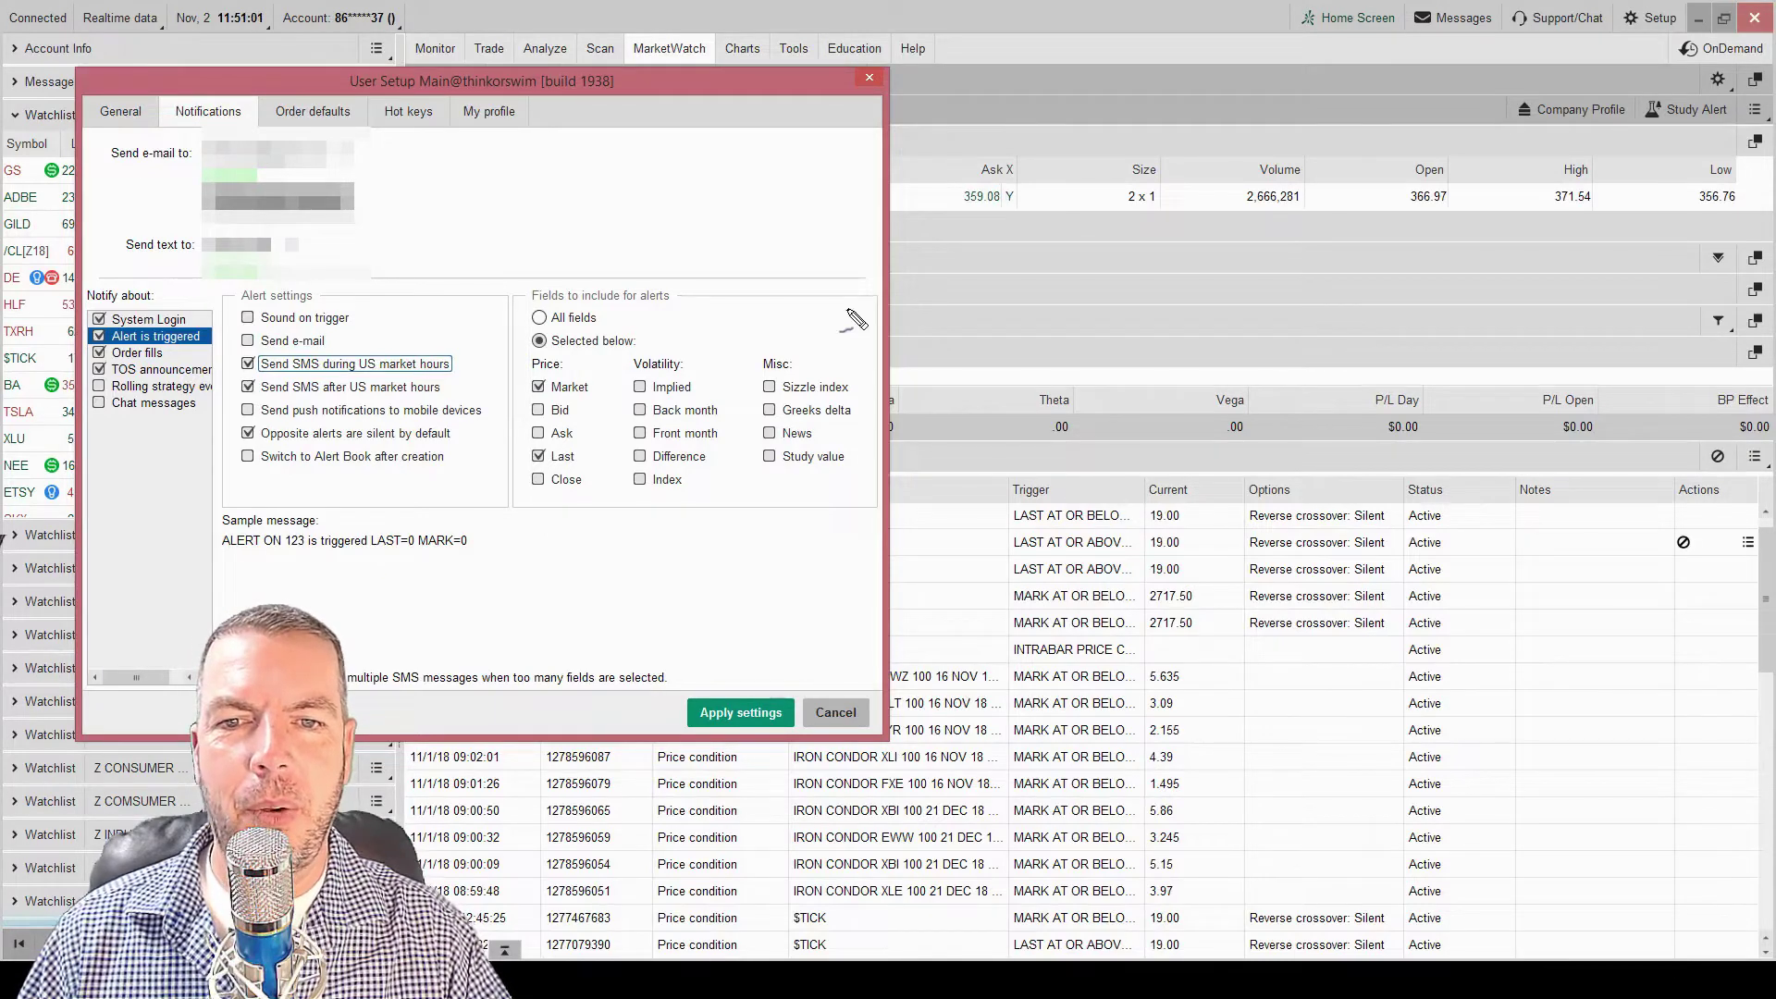
Preview the alert message by adding, then removing, the closing price and implied volatility fields.
{"action": "mouse_move", "coordinate": [805, 267]}
{"action": "left_mouse_down"}
{"action": "mouse_move", "coordinate": [717, 251]}
{"action": "mouse_move", "coordinate": [495, 481]}
{"action": "mouse_move", "coordinate": [673, 243]}
{"action": "left_mouse_up"}
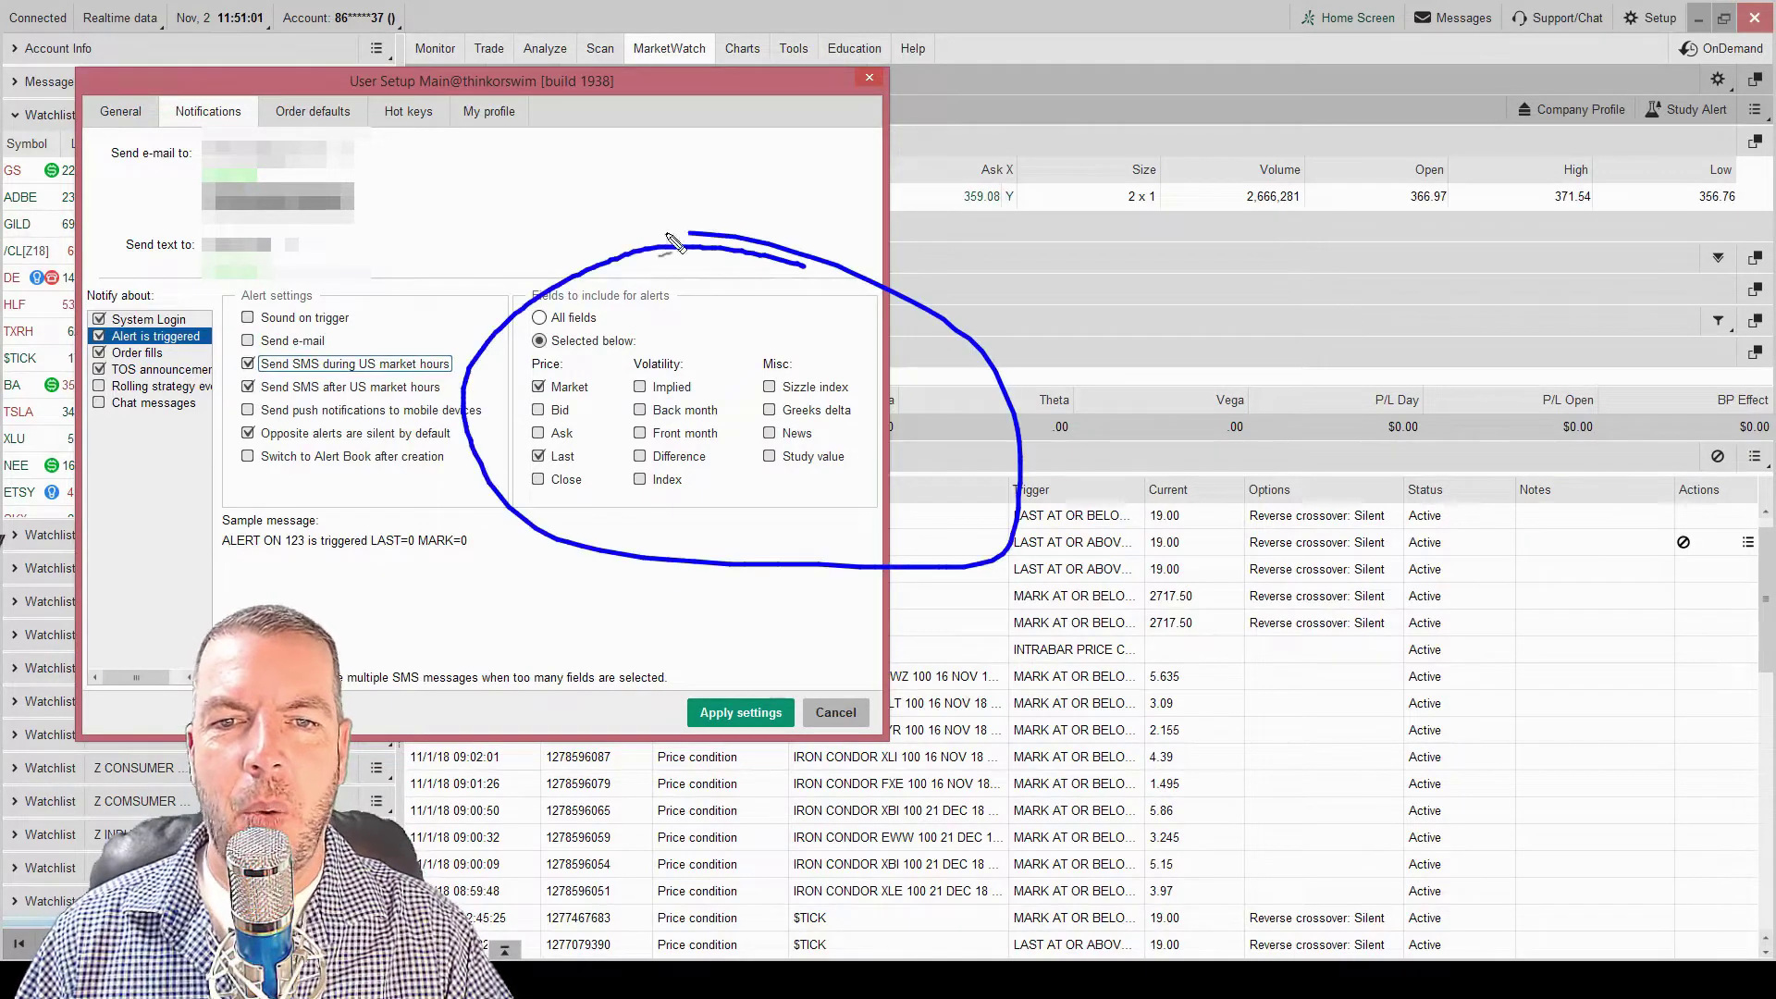
{"action": "left_click", "coordinate": [926, 444]}
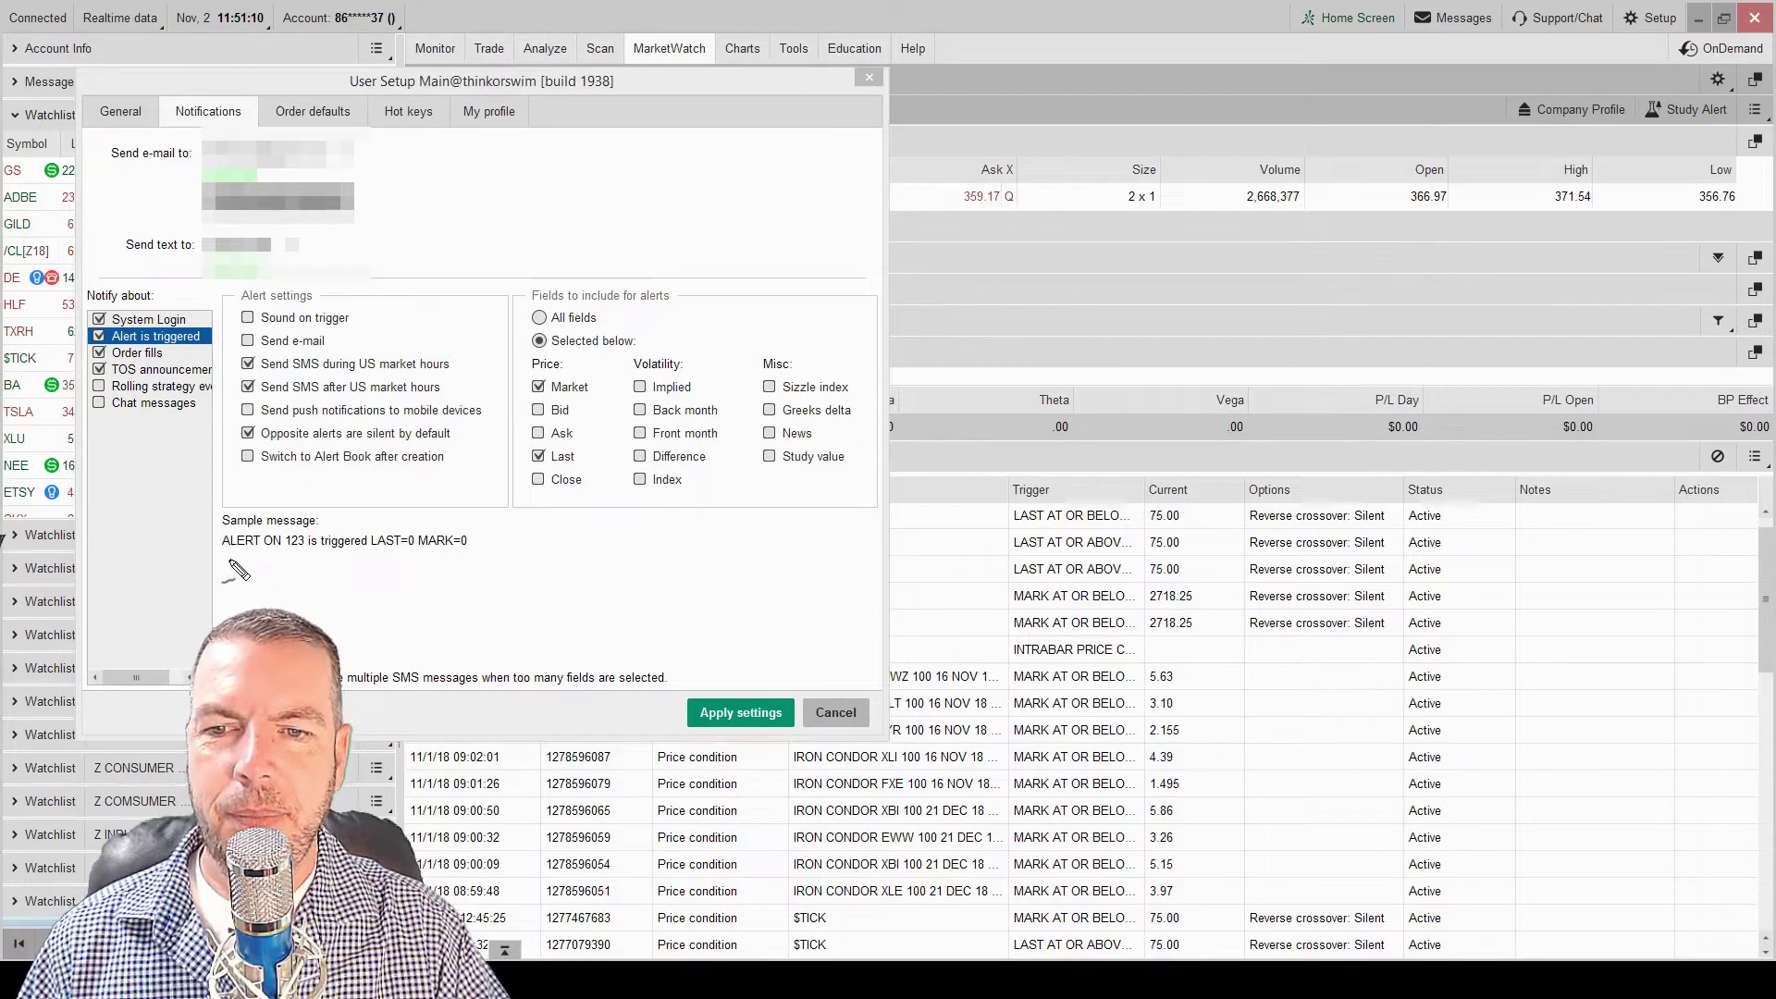
{"action": "mouse_move", "coordinate": [232, 566]}
{"action": "left_mouse_down"}
{"action": "mouse_move", "coordinate": [453, 505]}
{"action": "mouse_move", "coordinate": [225, 581]}
{"action": "left_mouse_up"}
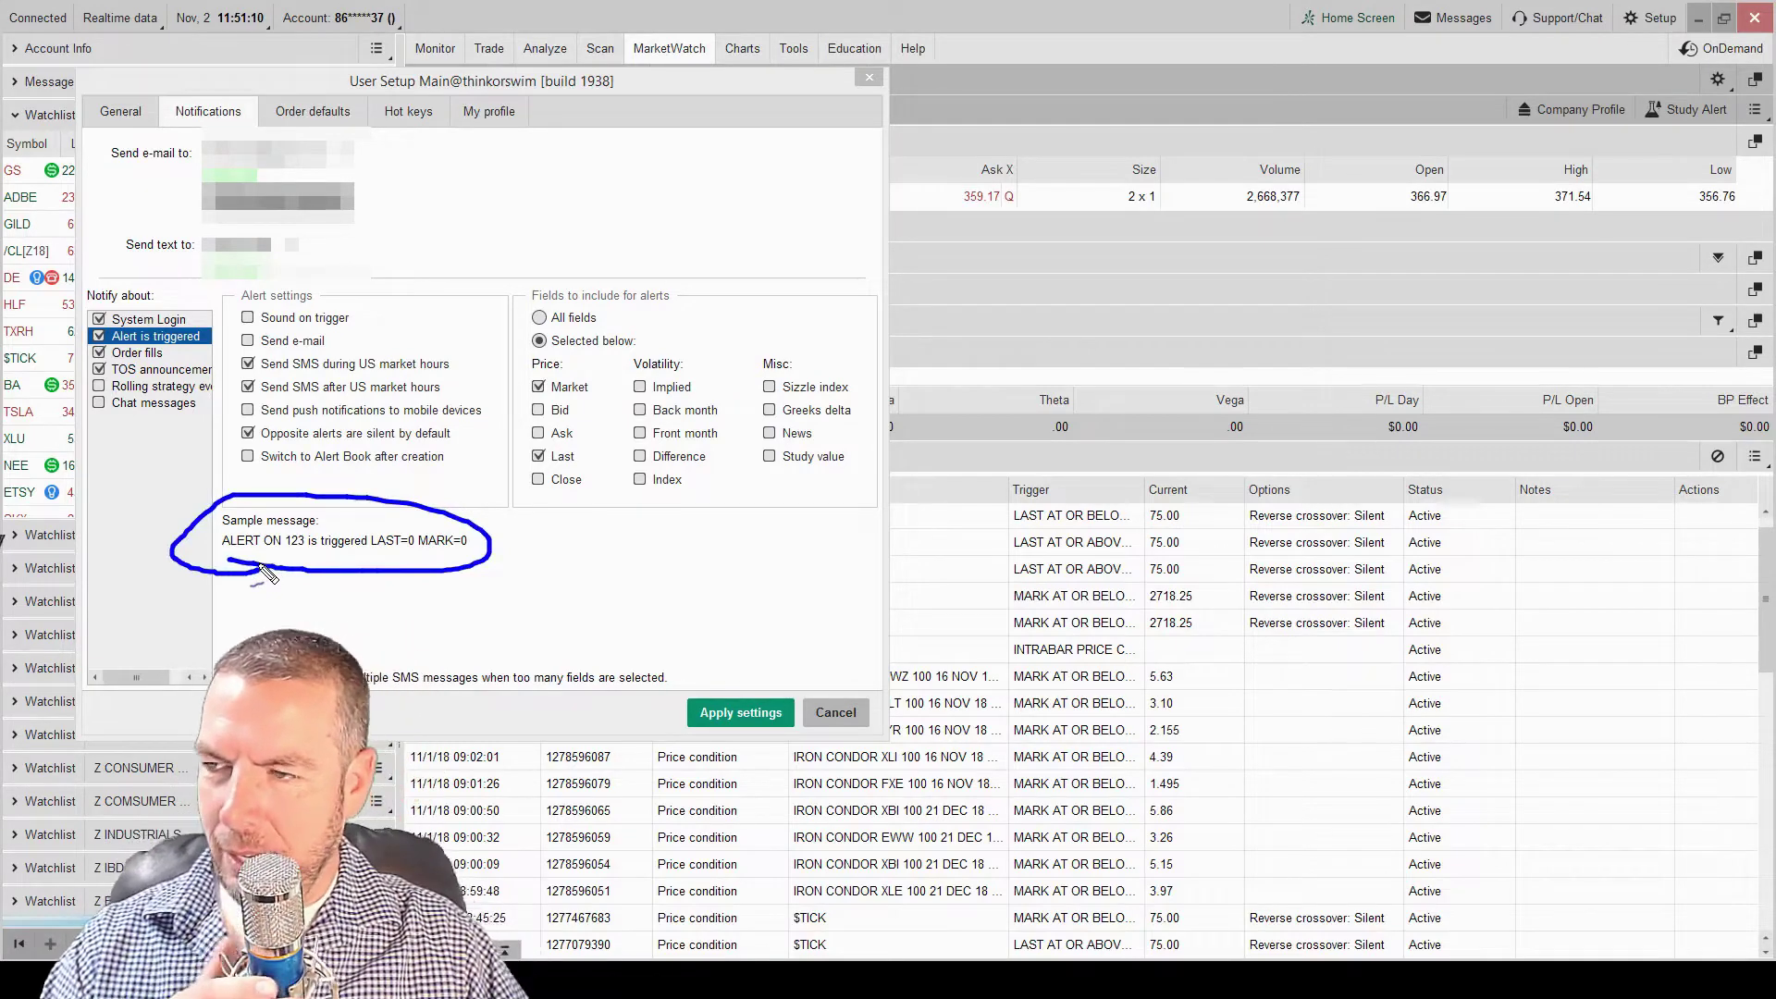
{"action": "key", "text": "Escape"}
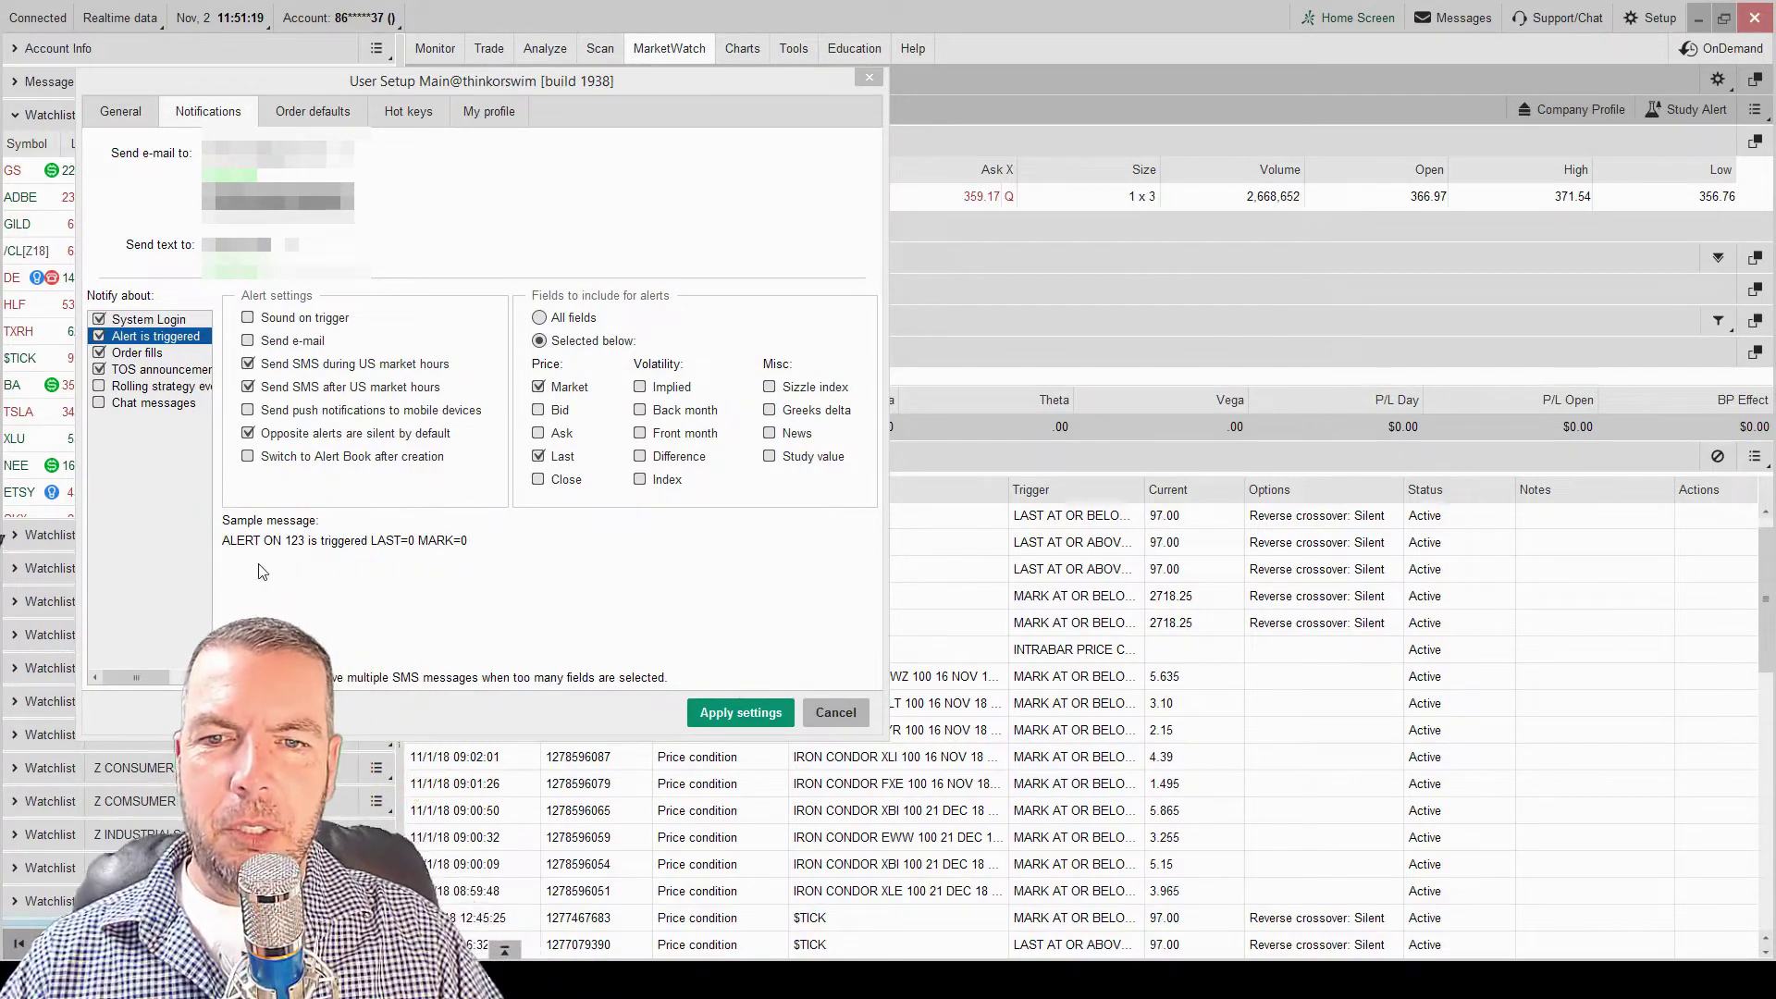
{"action": "left_click", "coordinate": [539, 482]}
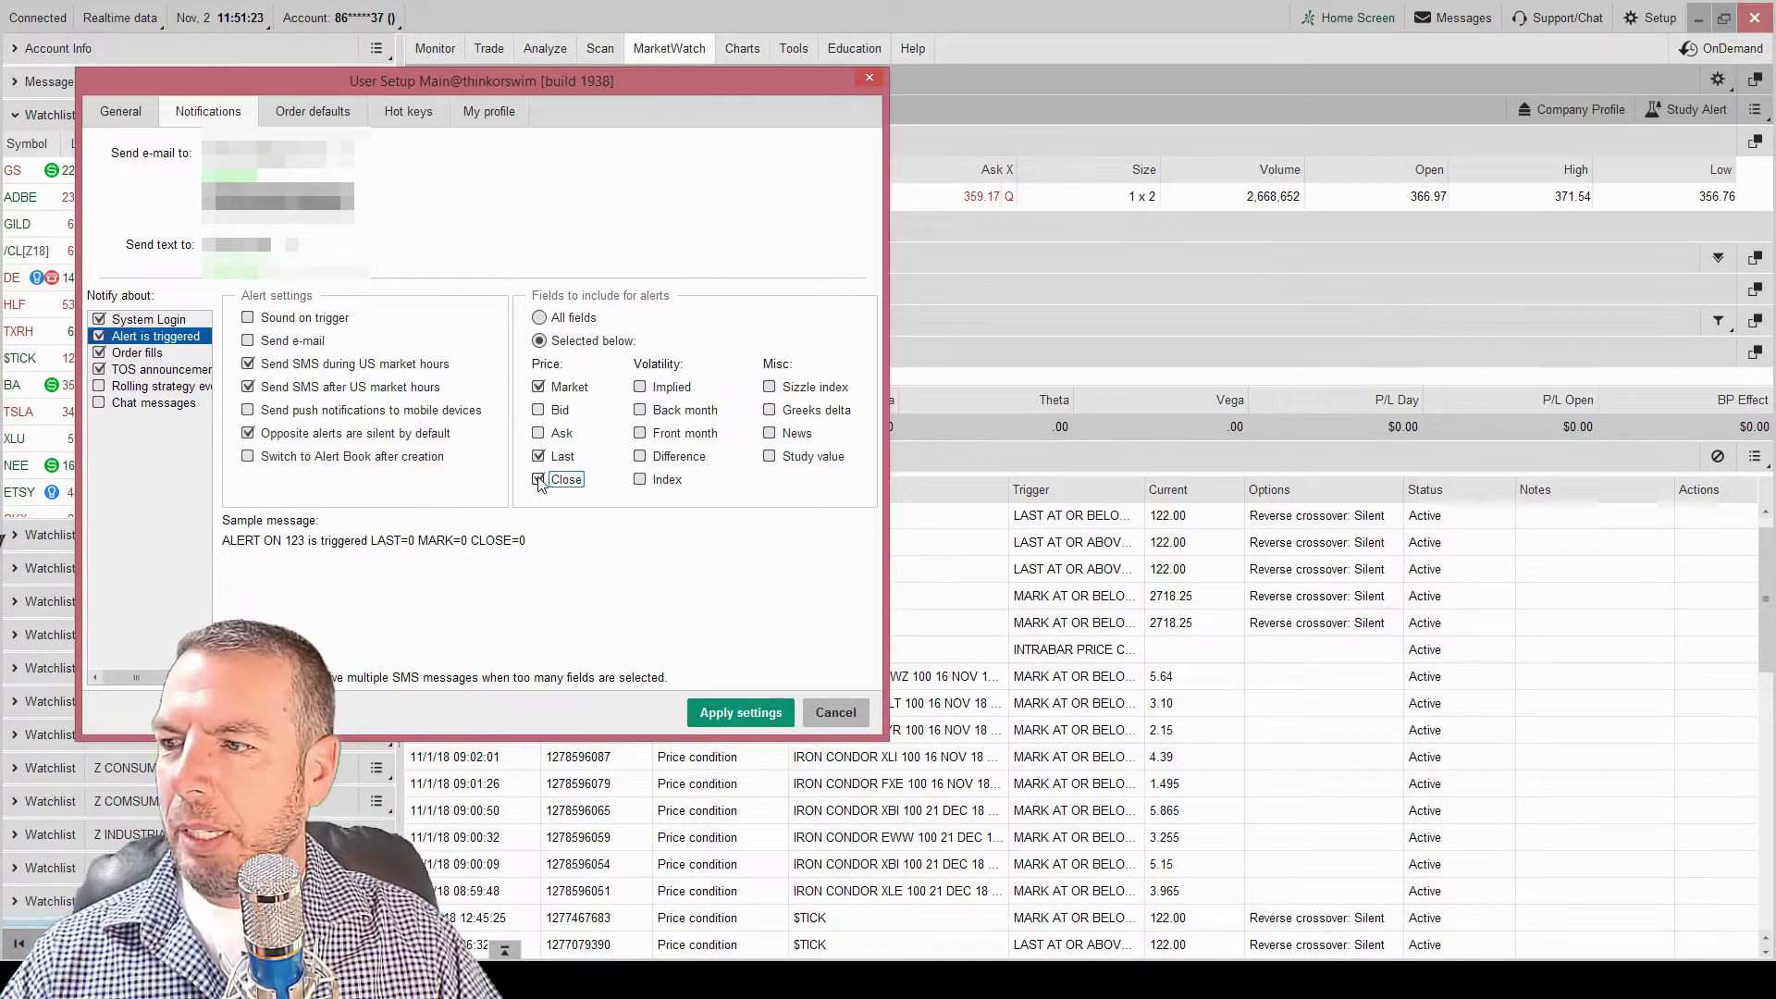
{"action": "key", "text": "ctrl+2"}
{"action": "left_click_drag", "start_coordinate": [446, 565], "coordinate": [511, 562]}
{"action": "key", "text": "Escape"}
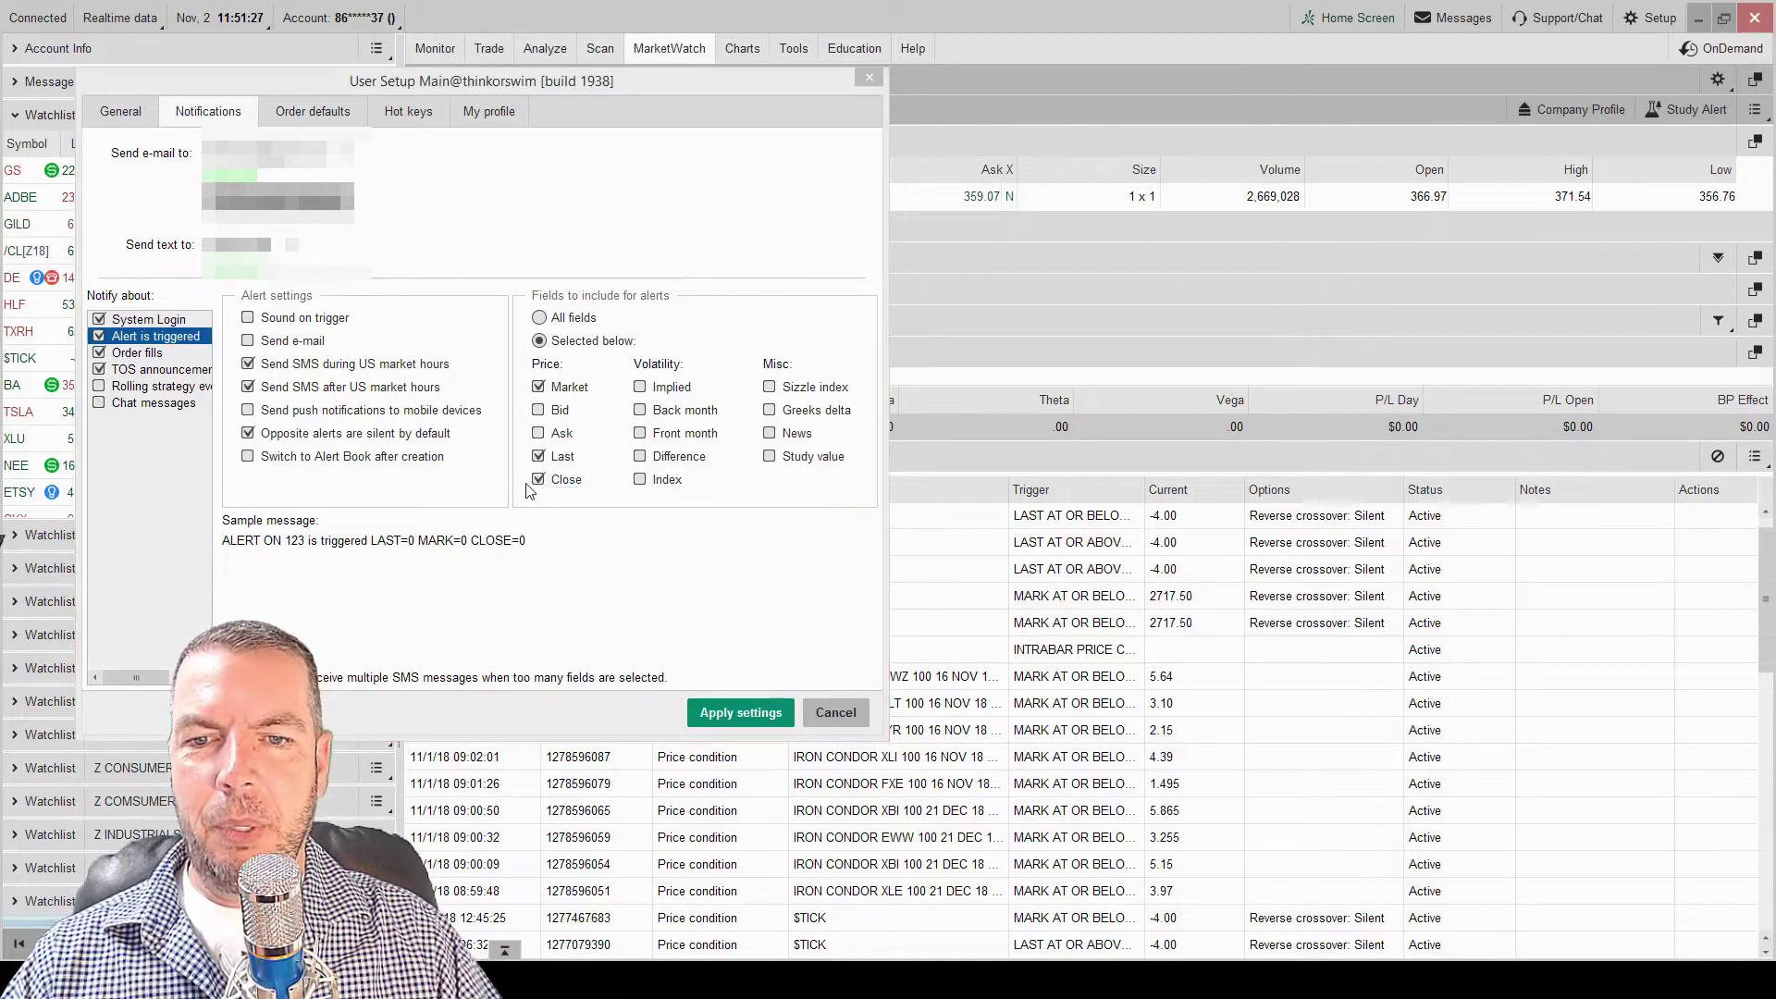
{"action": "left_click", "coordinate": [540, 482]}
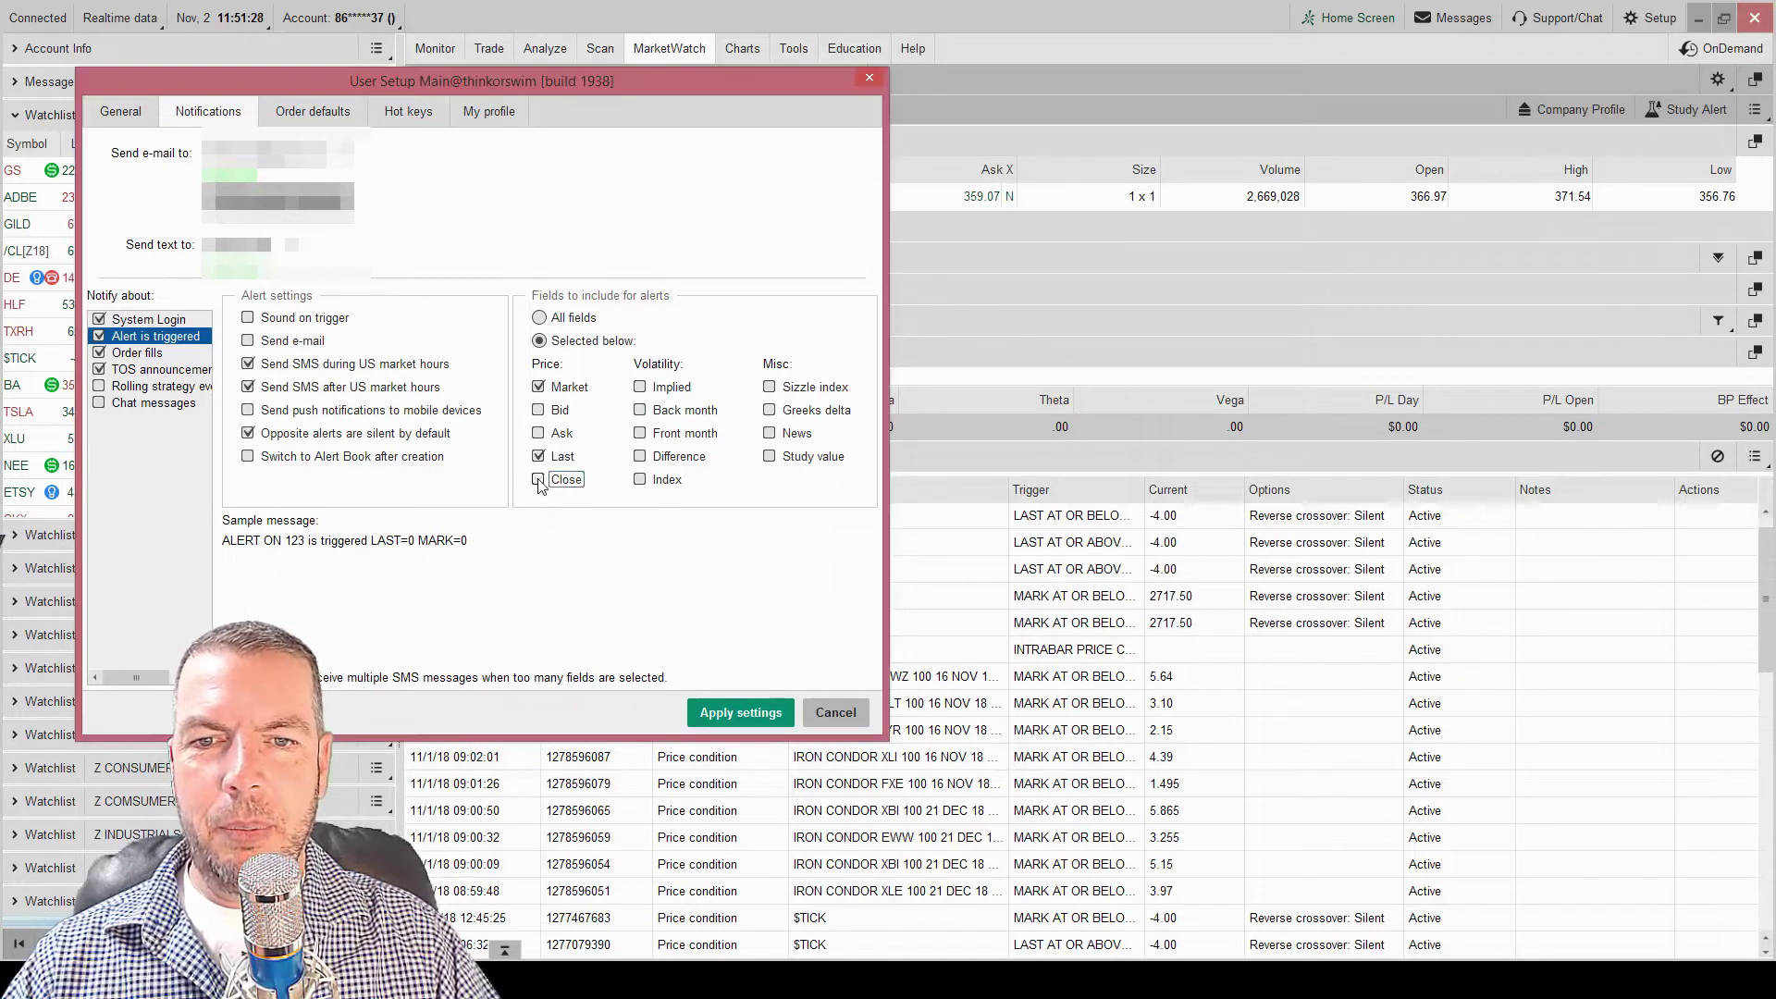
{"action": "left_click", "coordinate": [642, 390]}
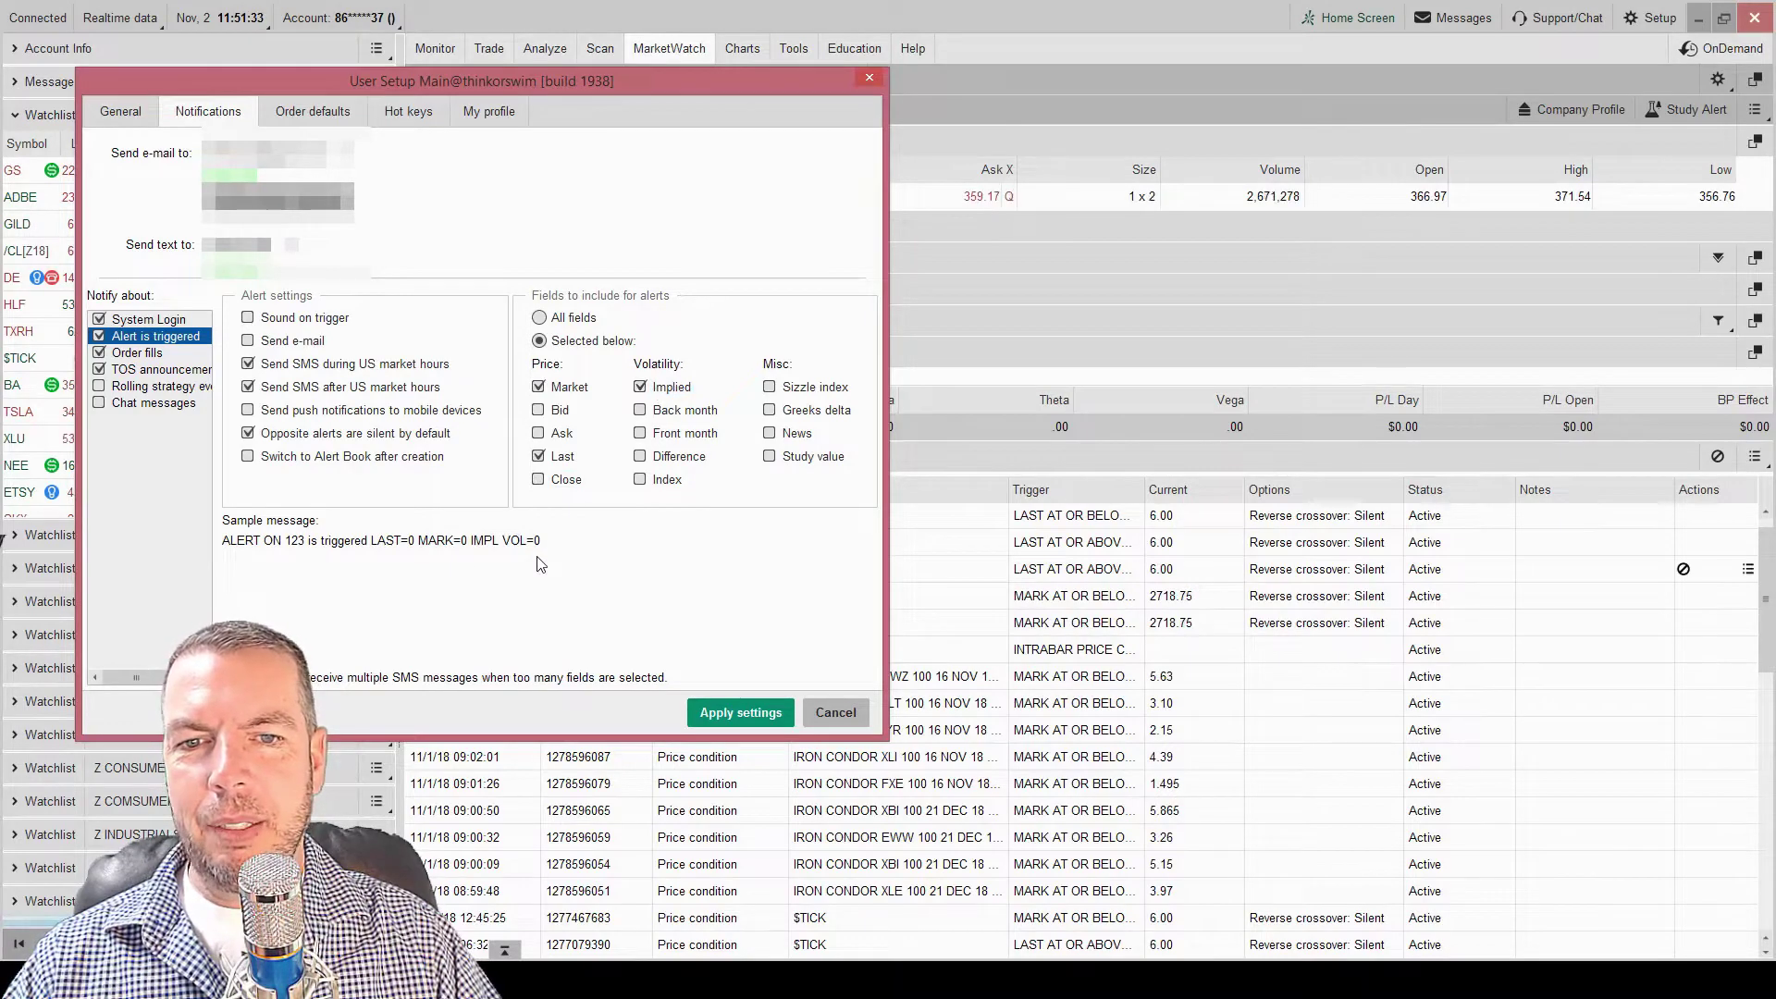
{"action": "left_click", "coordinate": [639, 387]}
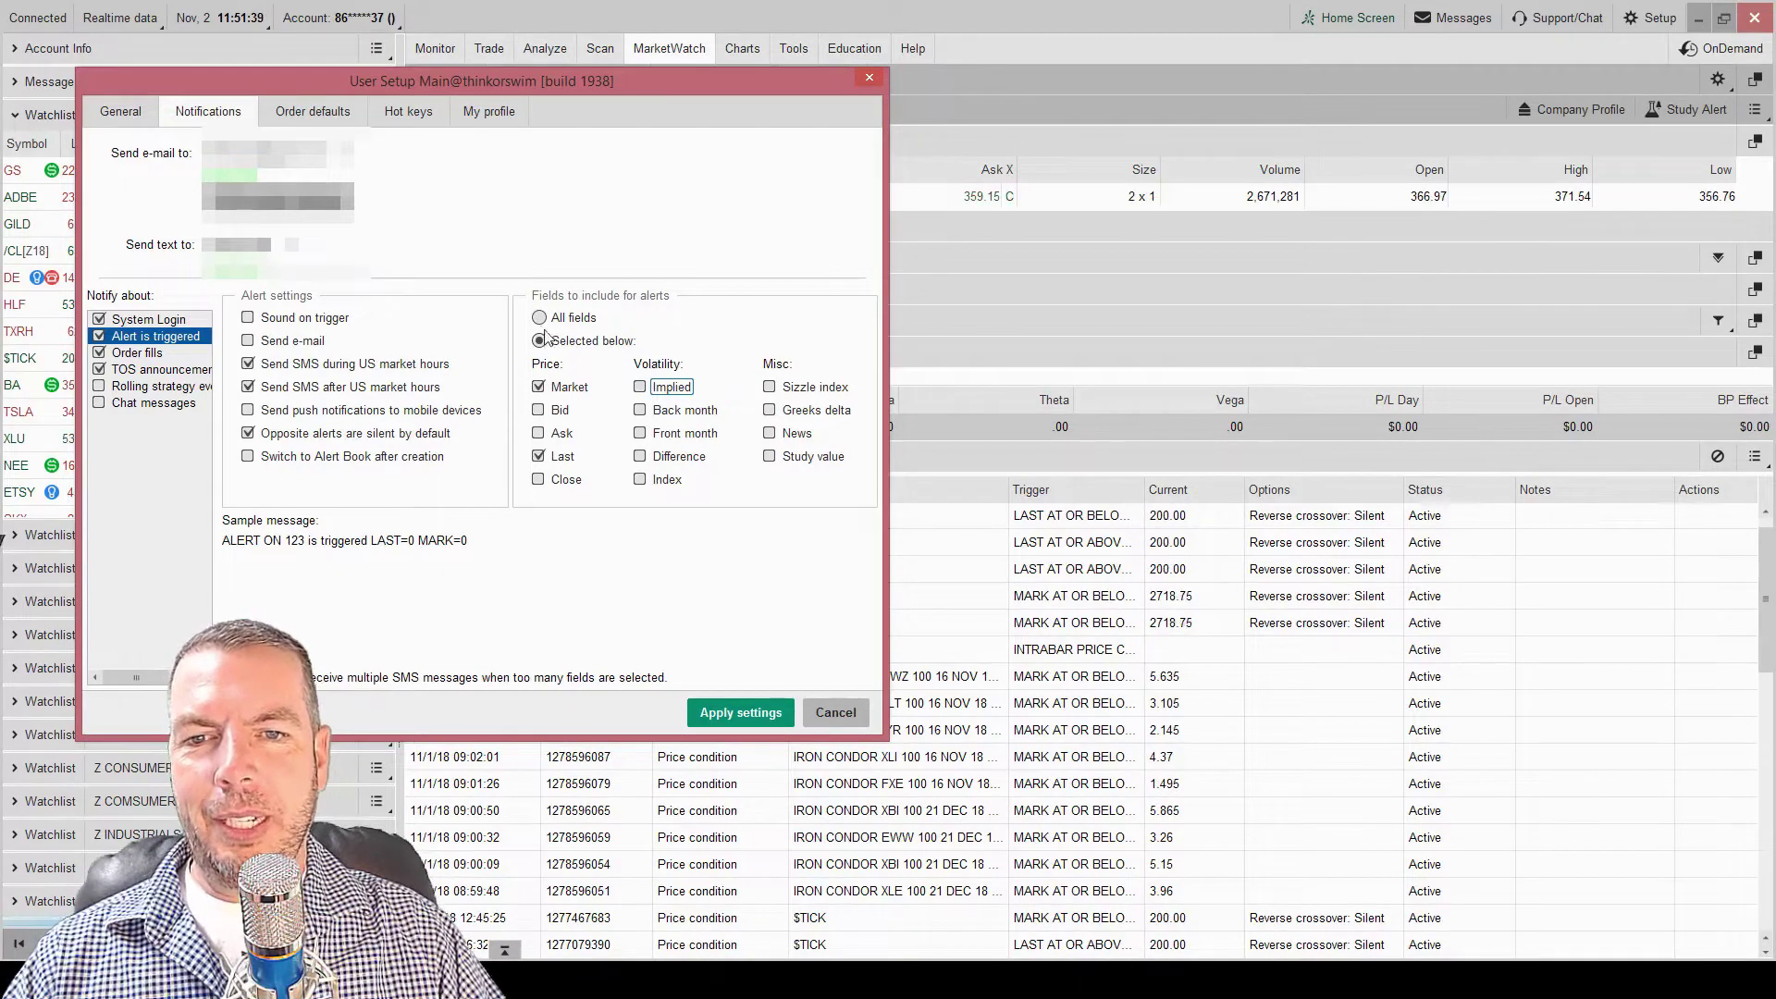
Cancel User Setup without saving and bring up price-level actions on the AMZN chart.
{"action": "mouse_move", "coordinate": [634, 222]}
{"action": "left_mouse_down"}
{"action": "mouse_move", "coordinate": [556, 308]}
{"action": "mouse_move", "coordinate": [592, 326]}
{"action": "left_mouse_up"}
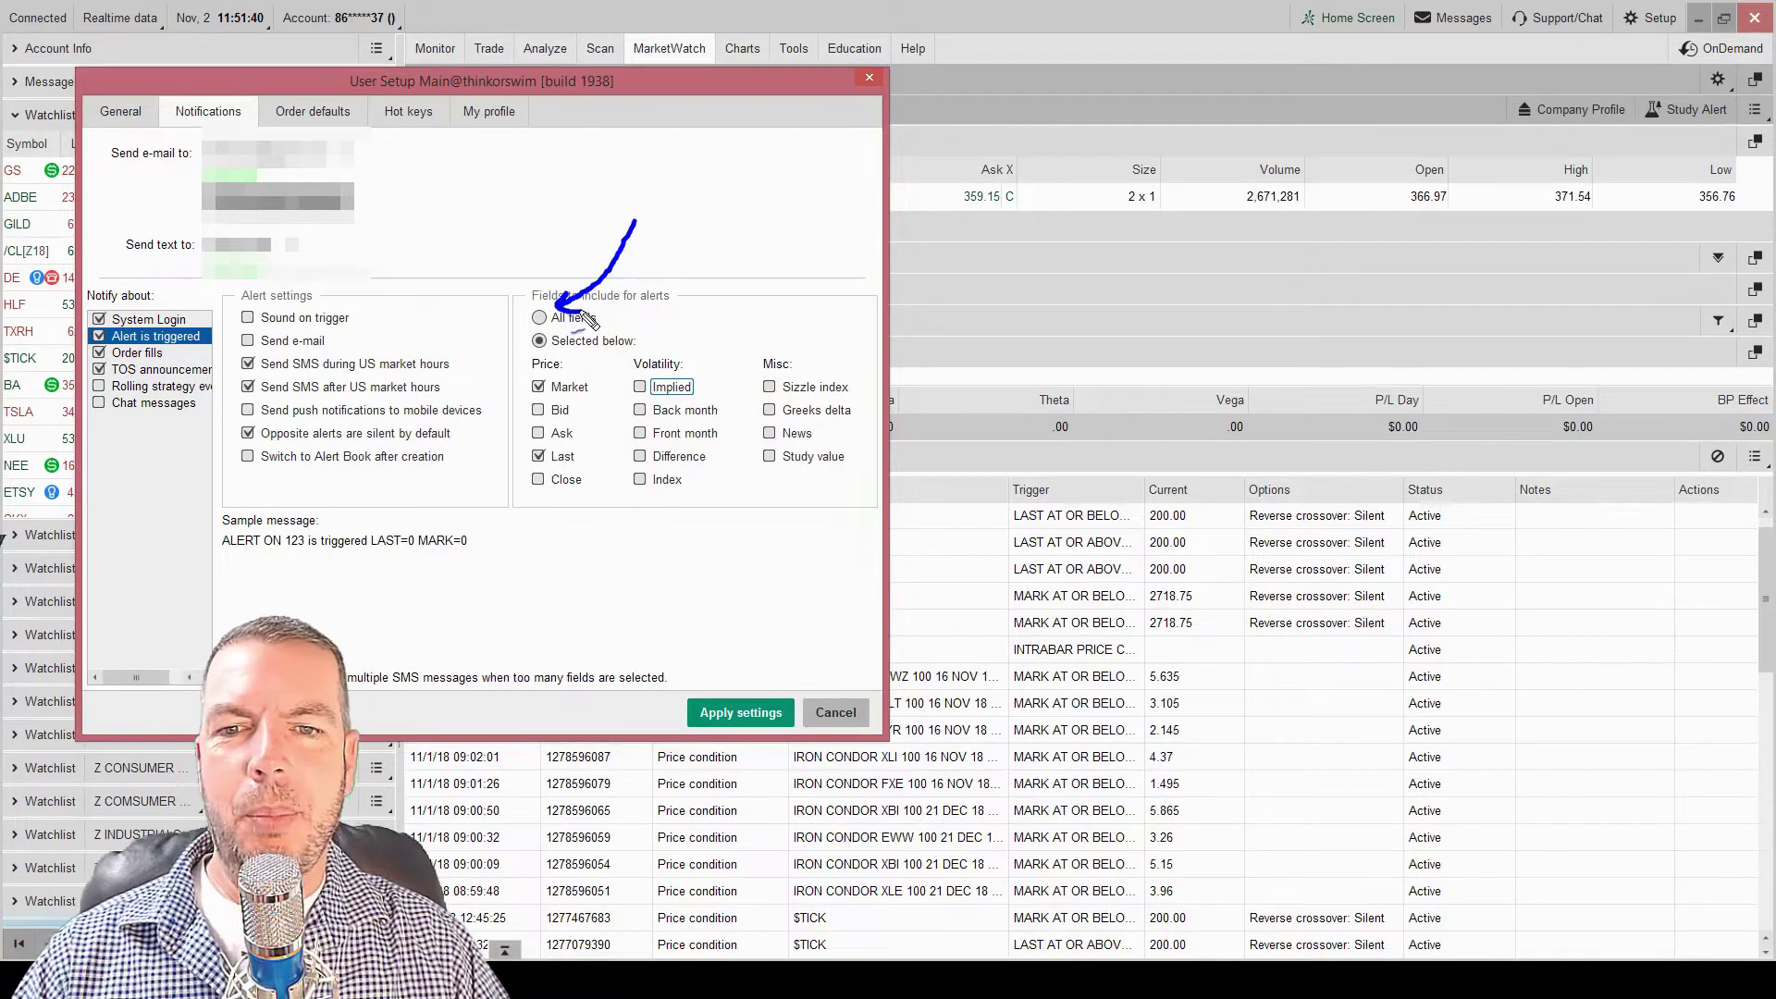
{"action": "key", "text": "Escape"}
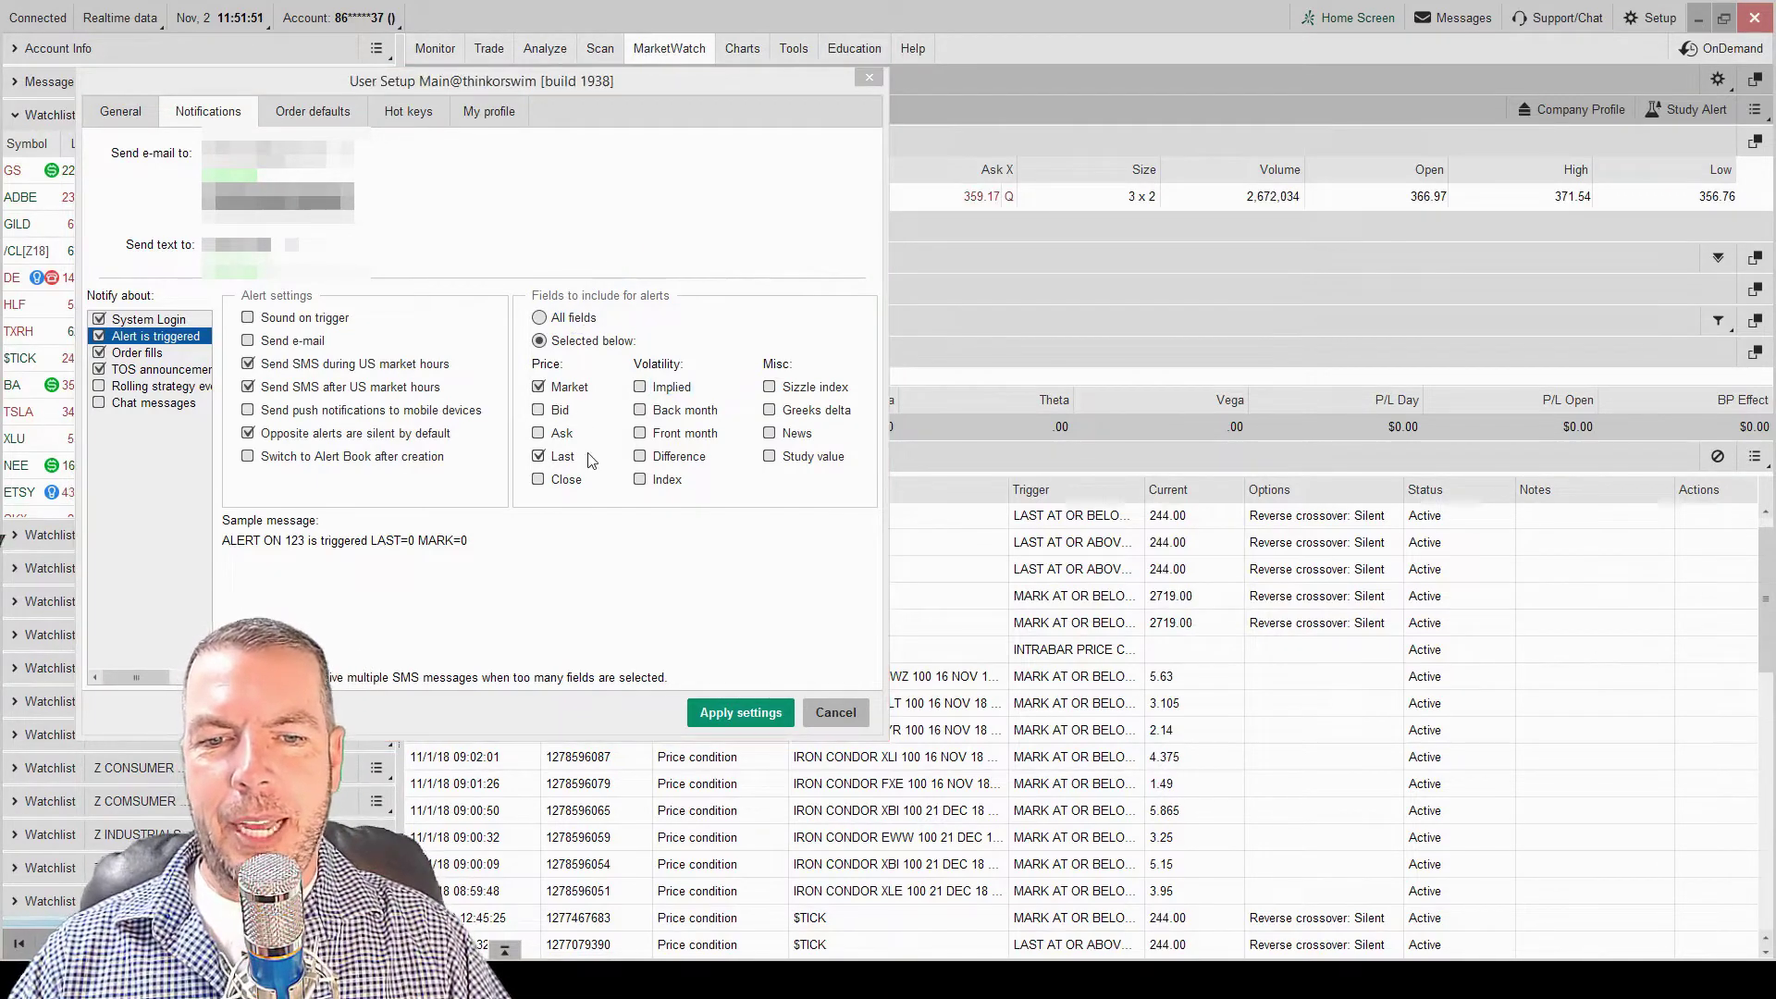
{"action": "left_click", "coordinate": [844, 713]}
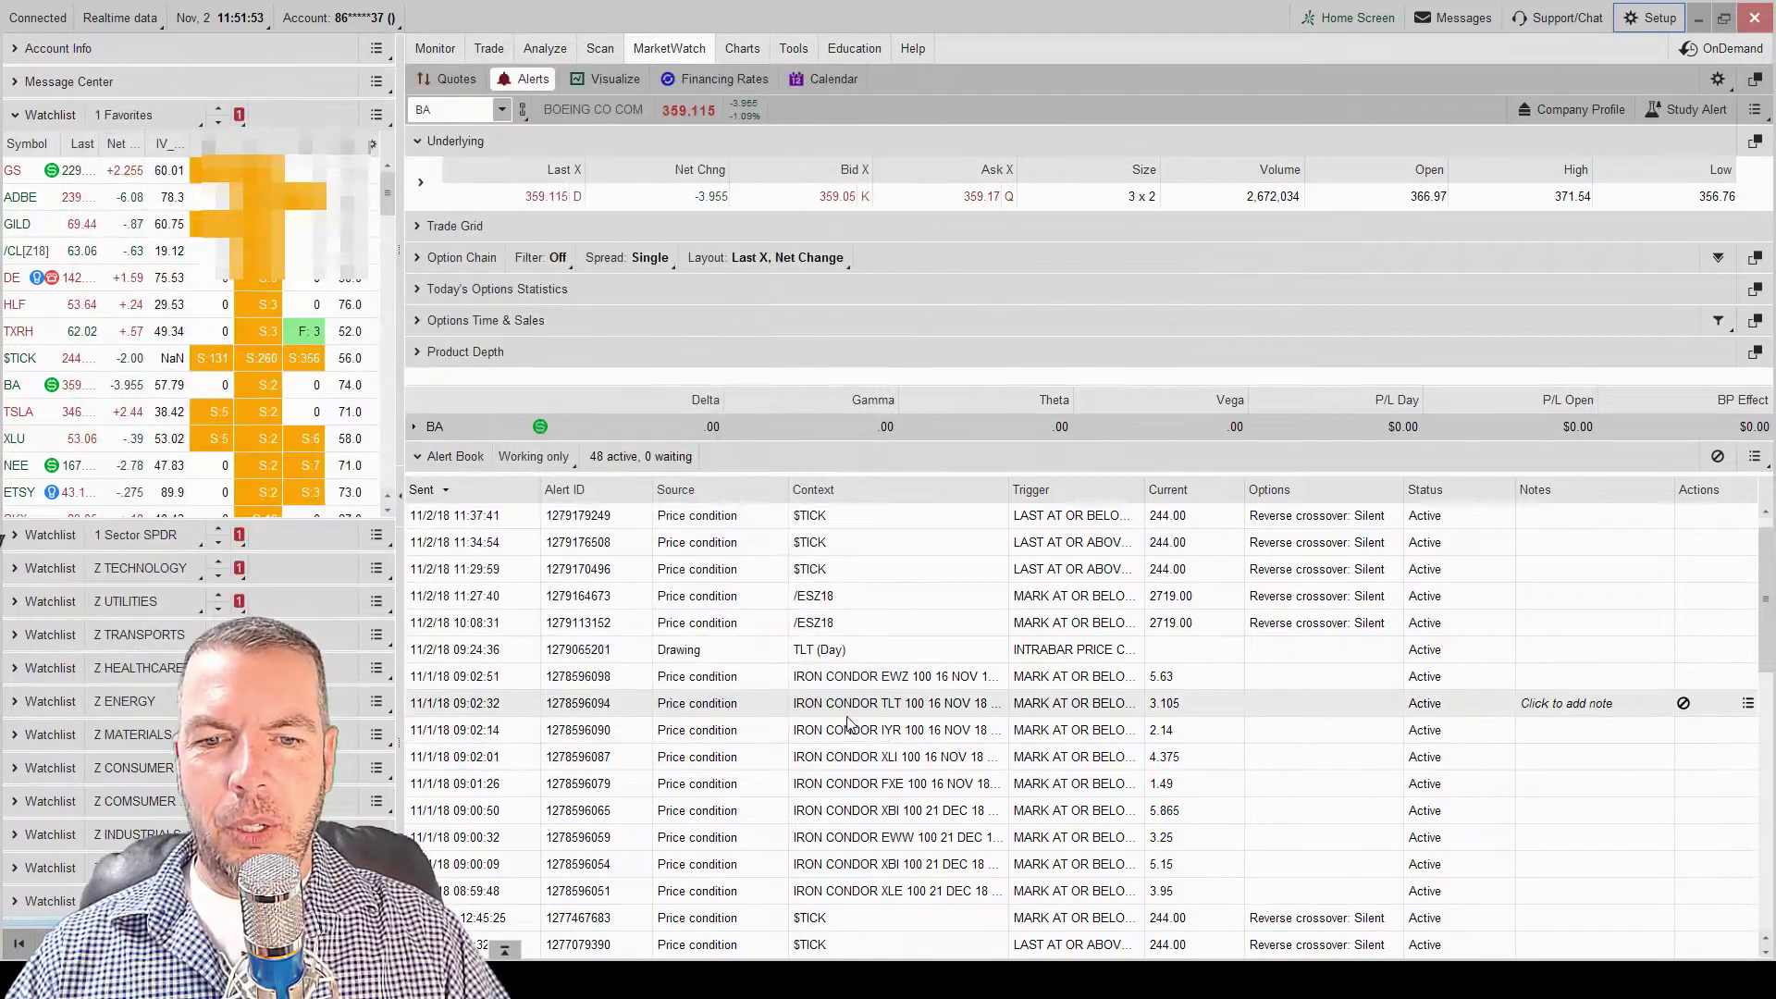
{"action": "left_click", "coordinate": [745, 52]}
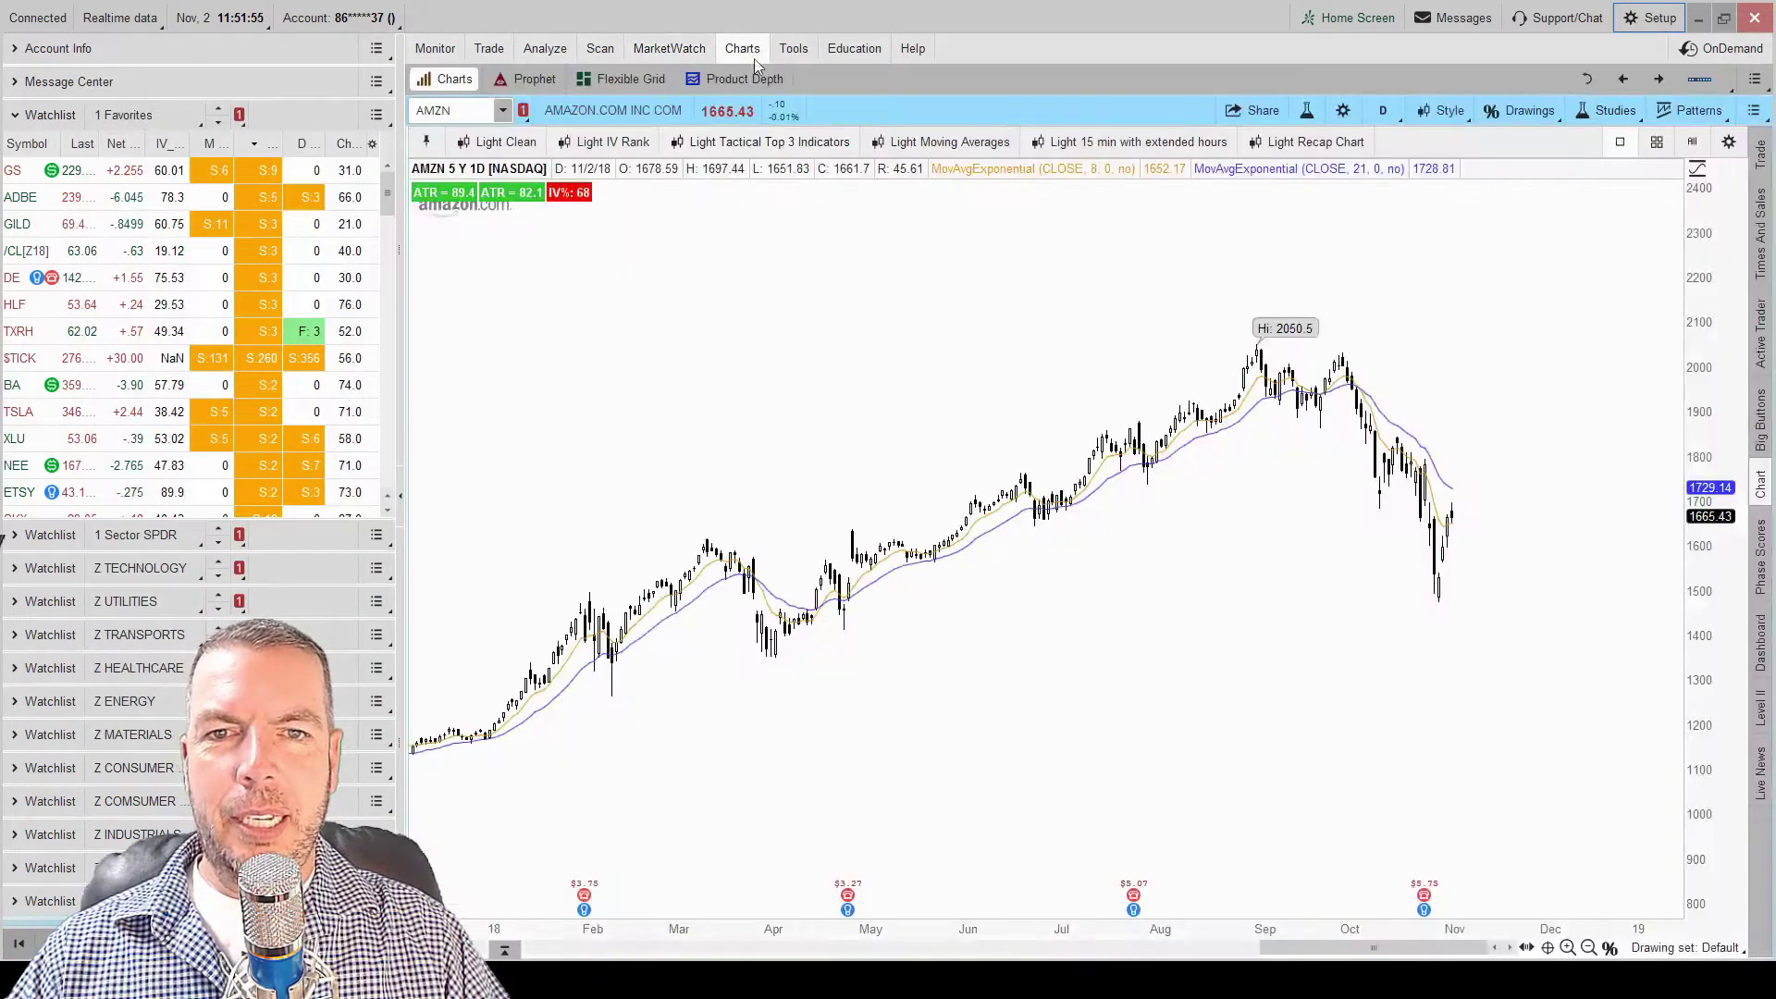
{"action": "right_click", "coordinate": [780, 284]}
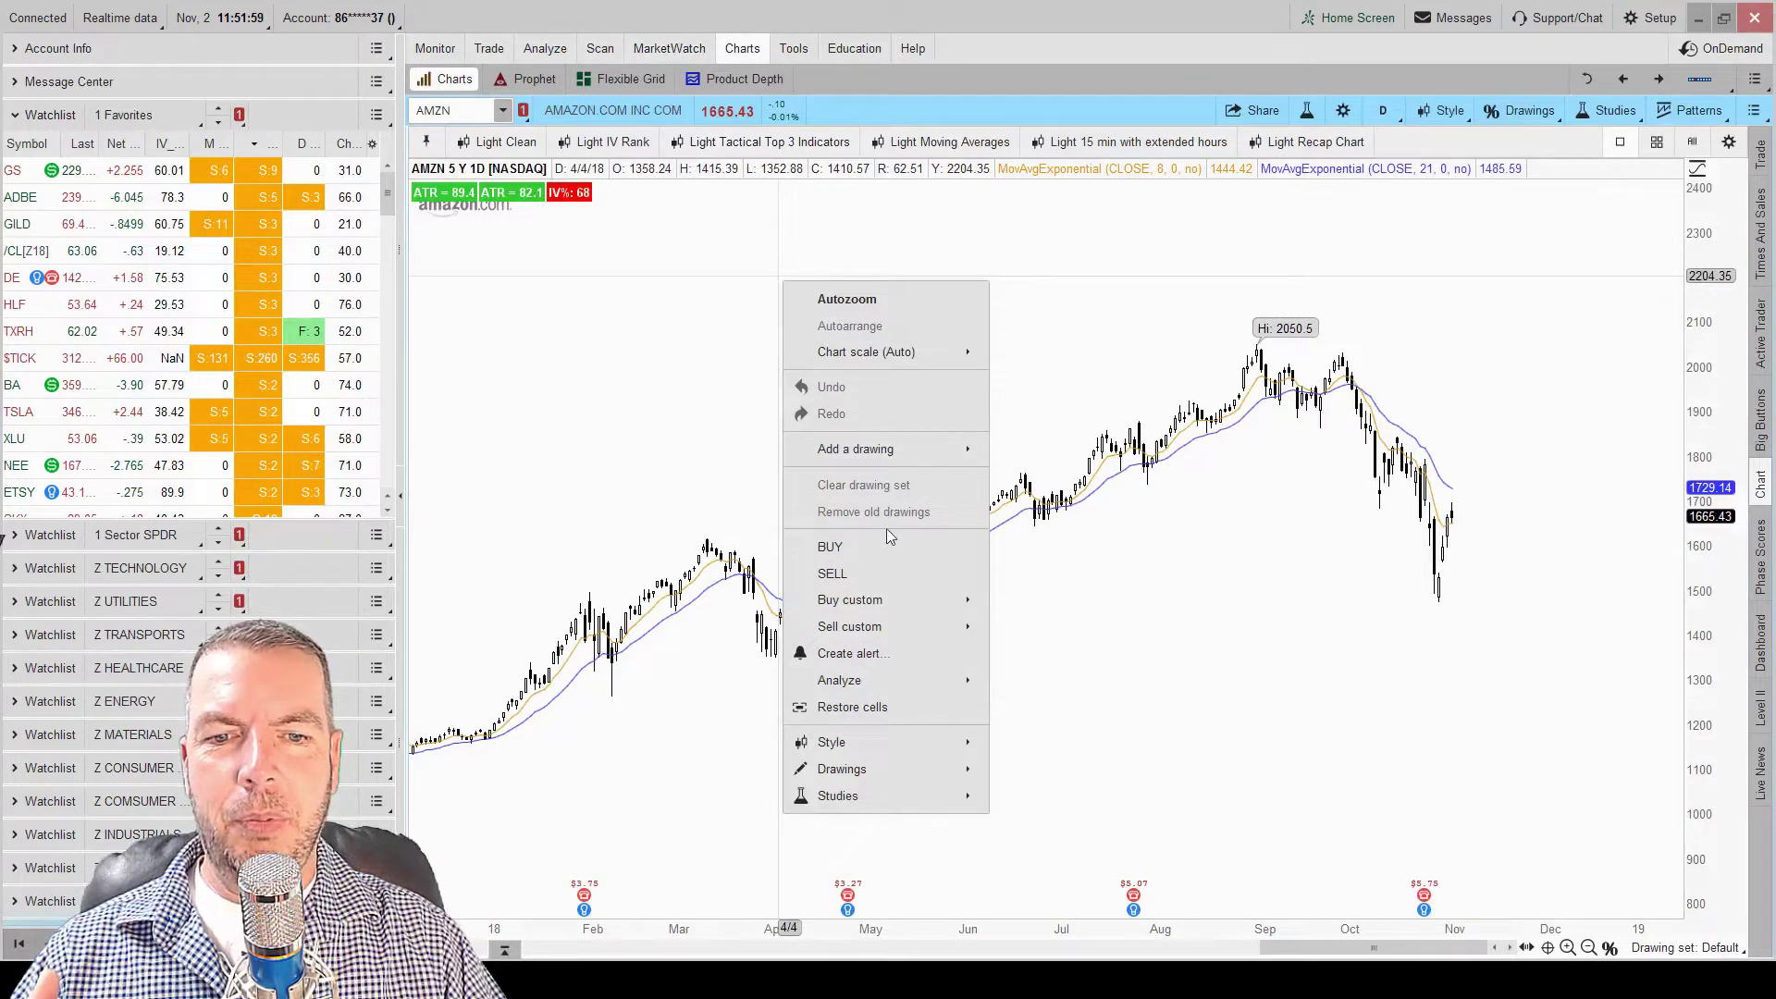
Start an AMZN price alert and review its delivery options, leaving the sound off.
{"action": "left_click", "coordinate": [886, 652]}
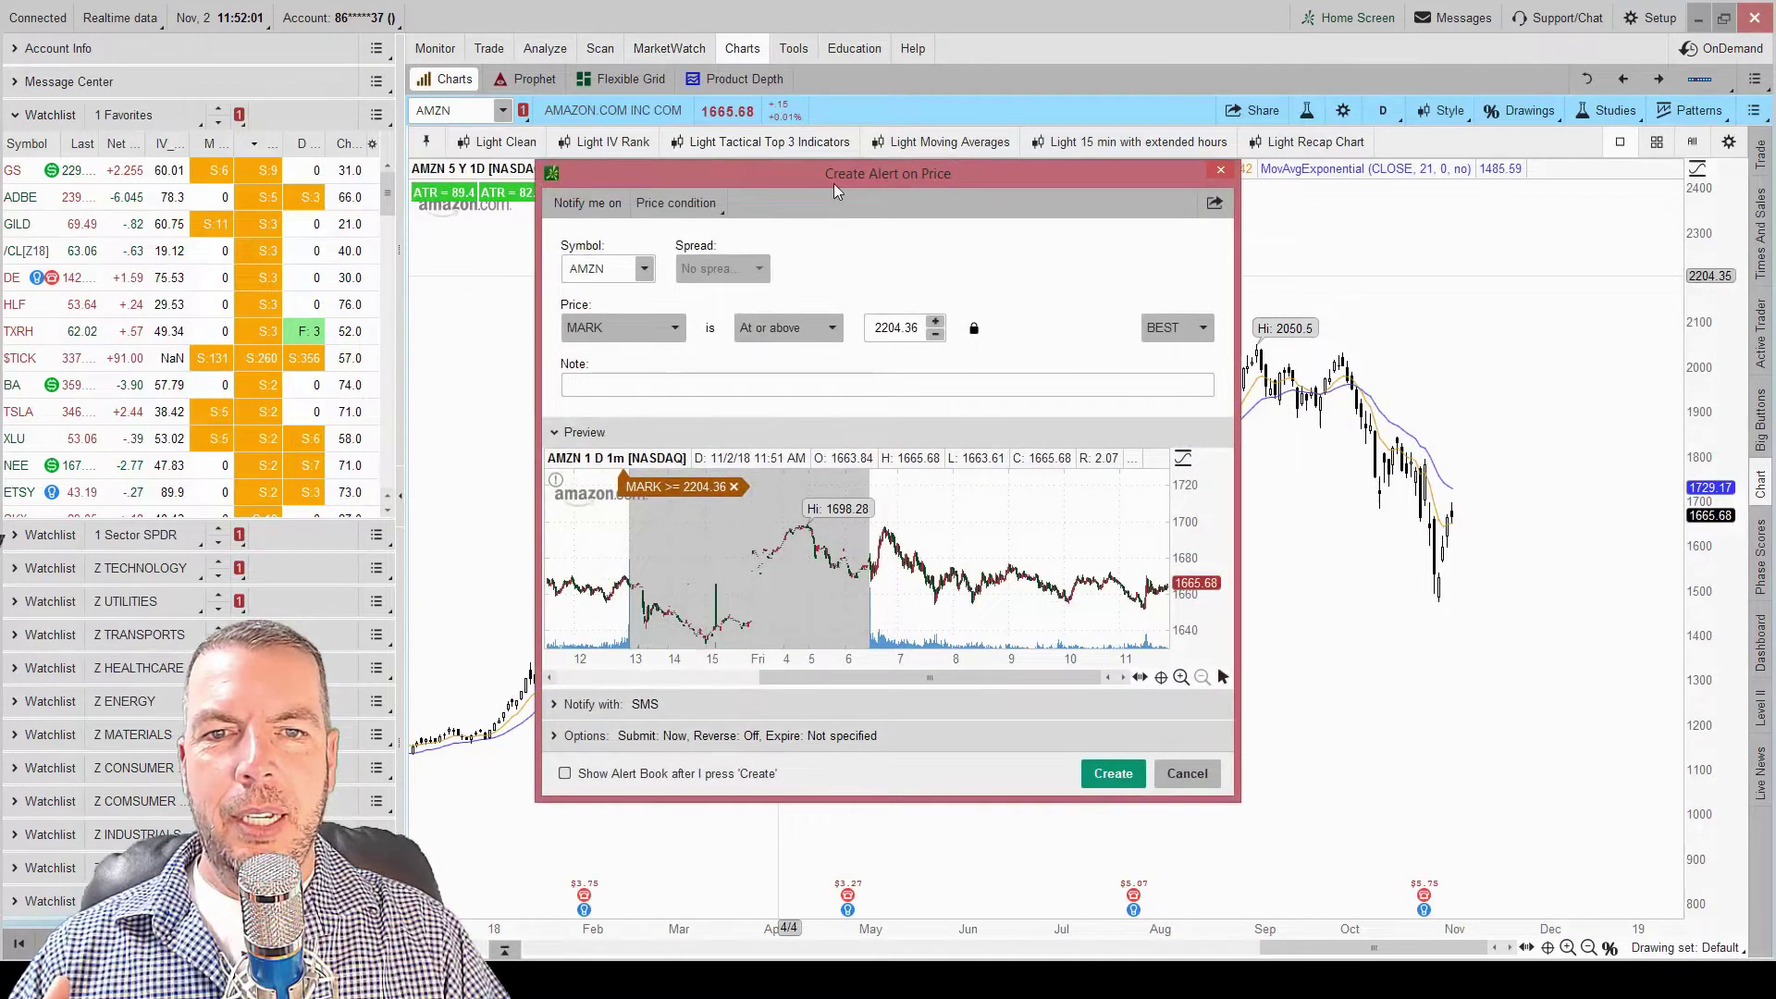
{"action": "left_click_drag", "start_coordinate": [830, 174], "coordinate": [727, 36]}
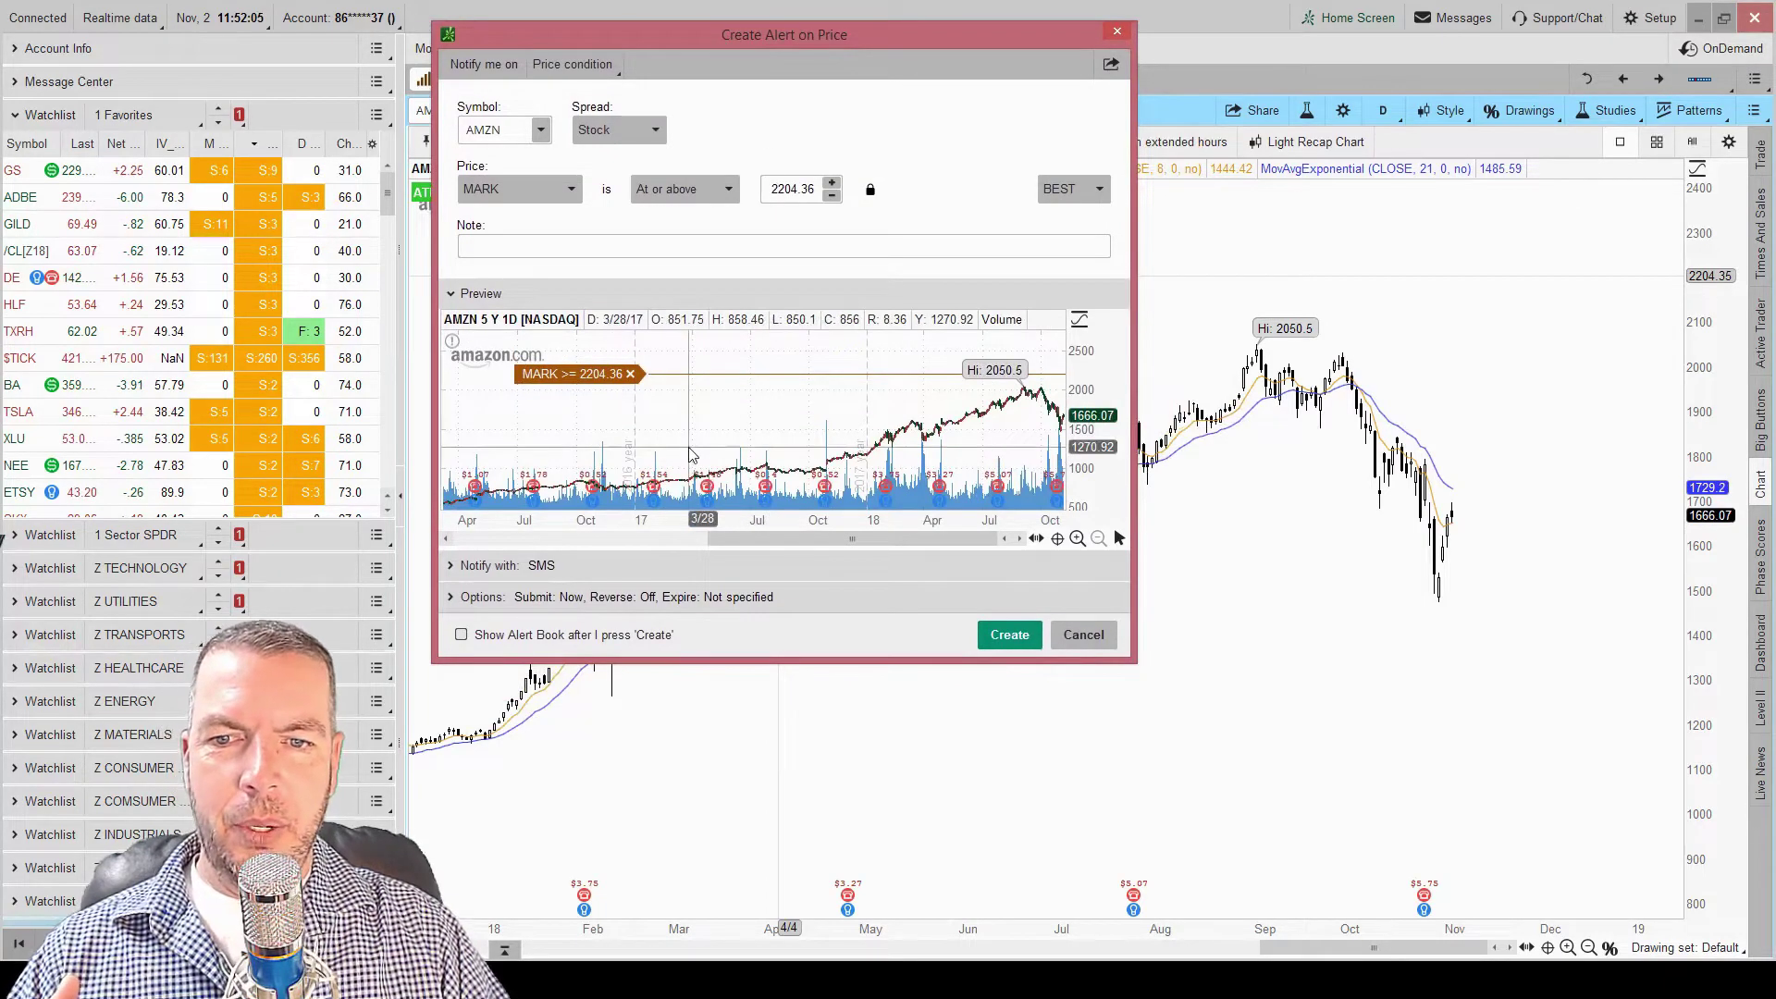
{"action": "left_click", "coordinate": [485, 569]}
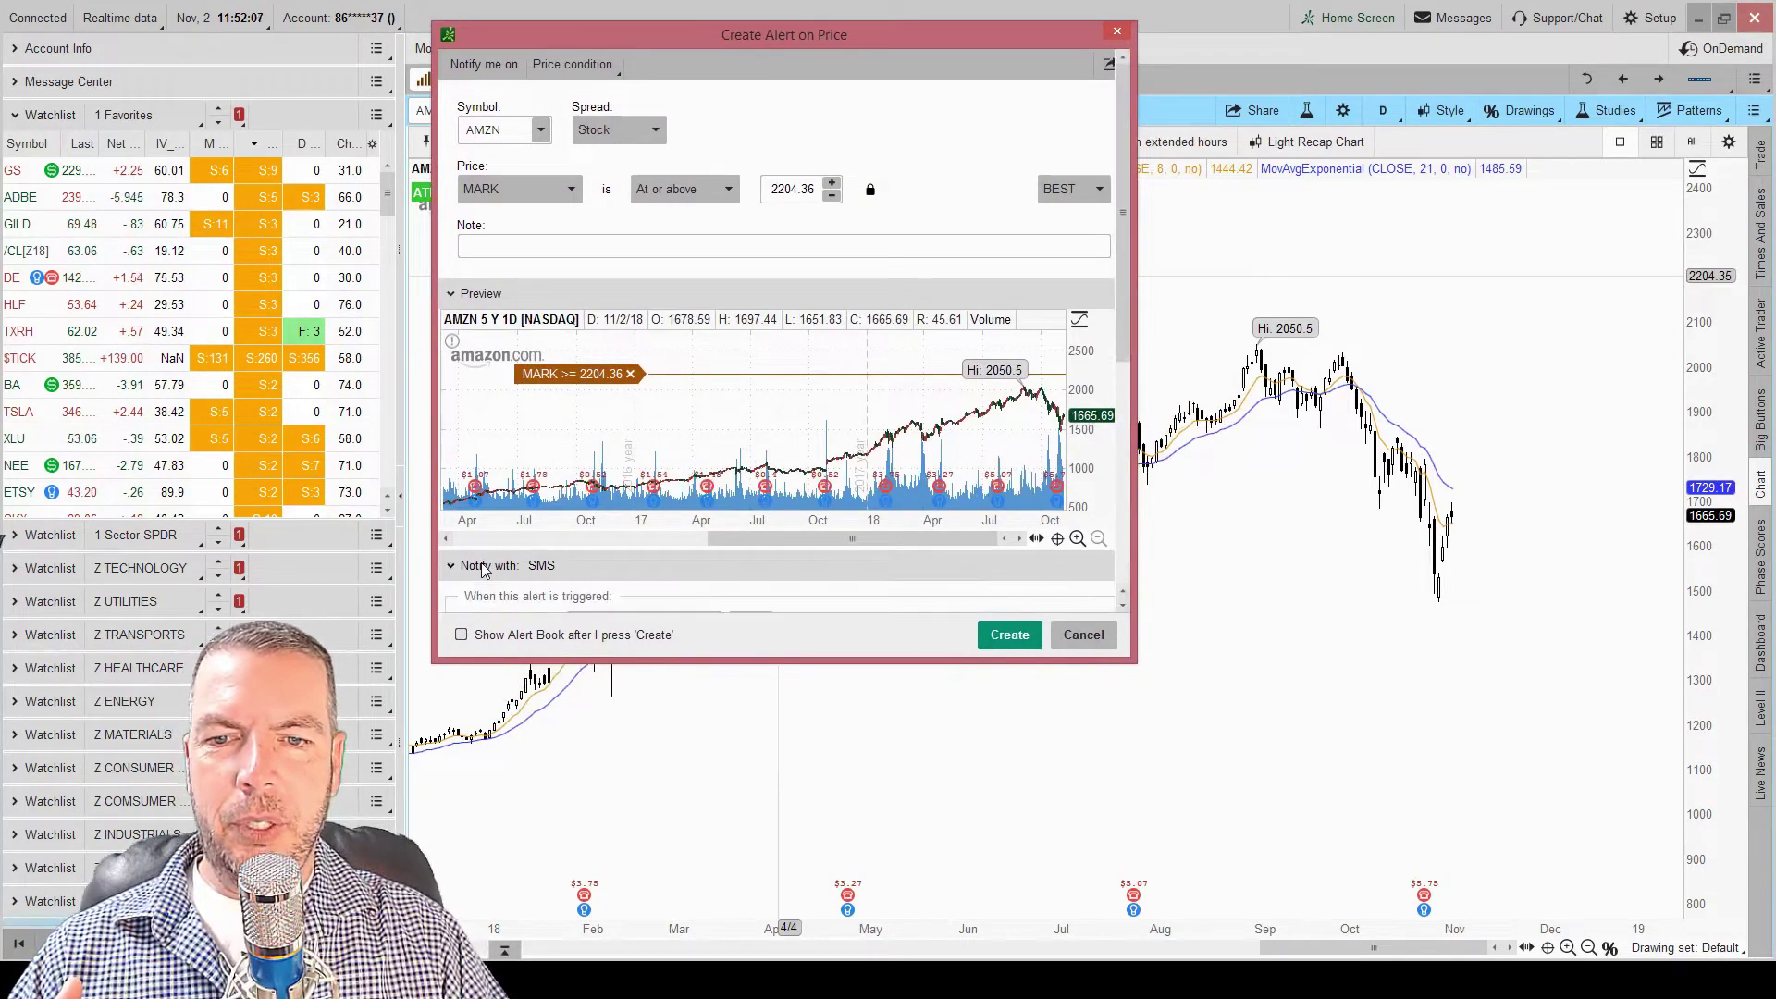
{"action": "scroll", "coordinate": [484, 569], "scroll_direction": "down", "scroll_amount": 6}
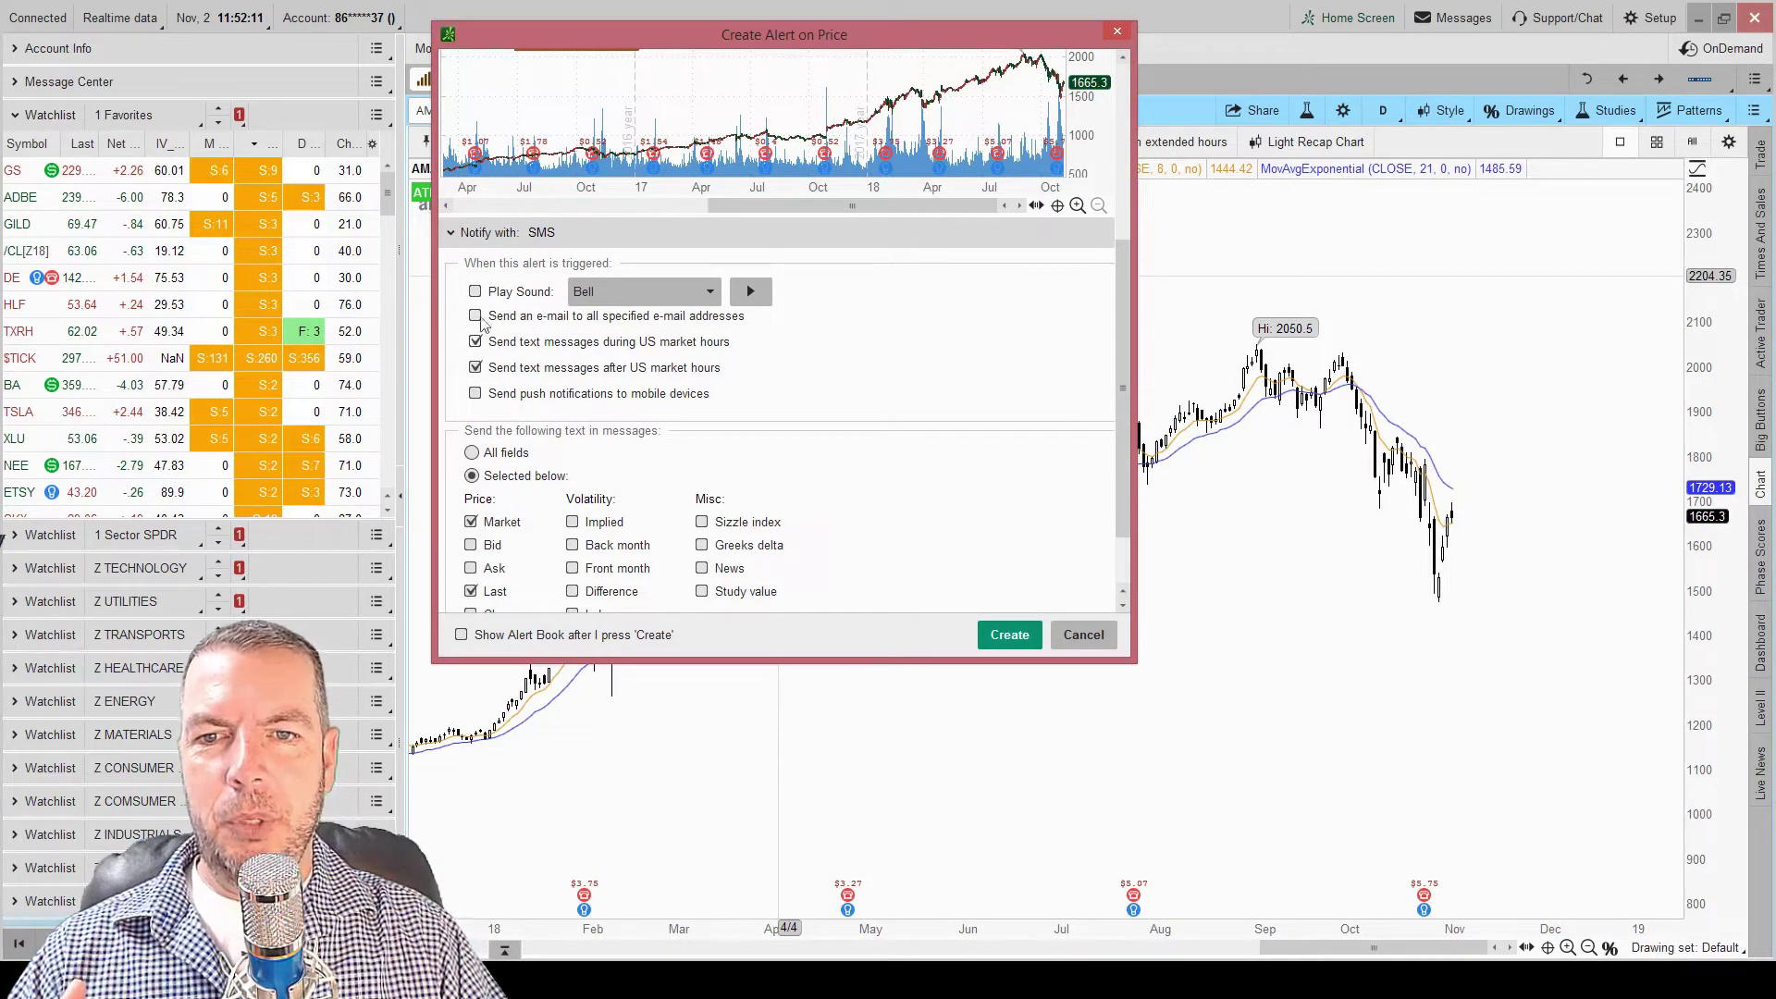
{"action": "left_click", "coordinate": [476, 292]}
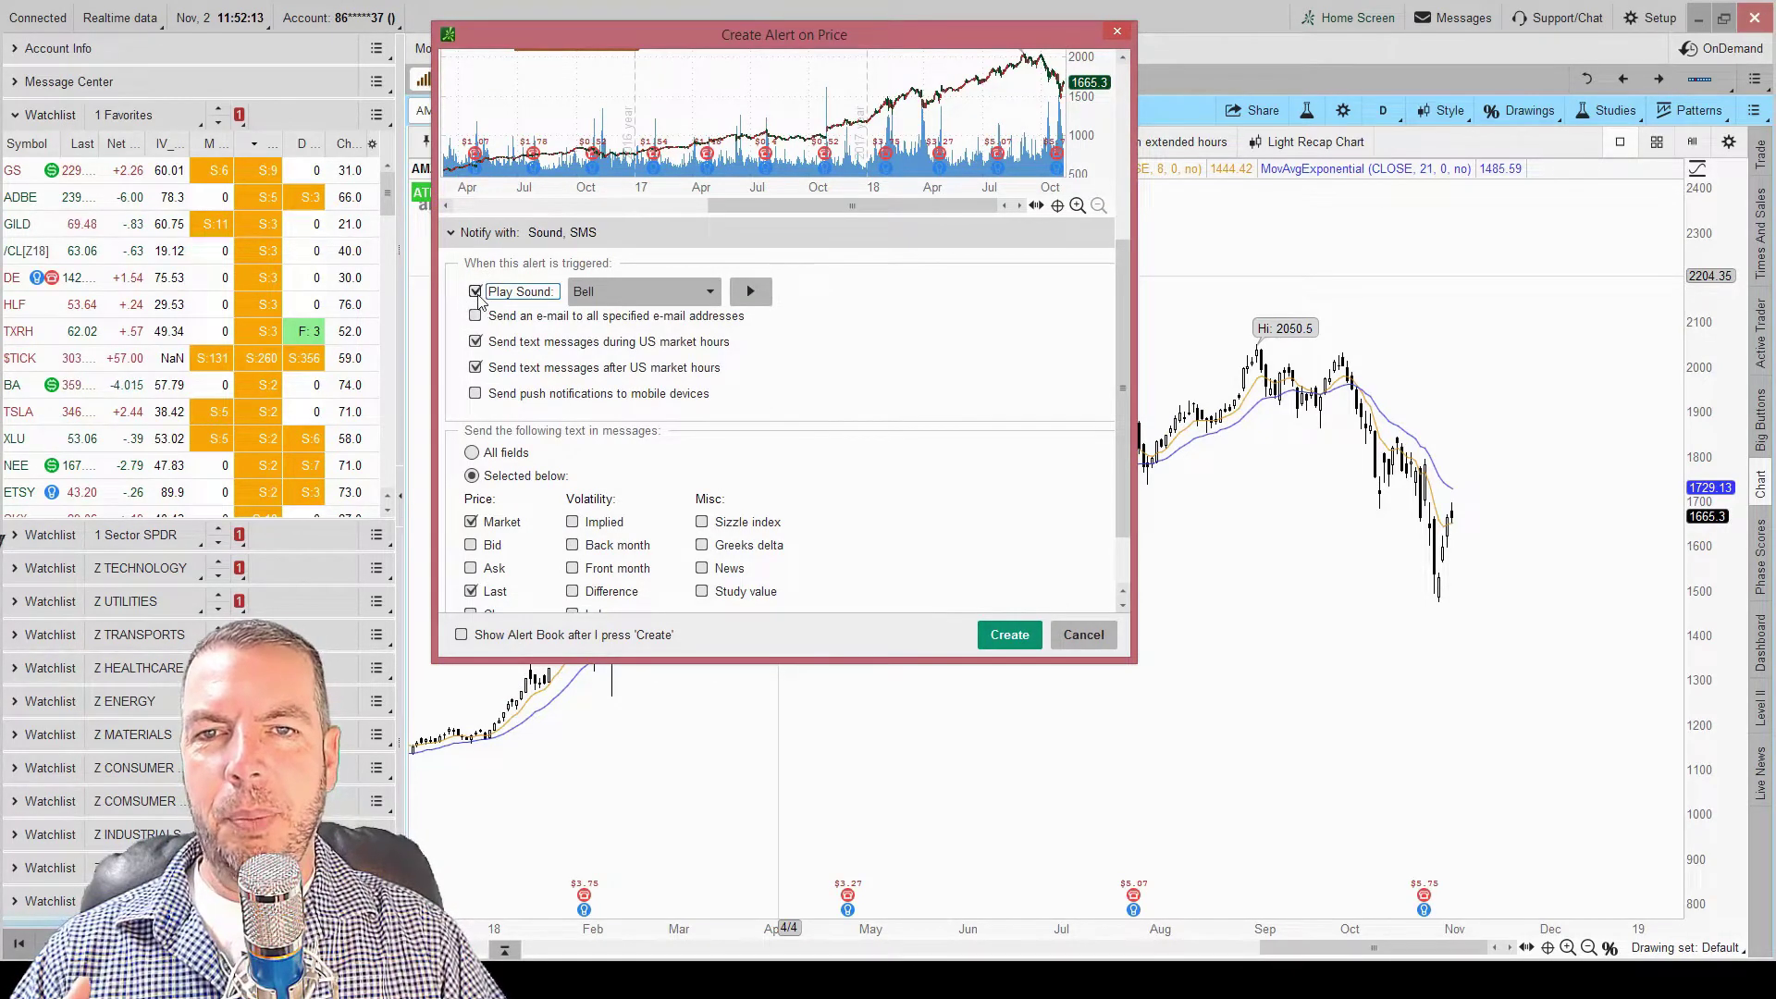
{"action": "left_click", "coordinate": [477, 294]}
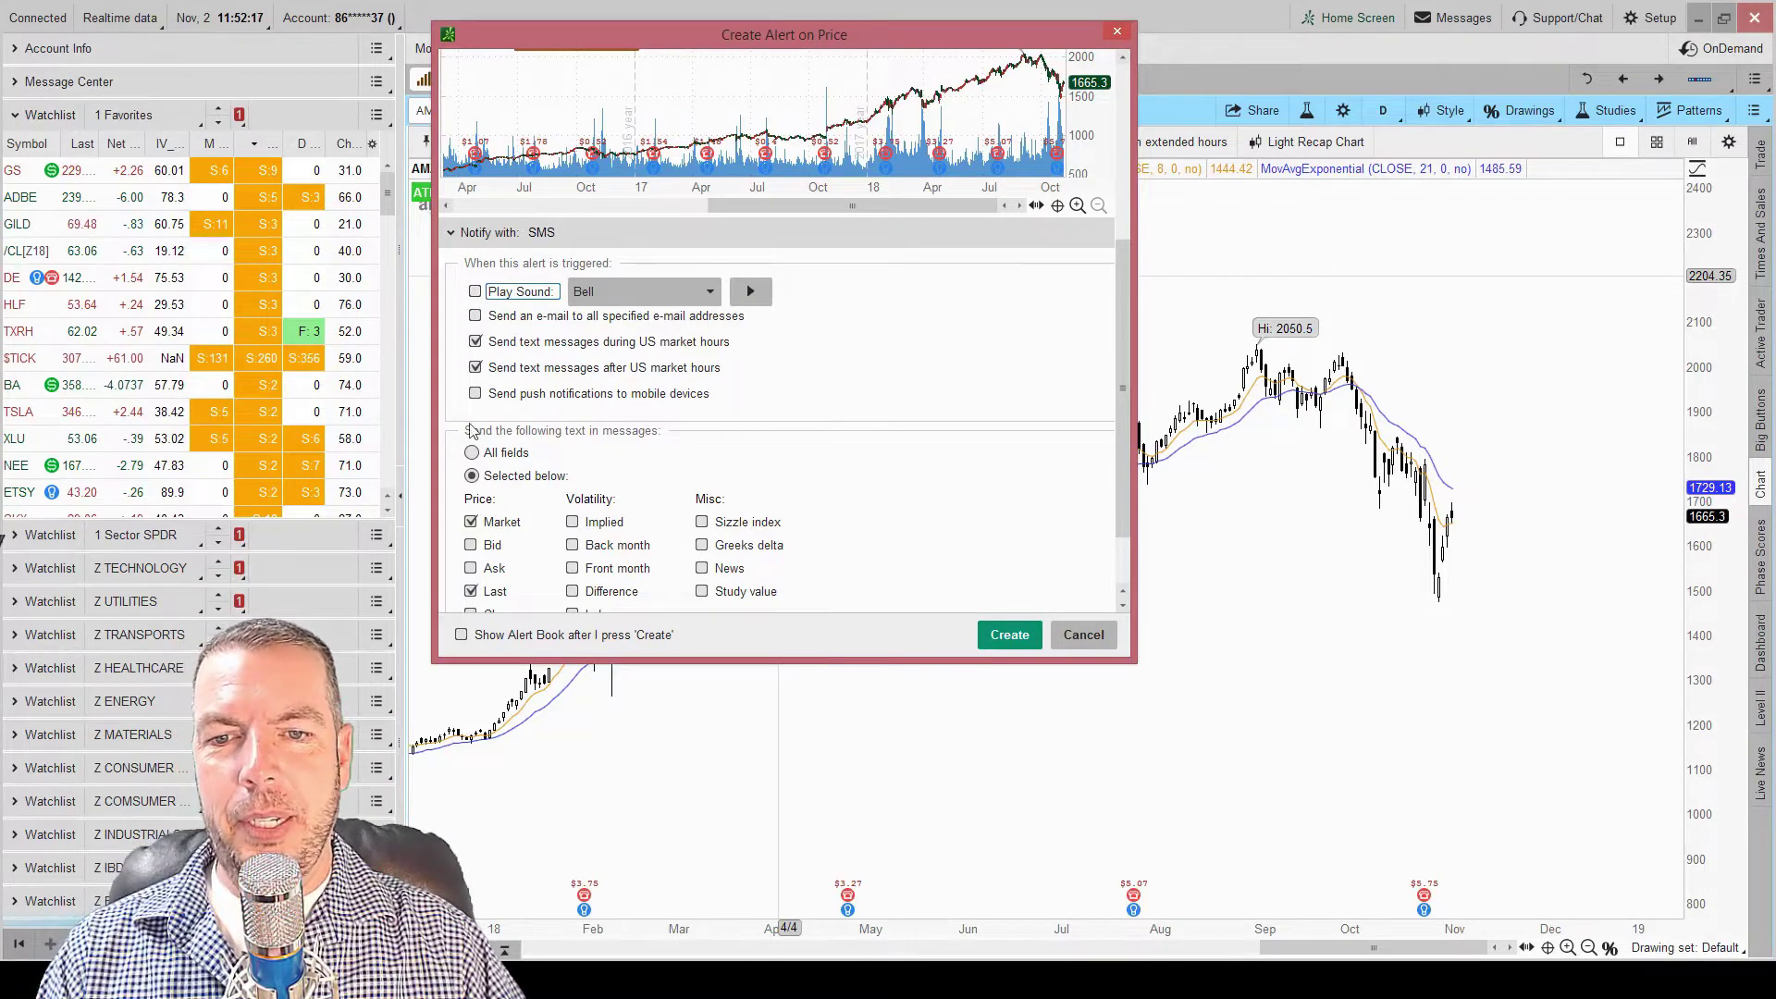
Expand Options to show Submit now, no expiry and the reverse crossover setting.
{"action": "scroll", "coordinate": [471, 431], "scroll_direction": "down", "scroll_amount": 3}
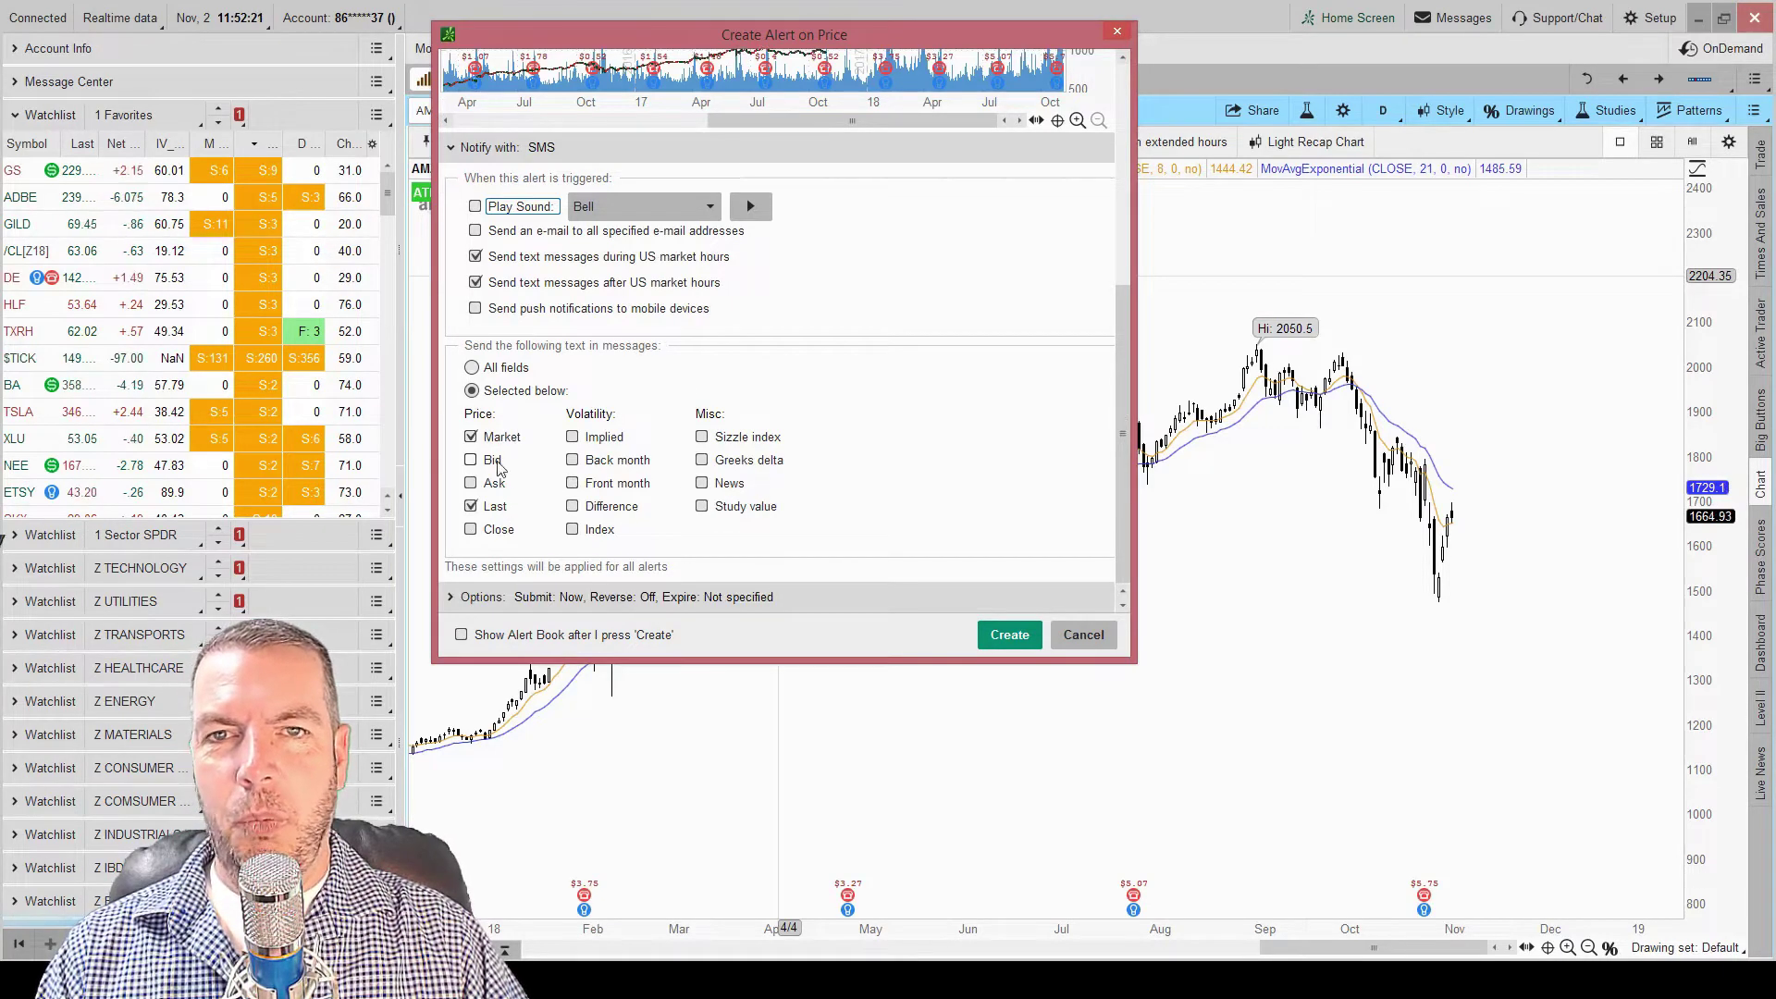
{"action": "left_click", "coordinate": [487, 596]}
{"action": "scroll", "coordinate": [504, 582], "scroll_direction": "down", "scroll_amount": 3}
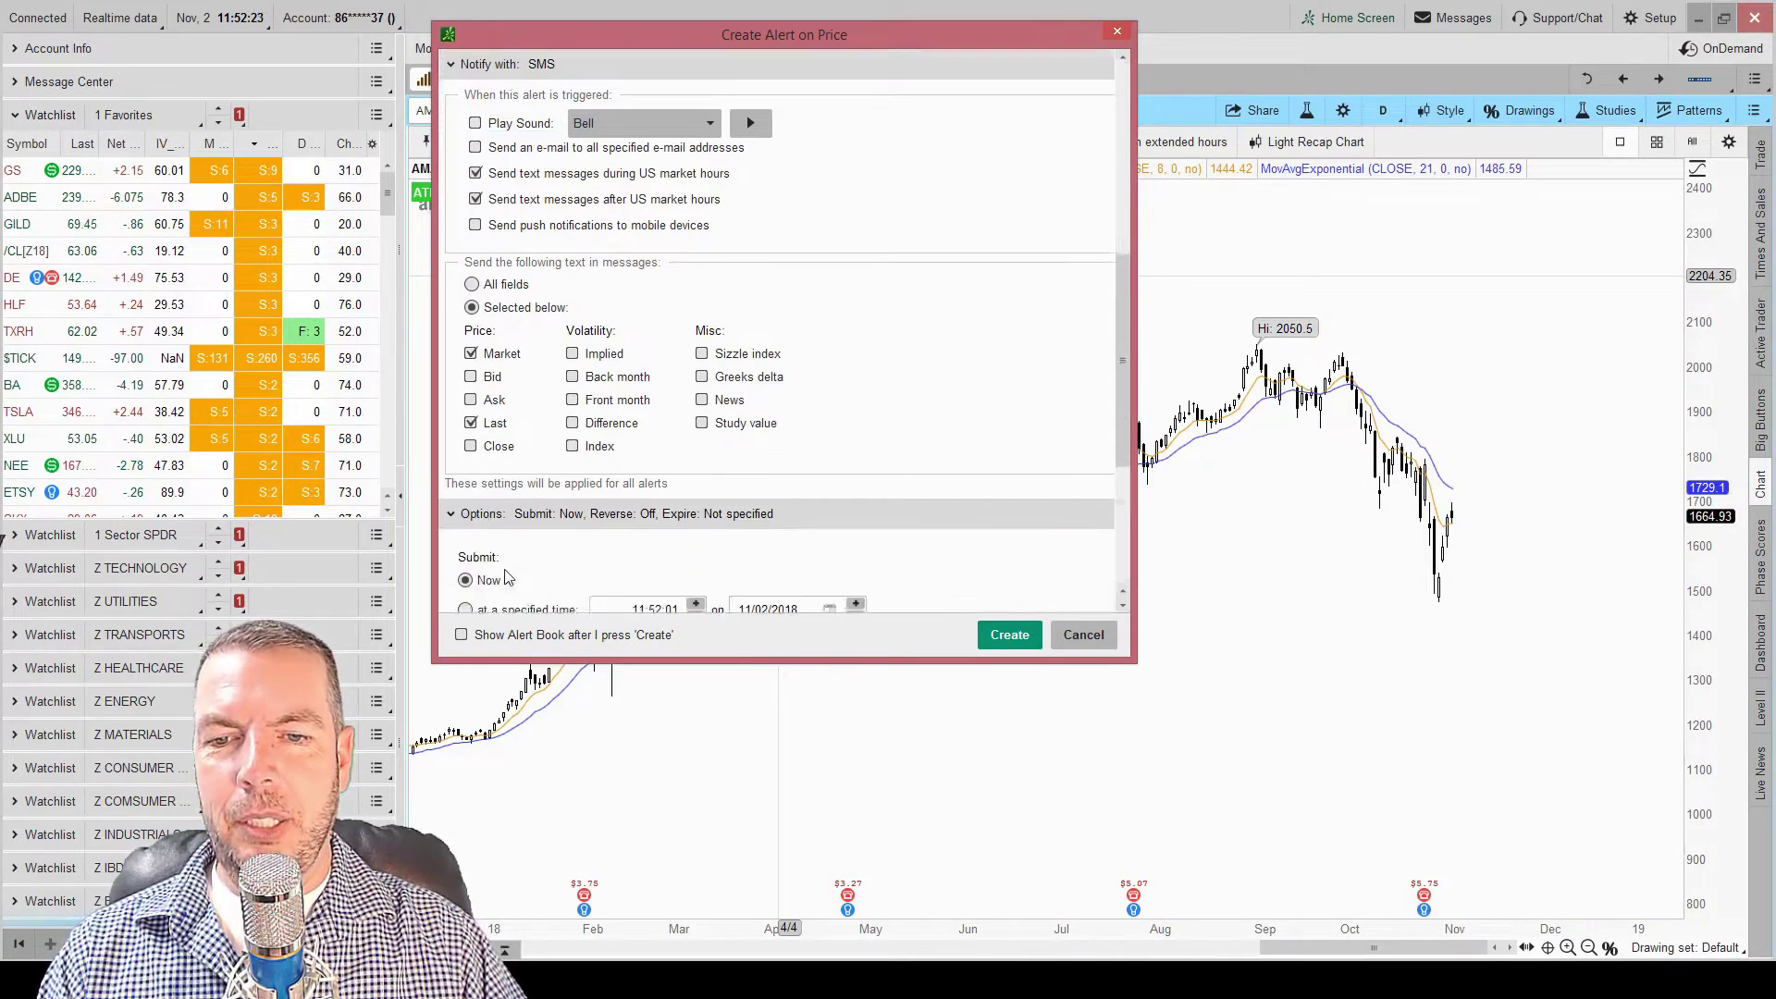
{"action": "scroll", "coordinate": [508, 578], "scroll_direction": "down", "scroll_amount": 5}
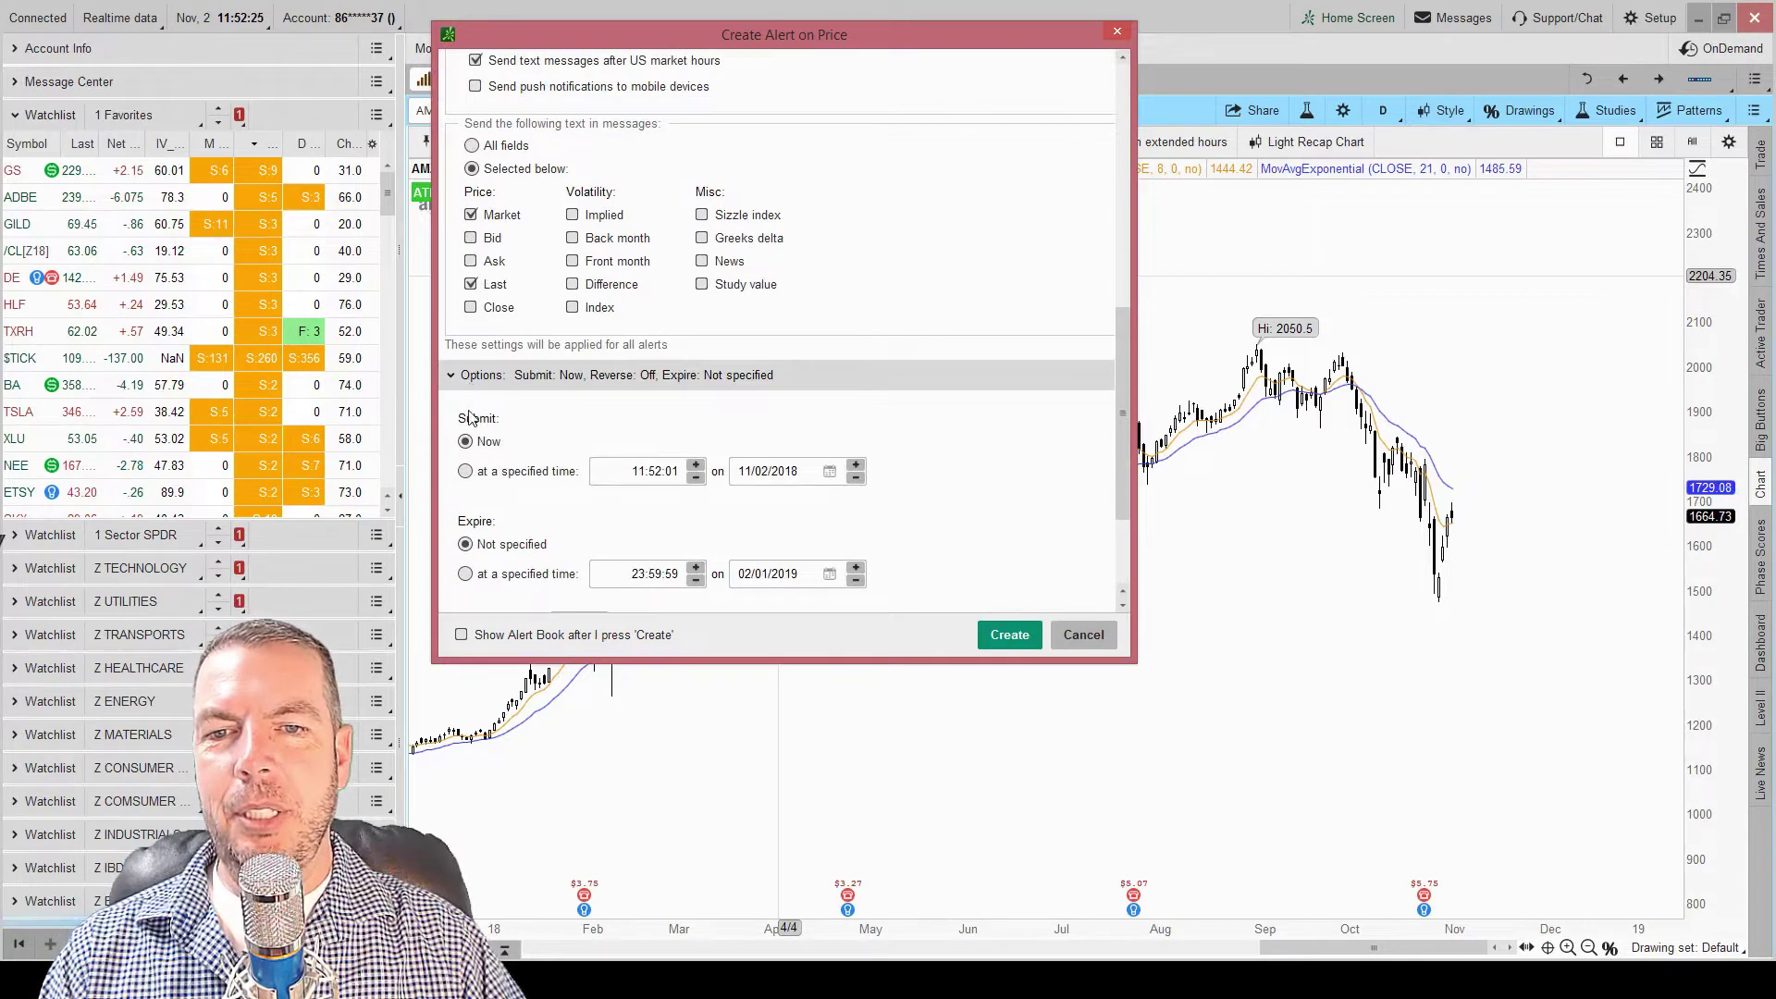
{"action": "scroll", "coordinate": [470, 417], "scroll_direction": "down", "scroll_amount": 6}
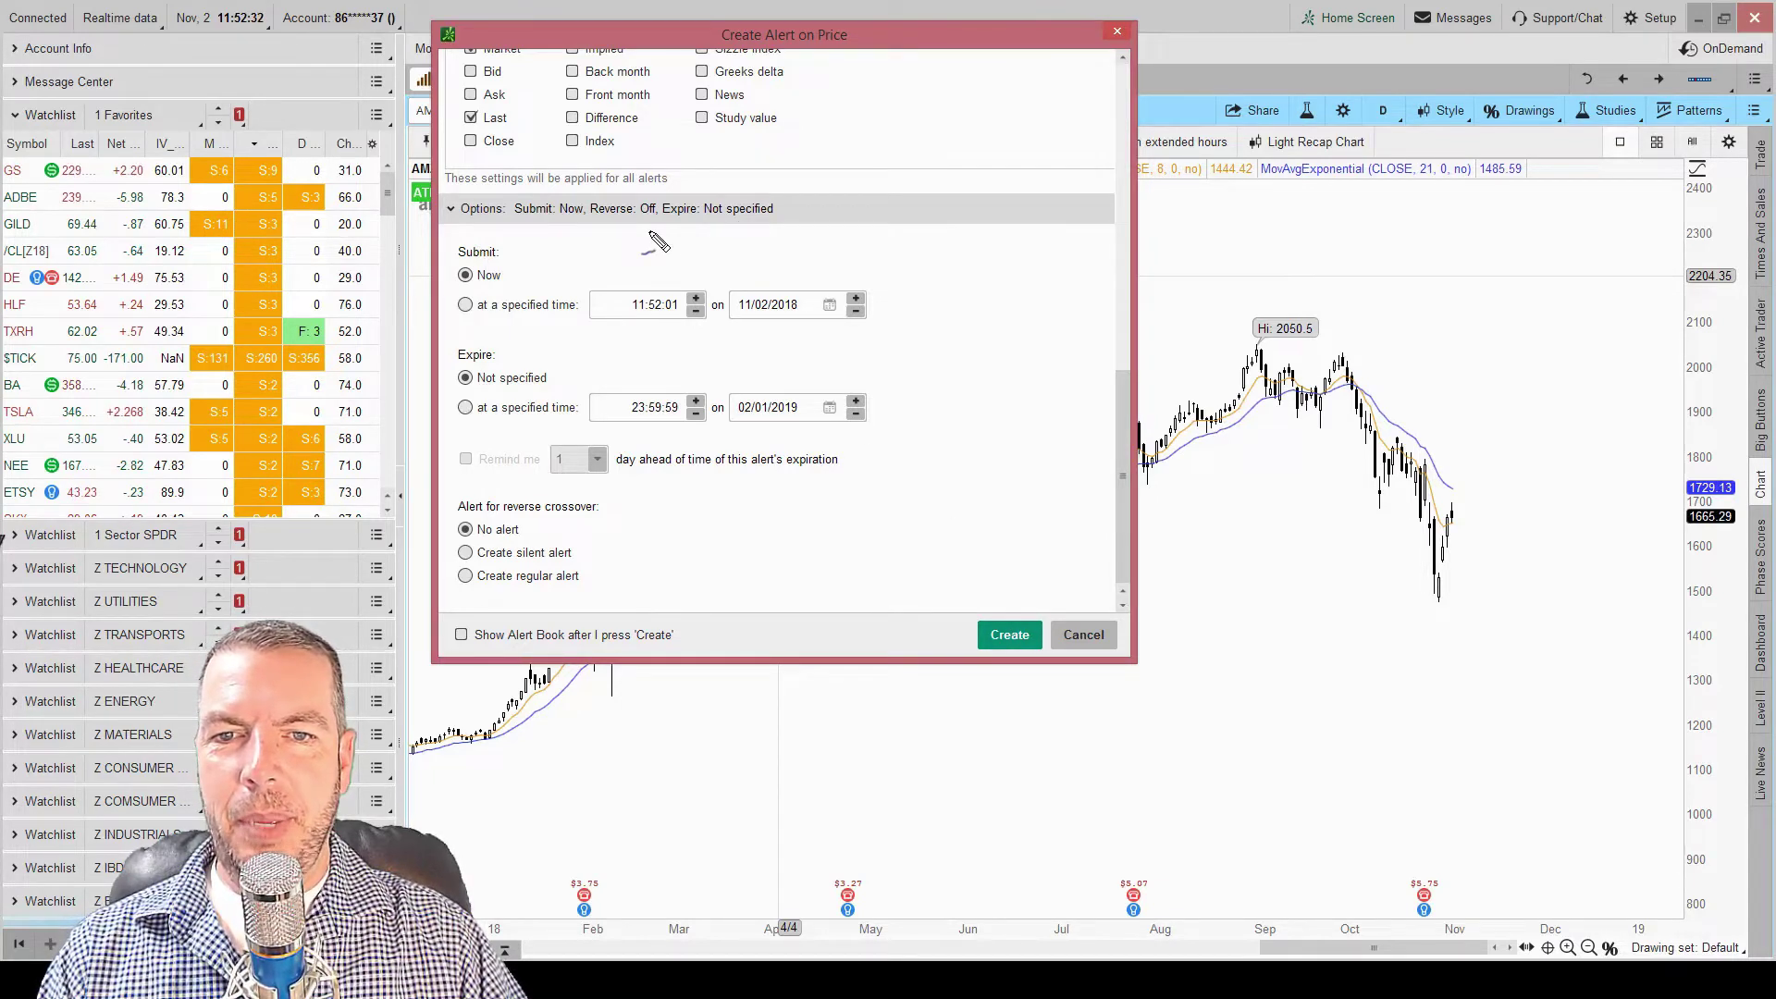
Highlight the November 14 AMAT, NVDA and WMT earnings reports on the calendar.
{"action": "mouse_move", "coordinate": [651, 233]}
{"action": "left_mouse_down"}
{"action": "mouse_move", "coordinate": [545, 248]}
{"action": "mouse_move", "coordinate": [519, 272]}
{"action": "mouse_move", "coordinate": [555, 270]}
{"action": "left_mouse_up"}
{"action": "left_click_drag", "start_coordinate": [470, 319], "coordinate": [564, 320]}
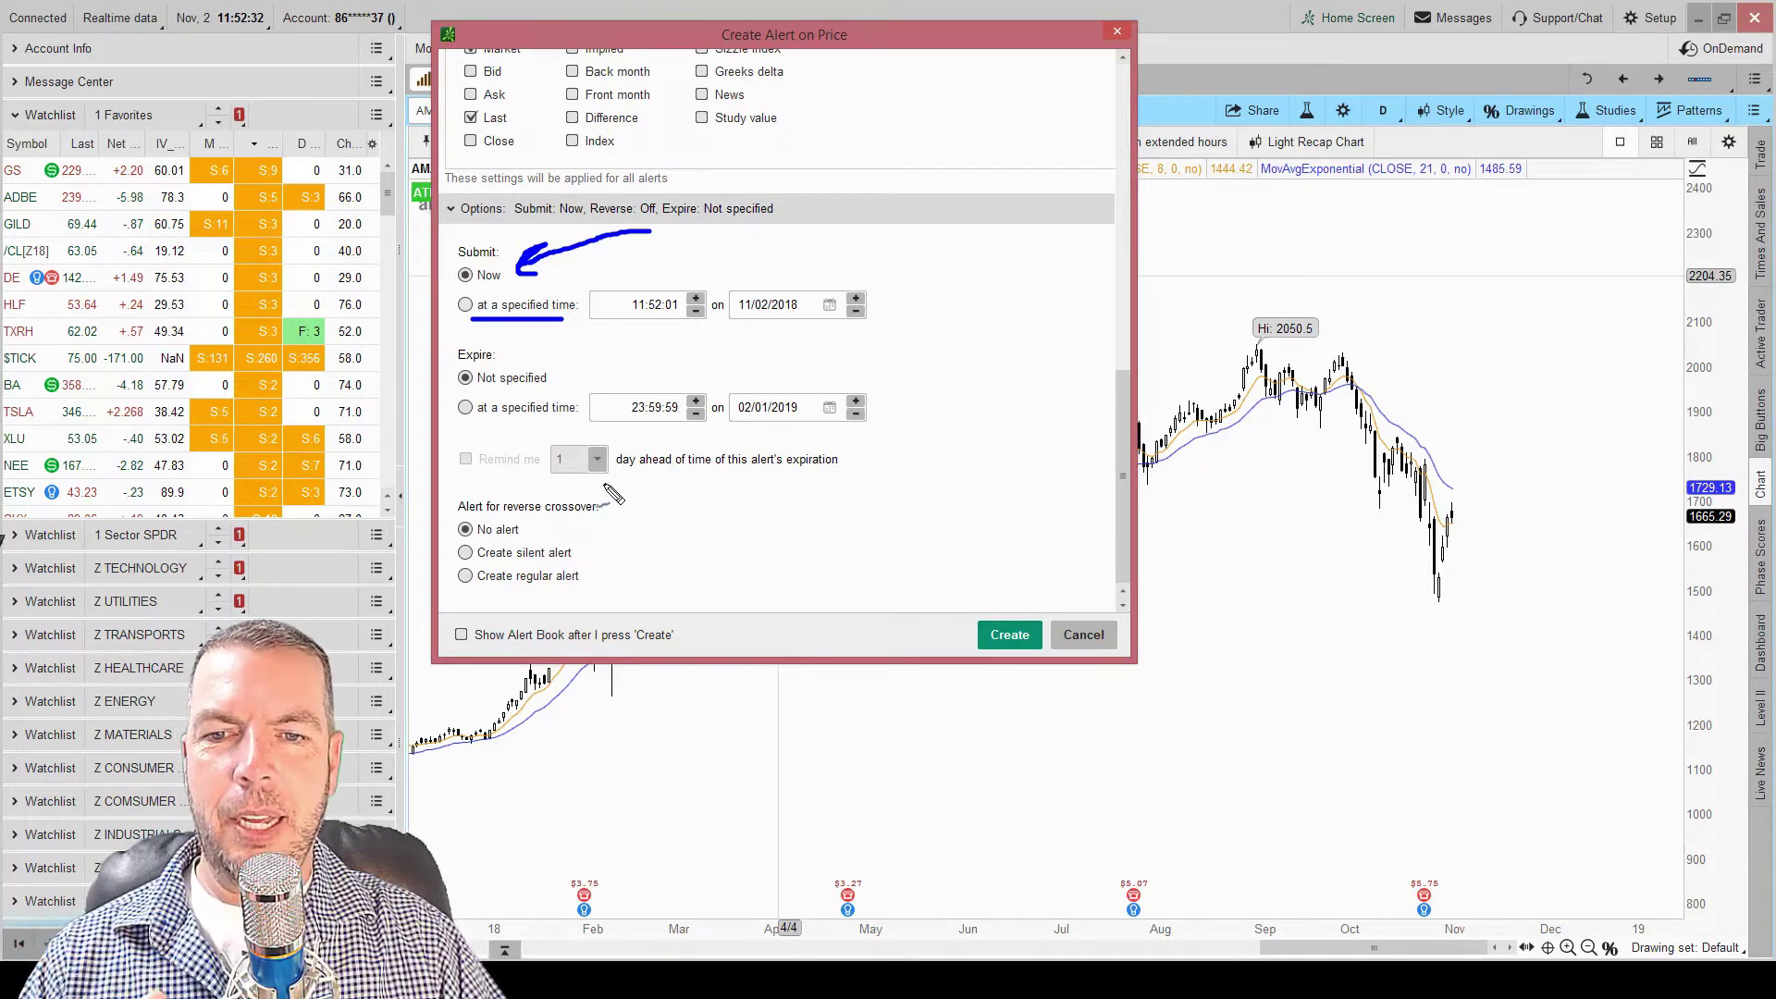
{"action": "key", "text": "Escape"}
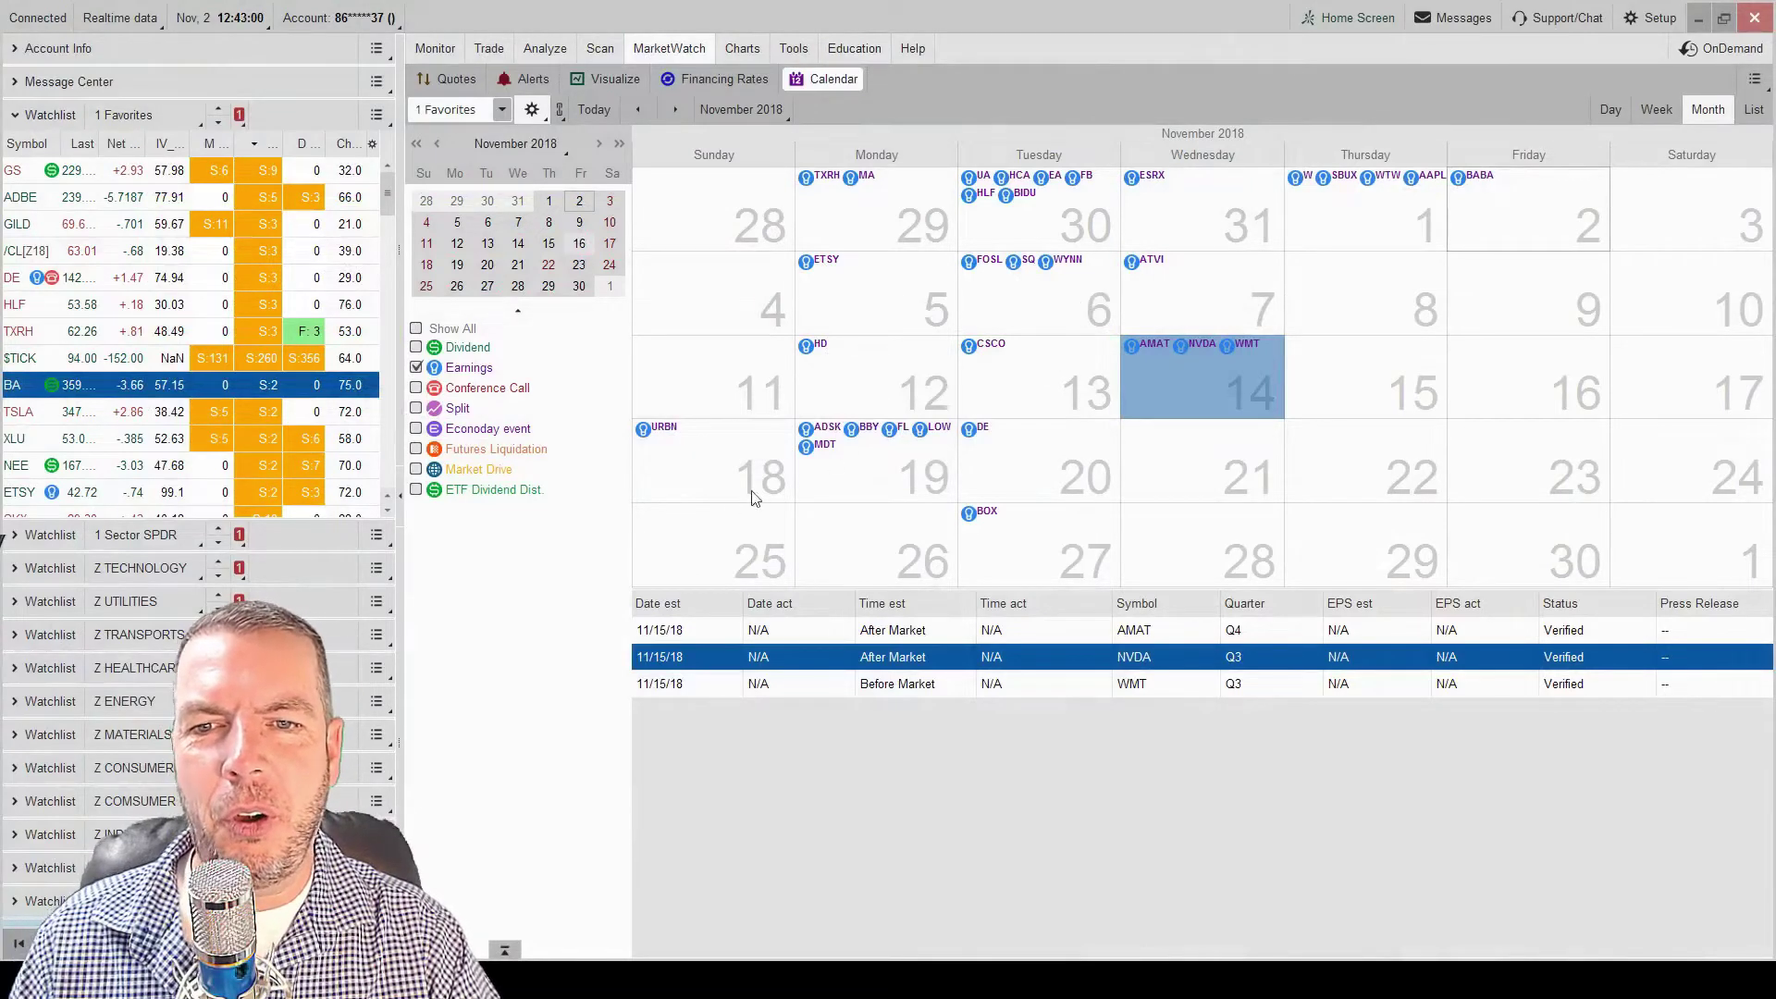
{"action": "mouse_move", "coordinate": [509, 542]}
{"action": "left_mouse_down"}
{"action": "mouse_move", "coordinate": [411, 305]}
{"action": "mouse_move", "coordinate": [474, 564]}
{"action": "left_mouse_up"}
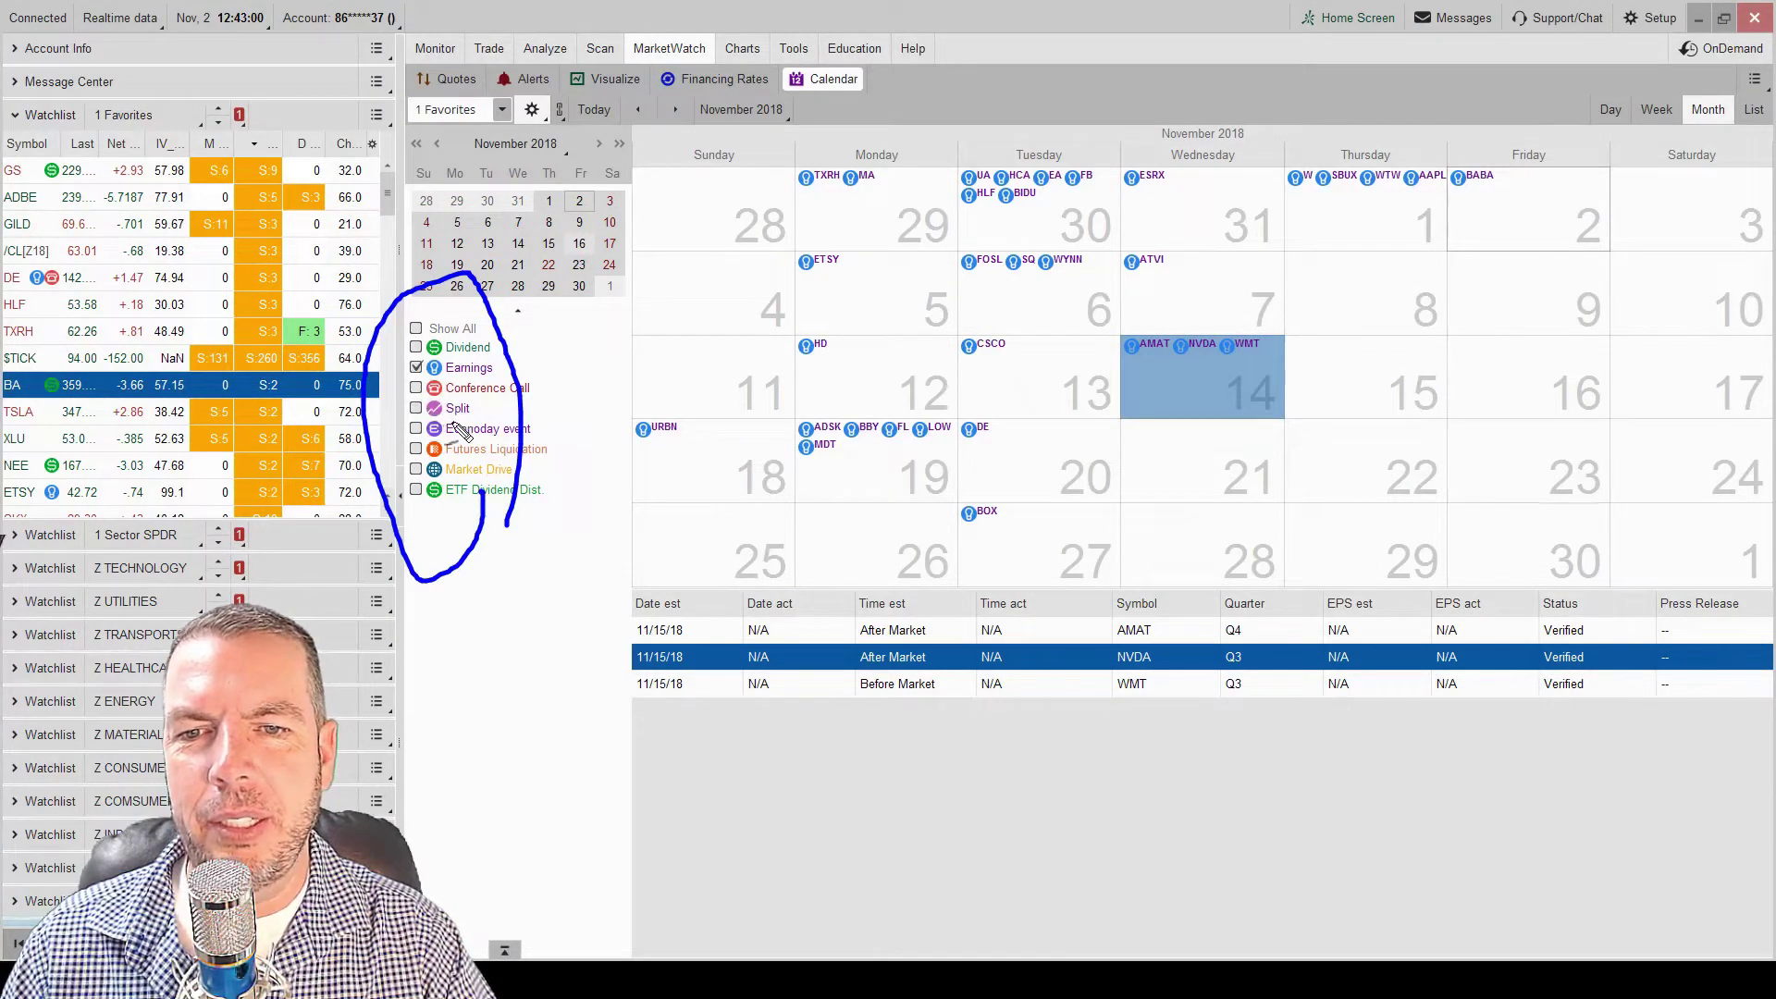
{"action": "key", "text": "Escape"}
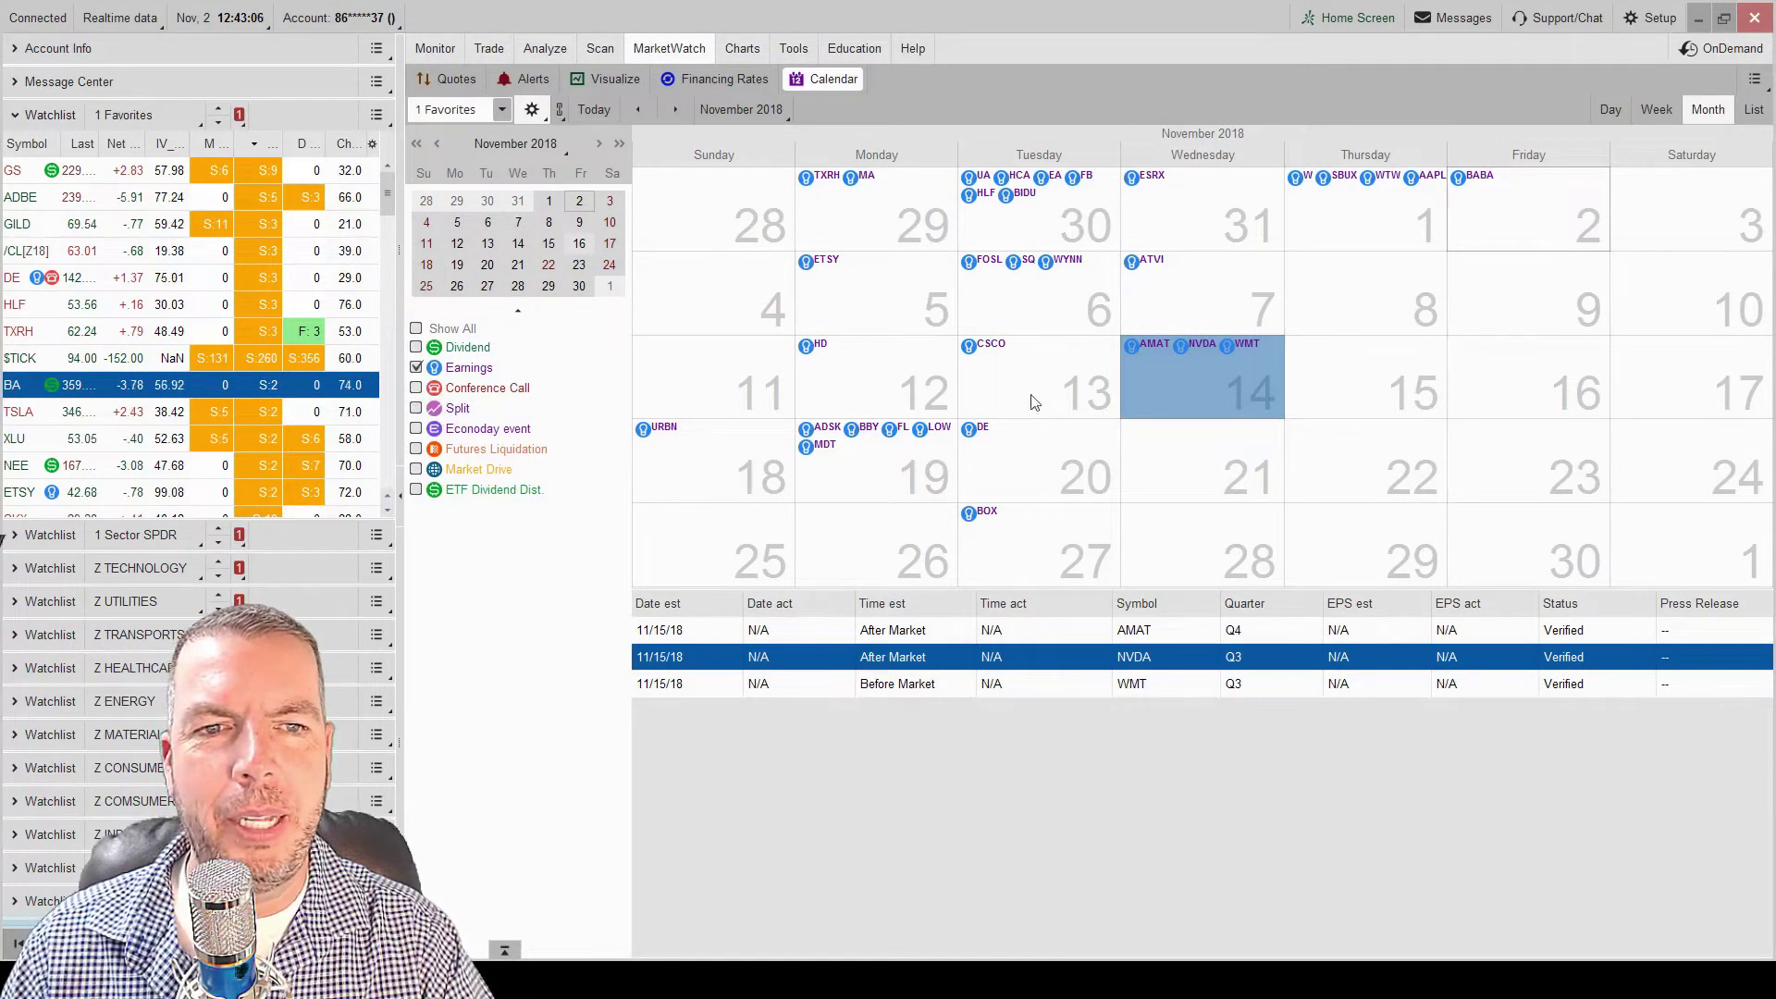
{"action": "left_click", "coordinate": [502, 111]}
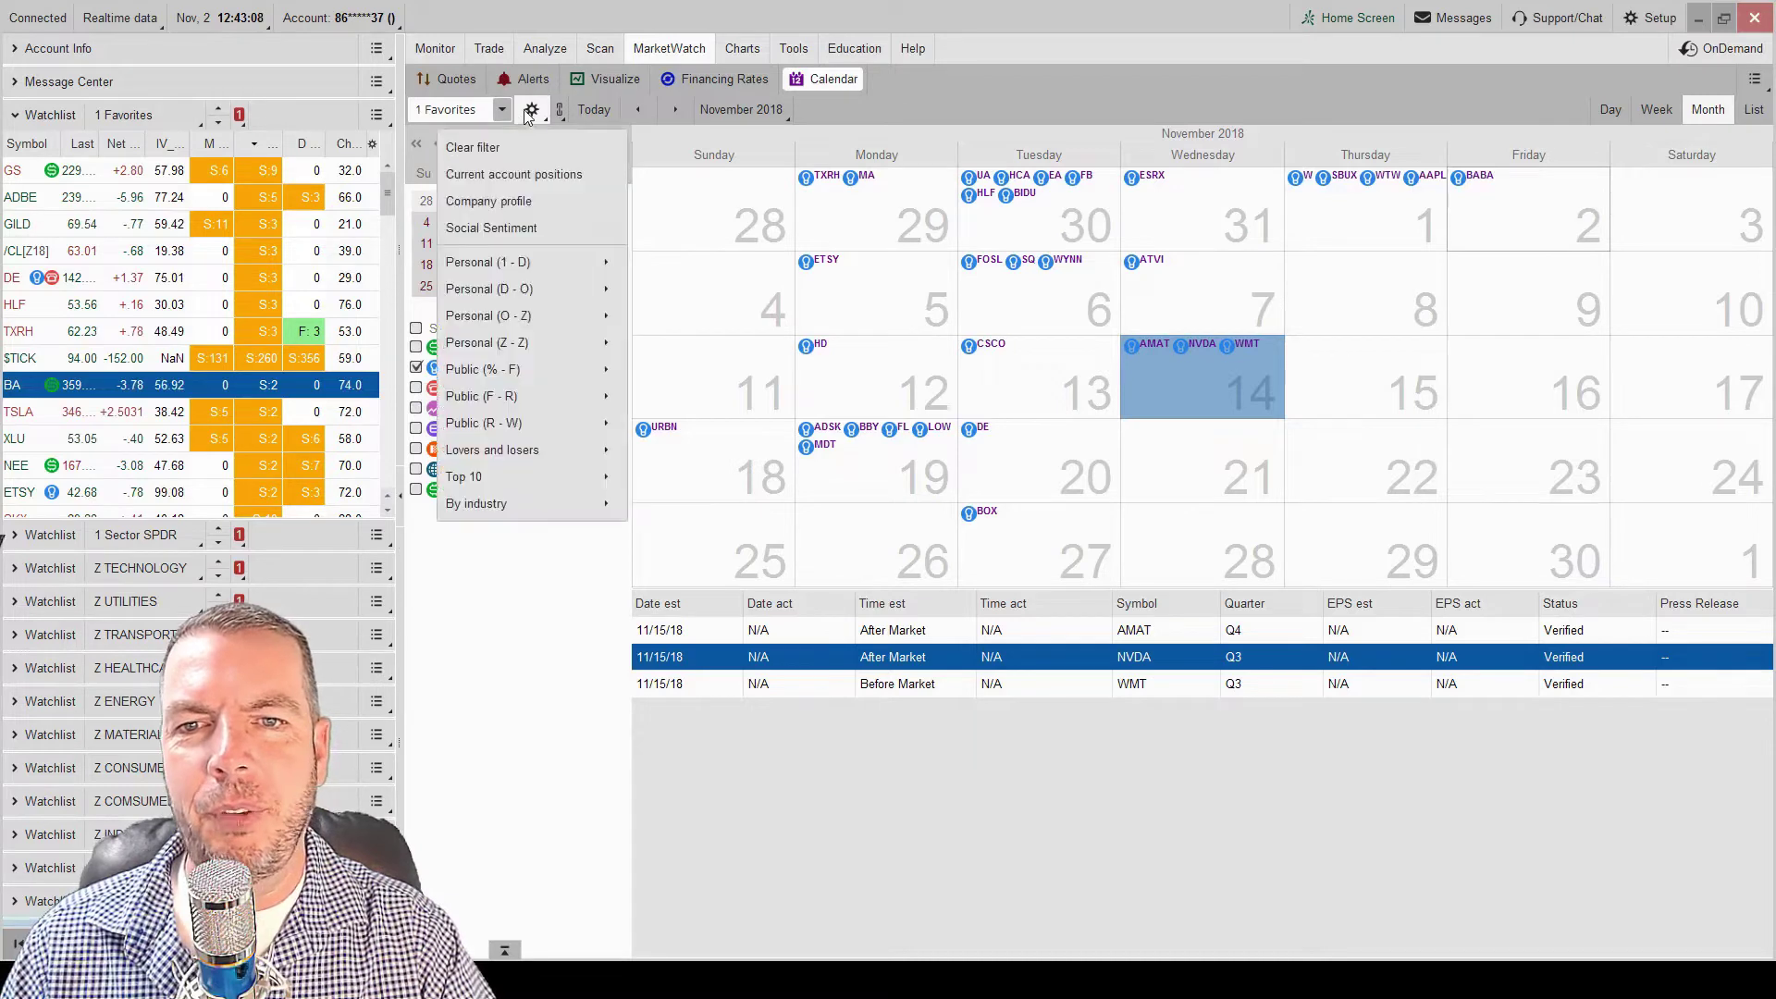
{"action": "mouse_move", "coordinate": [504, 266]}
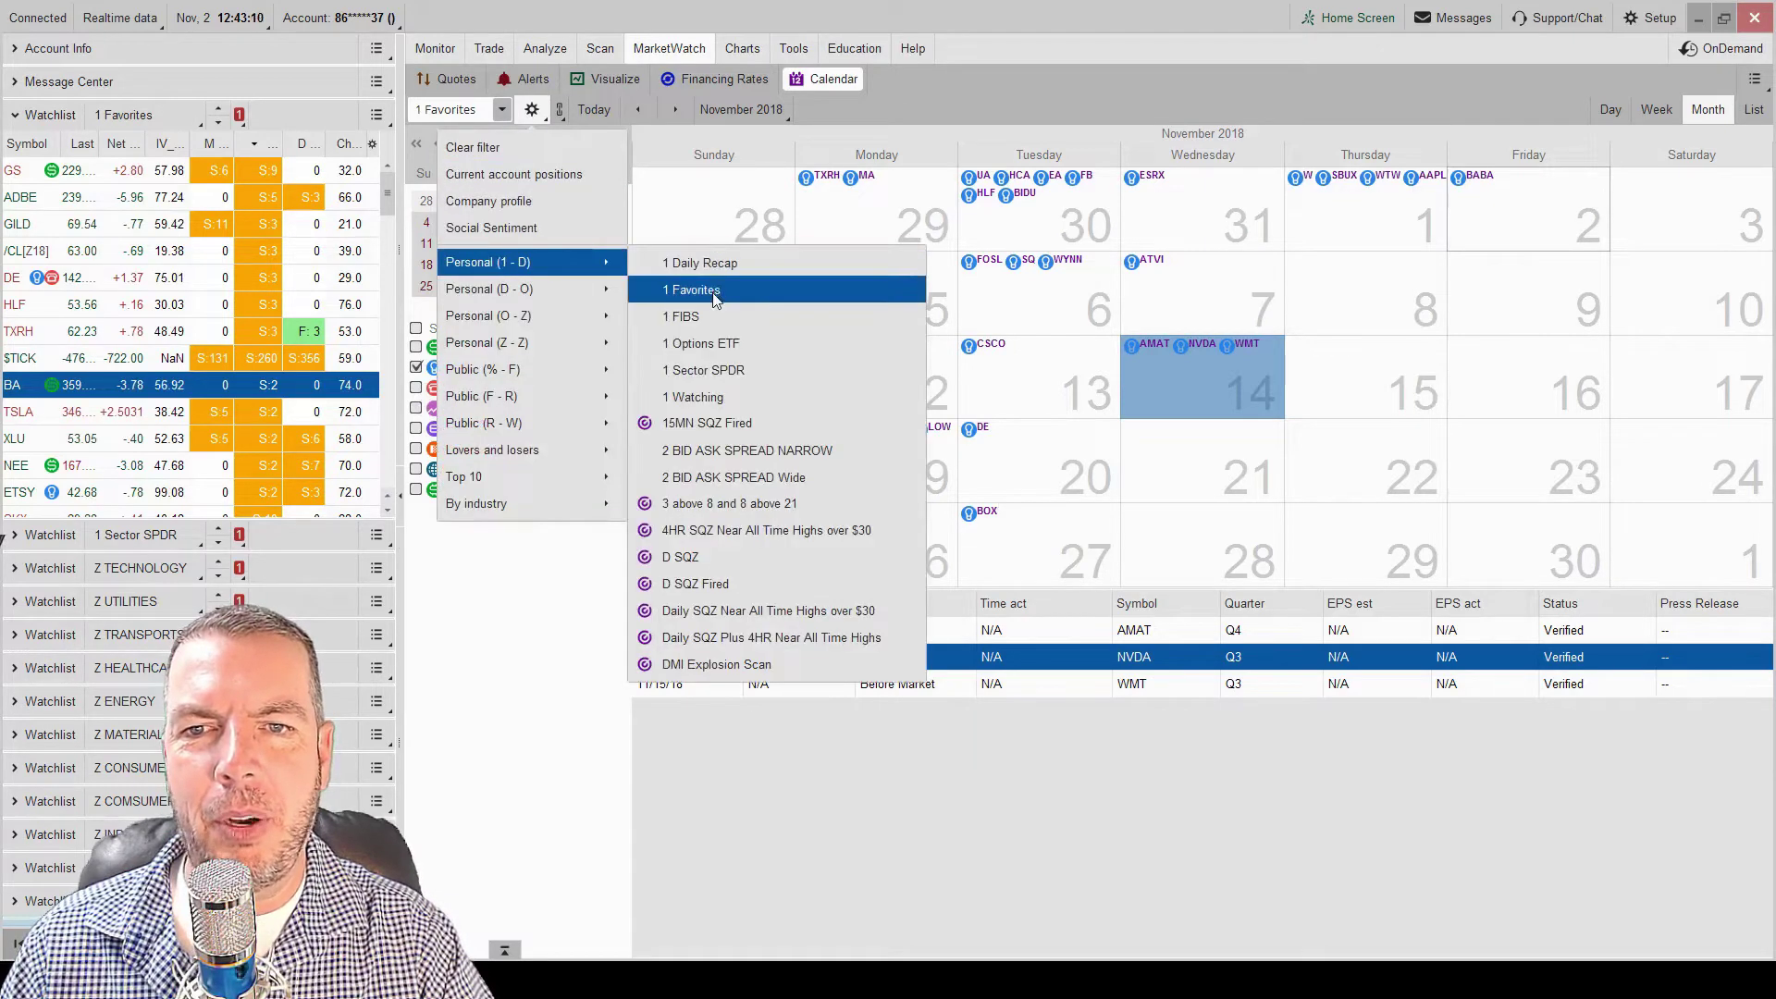
{"action": "left_click", "coordinate": [715, 296]}
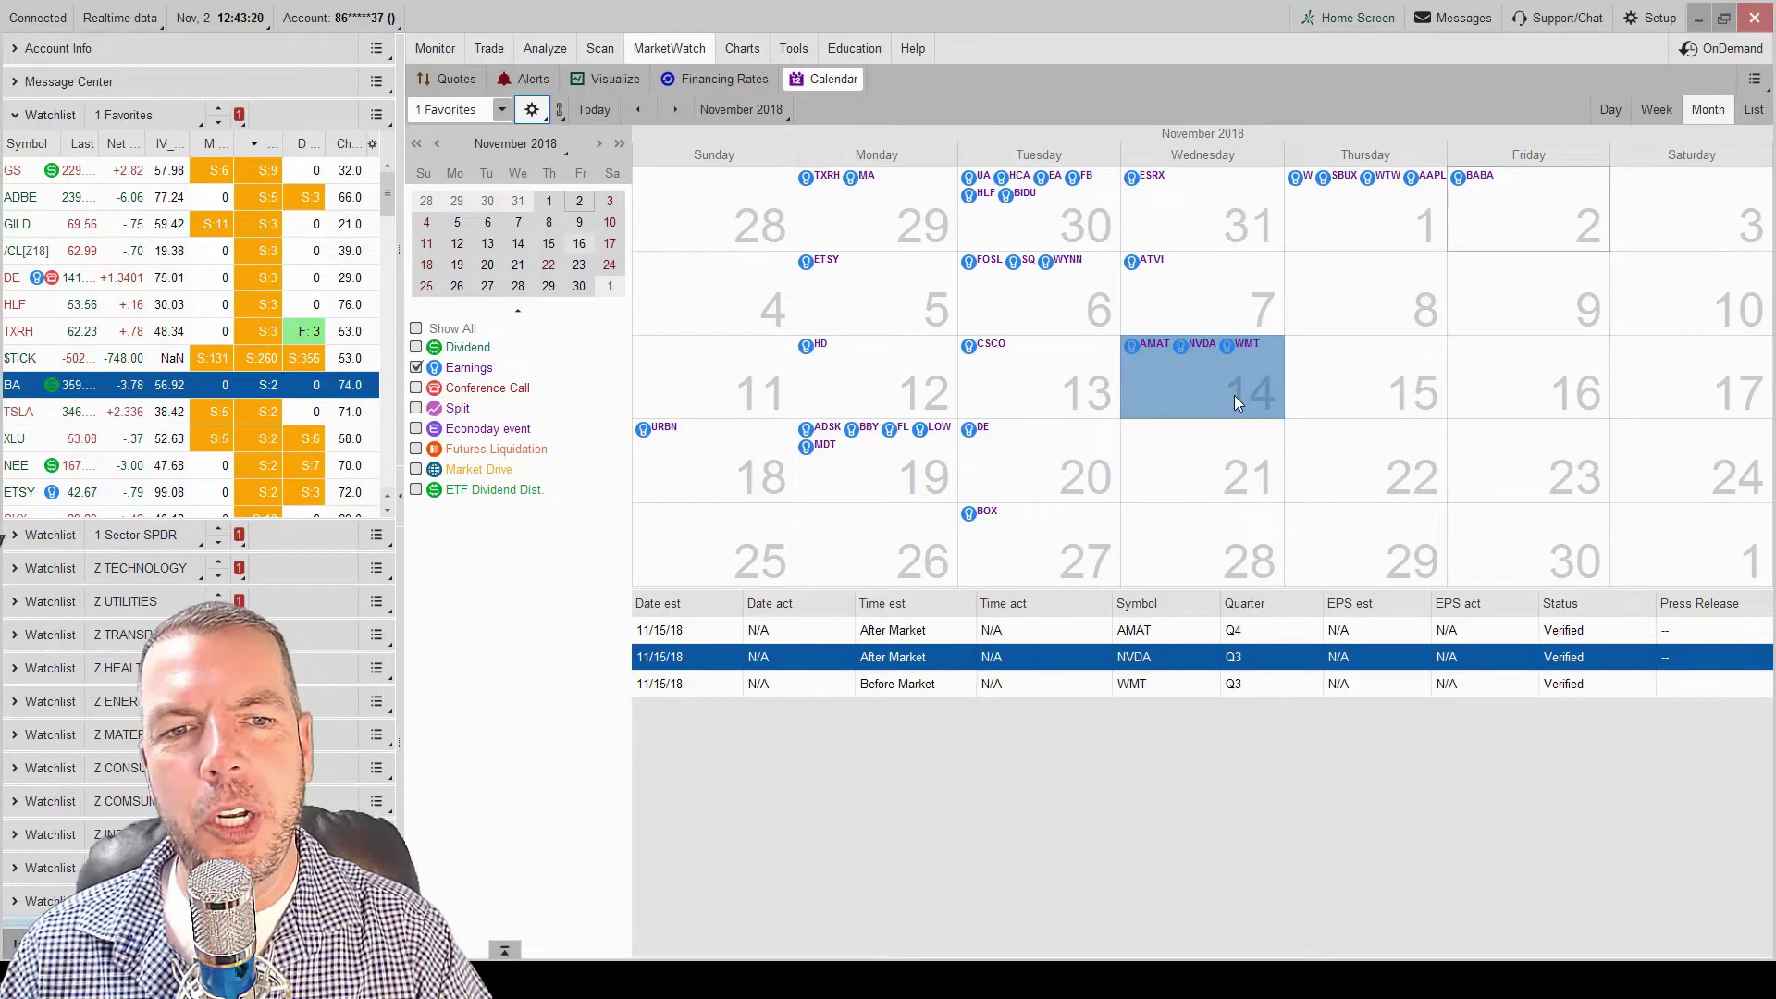
{"action": "left_click", "coordinate": [1056, 385]}
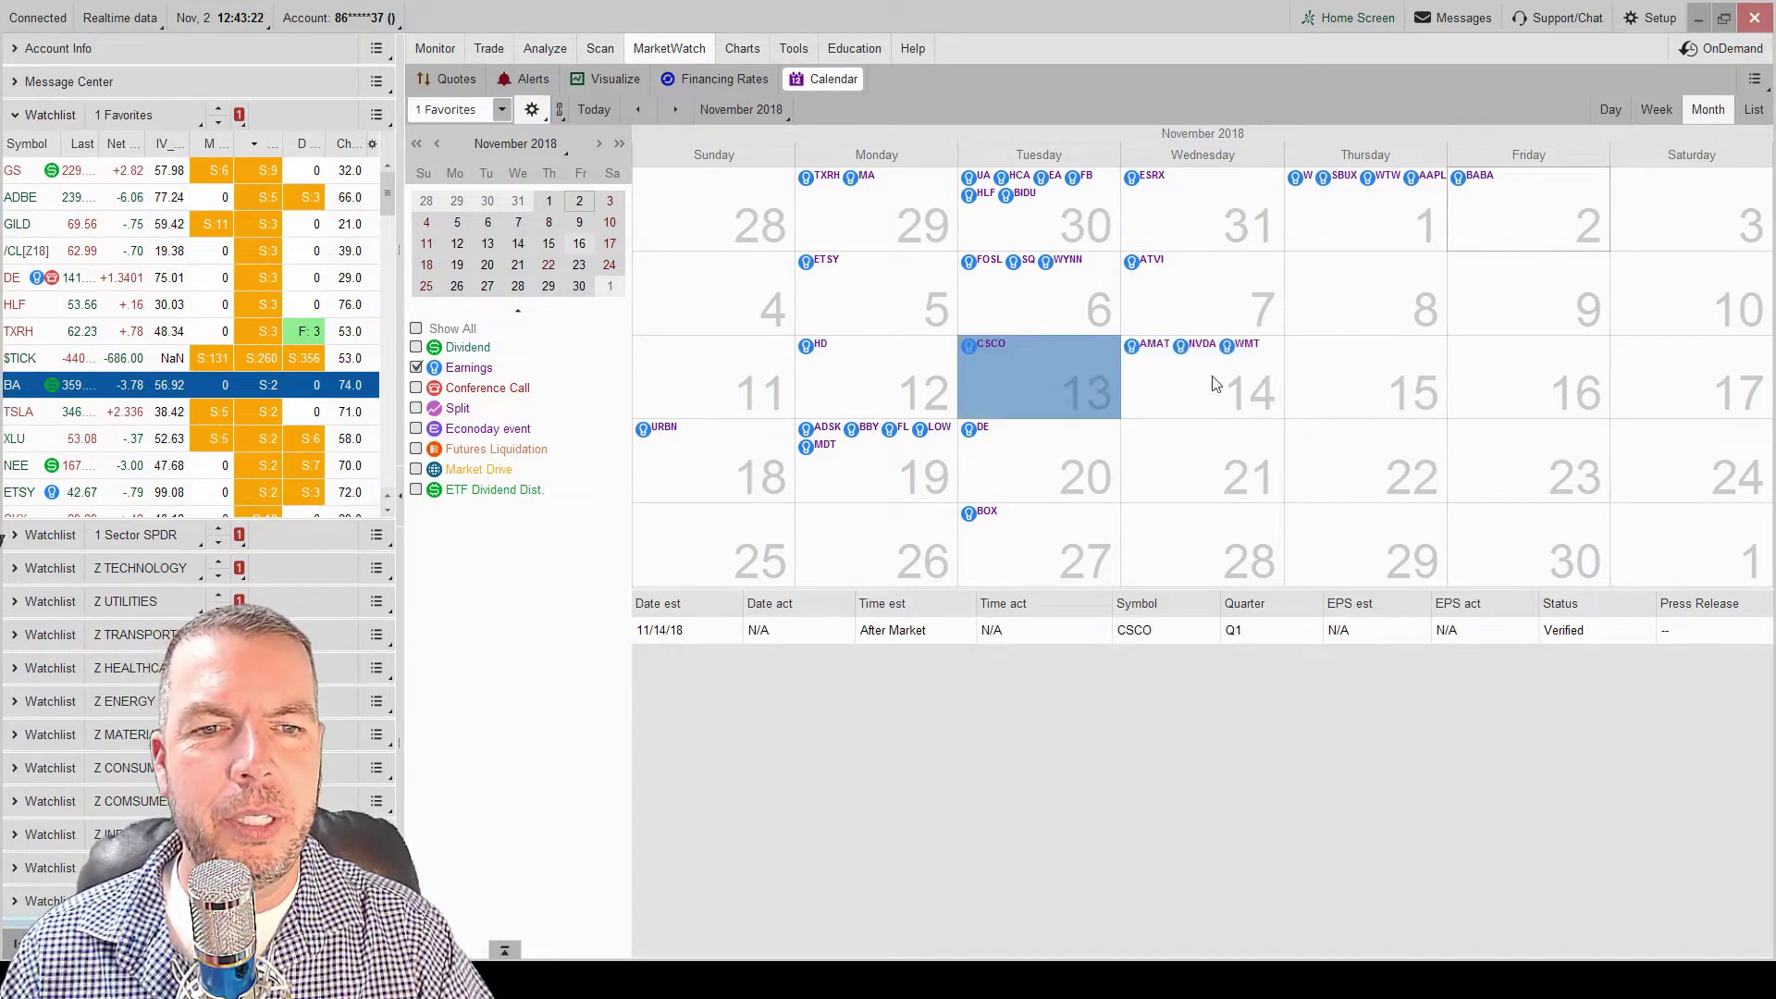
{"action": "left_click", "coordinate": [852, 383]}
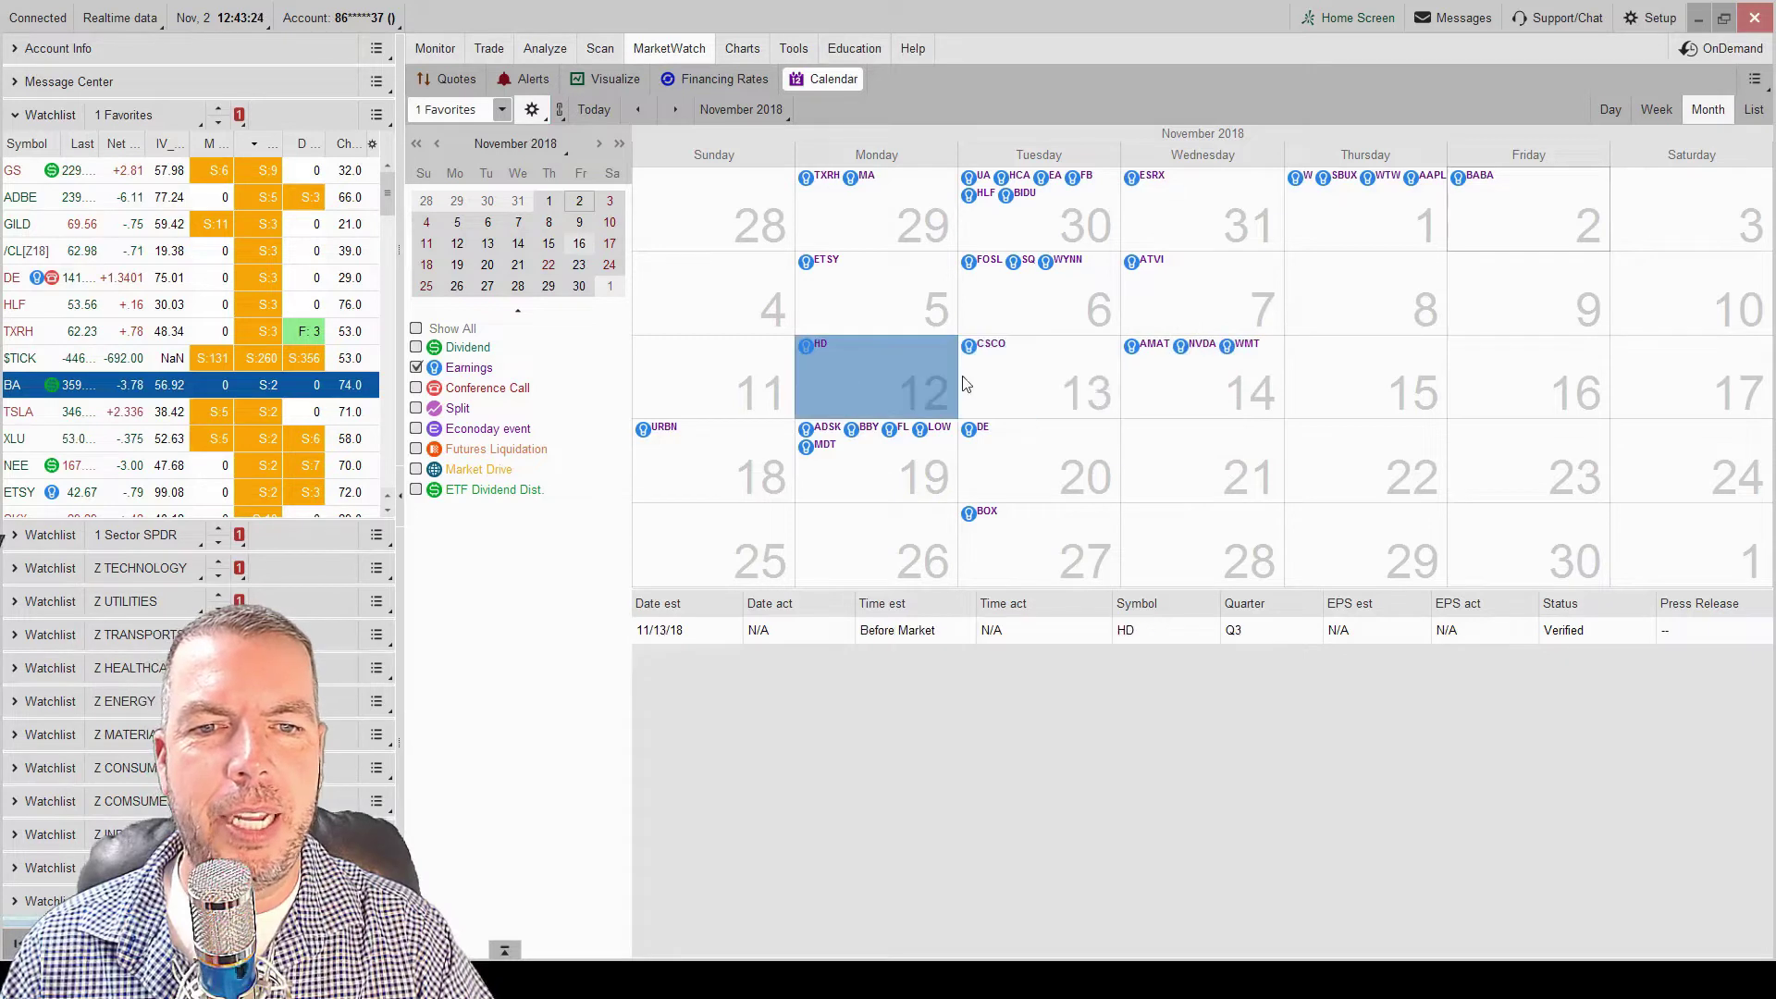
{"action": "left_click", "coordinate": [999, 376]}
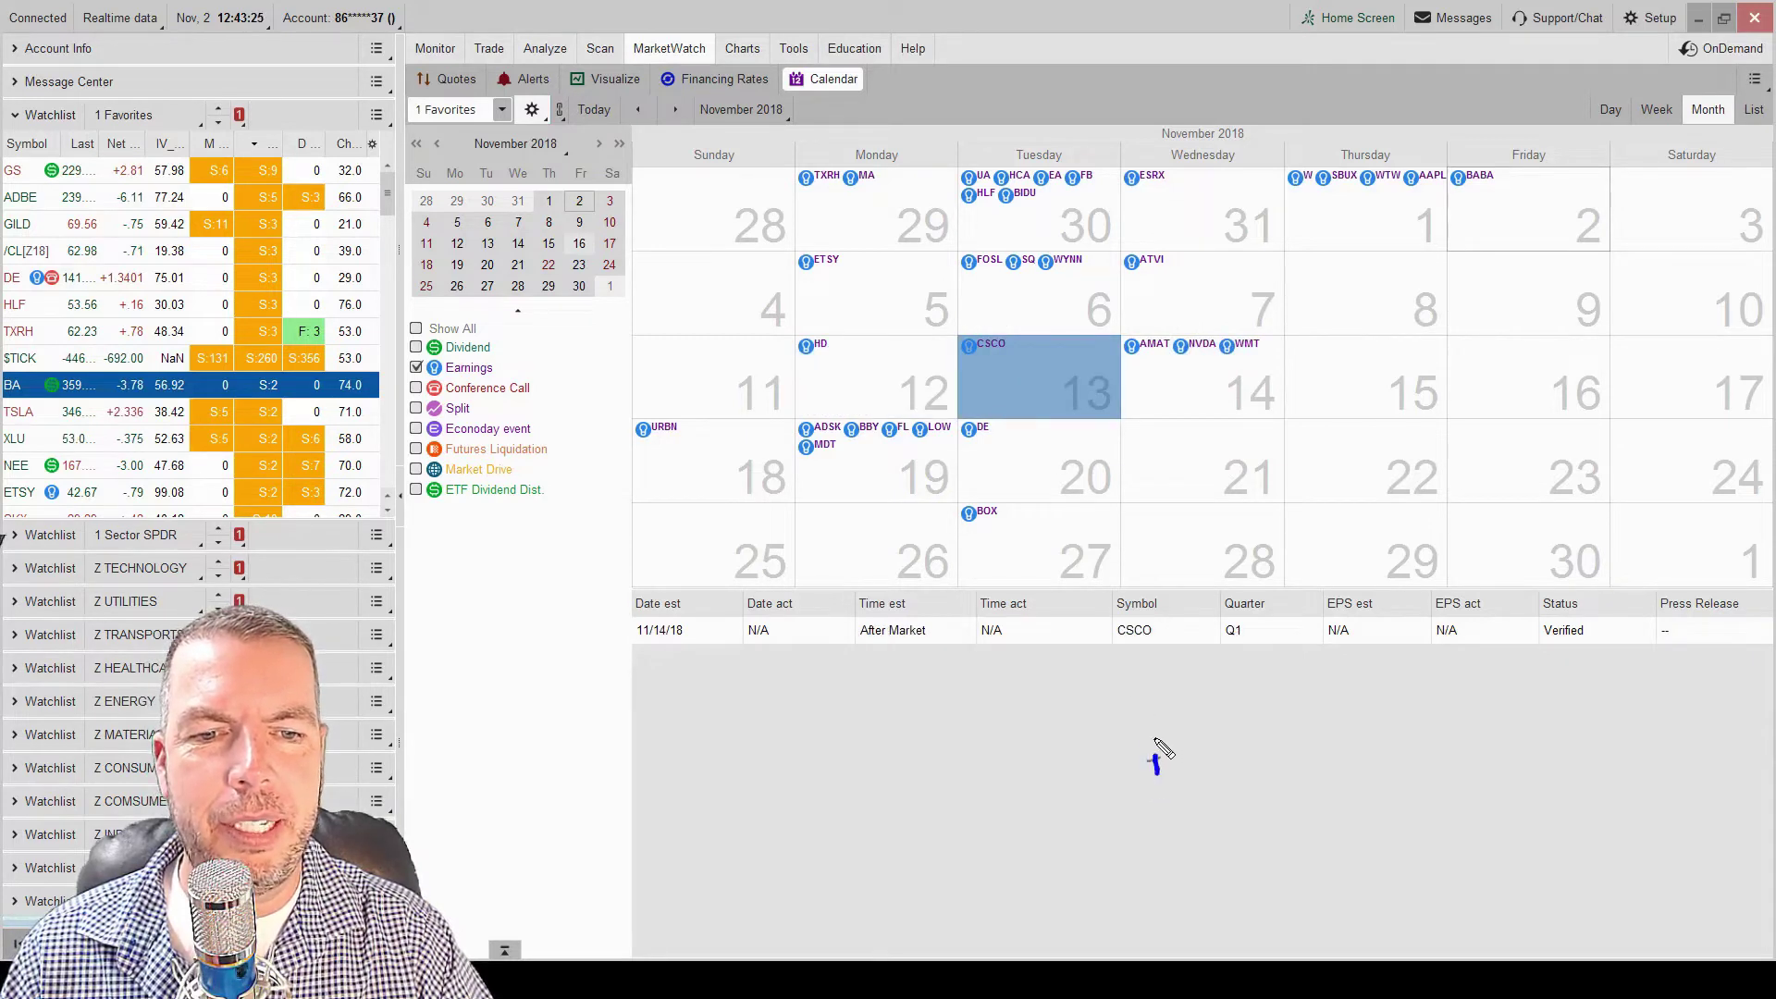
{"action": "key", "text": "Escape"}
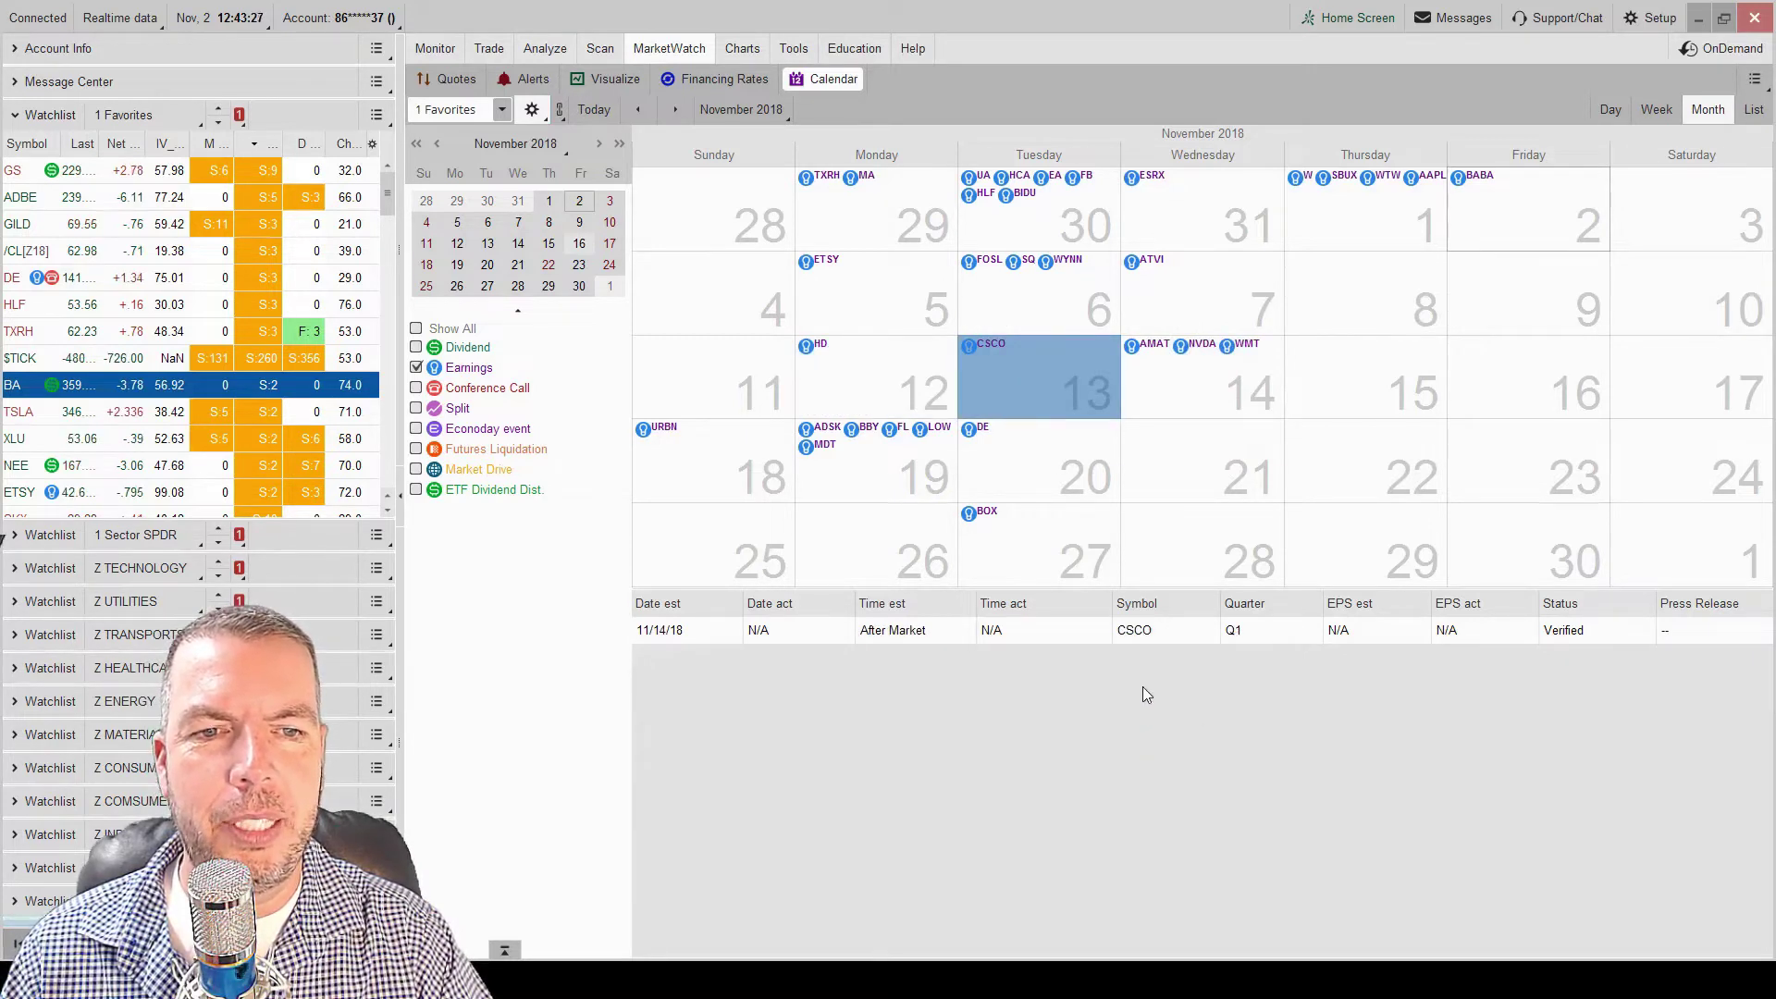
{"action": "left_click", "coordinate": [1212, 416]}
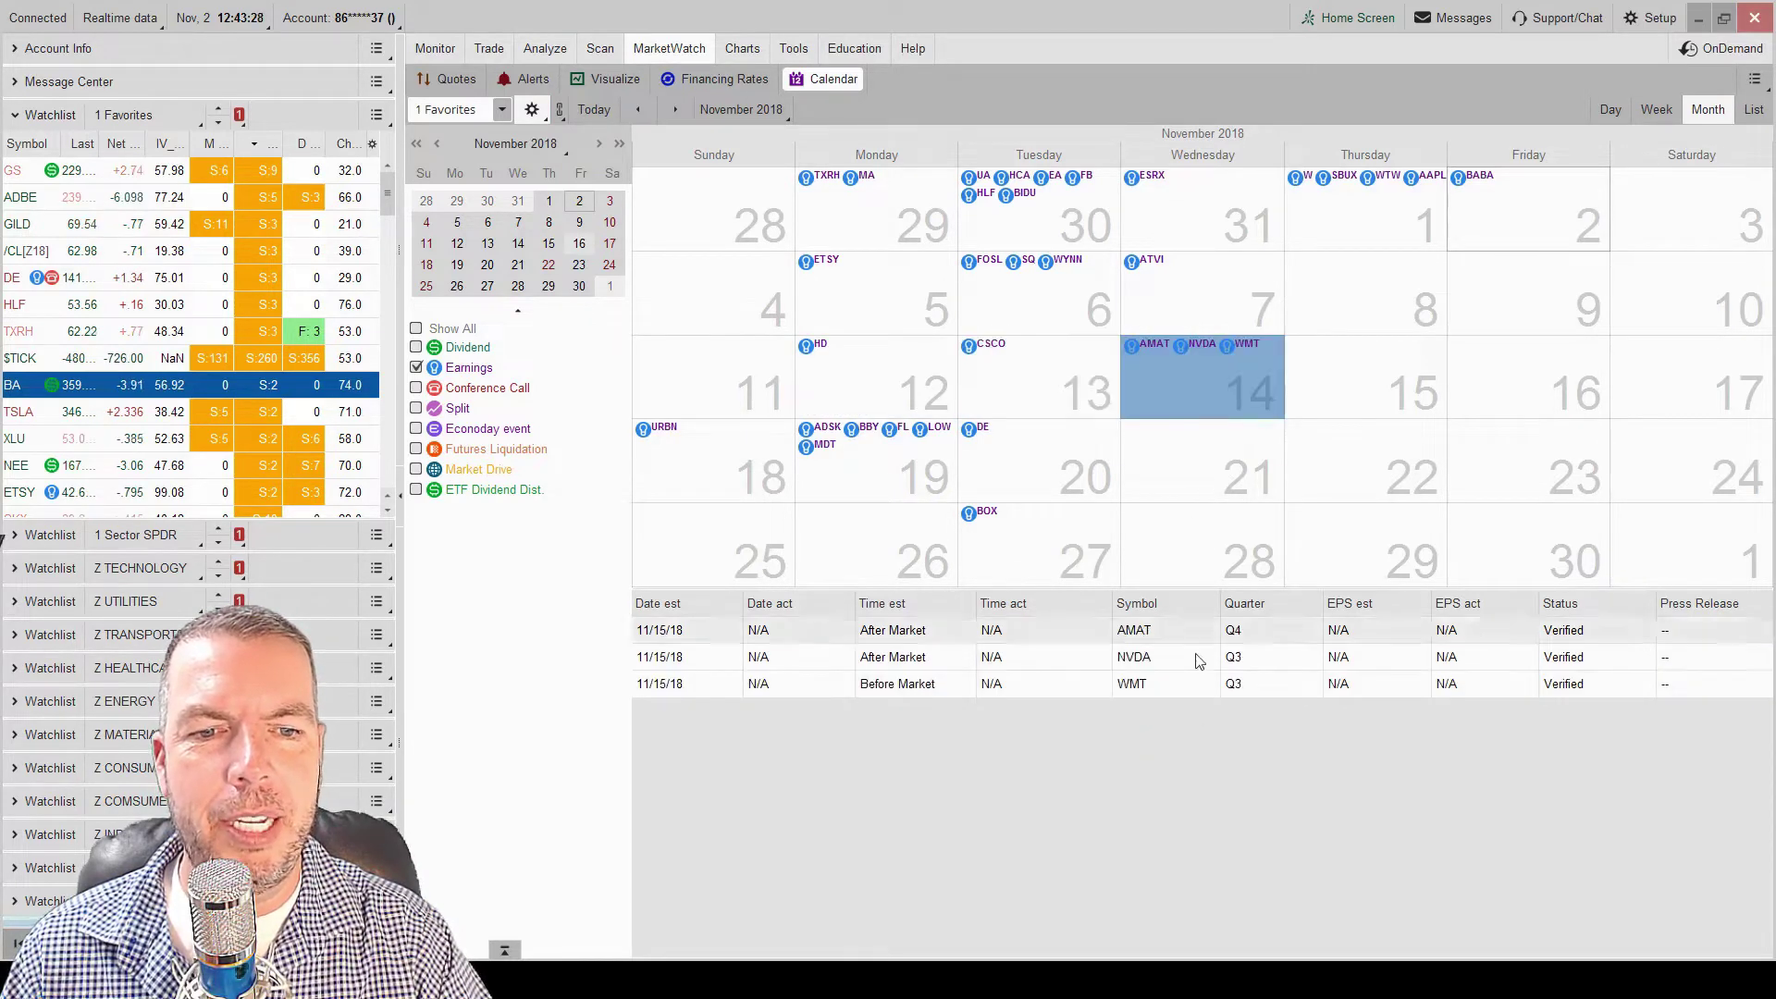
Create an alert on NVDA's Q3 earnings event that notifies 1 hour before.
{"action": "right_click", "coordinate": [1147, 668]}
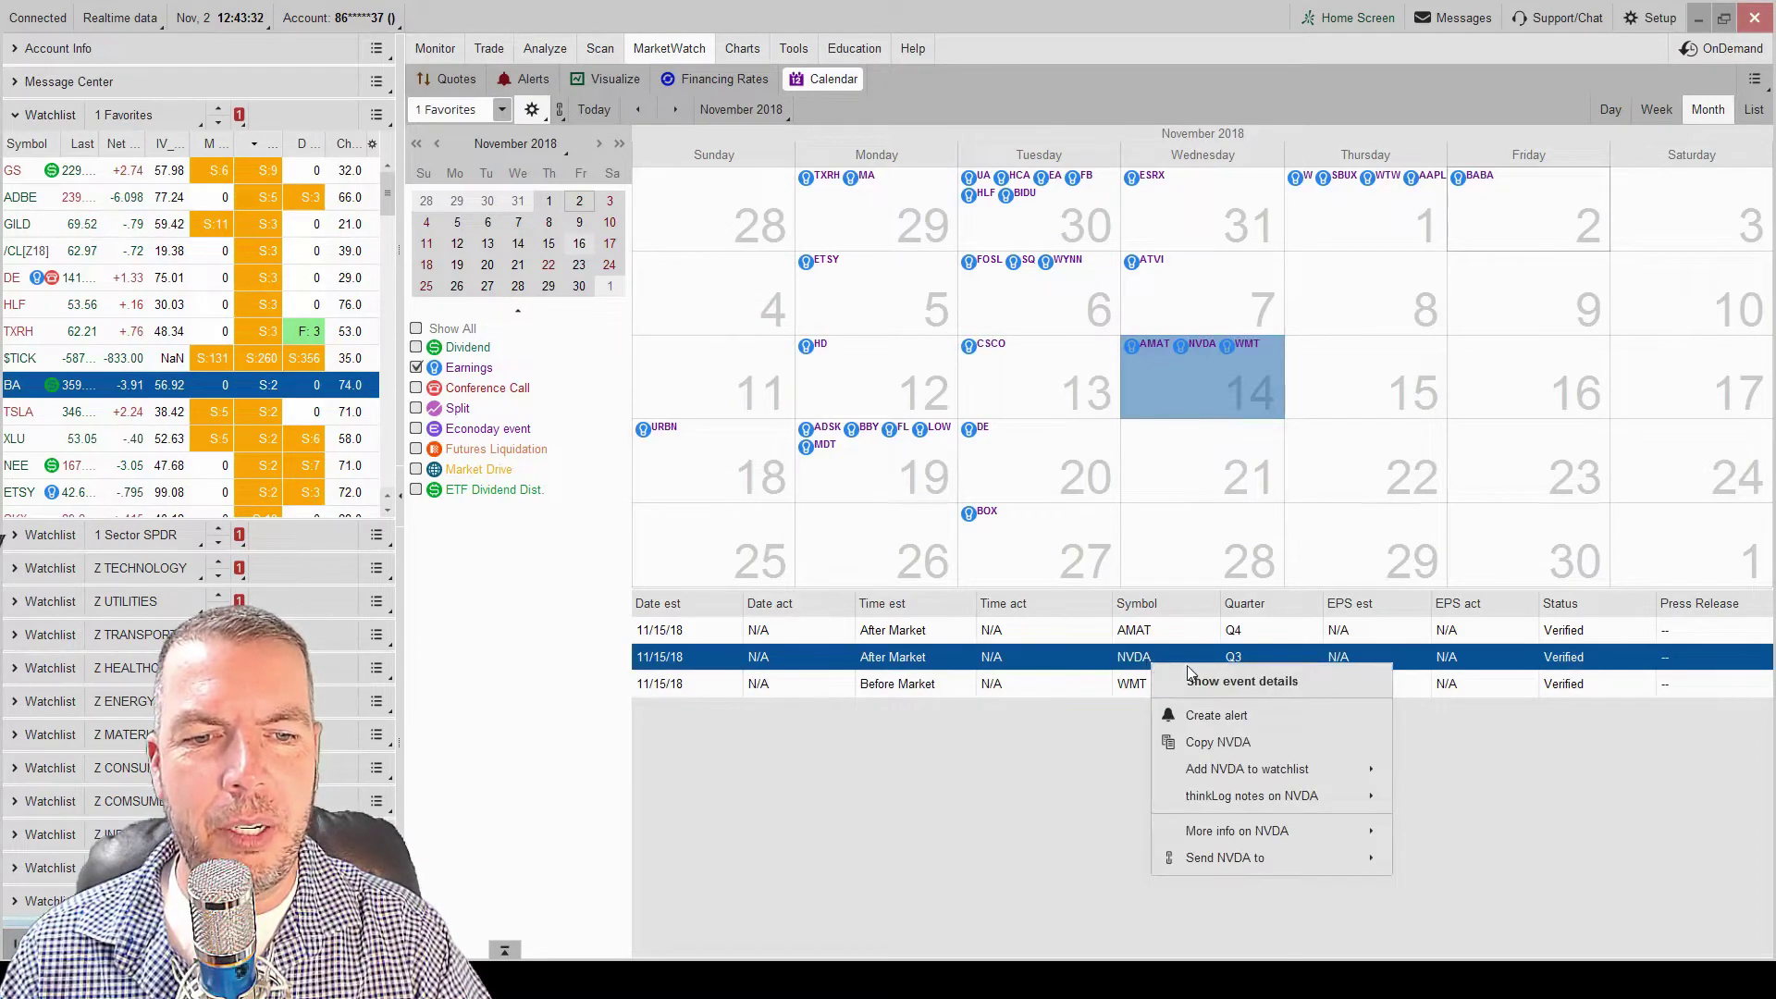
{"action": "left_click", "coordinate": [1212, 715]}
{"action": "left_click_drag", "start_coordinate": [864, 243], "coordinate": [494, 90]}
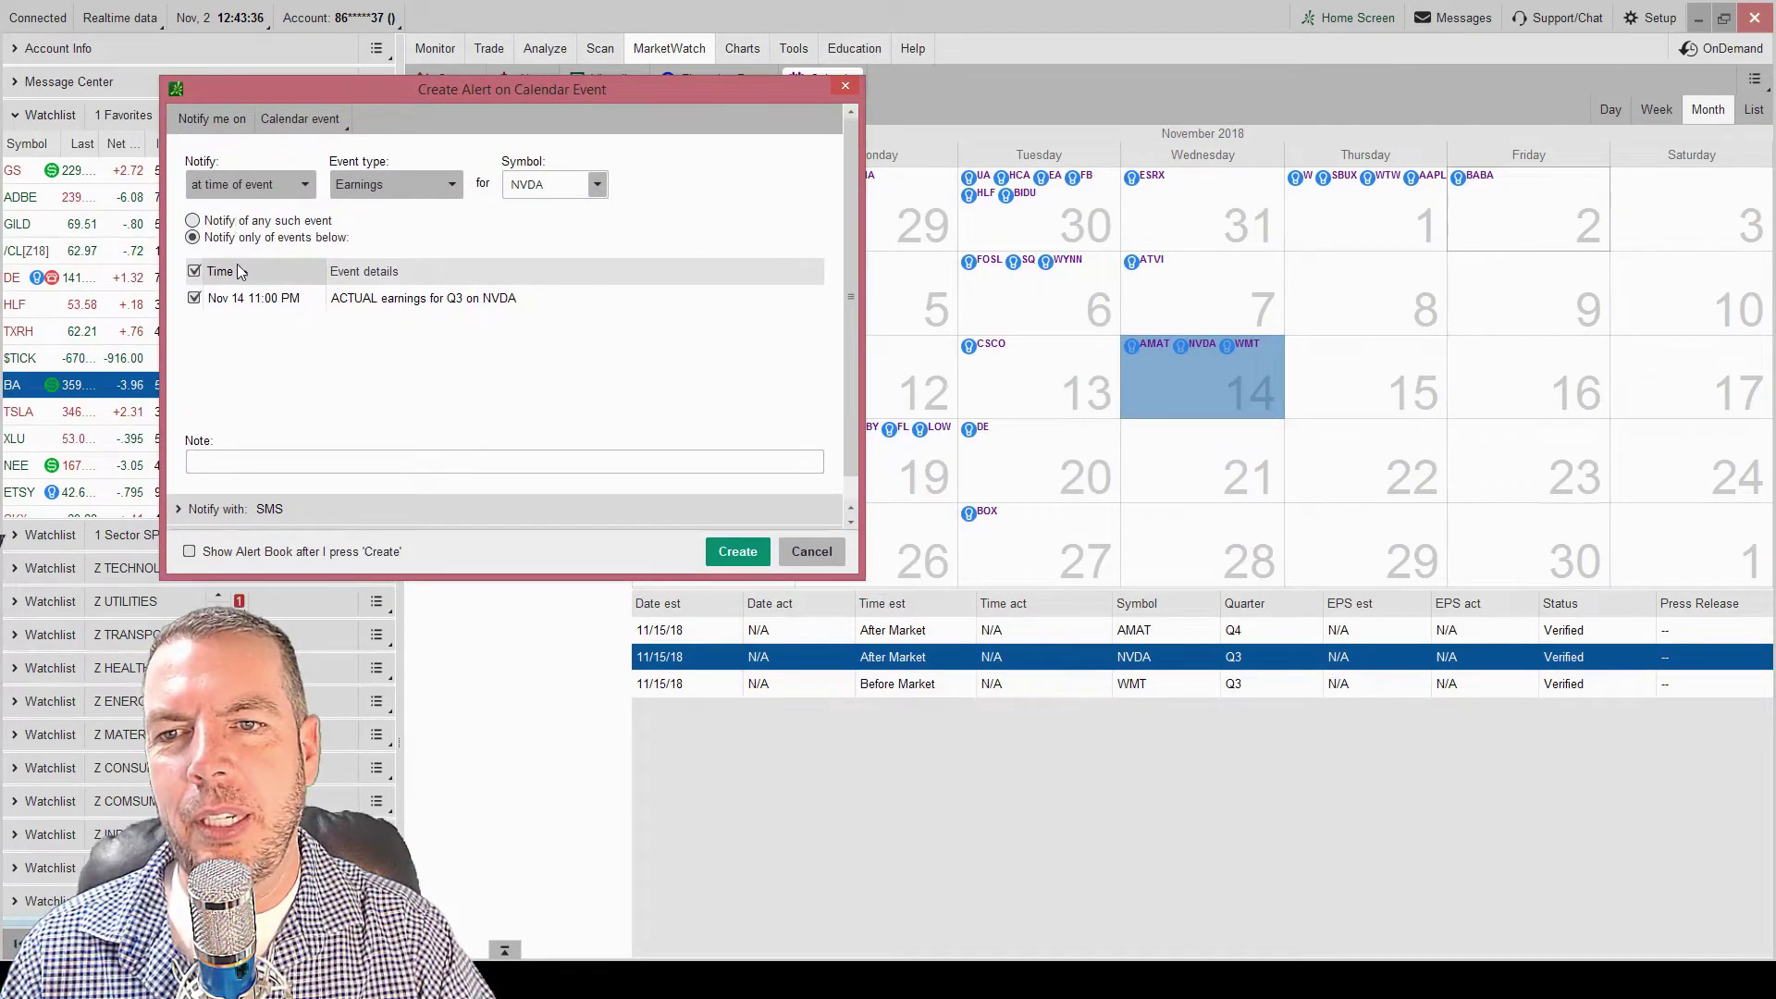
{"action": "left_click", "coordinate": [239, 189]}
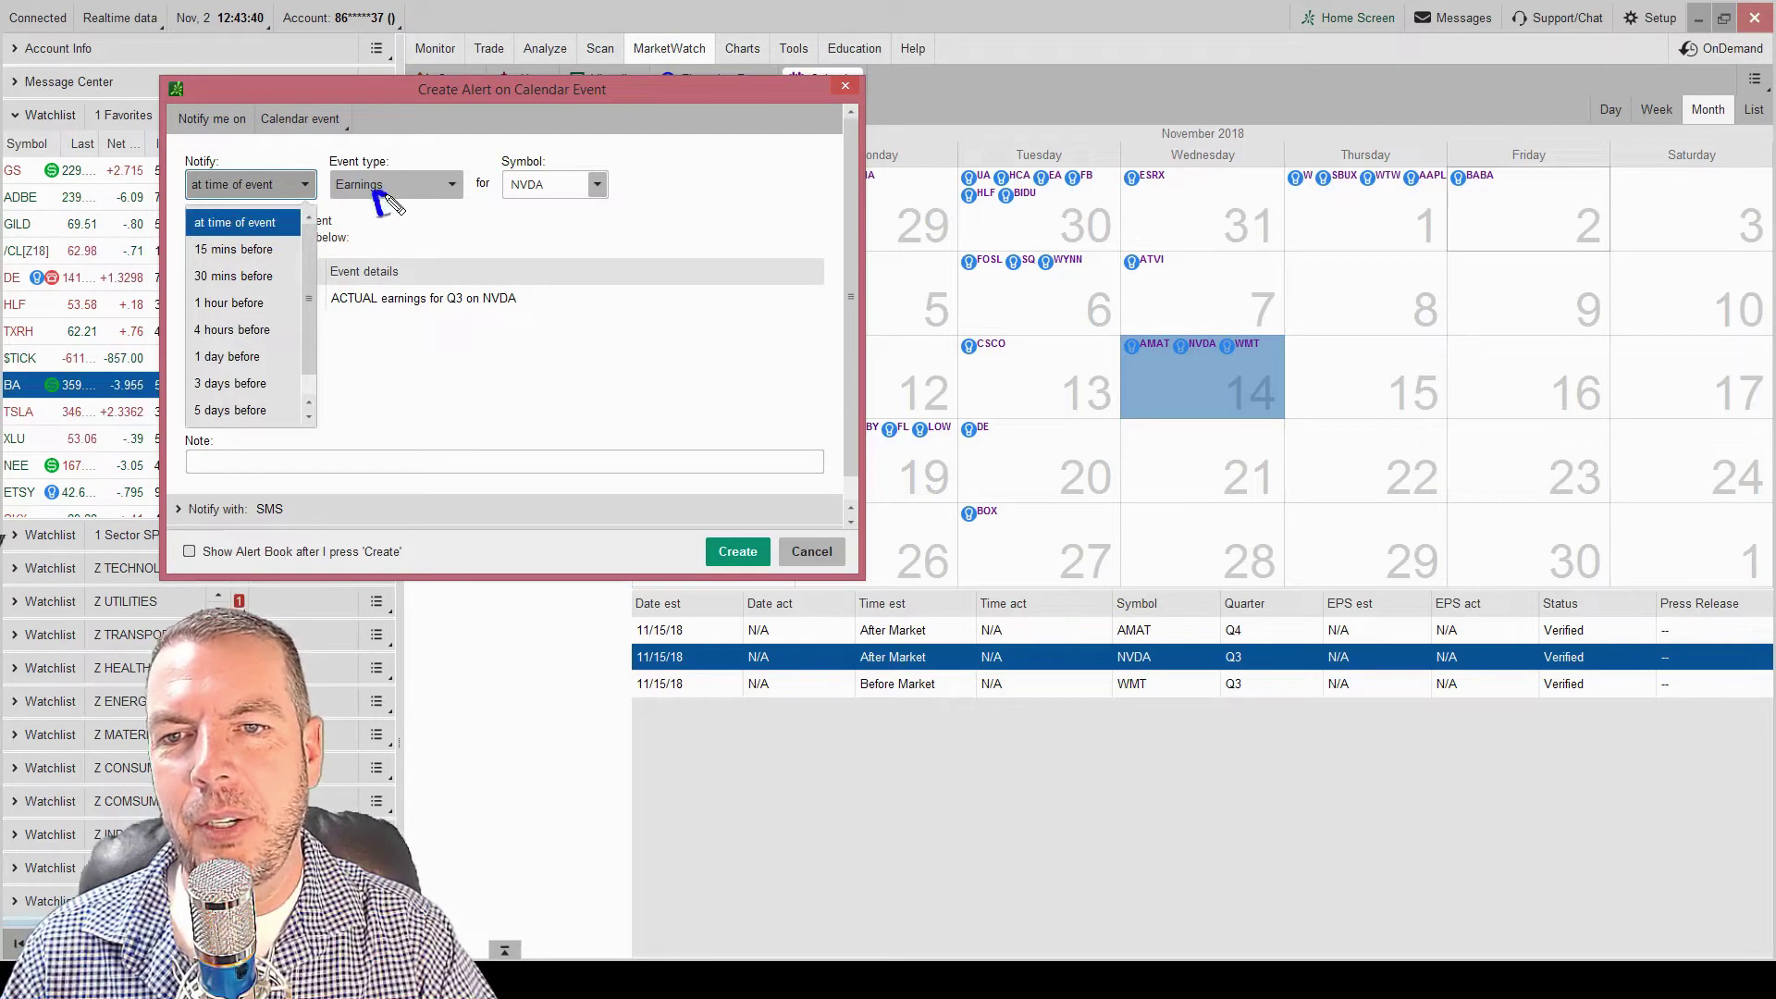
{"action": "key", "text": "Escape"}
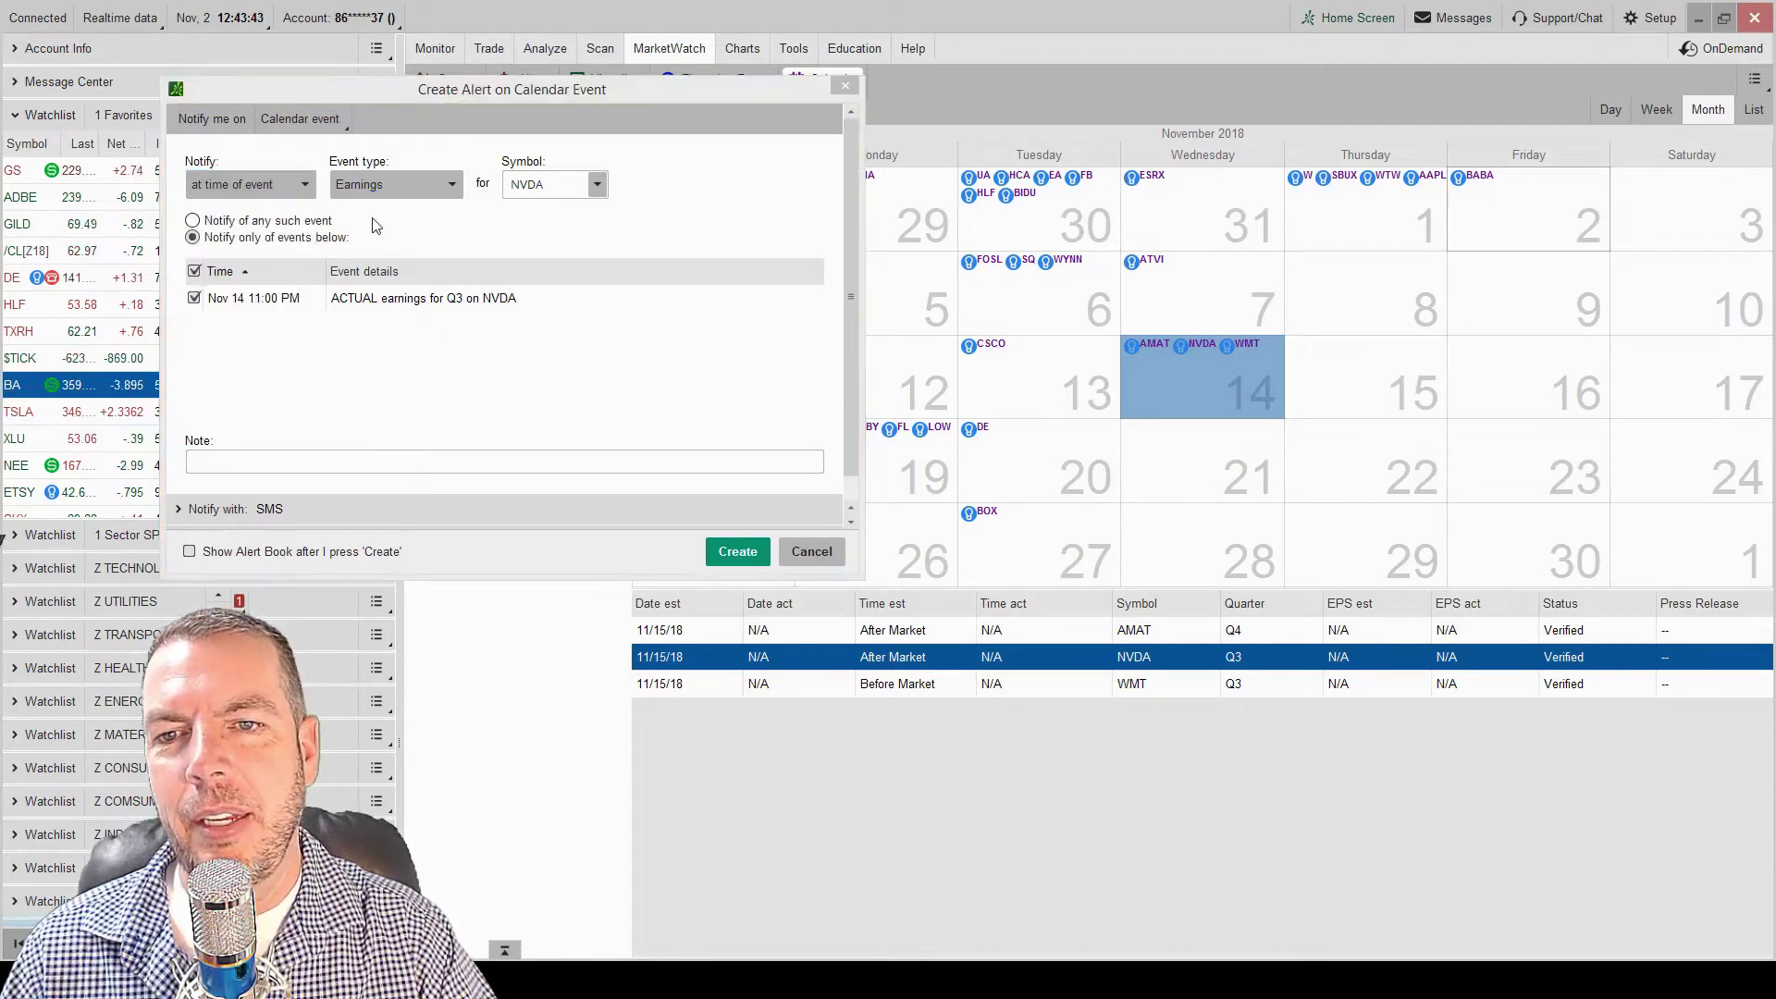
{"action": "left_click", "coordinate": [260, 186]}
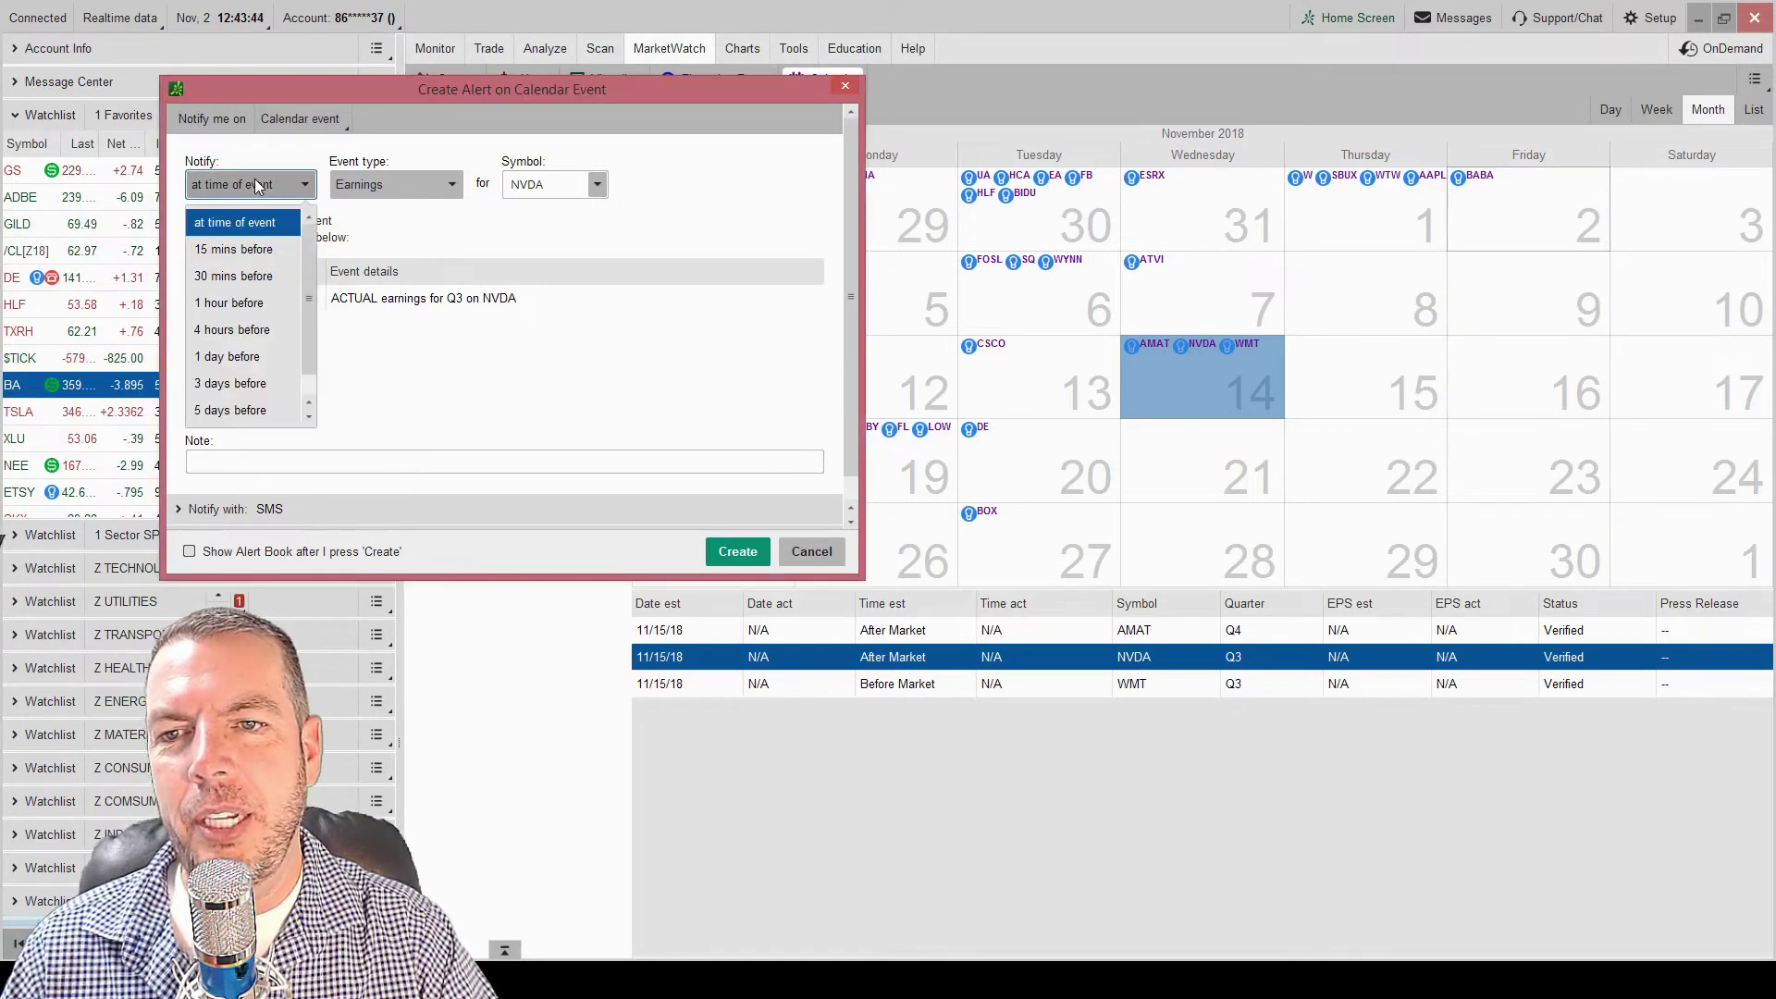
{"action": "left_click", "coordinate": [257, 305]}
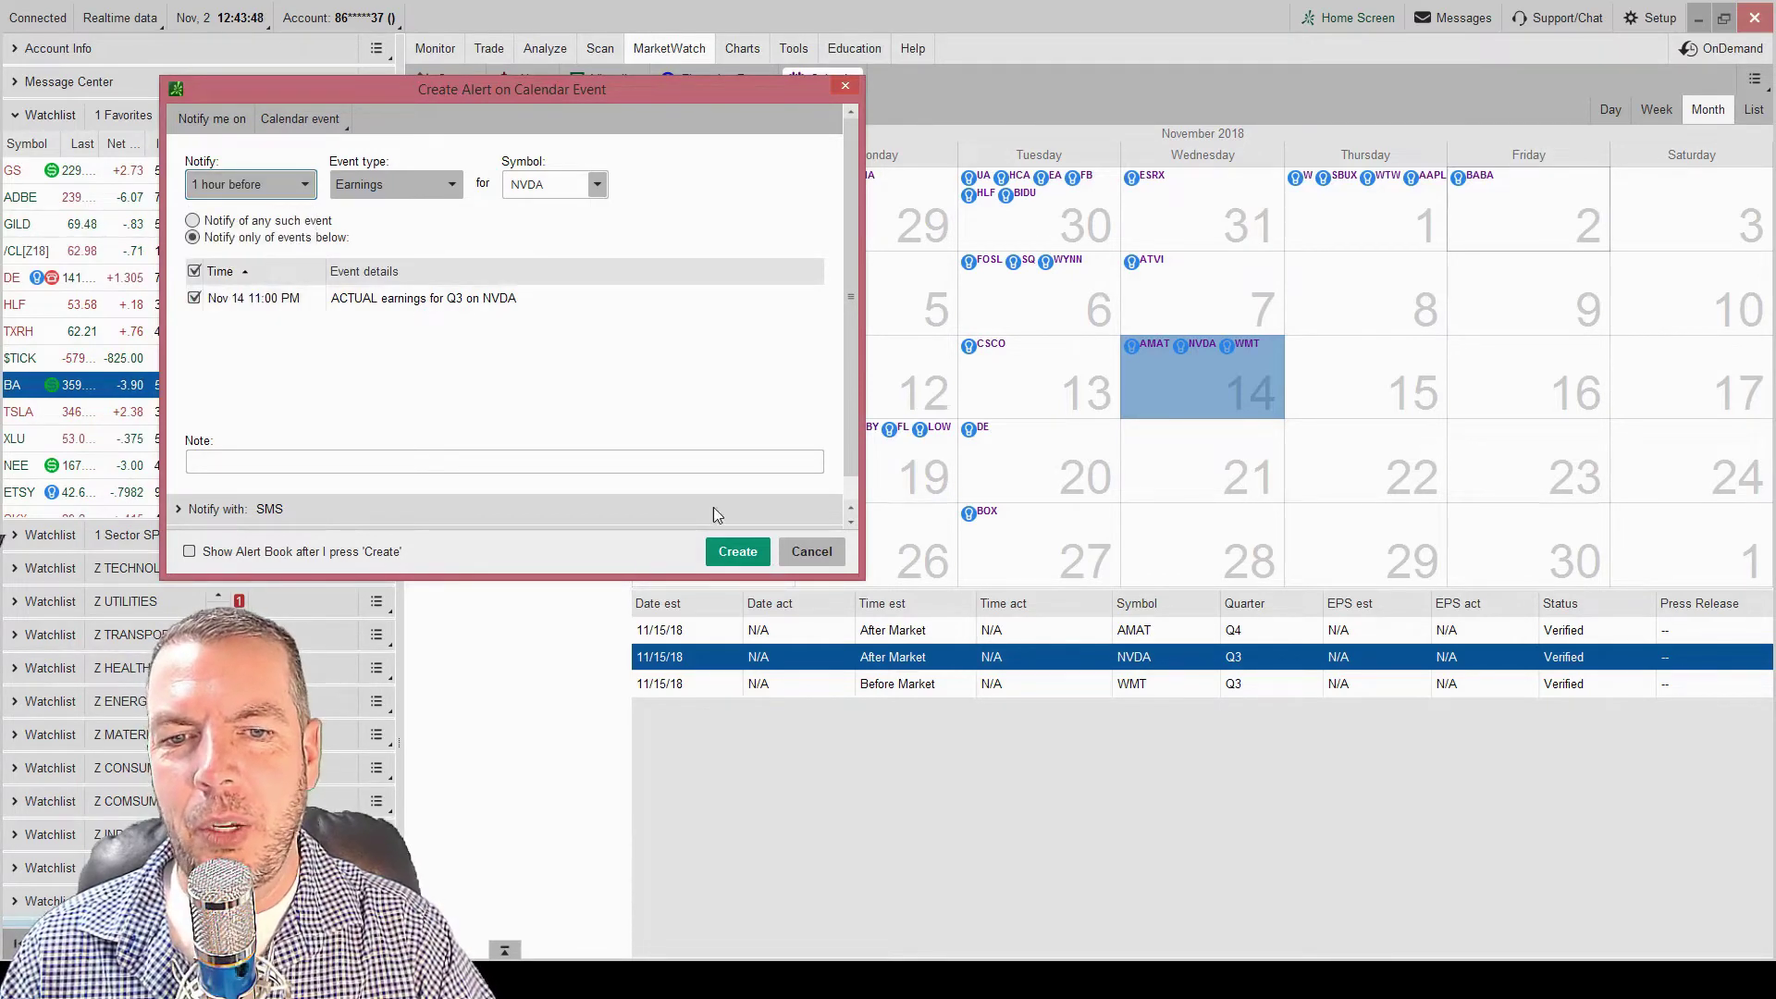
{"action": "left_click", "coordinate": [799, 553]}
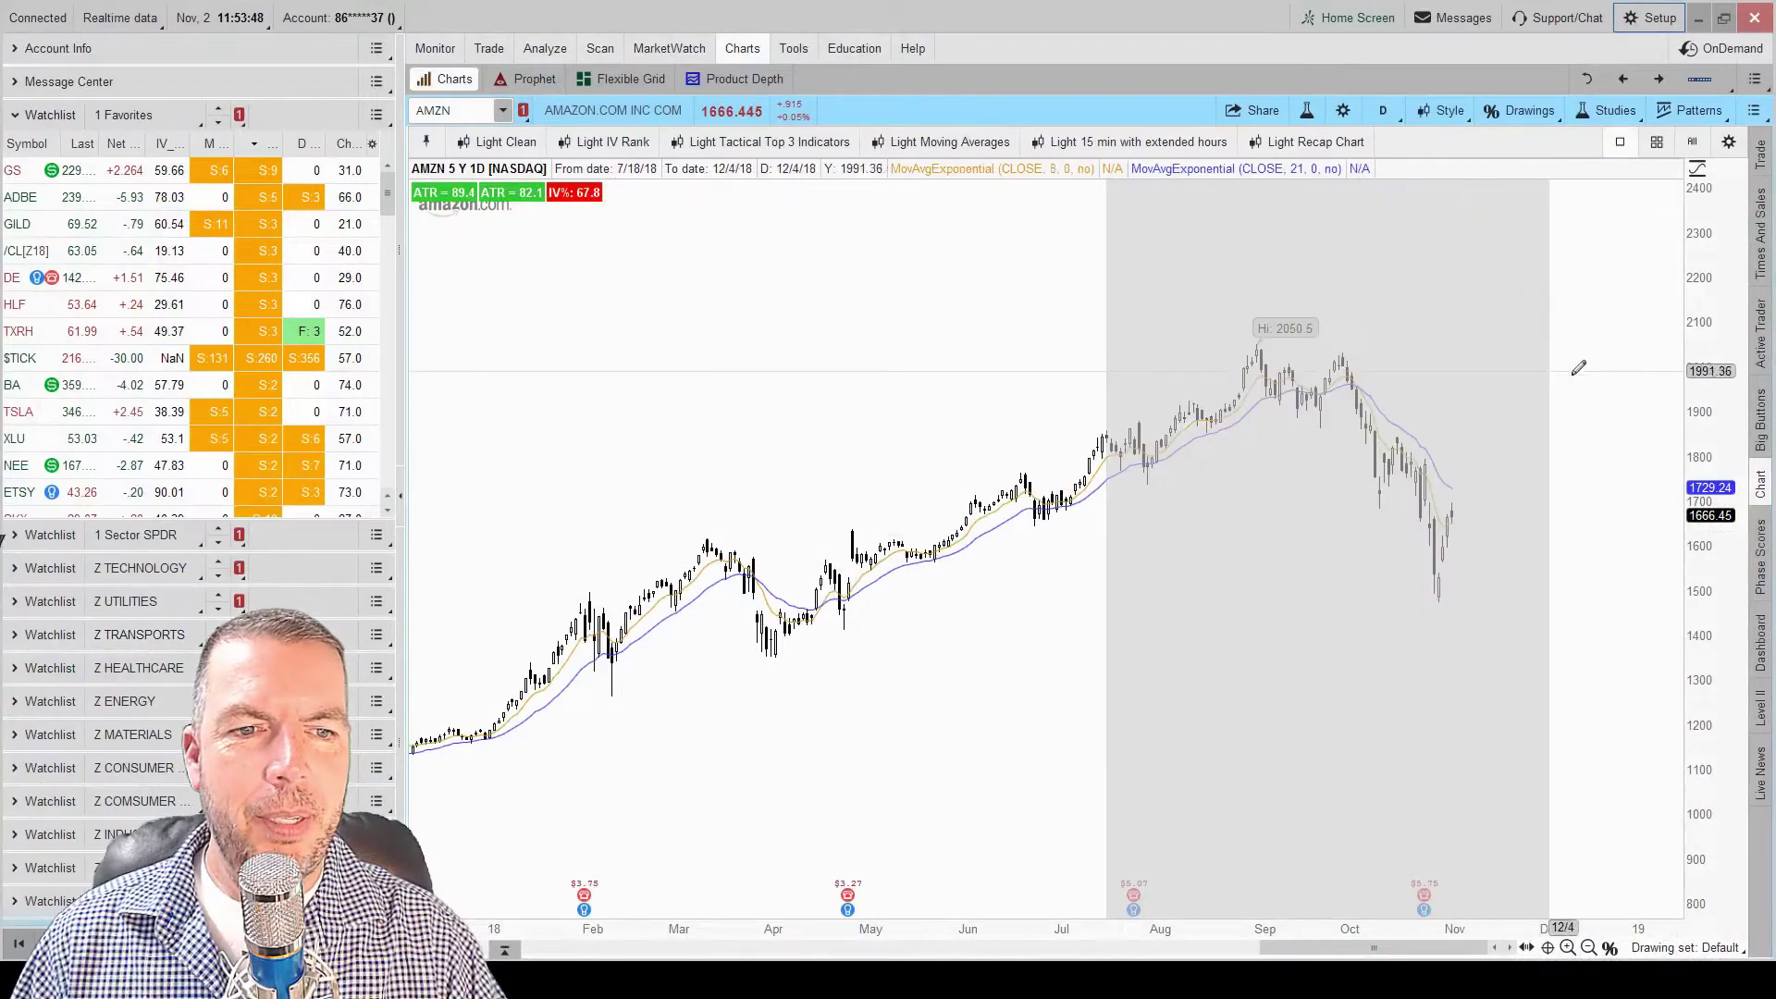
Add an AMZN chart price alert for when the mark is at or below 1788.75.
{"action": "scroll", "coordinate": [1601, 384], "scroll_direction": "up", "scroll_amount": 3}
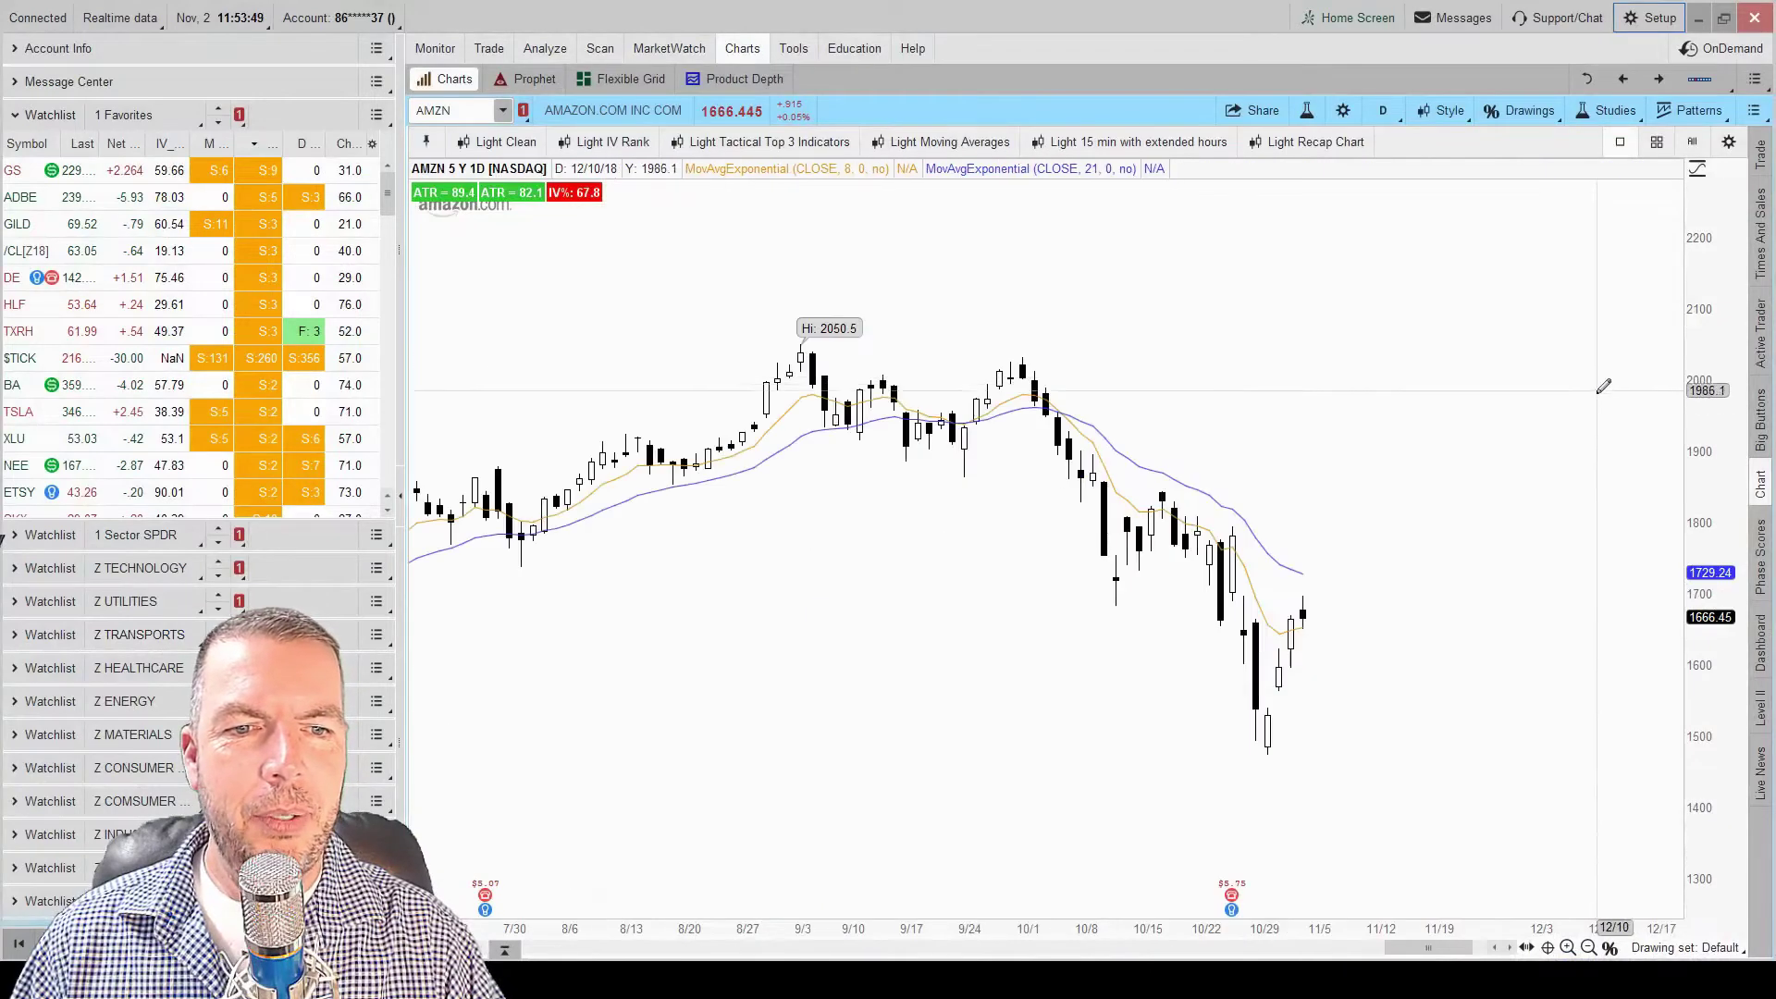
{"action": "right_click", "coordinate": [1338, 525]}
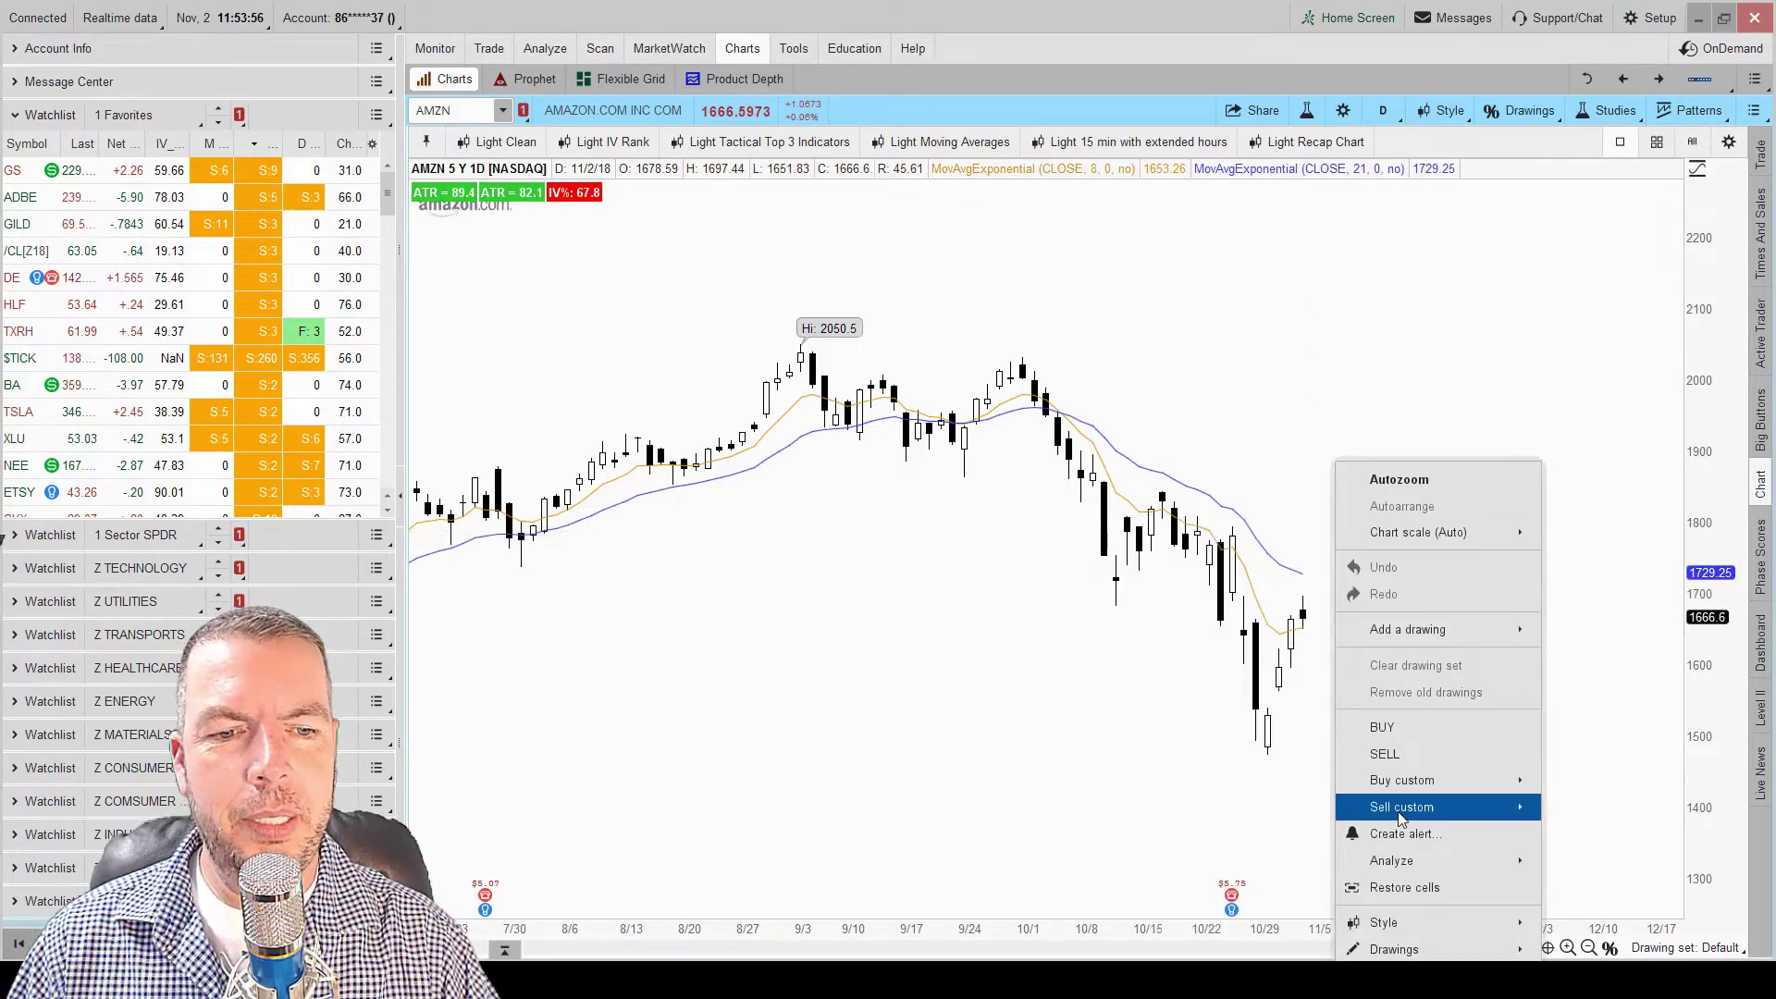
{"action": "left_click", "coordinate": [1413, 835]}
{"action": "left_click", "coordinate": [791, 334]}
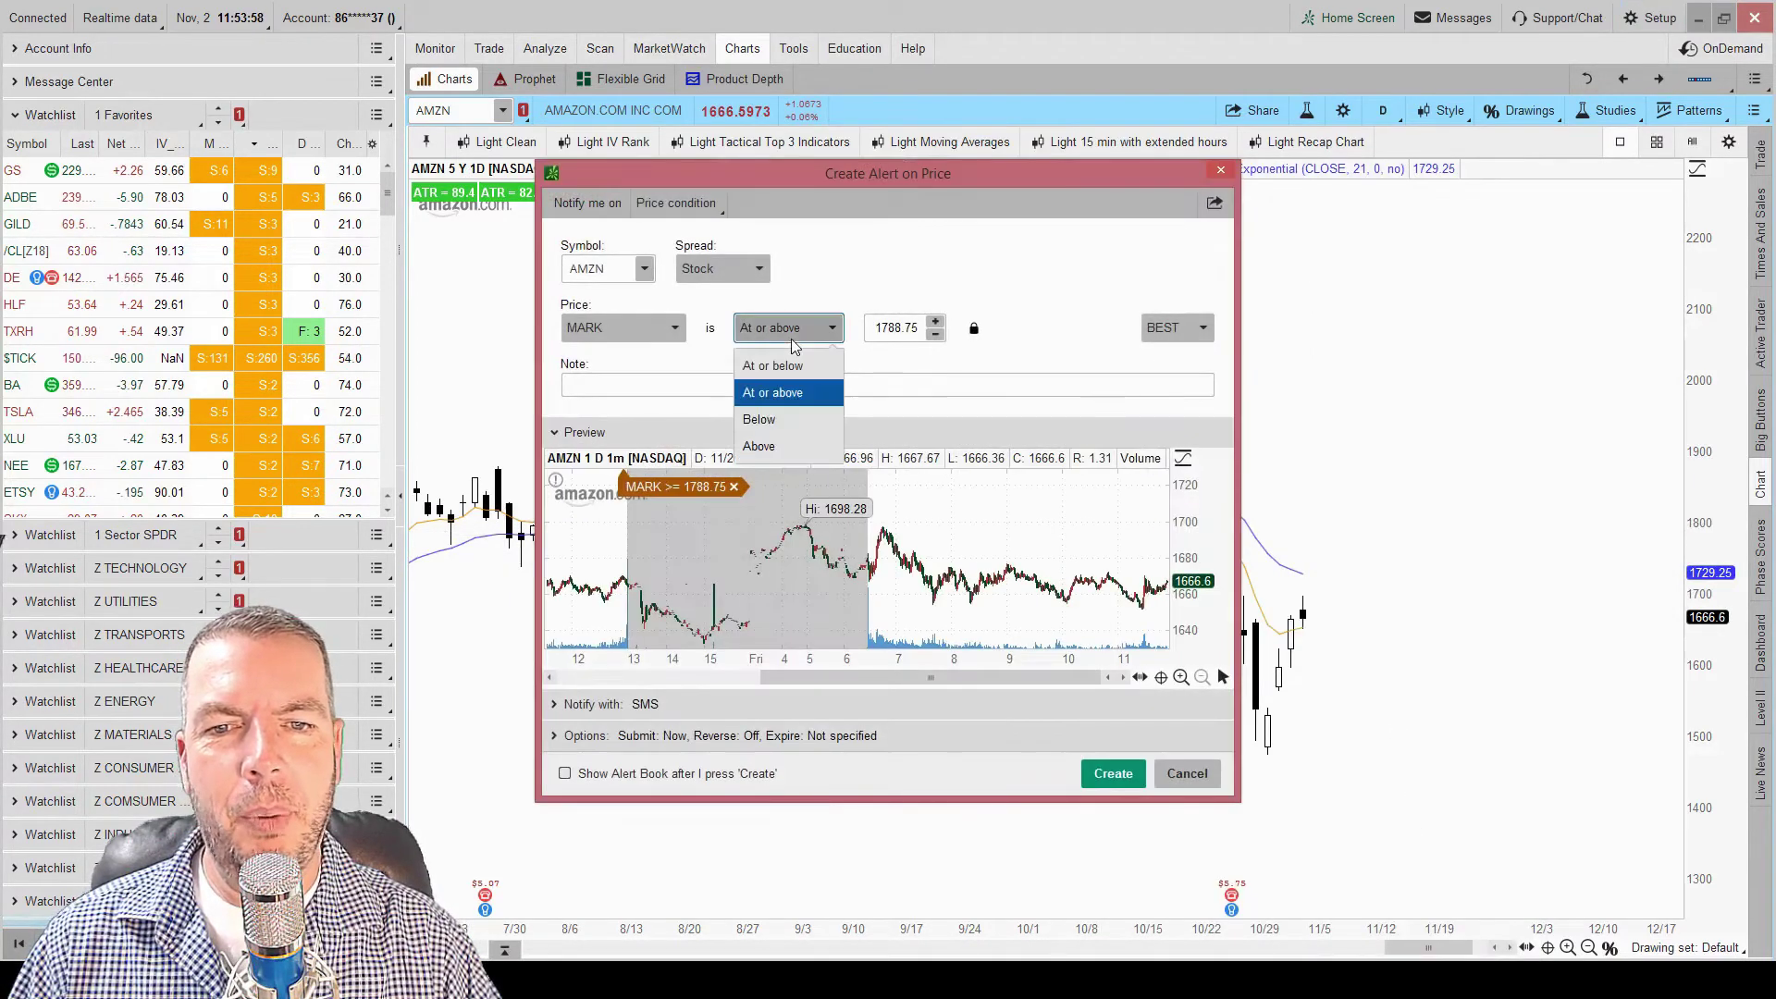
{"action": "left_click", "coordinate": [772, 366]}
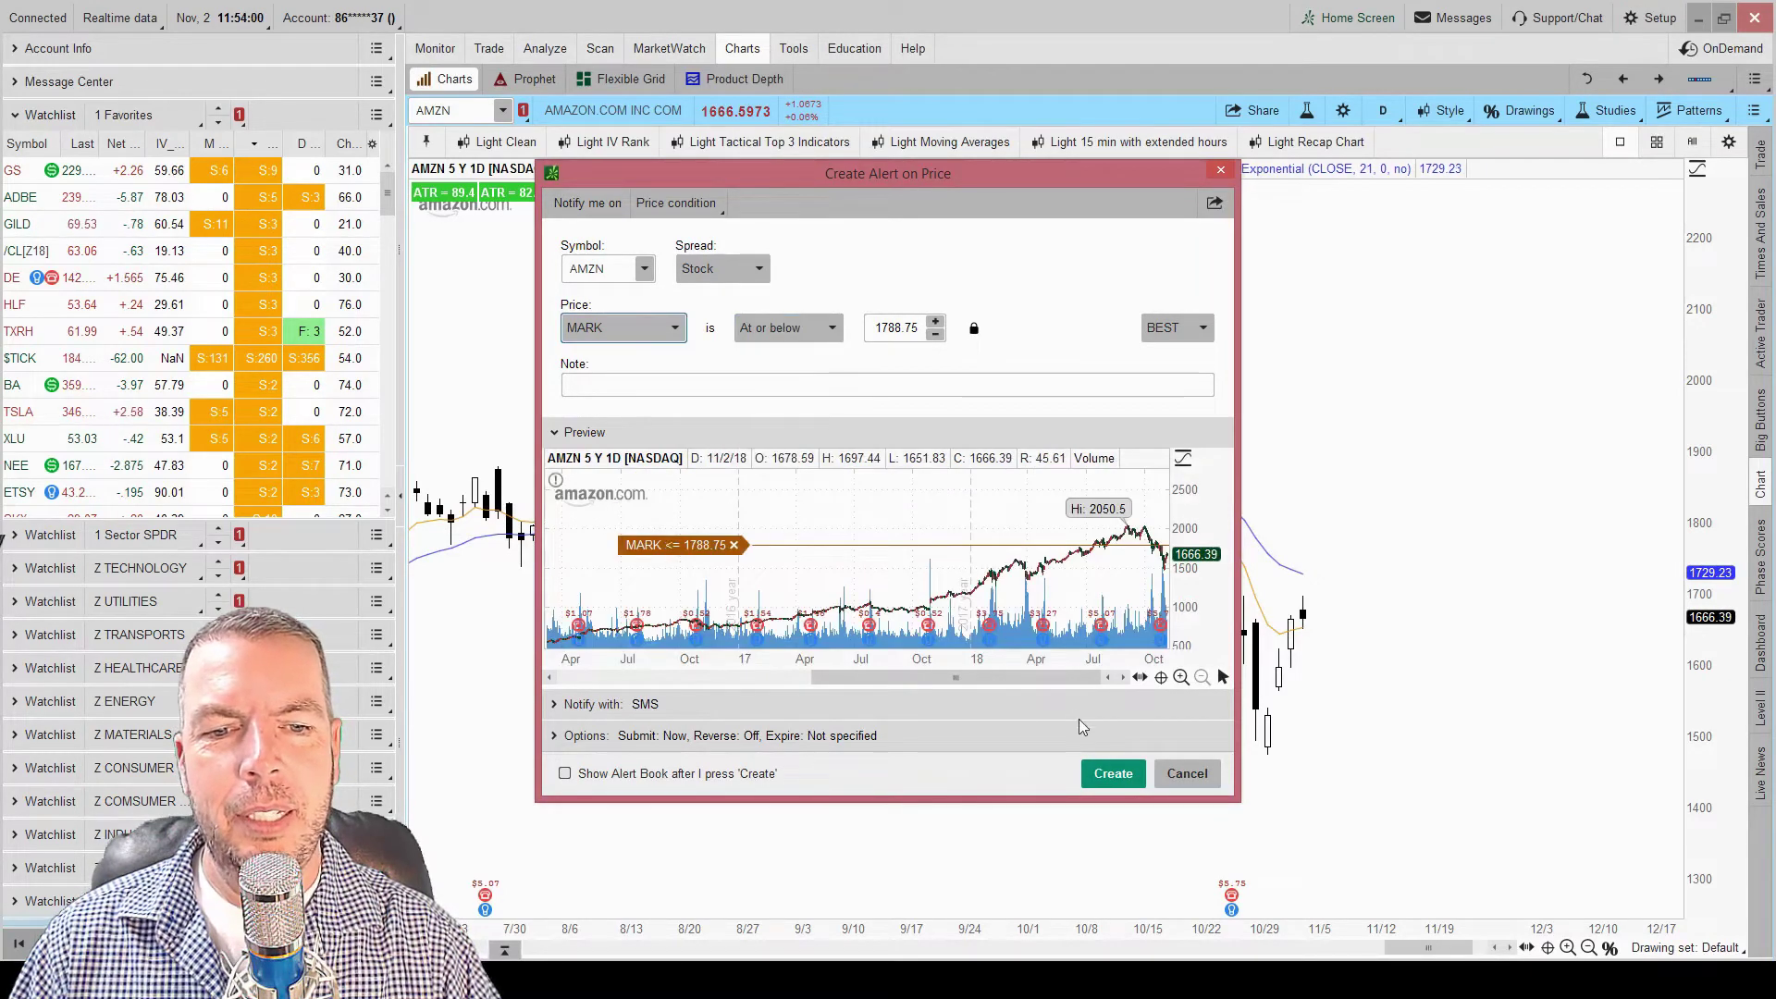
{"action": "left_click", "coordinate": [1113, 774]}
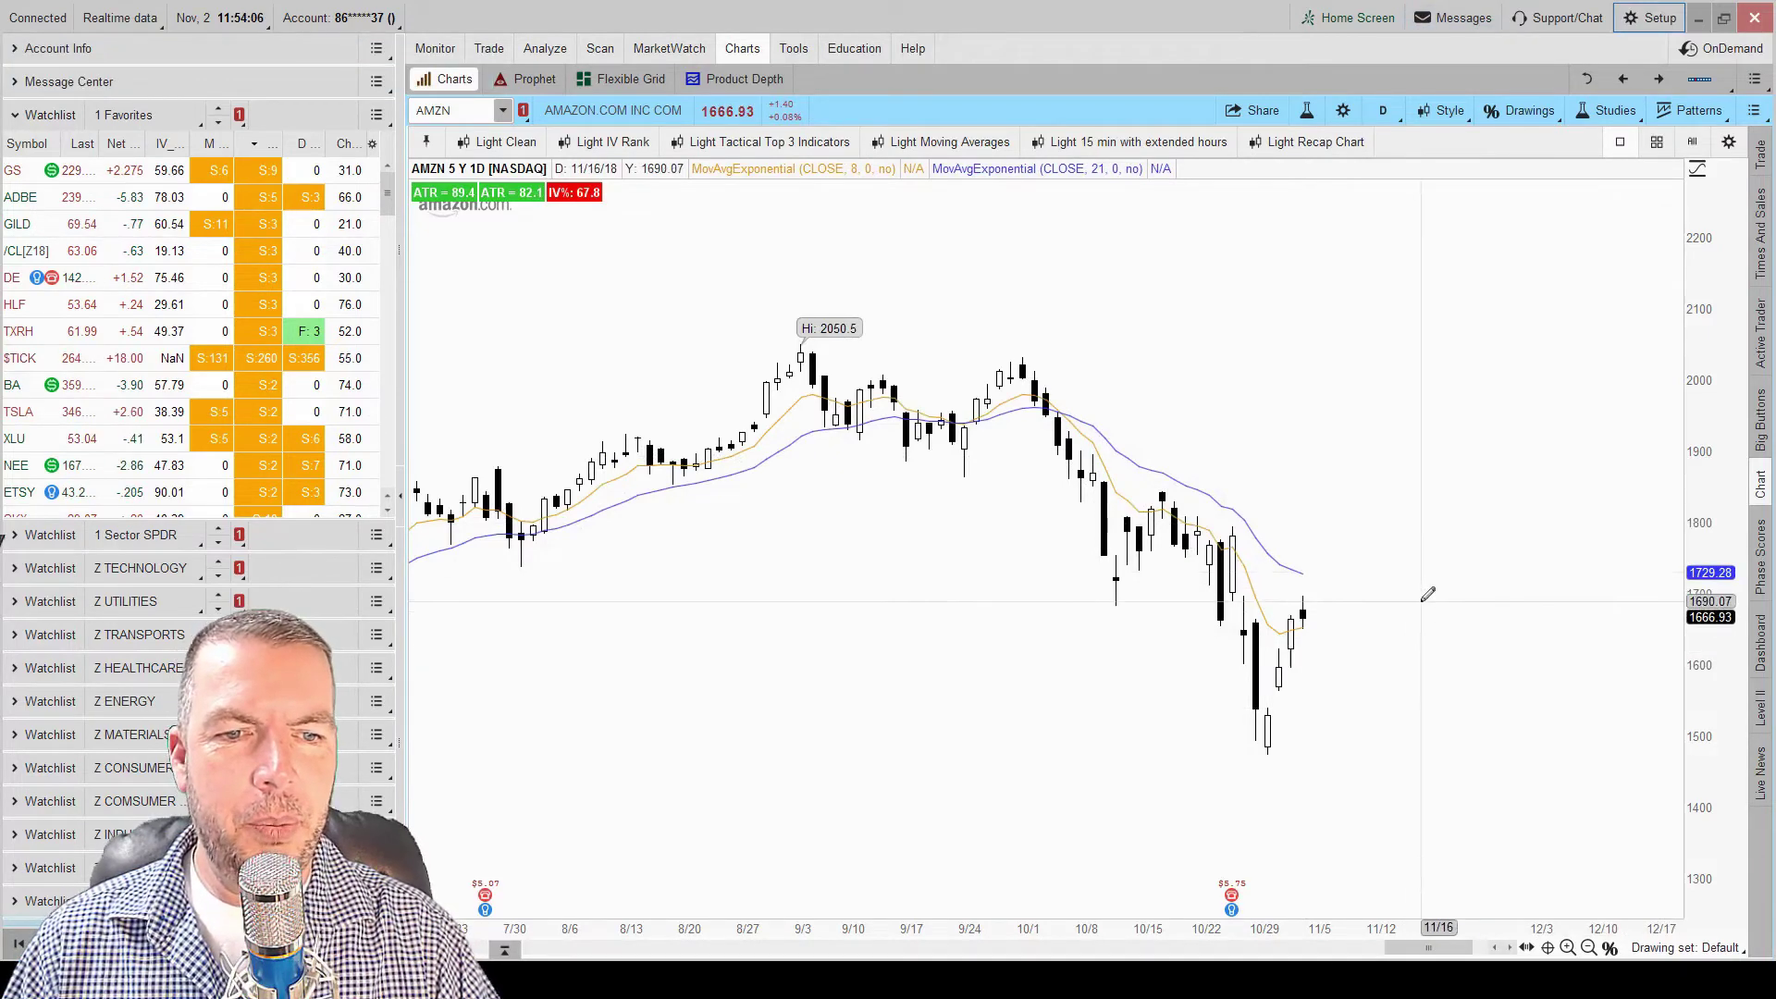
{"action": "right_click", "coordinate": [1360, 501]}
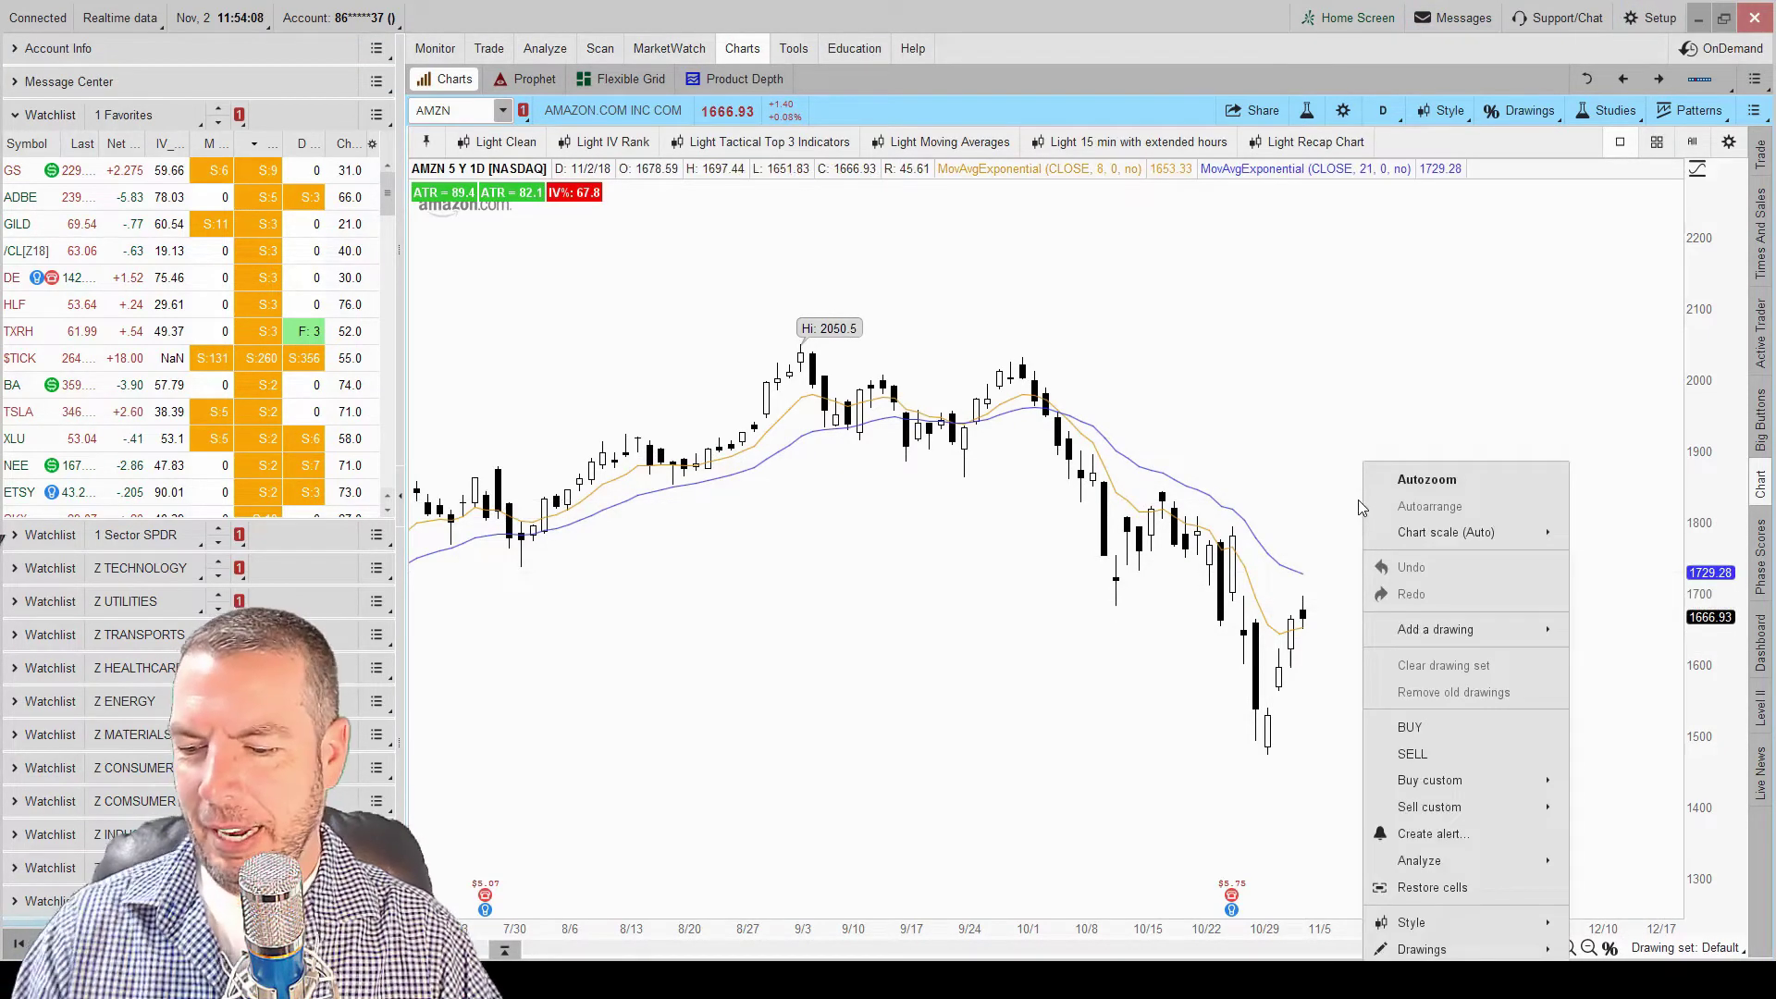